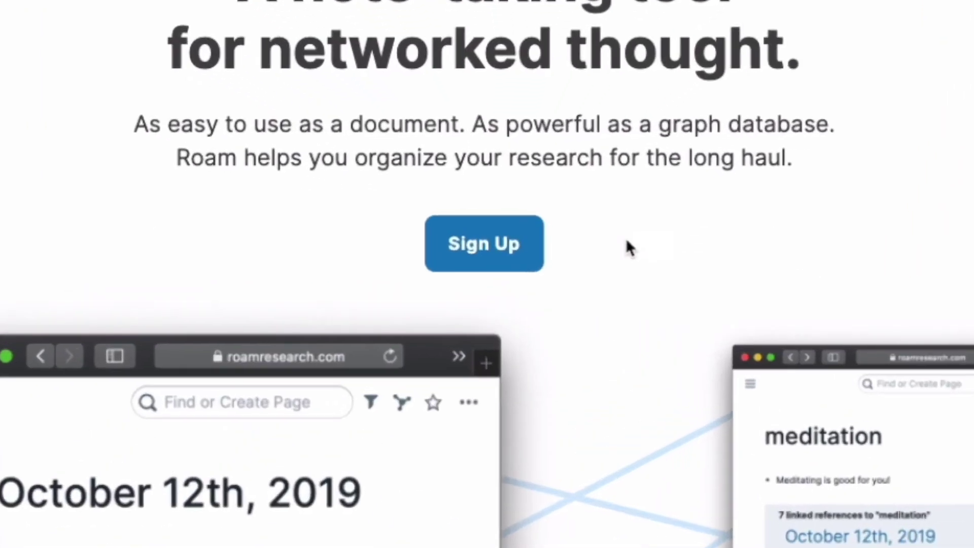
- Start signing up for Roam, noting the pricing terms about being charged after 31 days
click(488, 184)
drag(335, 361, 705, 403)
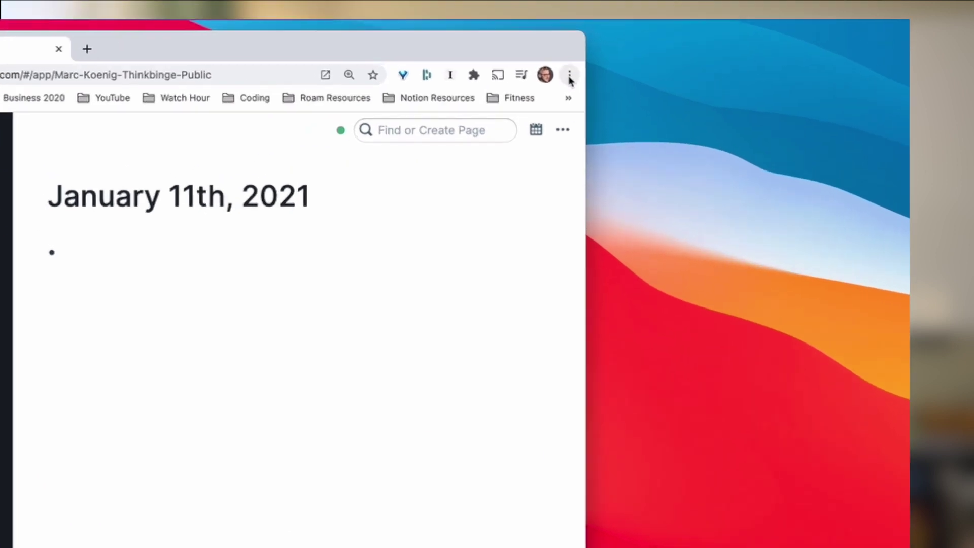
- Install Roam Research as a Chrome app shortcut that opens in its own window
click(633, 46)
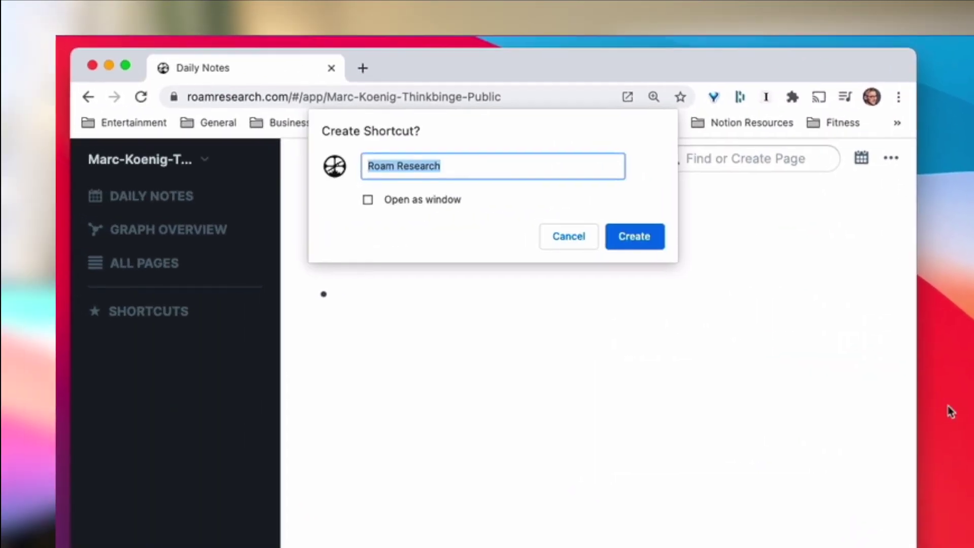
click(355, 198)
click(625, 236)
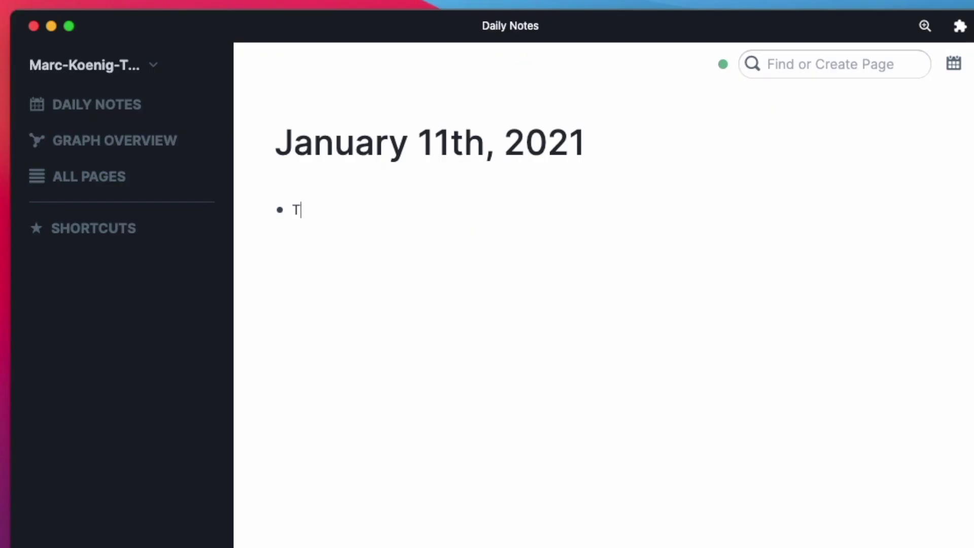
- Add bullets 'This is your daily note!' and 'Write any thoughts you might have here. :)'
text(his is your daily note!)
key(Return)
text(Write any thoughts you might ha)
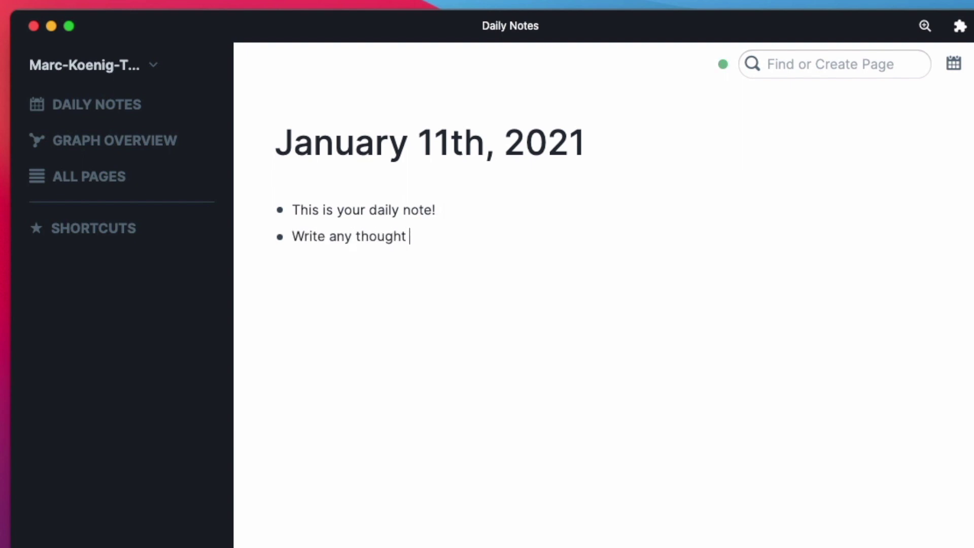
text(ve here. :))
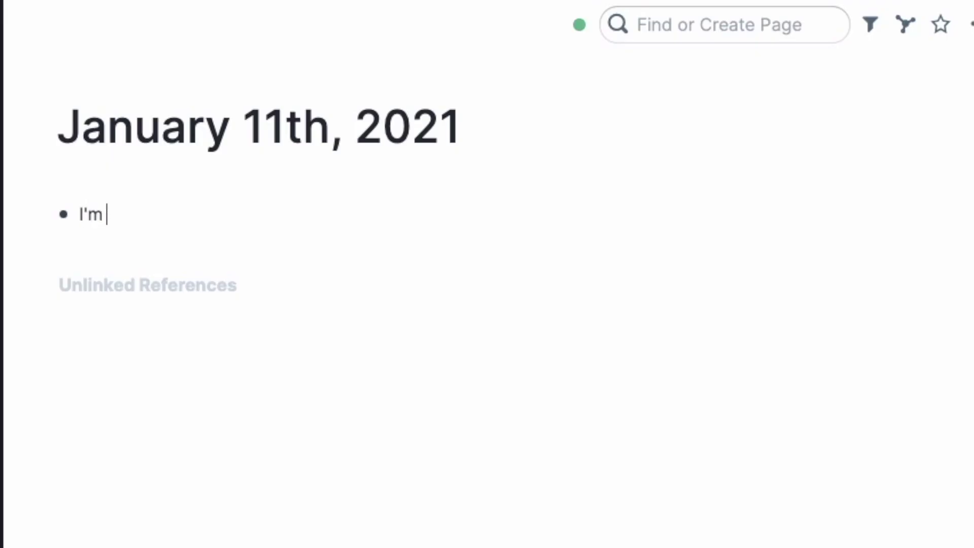
- Type the first-thought bullets, with 'Can it indent?' indented and 'Holy sh**' nested beneath it
text(starting to use Roam today.)
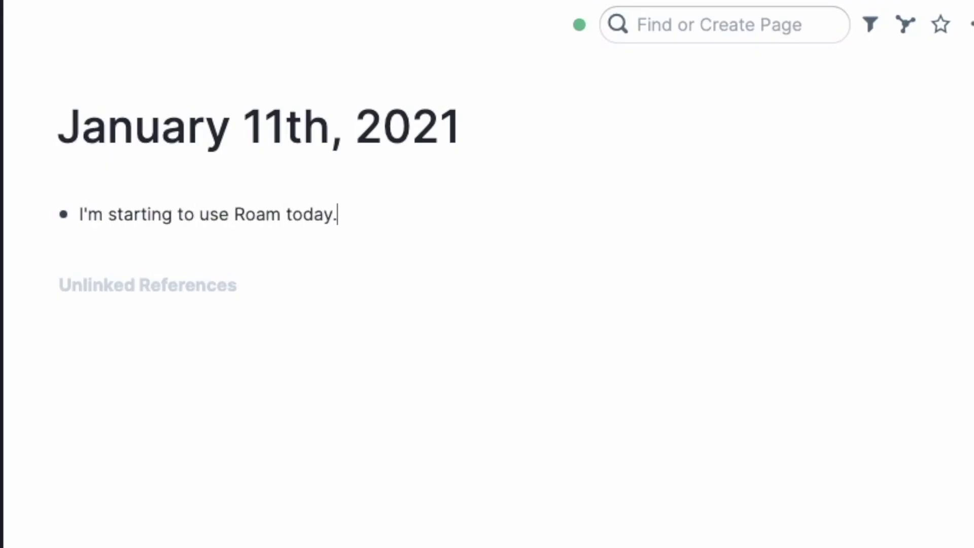
key(Return)
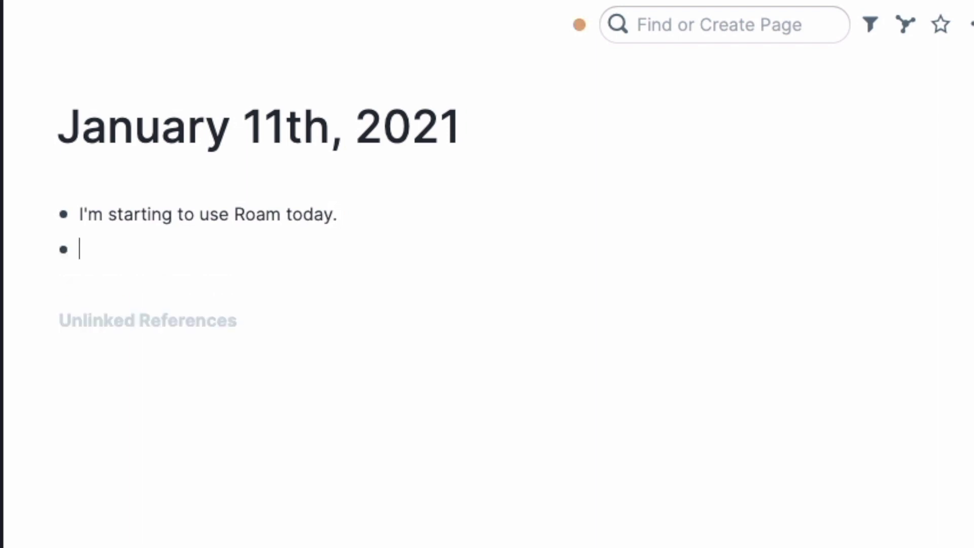
text(Seems like a decent app.)
key(Return)
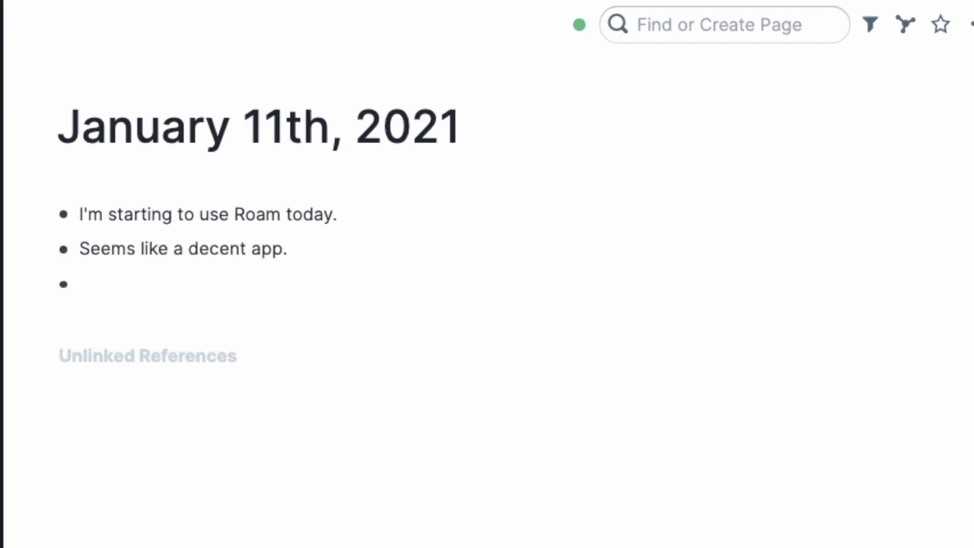
text(But how powerful is it?)
key(Return)
text(Can it indent?)
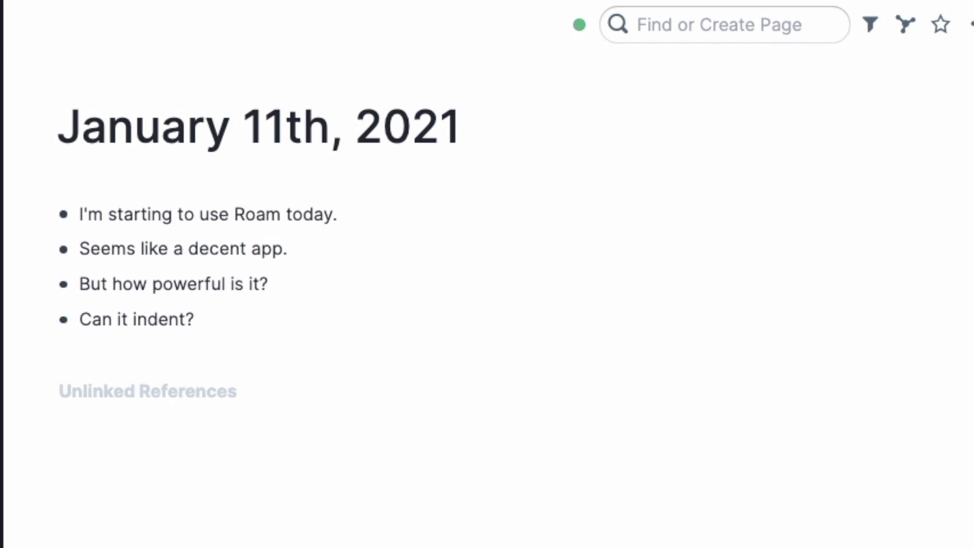
key(Tab)
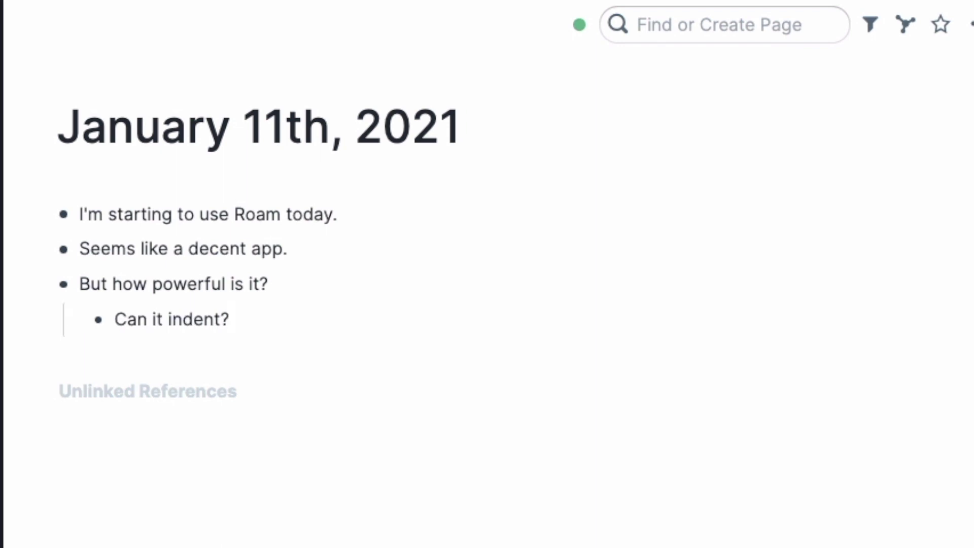
key(Return)
text(Holy sh**)
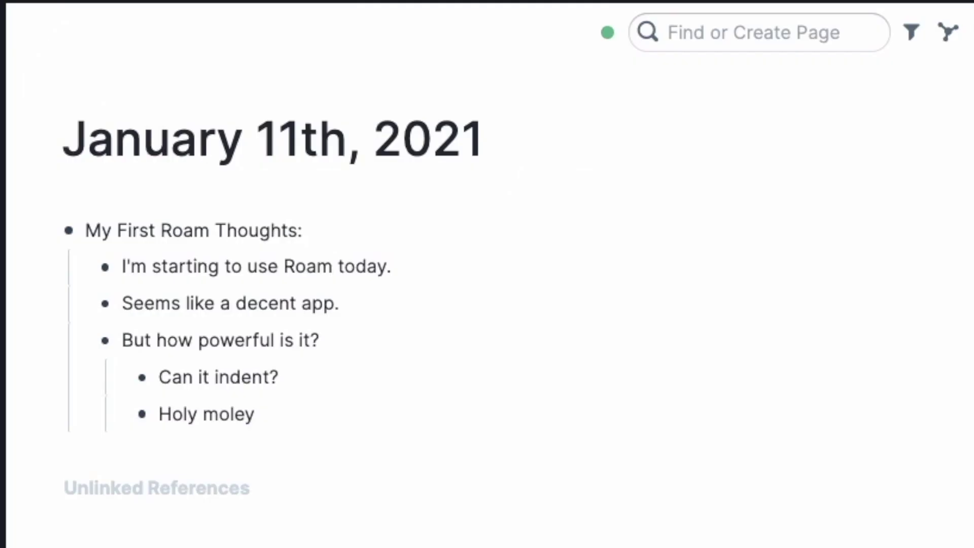
- Collapse and expand the My First Roam Thoughts: and But how powerful is it? blocks
click(86, 340)
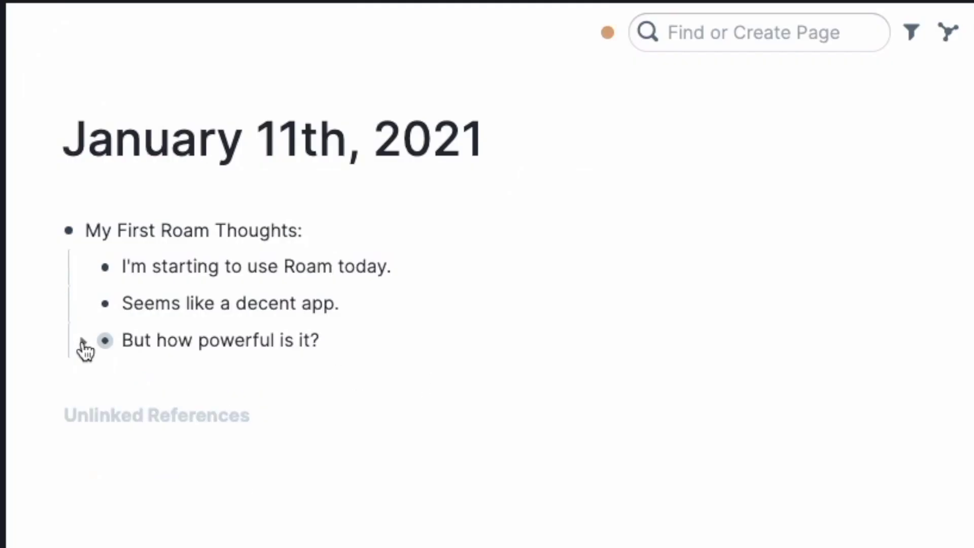
click(48, 234)
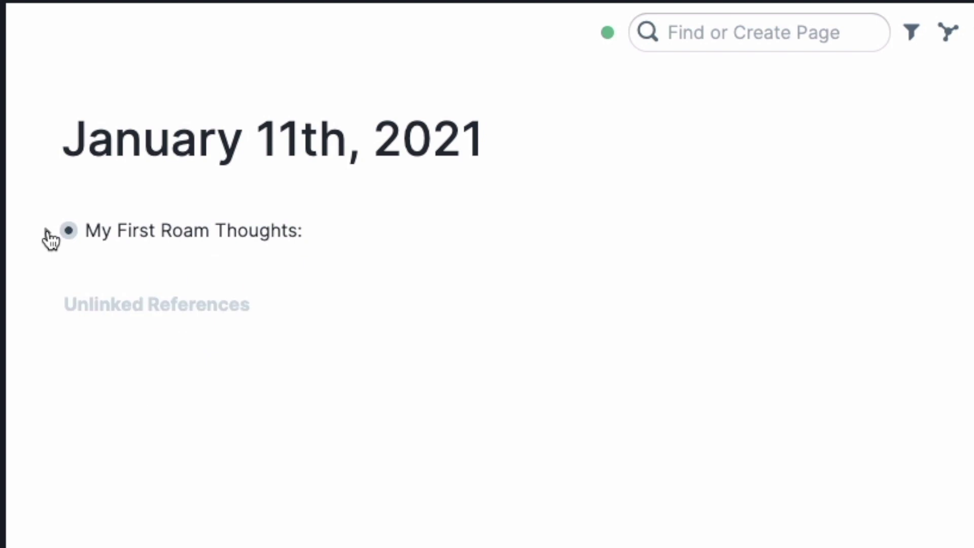
click(48, 235)
click(48, 235)
key(ctrl+Down)
key(Down)
key(Down)
key(ctrl+Down)
key(ctrl+Up)
key(ctrl+Down)
key(ctrl+Up)
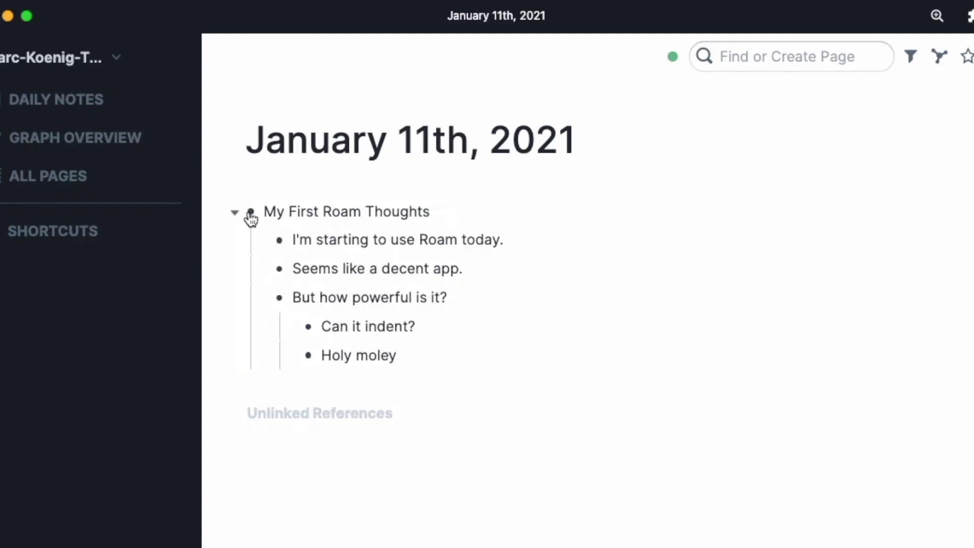
- Show My First Roam Thoughts' children as a numbered list, then view the outline as a document
right_click(251, 213)
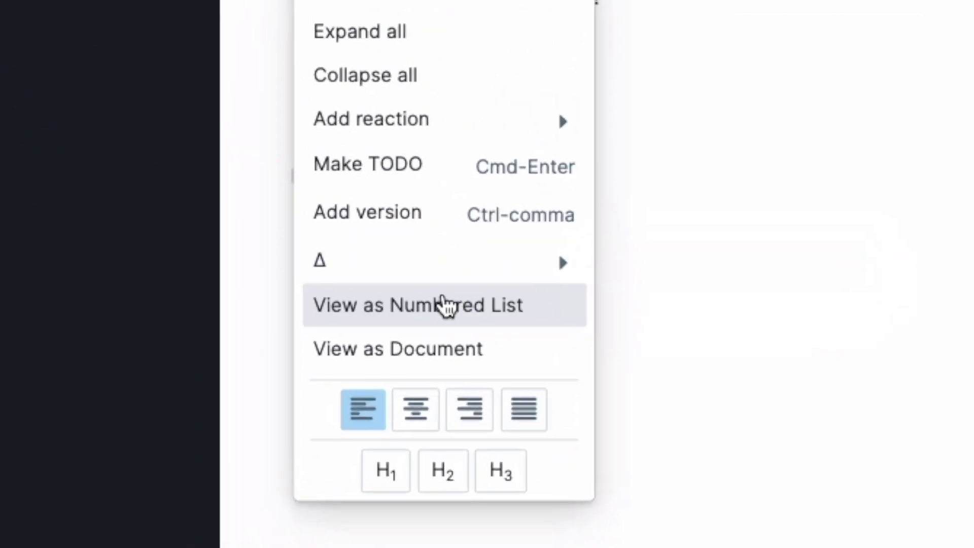
click(446, 305)
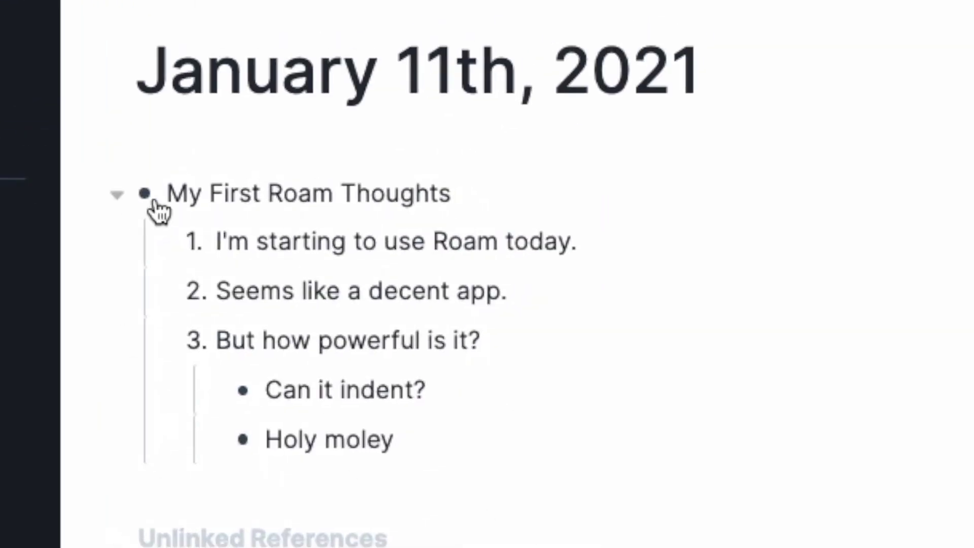
right_click(533, 79)
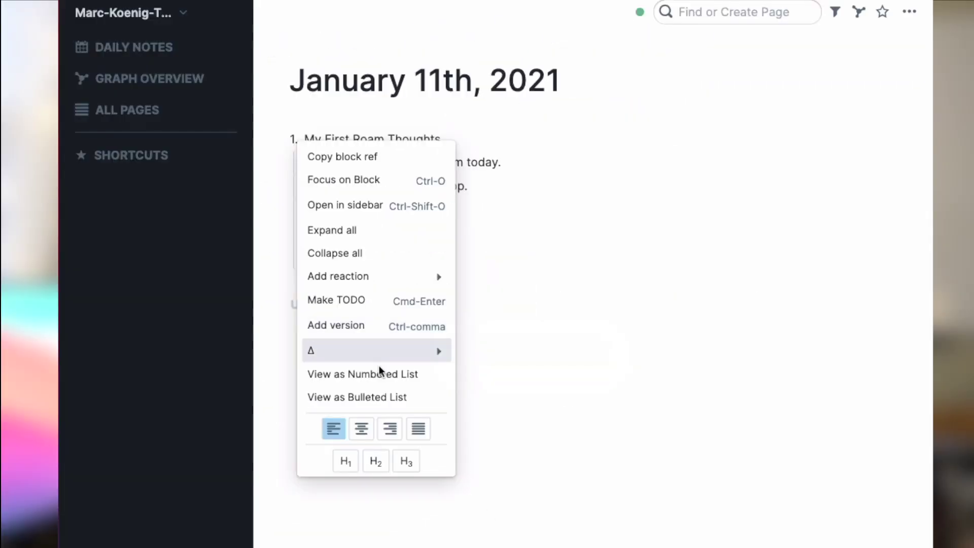
click(491, 315)
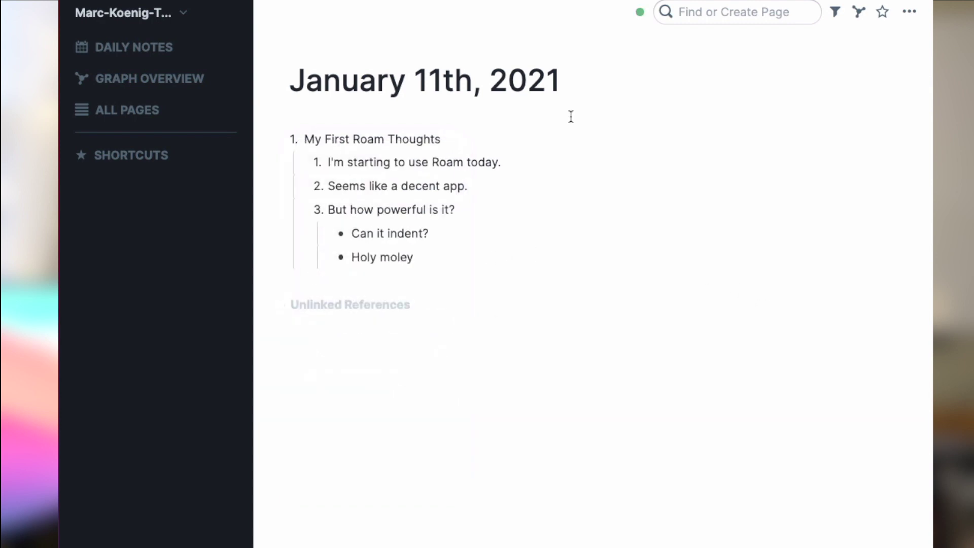
right_click(519, 71)
click(584, 178)
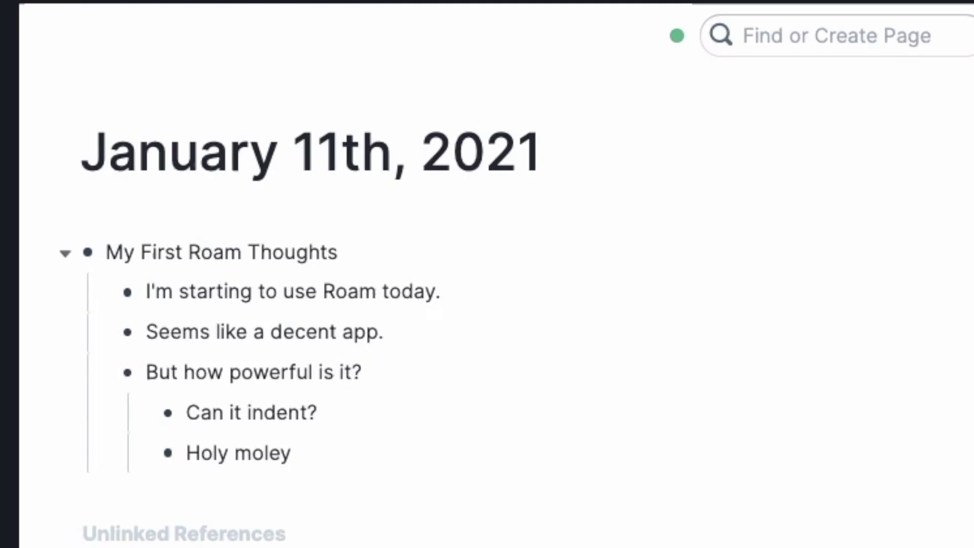
- Add an italic second line 'A Starter Guide' inside the heading block
key(shift+Return)
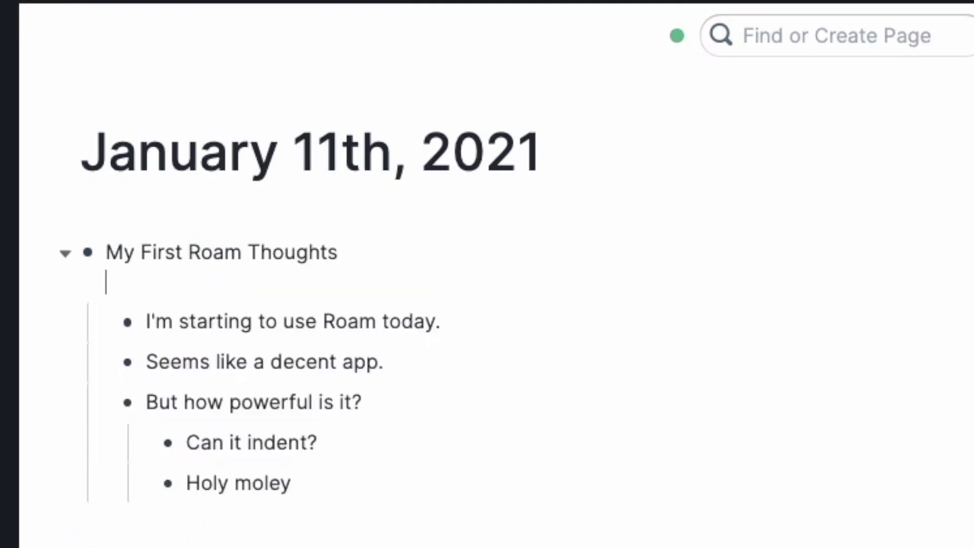
text(A Starter Guide)
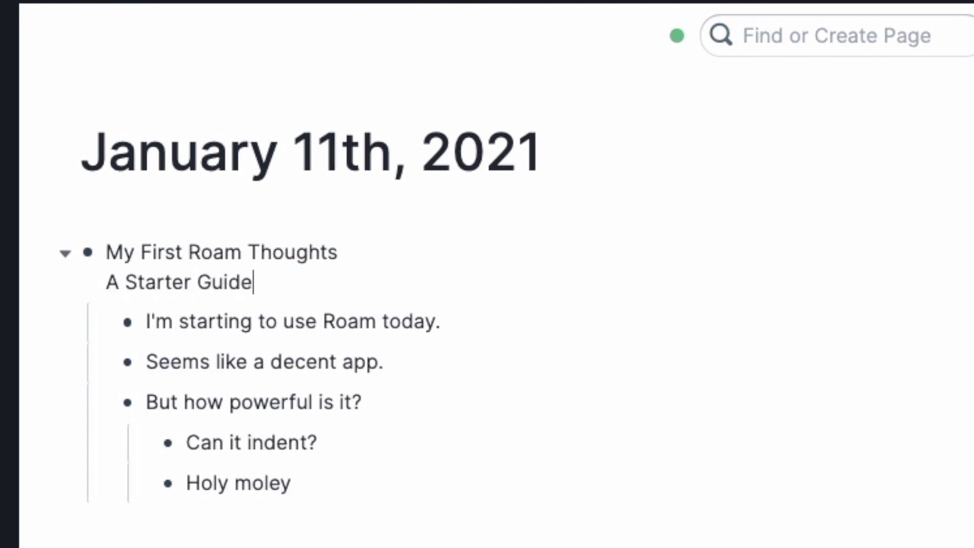
key(Escape)
- Collapse and expand the But how powerful is it? and My First Roam Thoughts blocks
click(102, 403)
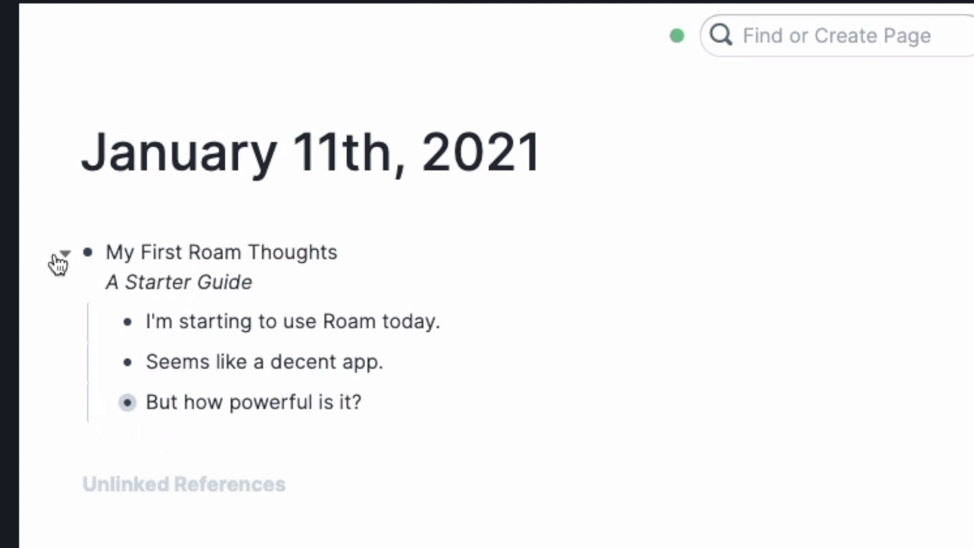
click(60, 257)
click(64, 255)
click(64, 255)
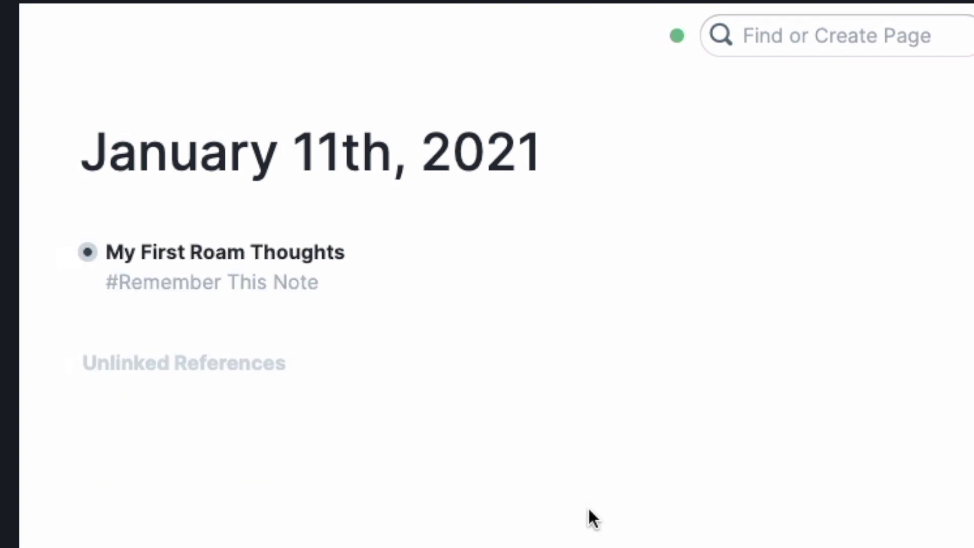
click(64, 256)
click(64, 257)
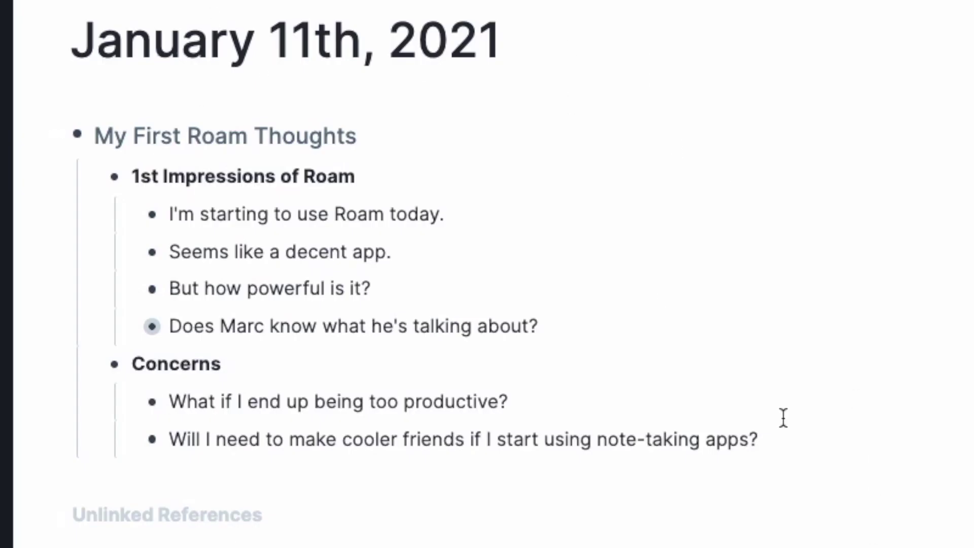
- Reorder the Concerns group and move the last question under Concerns, expanding its children
drag(114, 363, 124, 165)
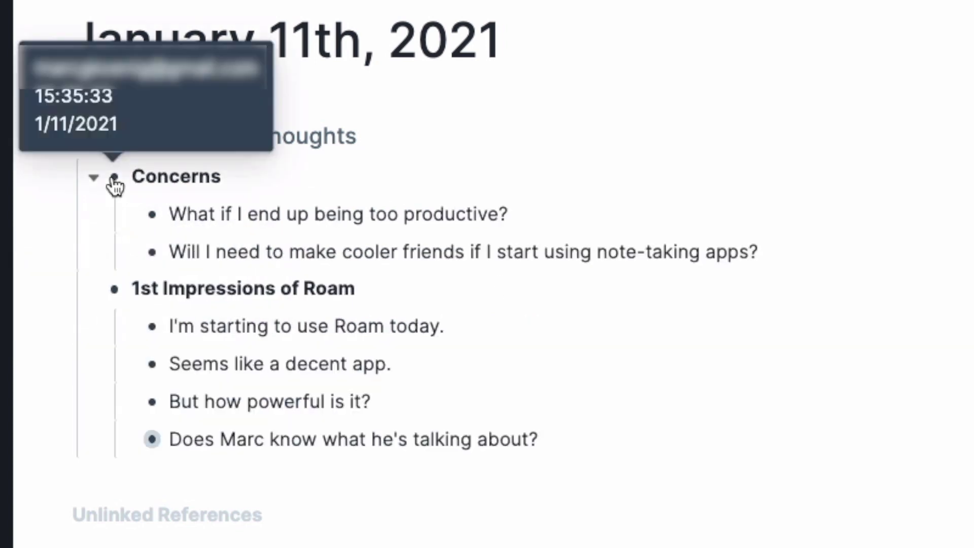
drag(114, 183, 109, 464)
drag(152, 327, 159, 466)
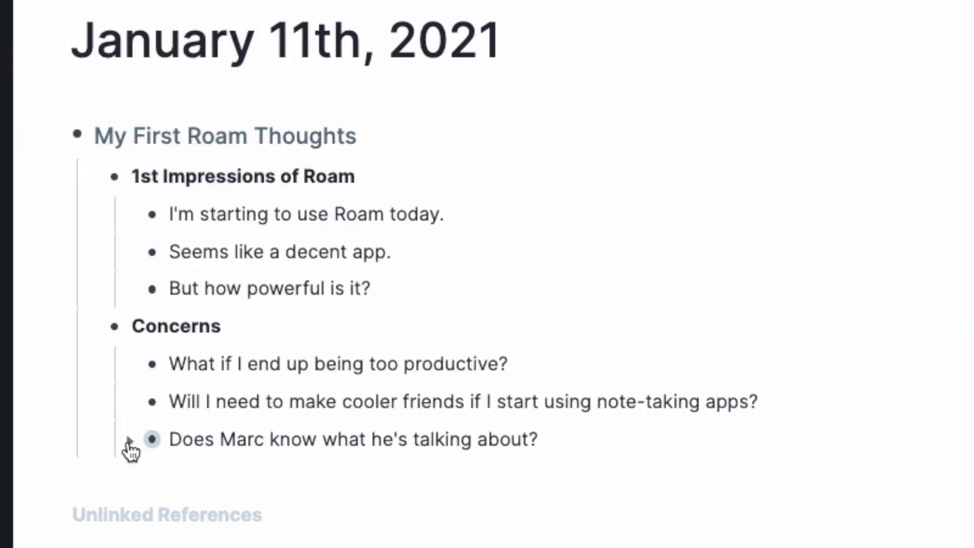
click(131, 441)
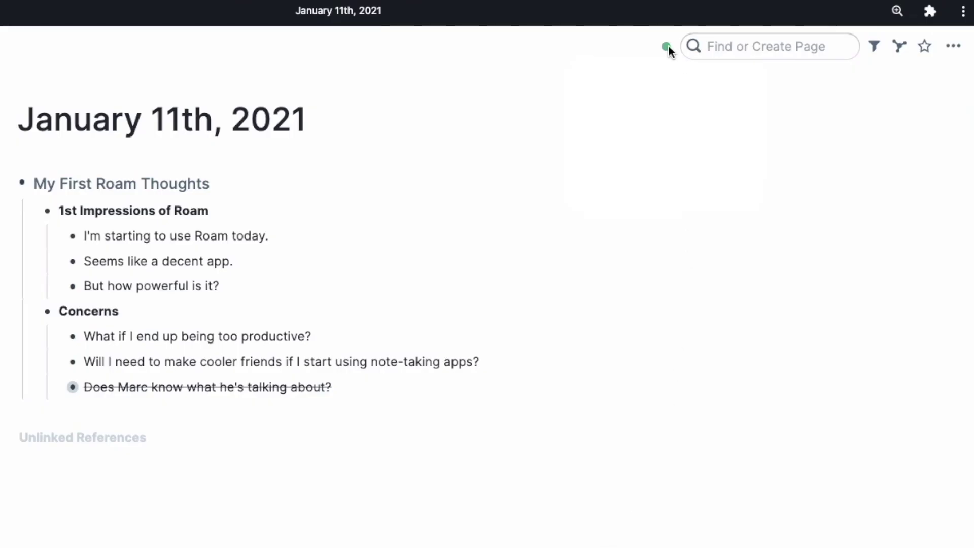
mouse_move(668, 47)
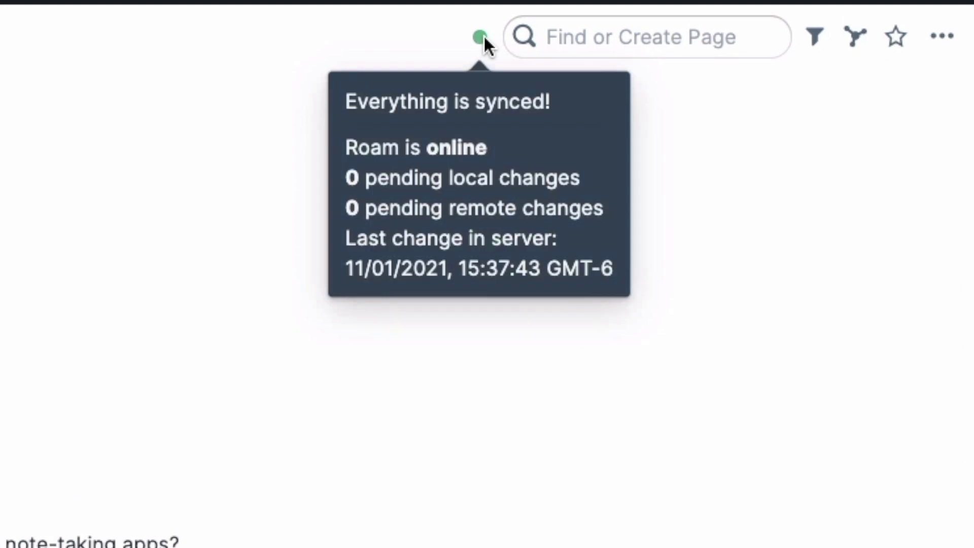
mouse_move(482, 37)
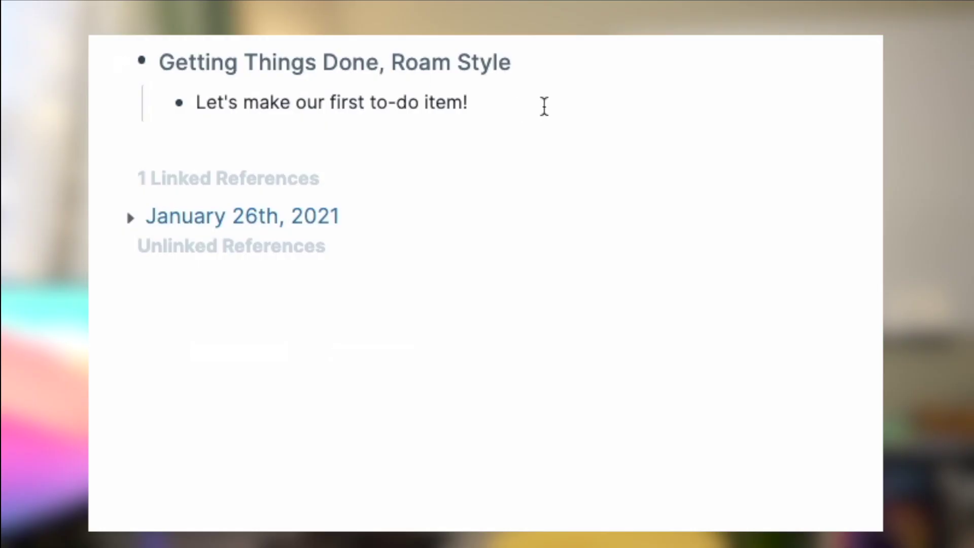
- Turn the first line into a to-do, remove and re-add the checkbox, then check it done
right_click(171, 103)
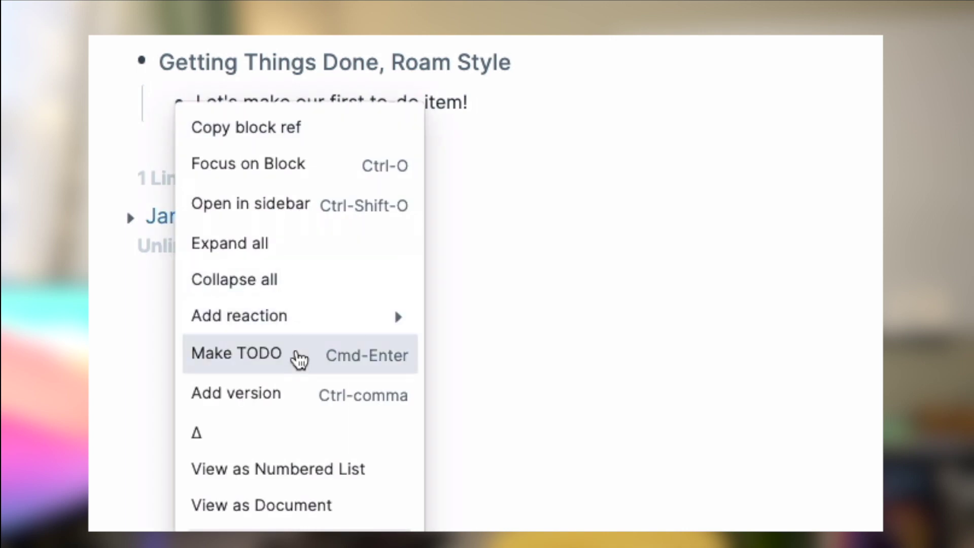
click(299, 367)
right_click(181, 106)
click(261, 354)
key(super+Return)
drag(305, 103, 195, 102)
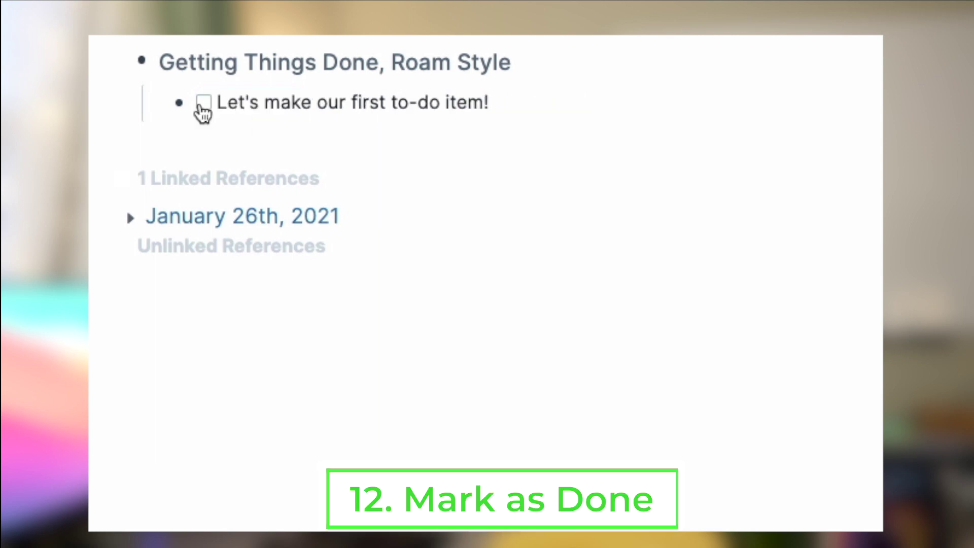
click(204, 104)
- Select all three Getting Things Done blocks and mark them as checked to-dos together
click(651, 102)
key(Escape)
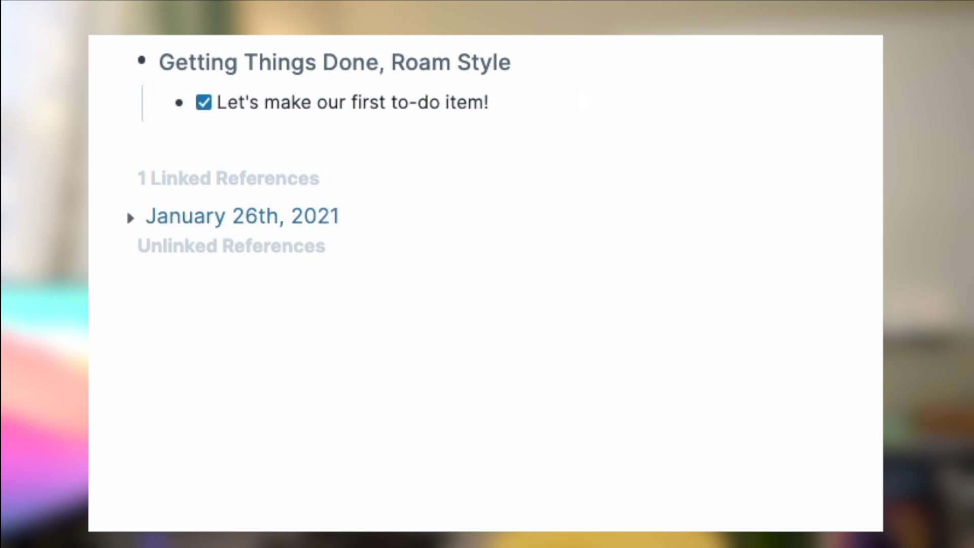
click(576, 109)
key(ctrl+Return)
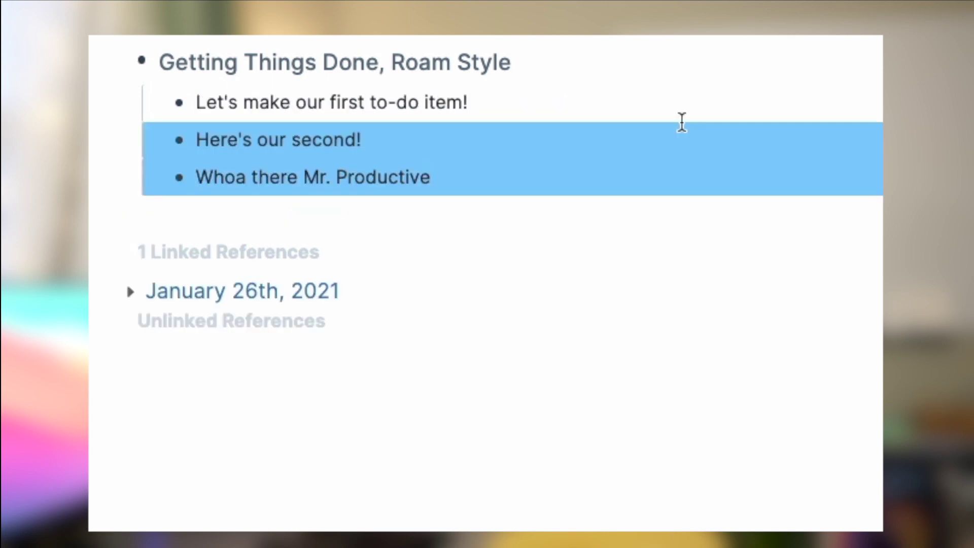
drag(680, 122, 677, 98)
key(ctrl+Return)
key(ctrl+Return)
key(ctrl+Return)
key(ctrl+Return)
key(ctrl+Return)
key(ctrl+Return)
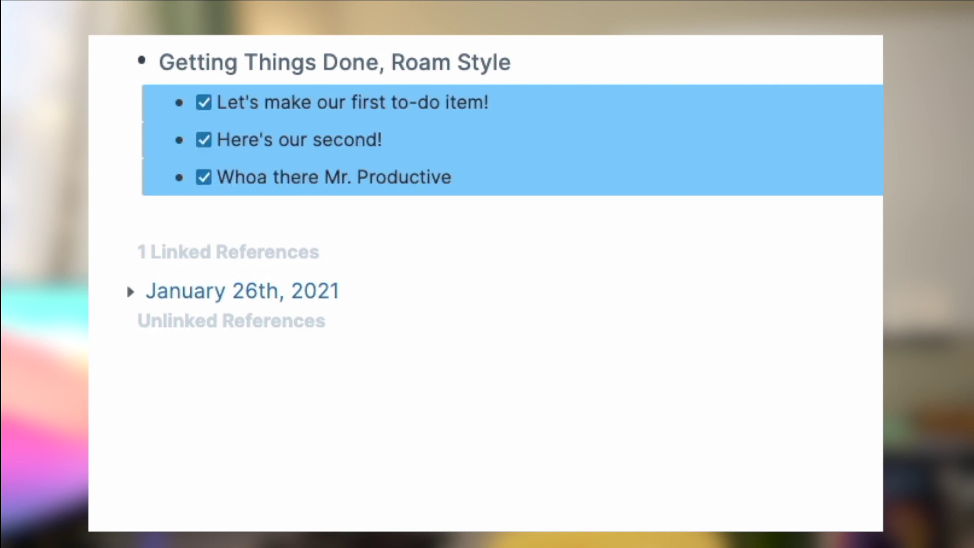
key(Escape)
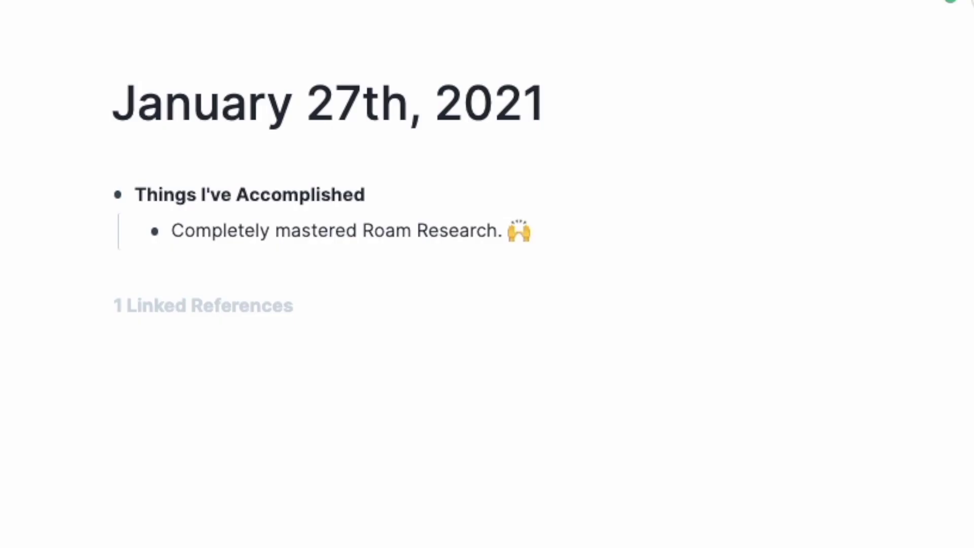
- Insert page links for today's and tomorrow's dates using /today and /Tomorrow
text(/today)
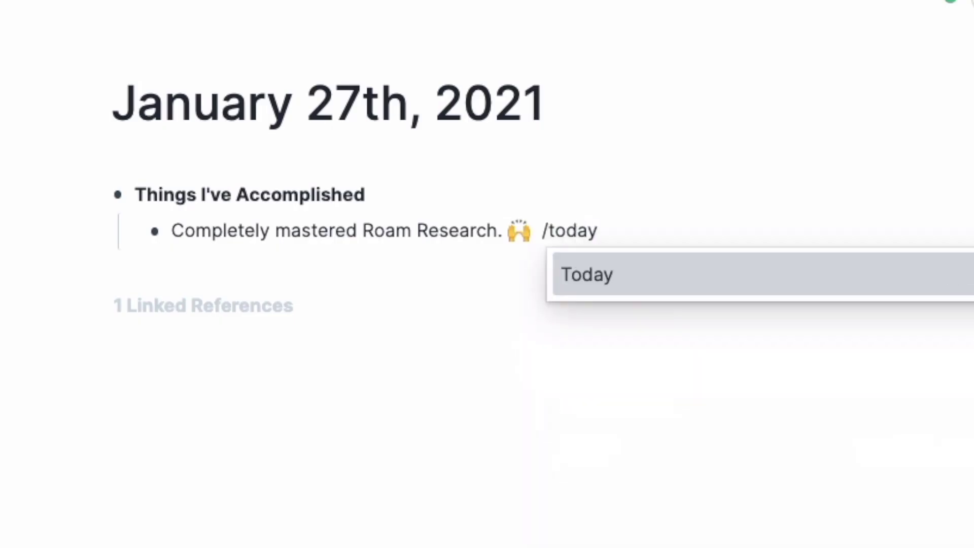
key(Return)
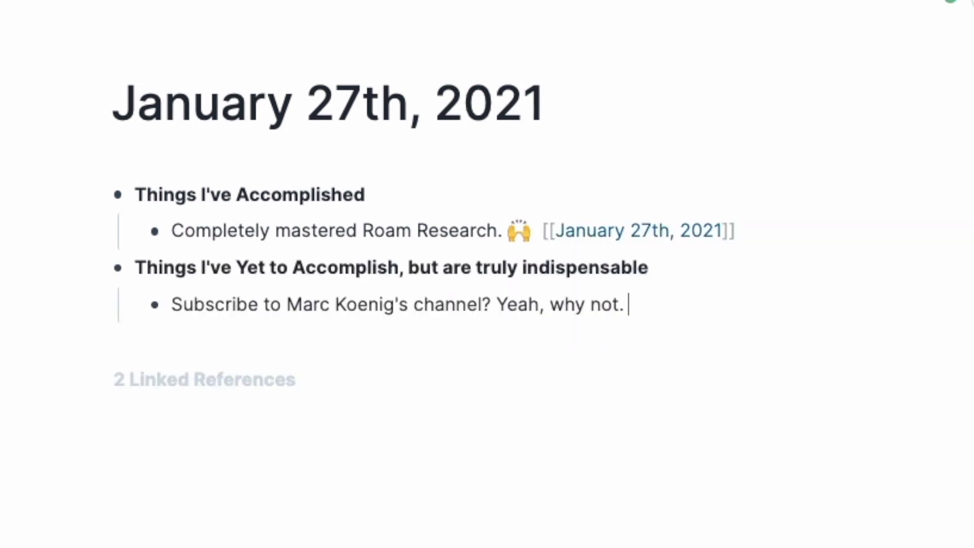
text(/)
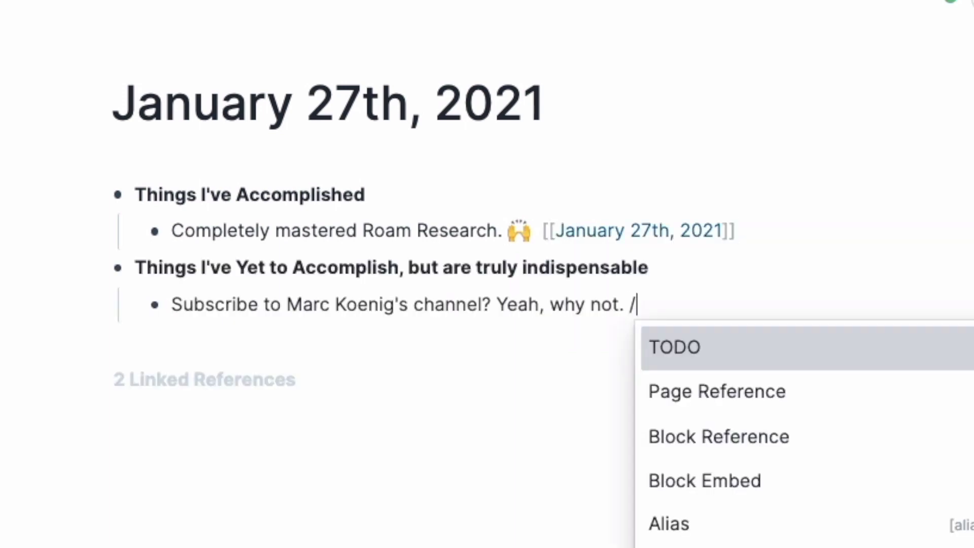
text(Tom)
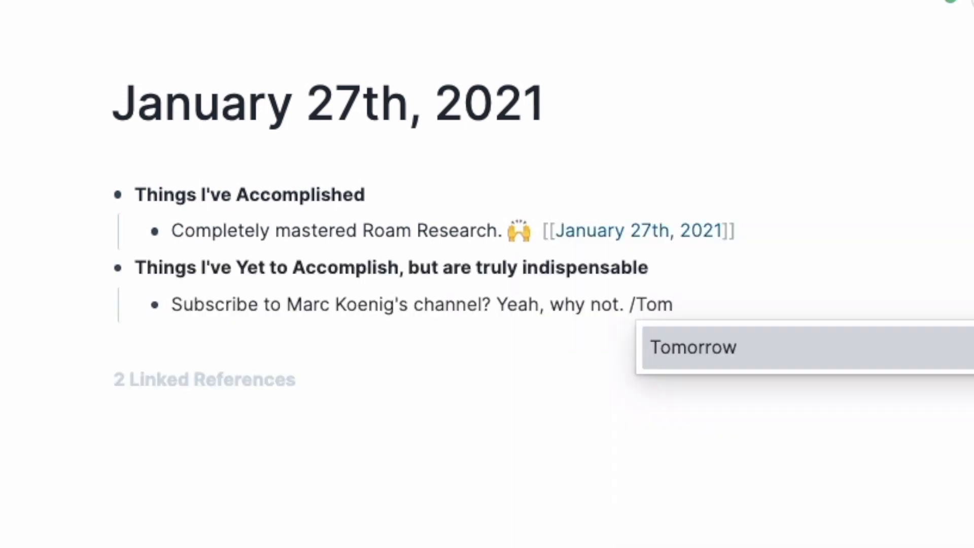
key(Return)
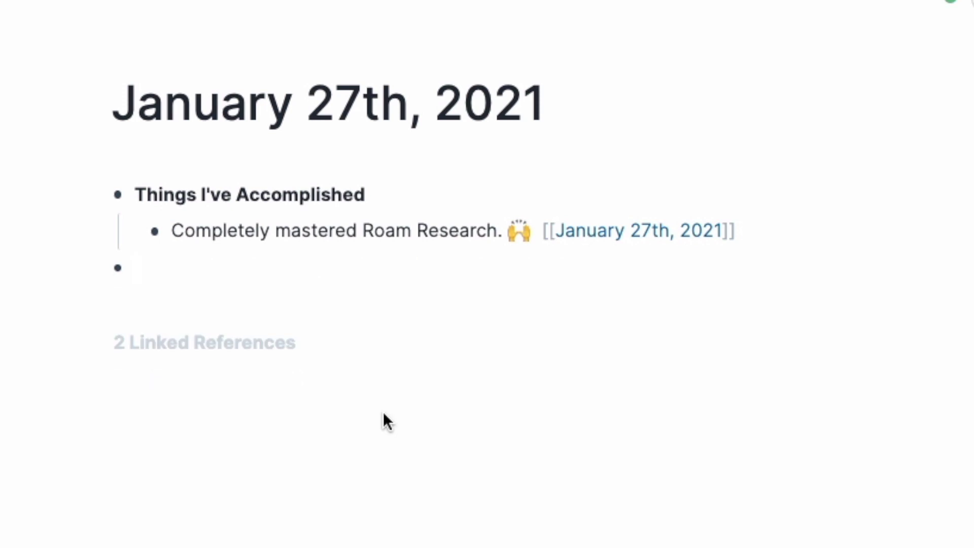
- Expand the page's linked references and select text in the Subscribe reference
click(98, 343)
drag(409, 355, 908, 491)
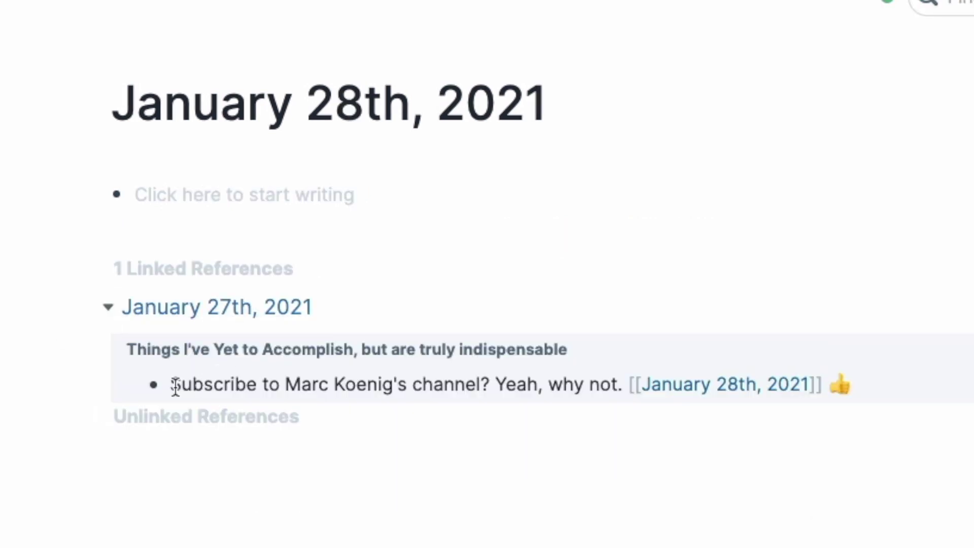
drag(174, 387, 929, 526)
click(929, 522)
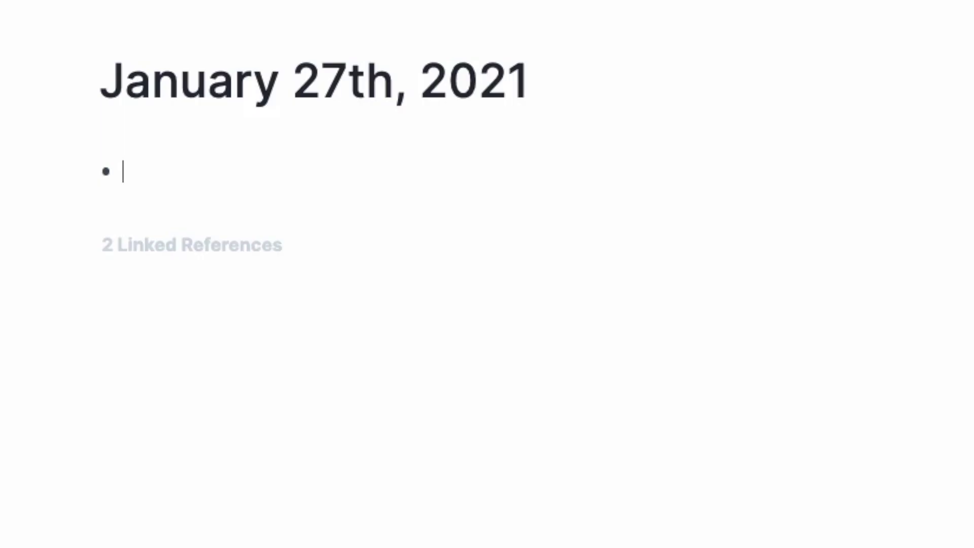
- Start a bullet with the current time via /cu, adding 'is the time right now!' and a b-roll note
text(/cu)
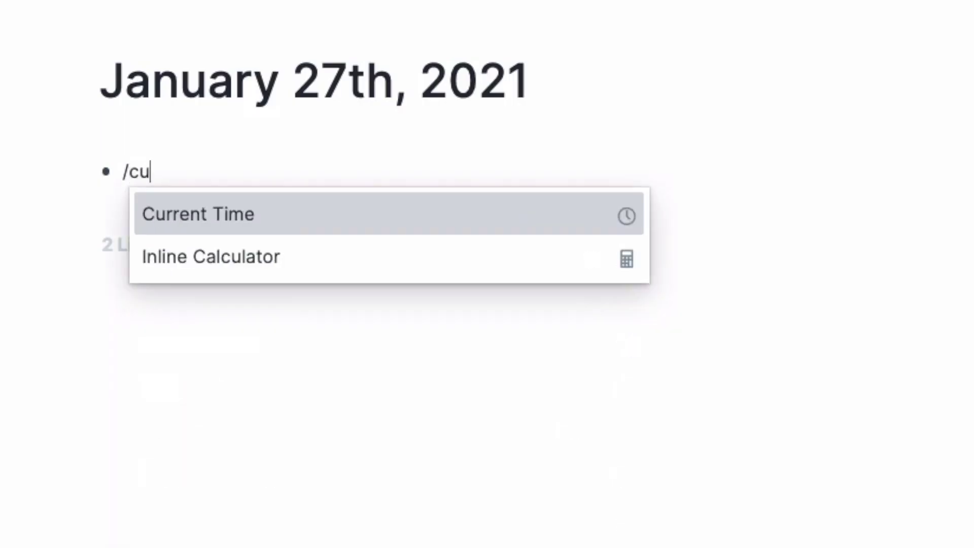
key(Return)
text(is the time right now!)
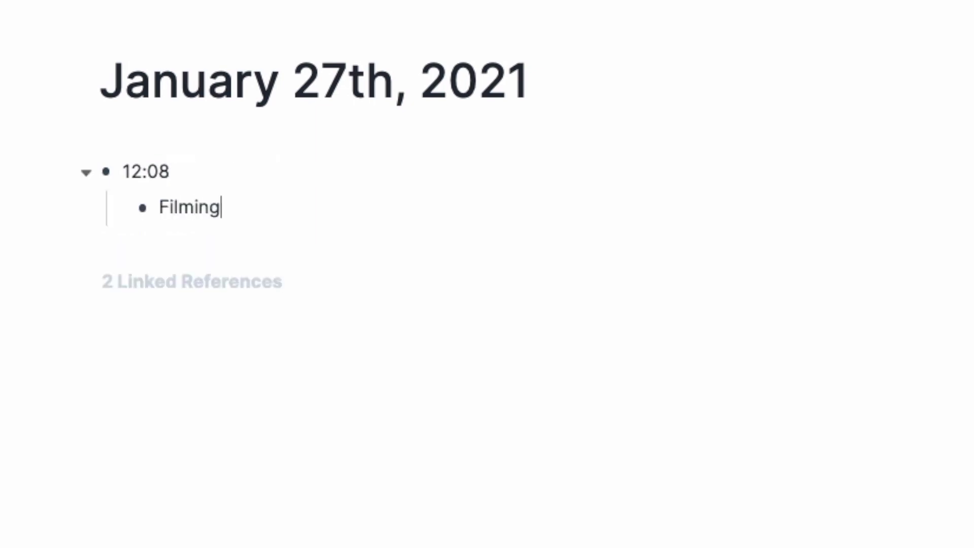
text(endless b-roll for )
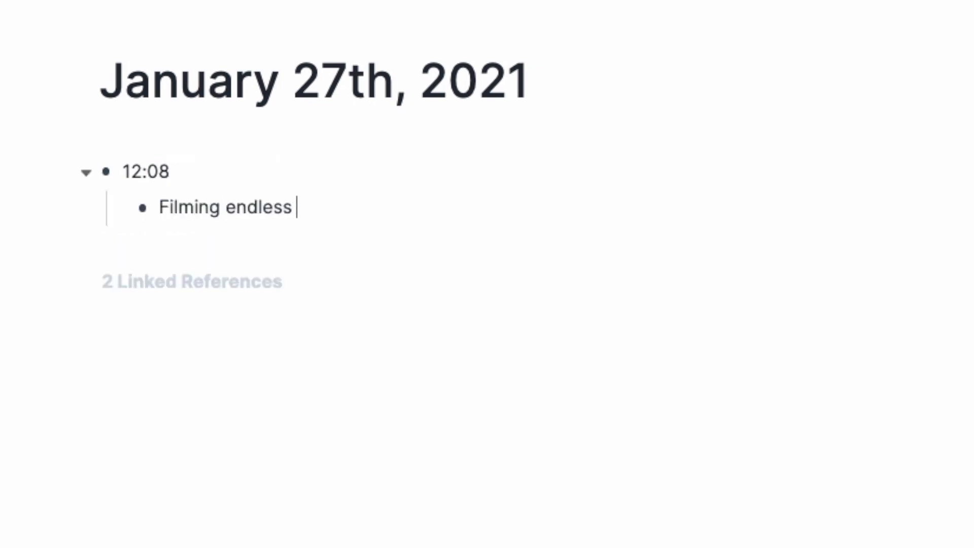
text(100 Roam Tips video.)
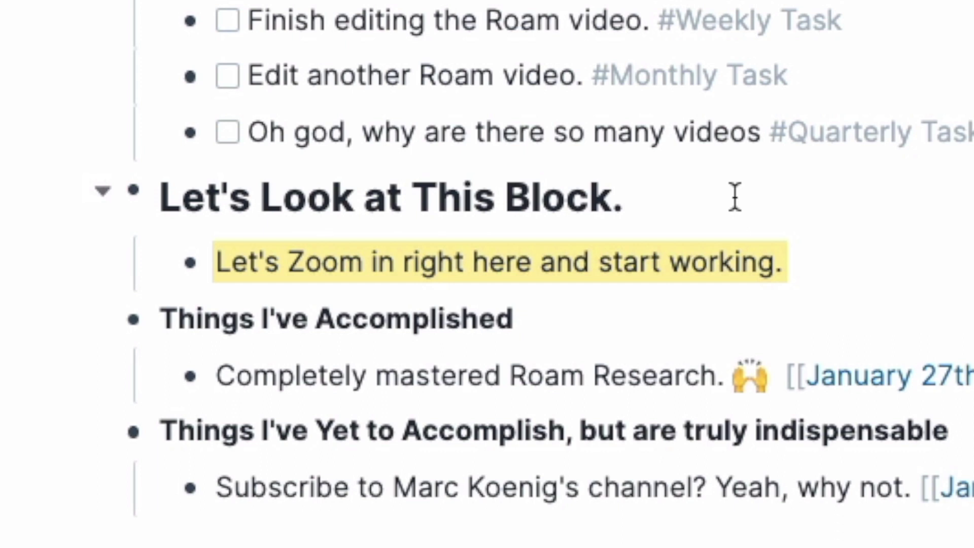
- Zoom into the 'Let's Look at This Block.' heading block with Ctrl+period
click(735, 197)
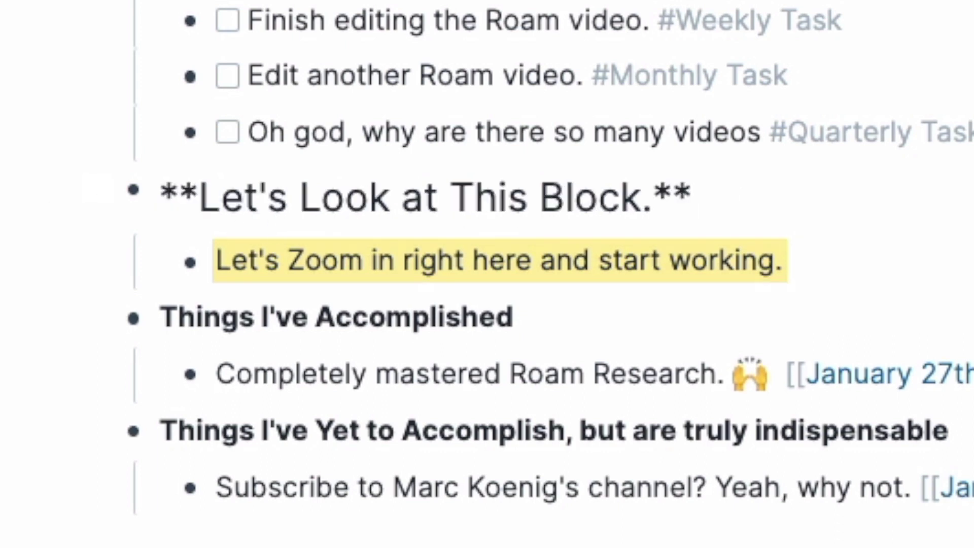
key(ctrl+period)
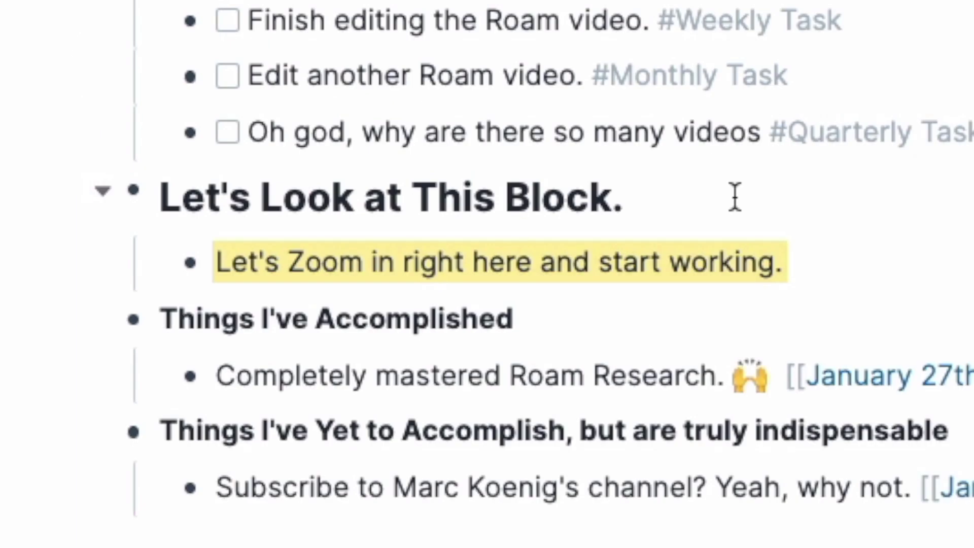
click(735, 197)
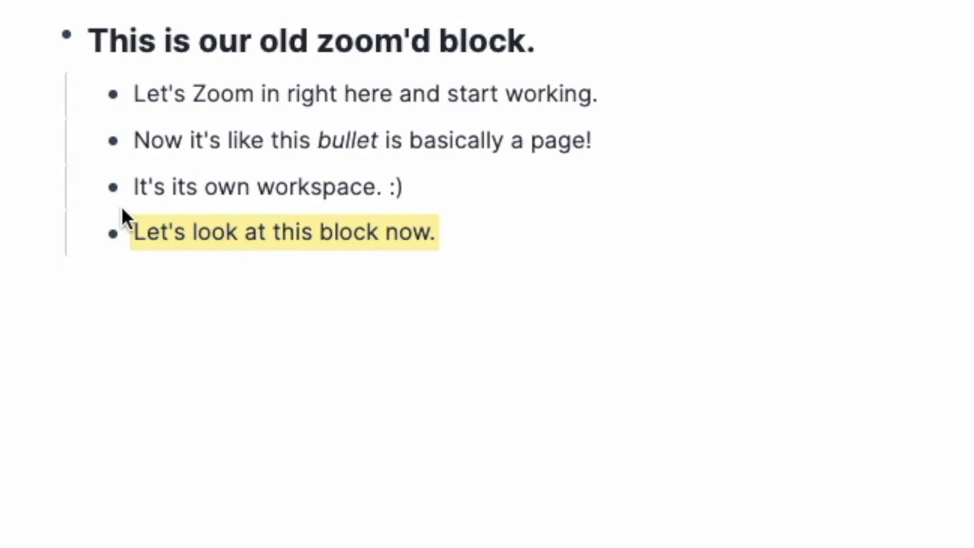
- Focus on the 'Let's look at this block now.' block, then zoom back out to its parent
click(113, 236)
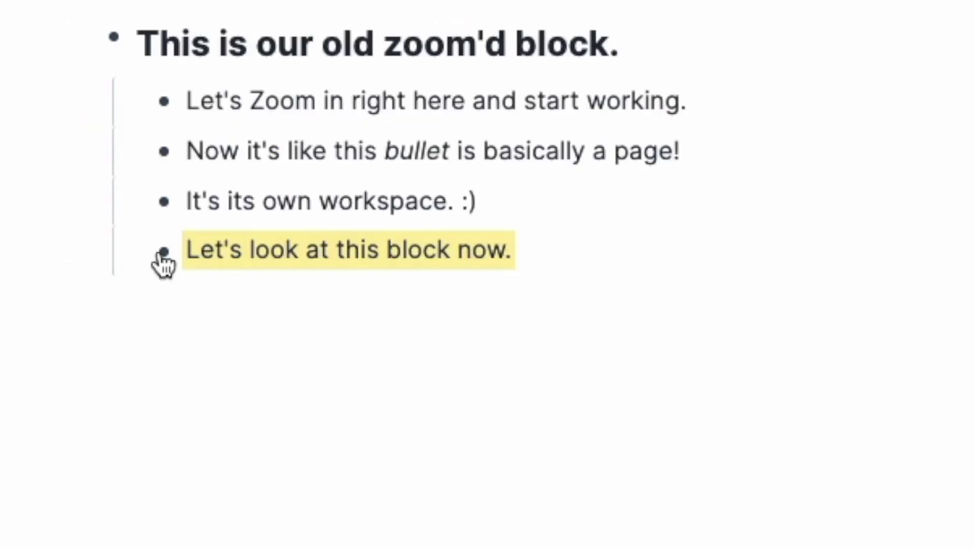
right_click(162, 254)
click(239, 342)
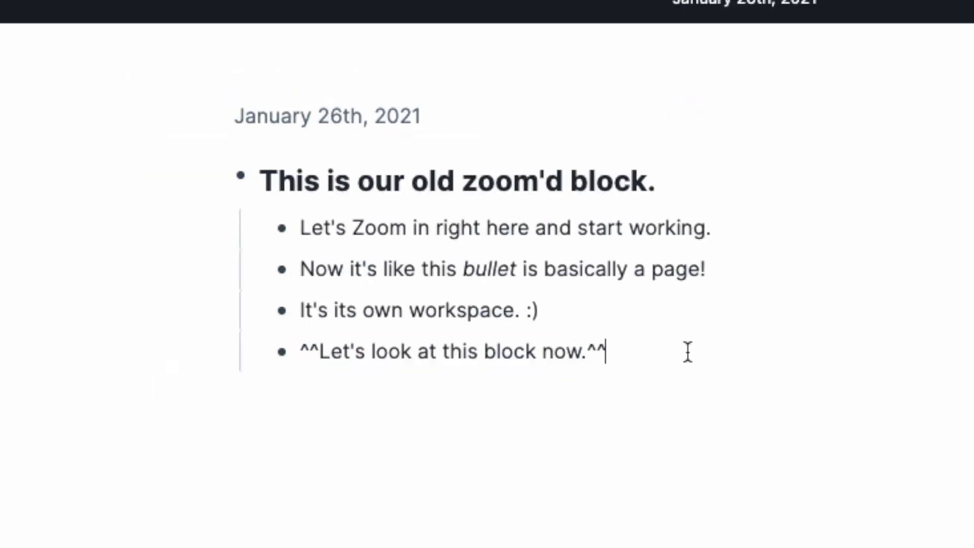
key(ctrl+period)
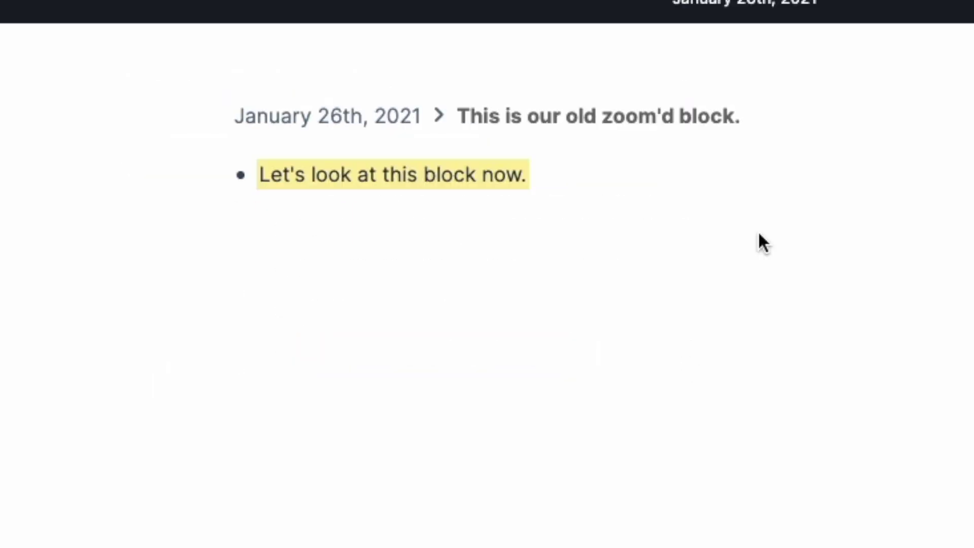
click(768, 161)
key(super+comma)
key(Escape)
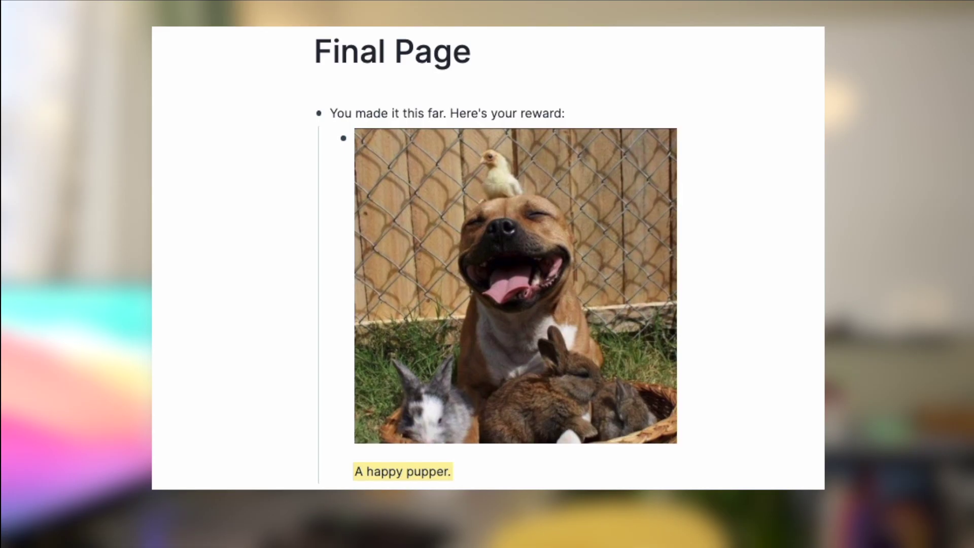
- Step back and forward between Starting Page, Next Page and Final Page with Cmd+[ and Cmd+]
key(super+bracketleft)
key(super+bracketleft)
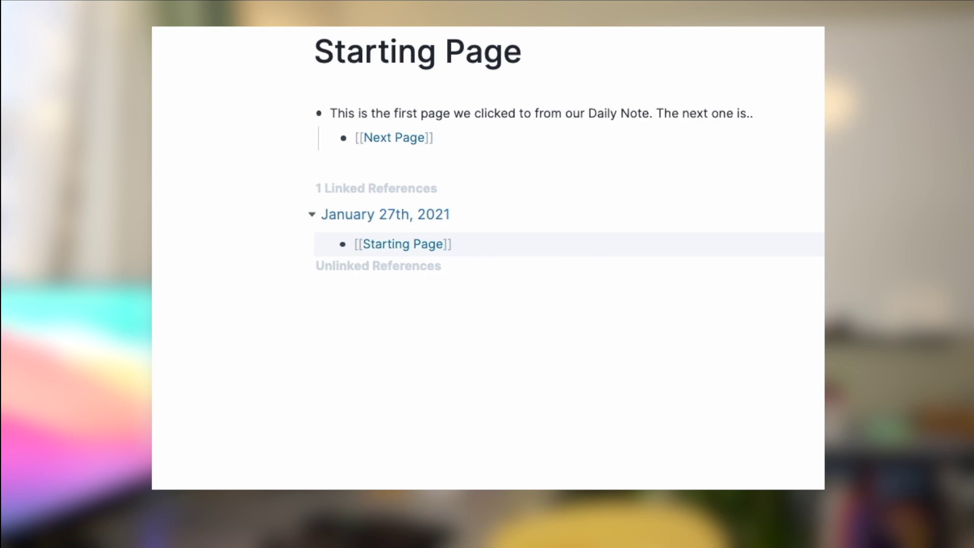
key(super+bracketleft)
key(super+bracketright)
key(super+bracketright)
key(super+bracketleft)
key(super+bracketright)
key(super+bracketright)
key(super+bracketleft)
key(super+bracketleft)
key(super+bracketleft)
key(super+bracketright)
key(super+bracketright)
key(super+bracketright)
click(571, 226)
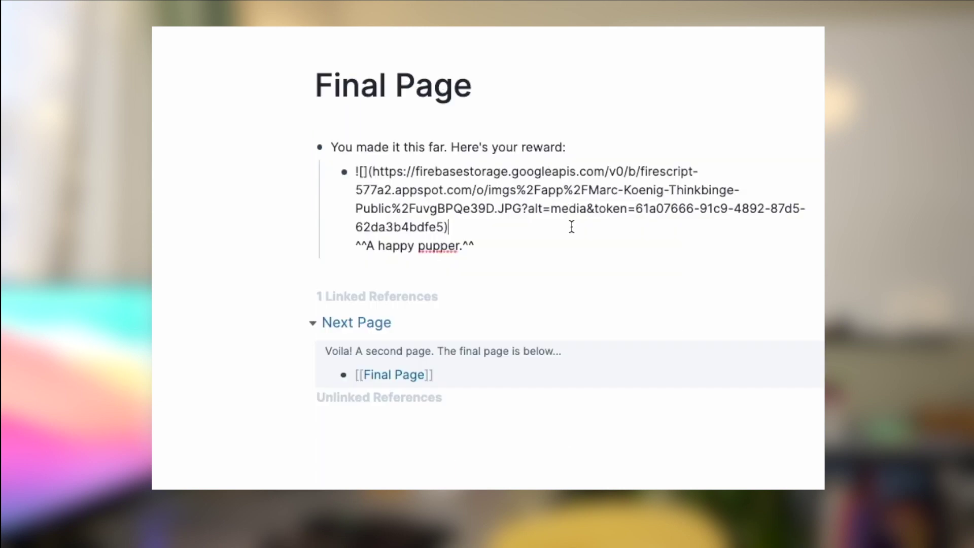
click(741, 463)
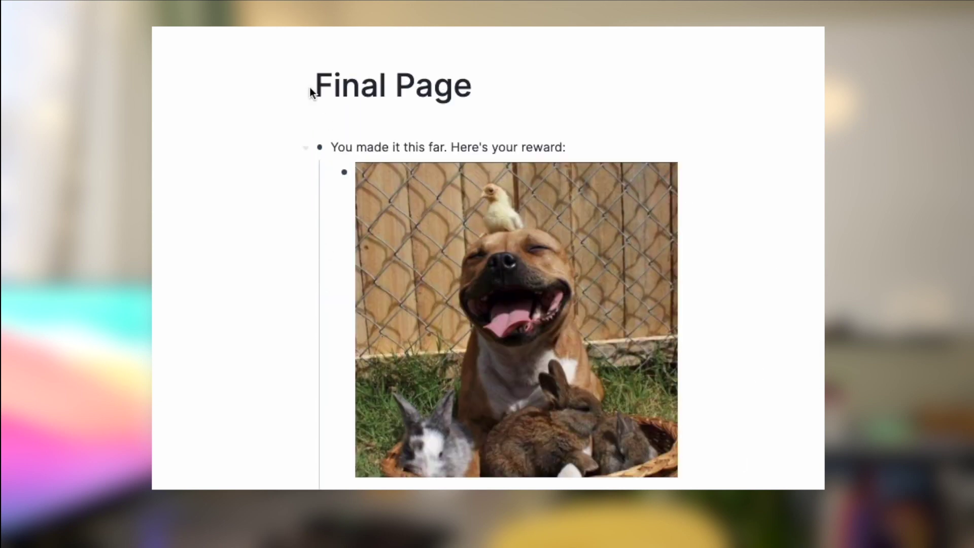
- Navigate with the browser Back and Forward buttons, then open Daily Notes from the sidebar
click(169, 73)
click(169, 73)
click(168, 73)
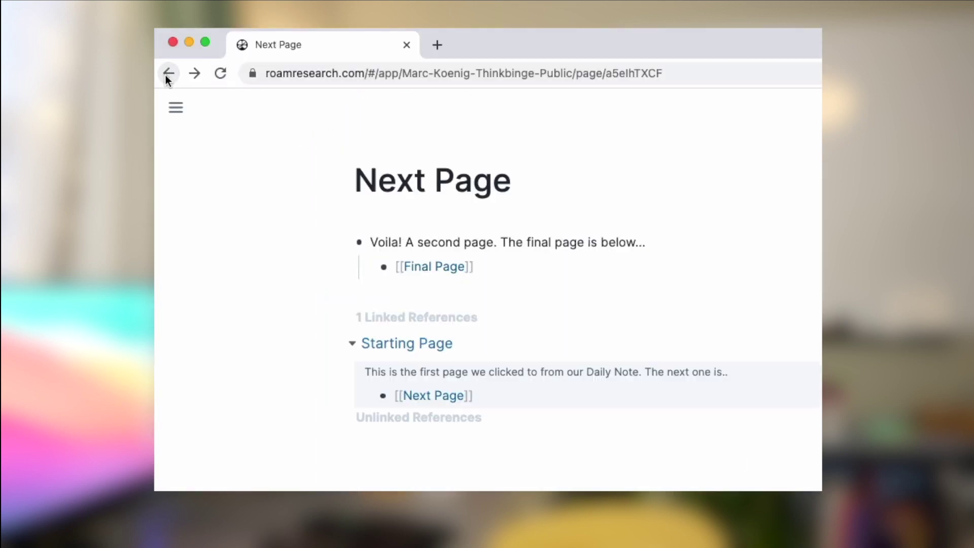
click(194, 73)
click(194, 73)
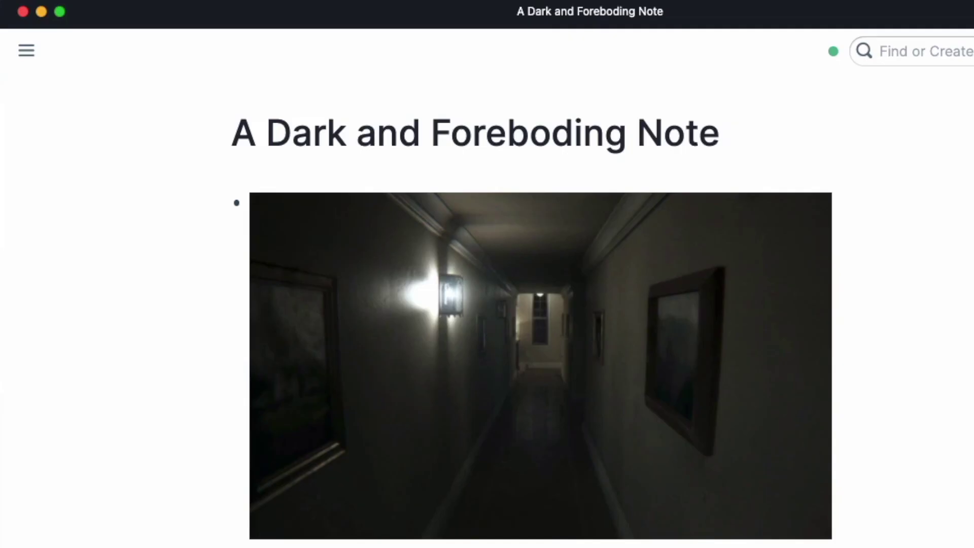
mouse_move(24, 63)
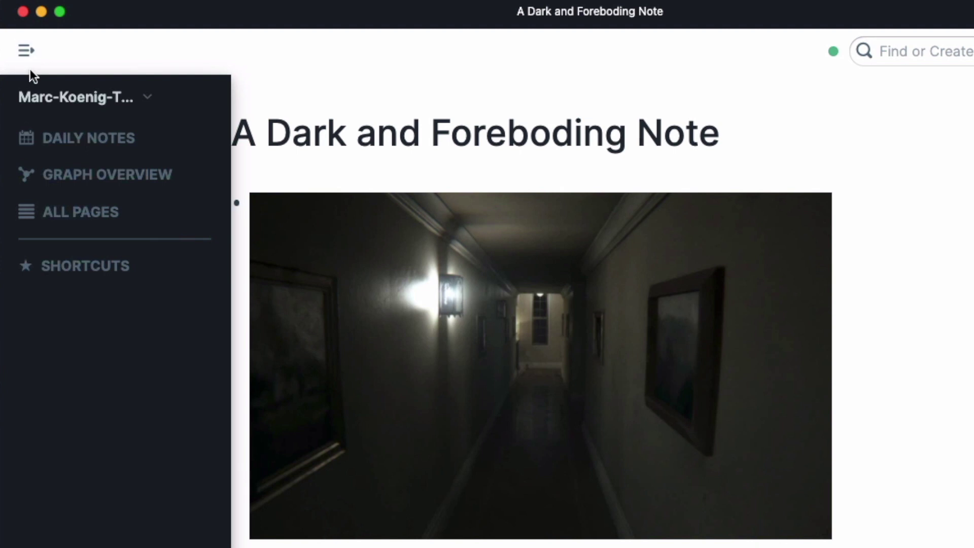
click(82, 142)
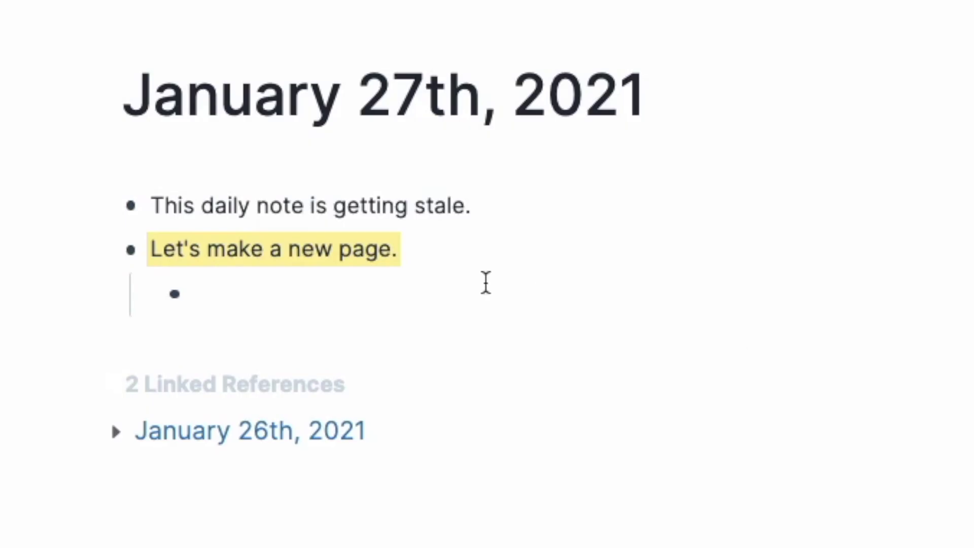
- Make 'Baby's first page.' a page link, open it, and add 'This is a new page! I'm so proud of us.'
text(Baby's first page.)
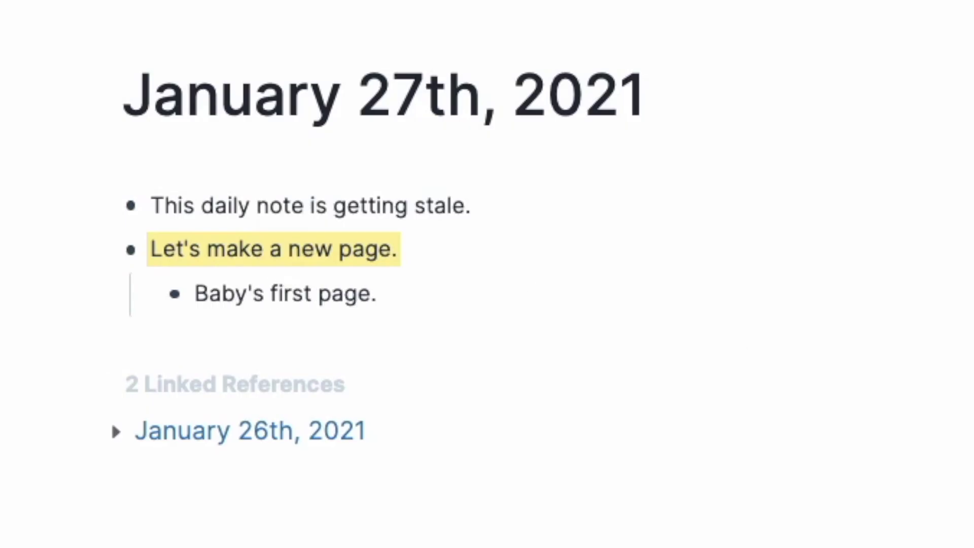
key(shift+Home)
text([[)
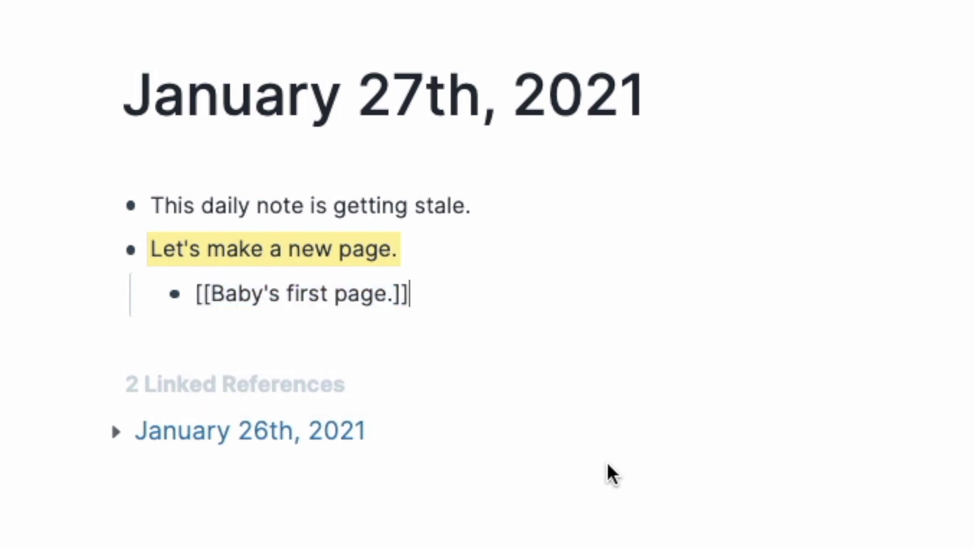
key(ctrl+o)
text(This is a new page! I'm so)
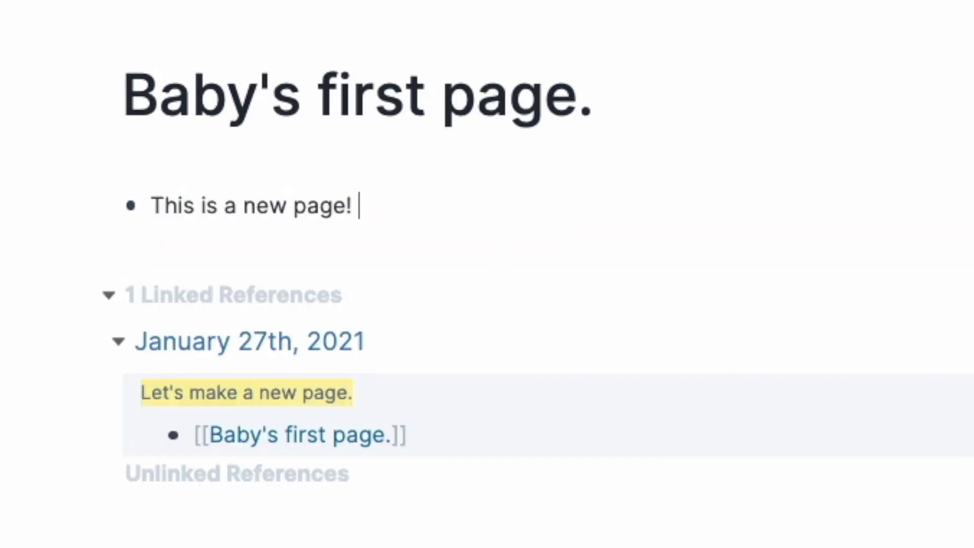
text( proud of us.)
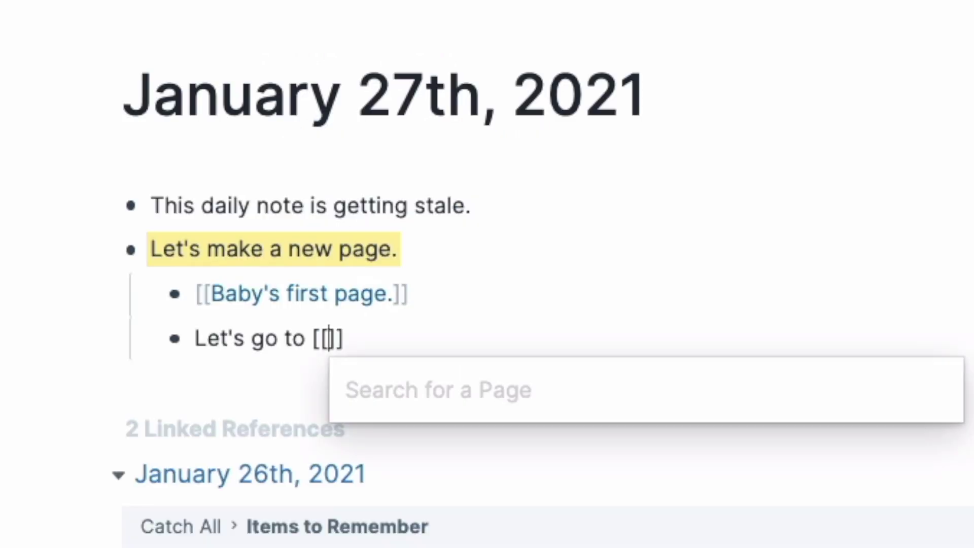
- Link Baby's first page. in today's note through the [[Bab autocomplete and follow the link
text(Bab)
key(Return)
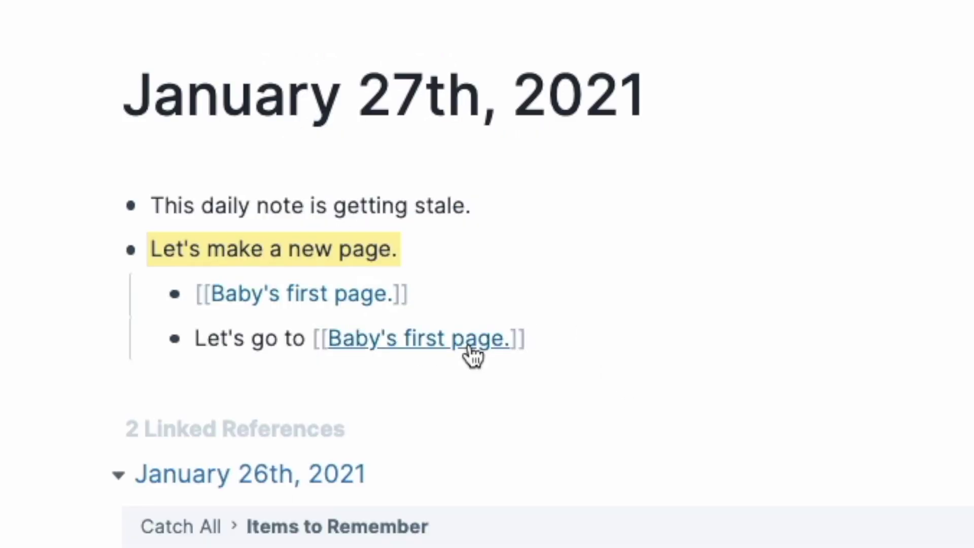
click(470, 351)
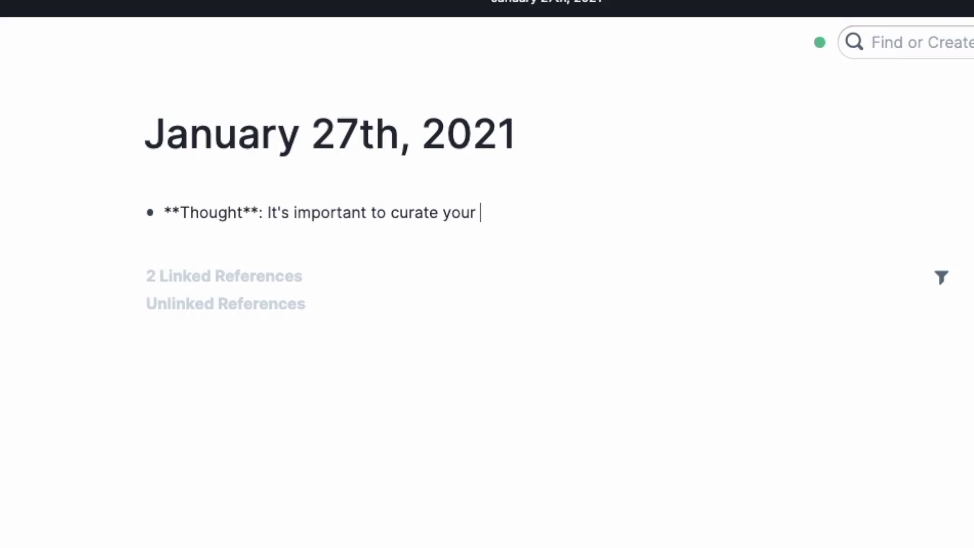
- Add a space and aesthetics thought with a nested bold 'Sub-thought:' quote about environments
text(space and aesthetics.)
key(Return)
key(Tab)
text(**Sub-thought:** We're subconsciously influenced by our environments)
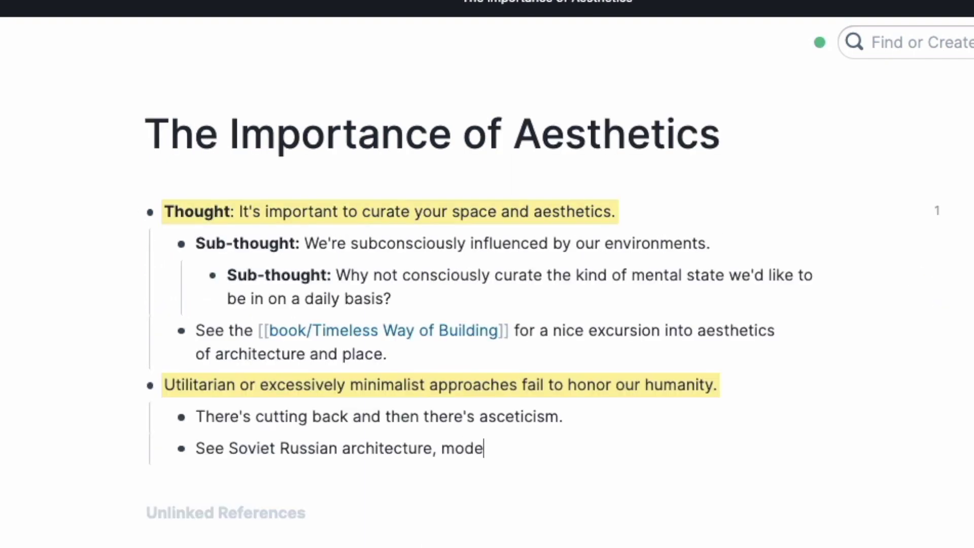
key(BackSpace)
key(BackSpace)
key(BackSpace)
key(BackSpace)
key(BackSpace)
key(BackSpace)
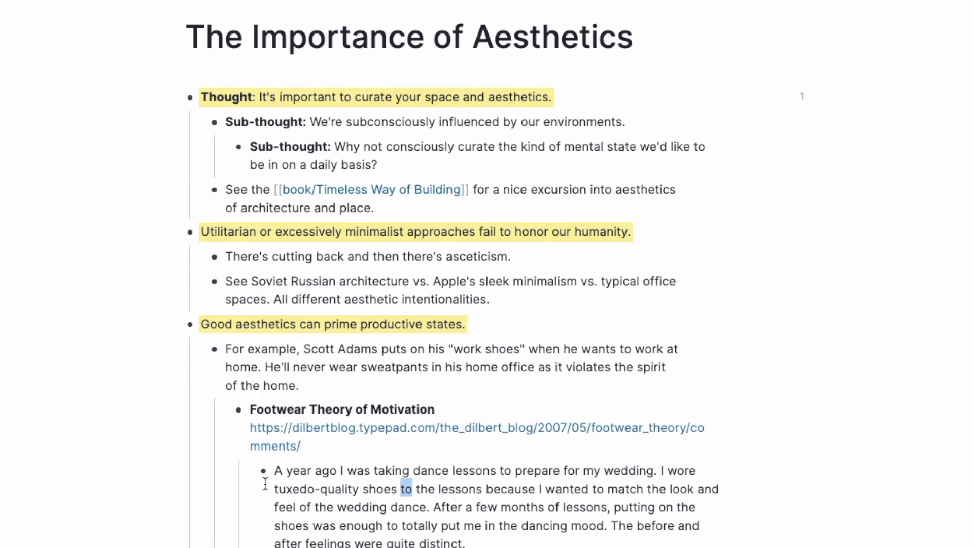
text(>)
key(Escape)
drag(305, 348, 748, 427)
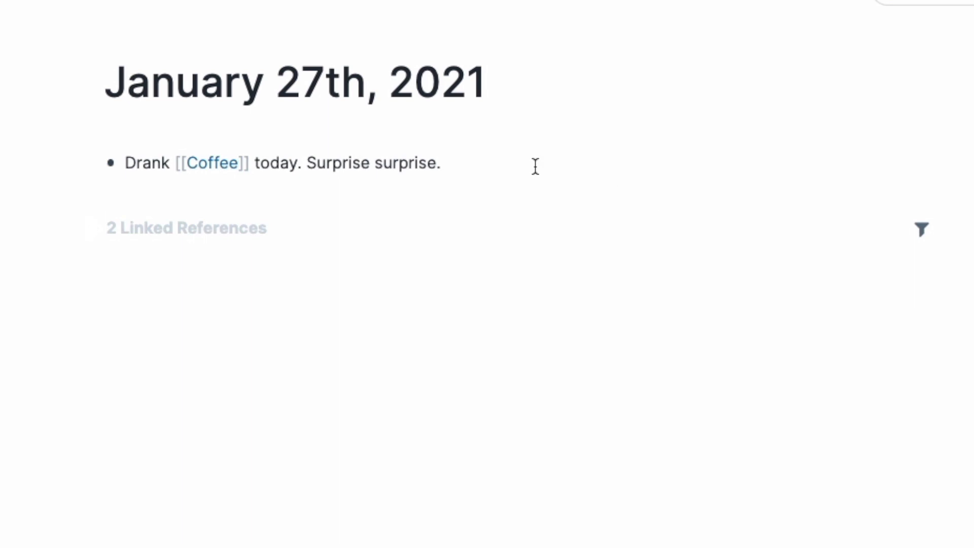
- Open the Coffee page and go to the espresso page from its Linked References
click(232, 177)
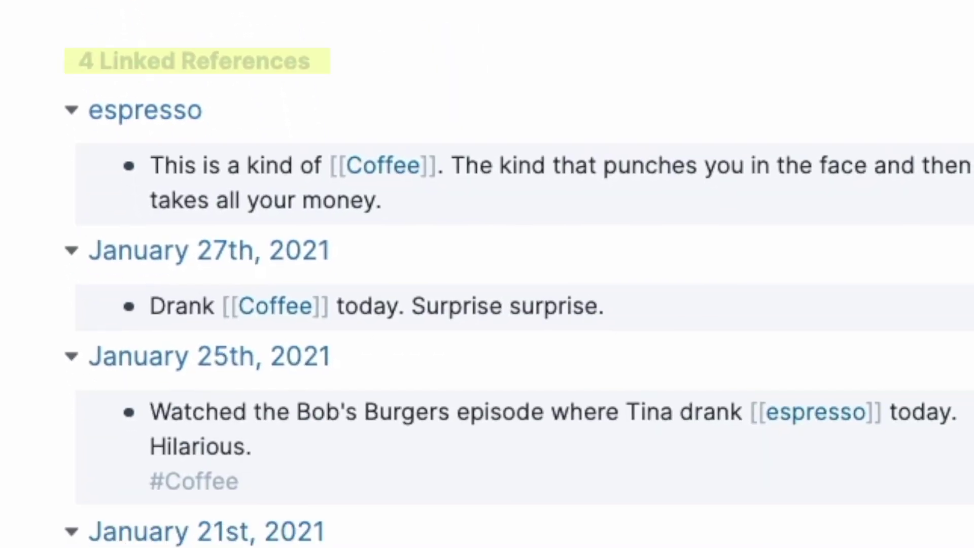
mouse_move(427, 50)
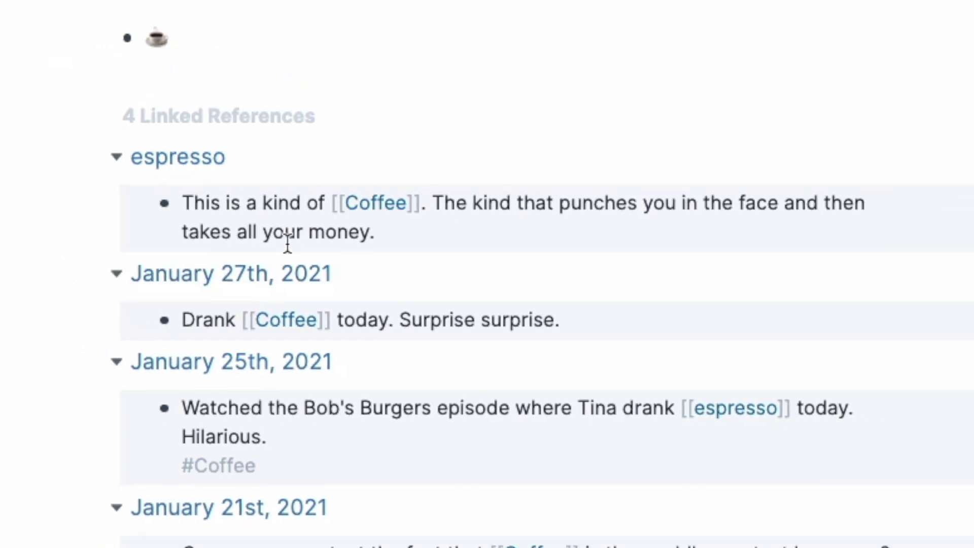
click(211, 161)
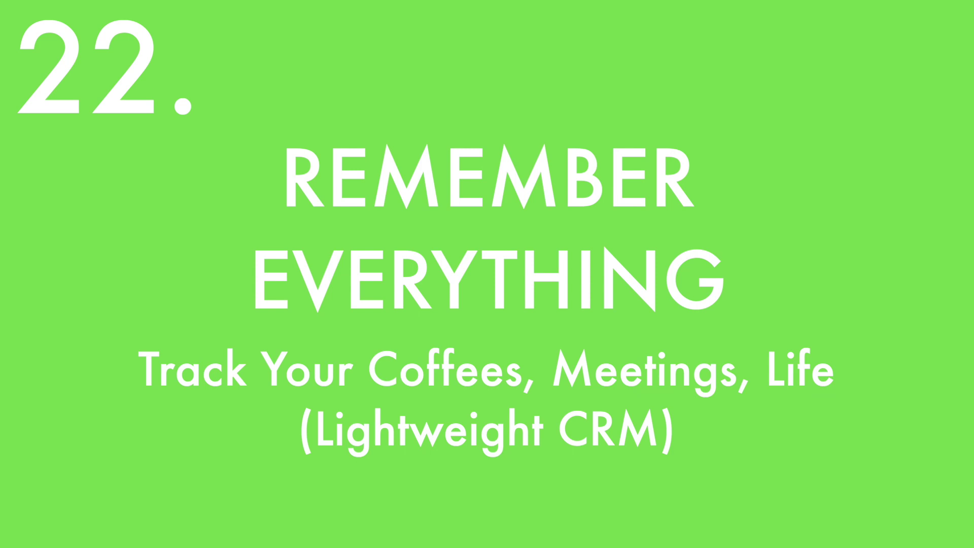
- Log a coffee meeting with a nested Attendees list and 'Considering diversifying menu by offering espresso'
text(Got coffee with Robert Belcher)
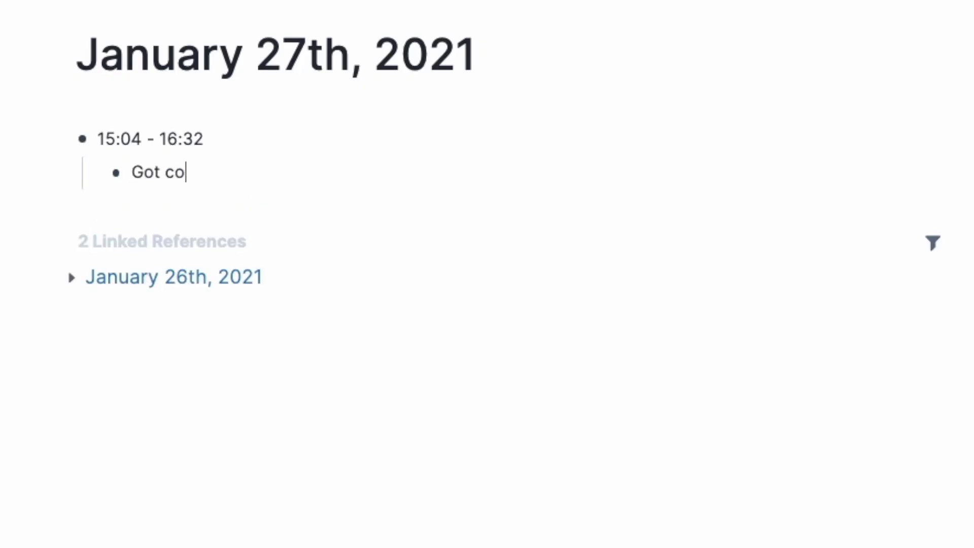
key(Return)
key(Tab)
text(Attendees:)
key(Return)
key(Tab)
text(Marc Koe)
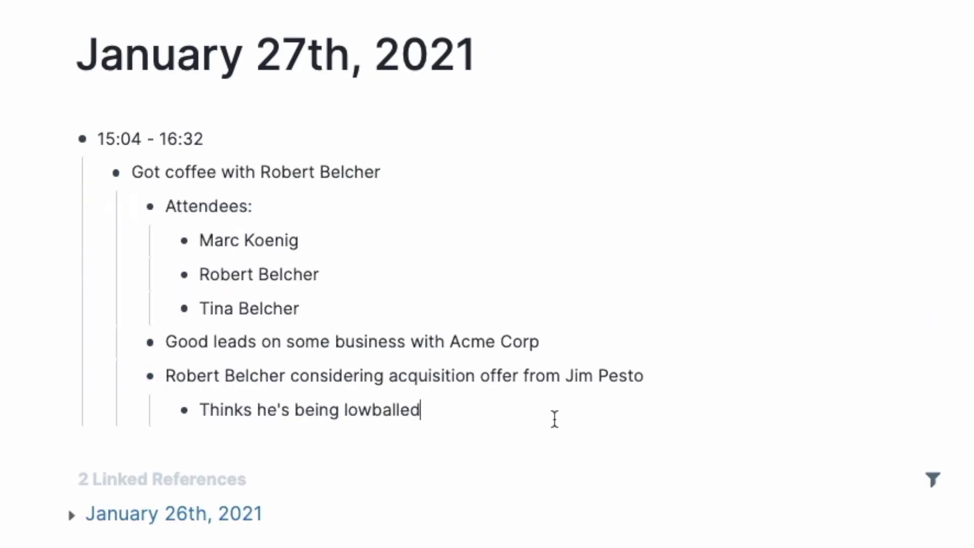
key(Return)
key(shift+Tab)
text(Considering diversifying menu by offering espresso)
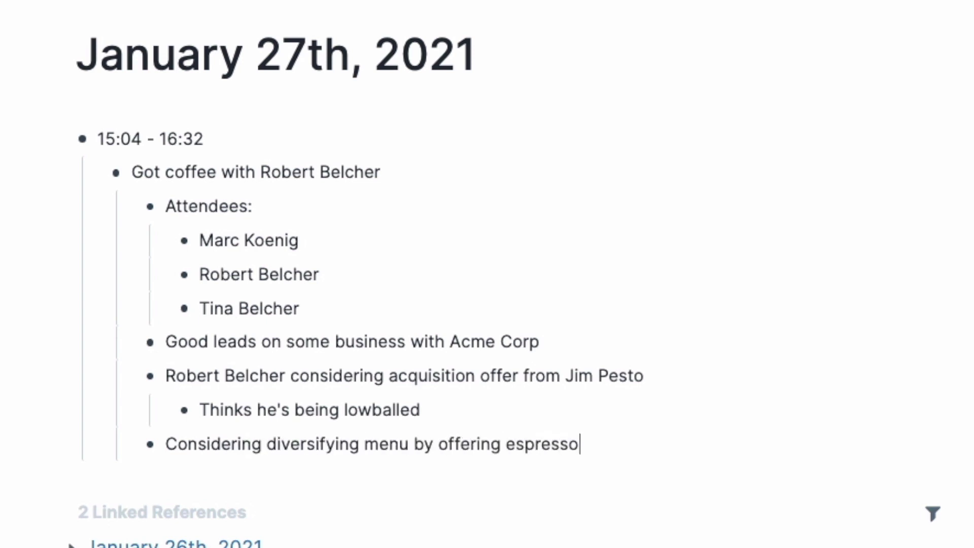
- Turn the people's names, Acme Corp, CapEx and espresso into [[links]], then follow one
drag(199, 274, 345, 279)
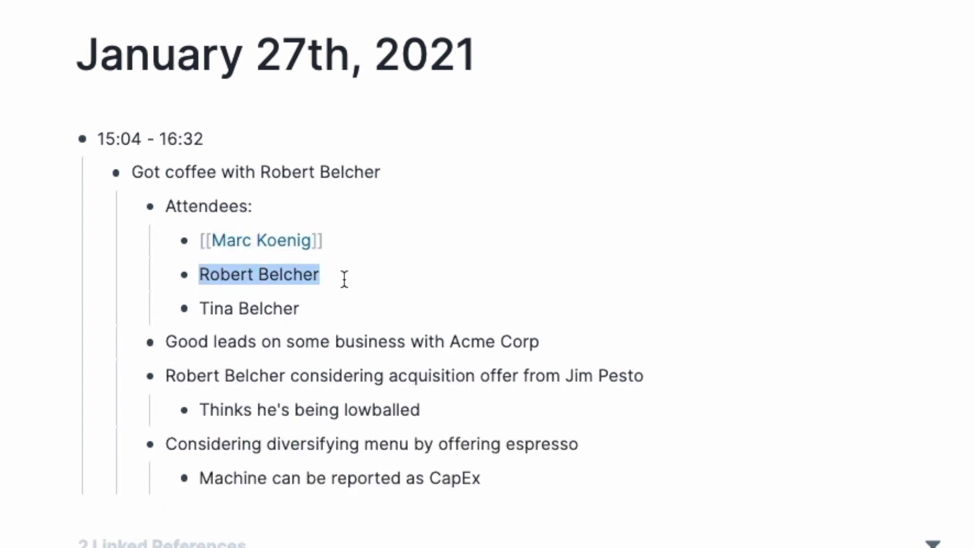
text([[)
drag(199, 308, 300, 308)
text([[)
drag(381, 172, 261, 173)
text([[)
drag(450, 367, 539, 367)
text([[)
drag(566, 401, 644, 401)
text([[)
drag(166, 401, 283, 400)
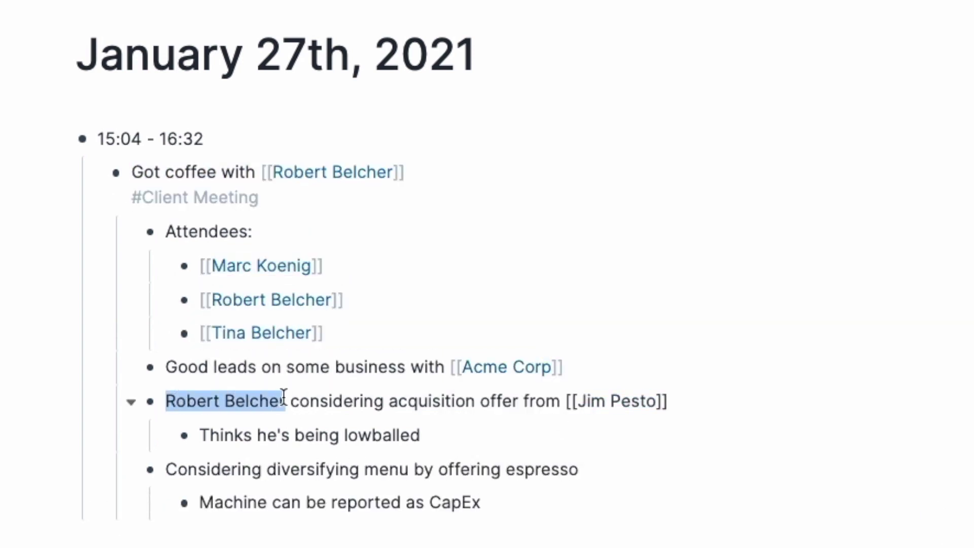
text([[)
drag(428, 503, 481, 503)
text([[)
drag(507, 469, 578, 469)
text([[)
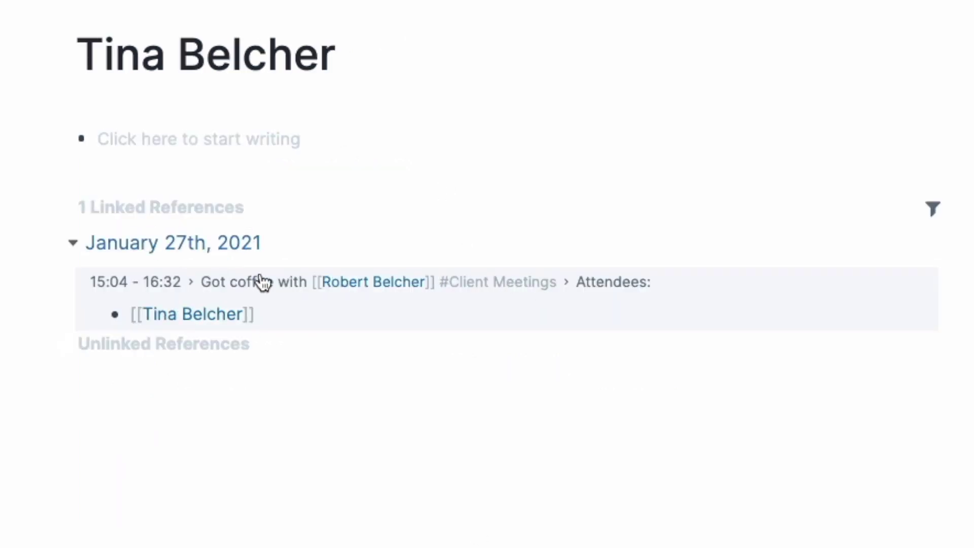
click(261, 283)
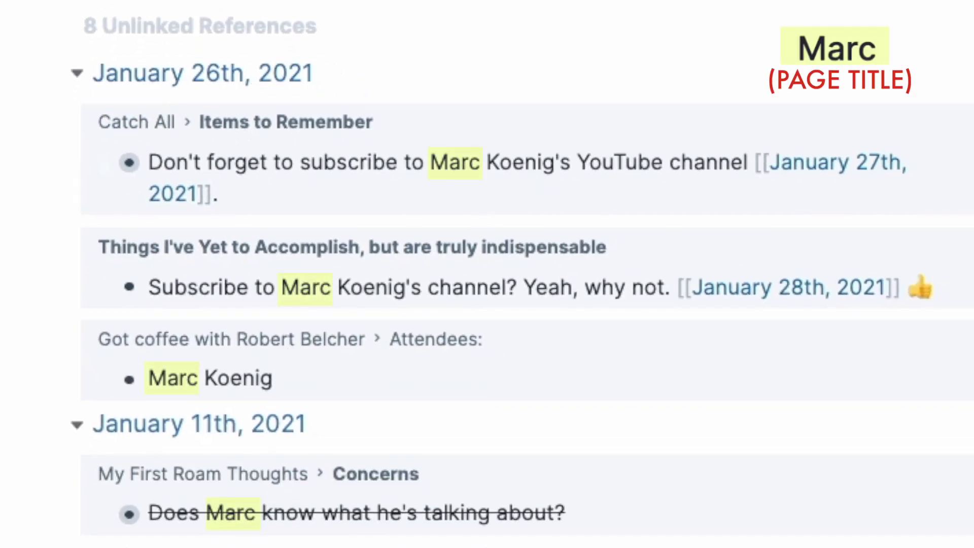
- Link three unlinked mentions one by one, Link All the rest, and expand Linked References
click(883, 152)
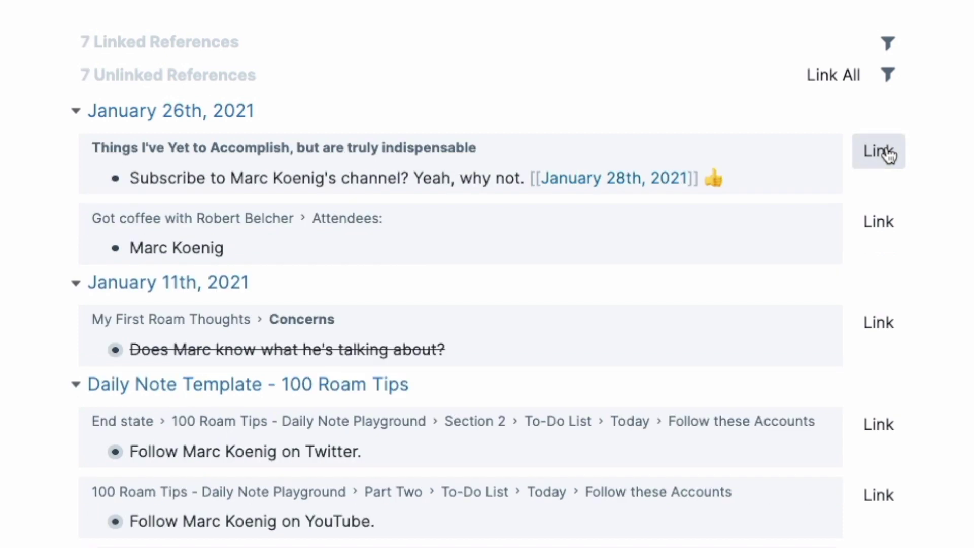
click(885, 152)
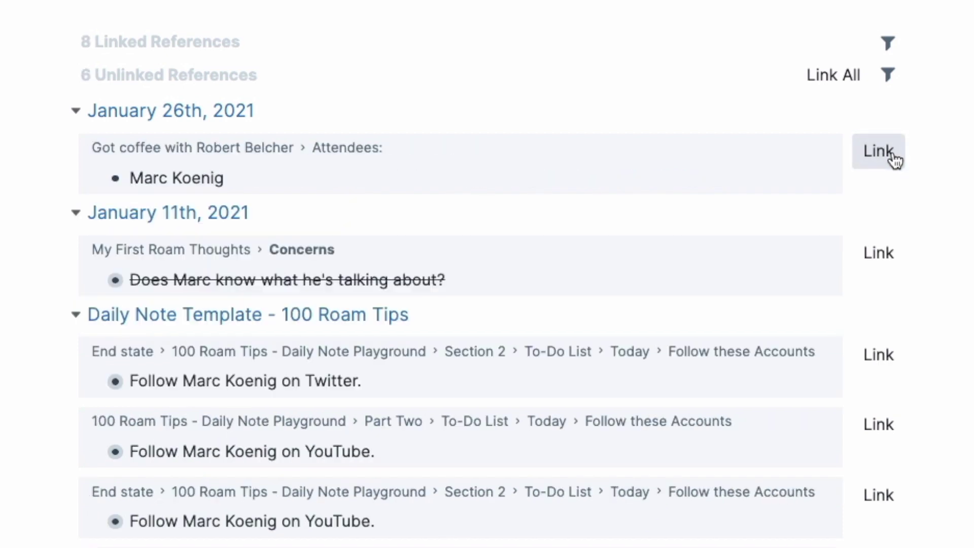
click(885, 152)
click(839, 87)
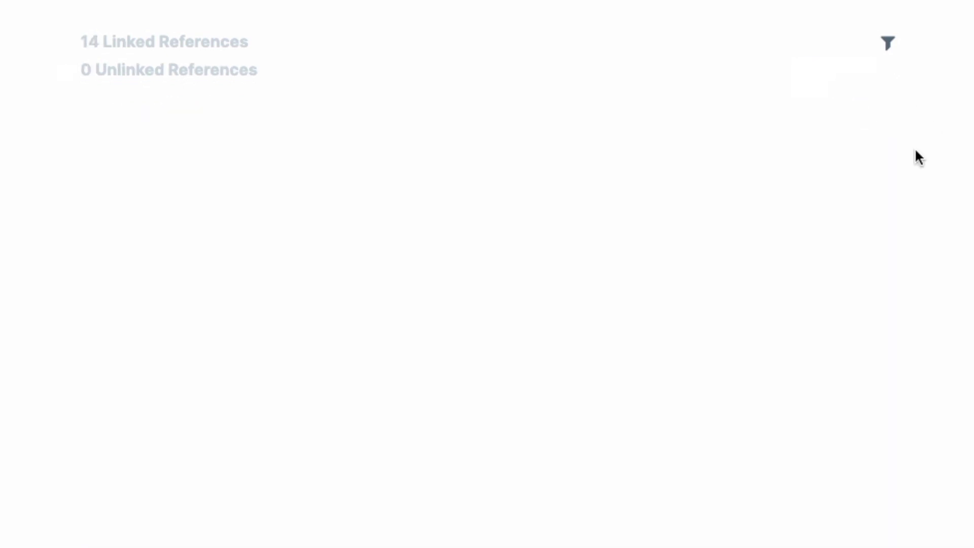
click(71, 44)
scroll(345, 375, down, 8)
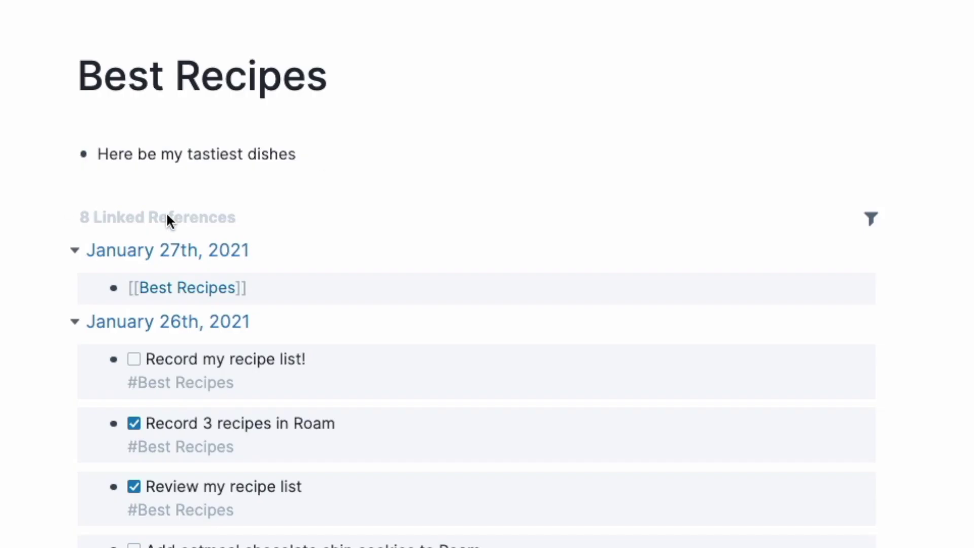
- Filter references to appetizers and rating-5 without DONE, and filter the page to rating-5
click(710, 183)
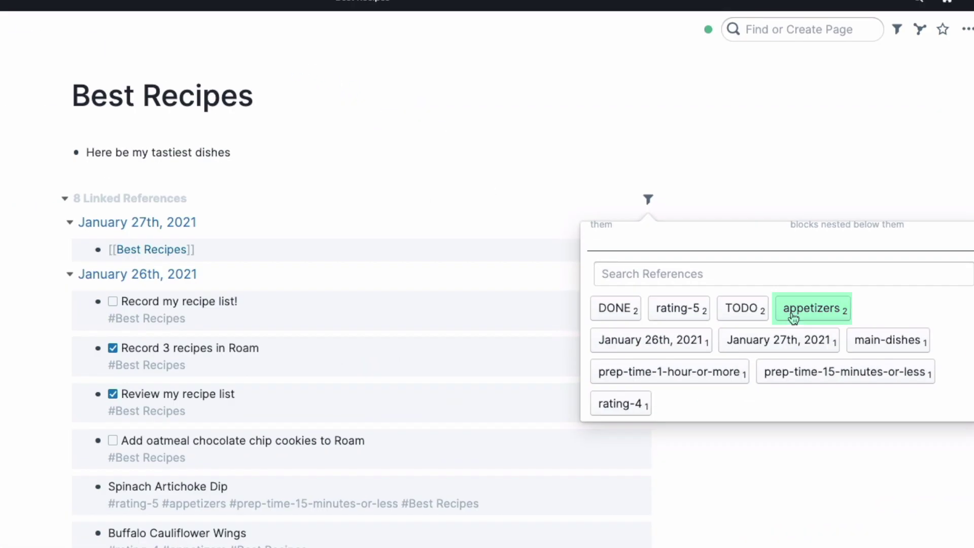
click(794, 315)
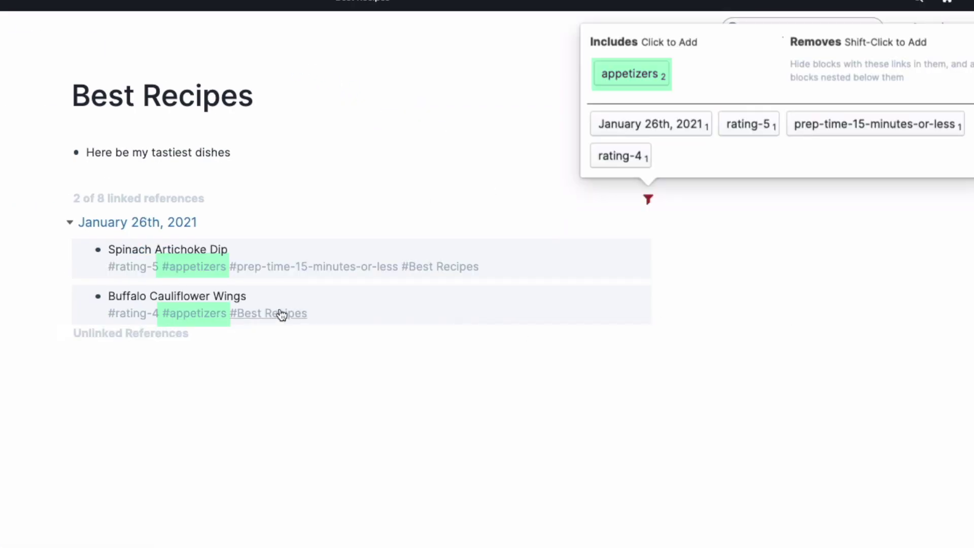
click(749, 127)
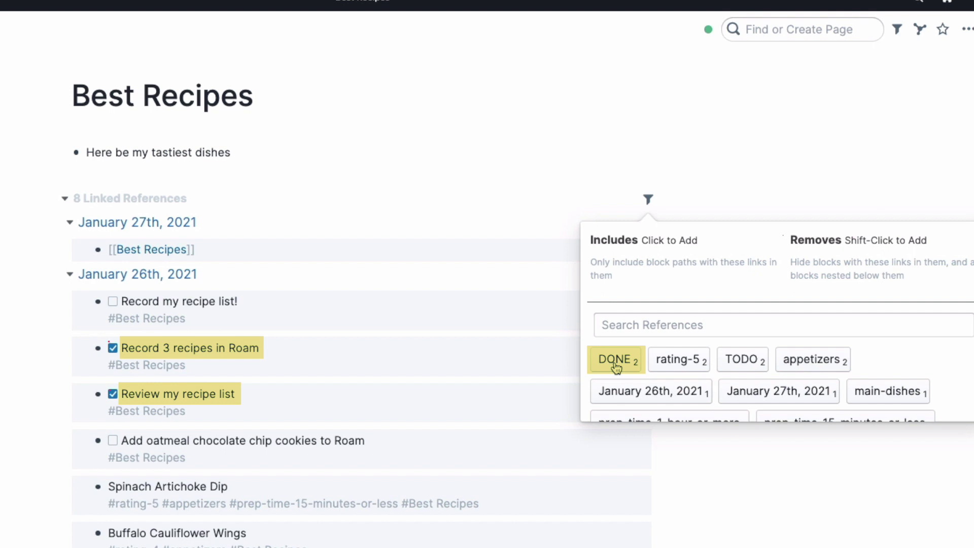
shift+click(615, 361)
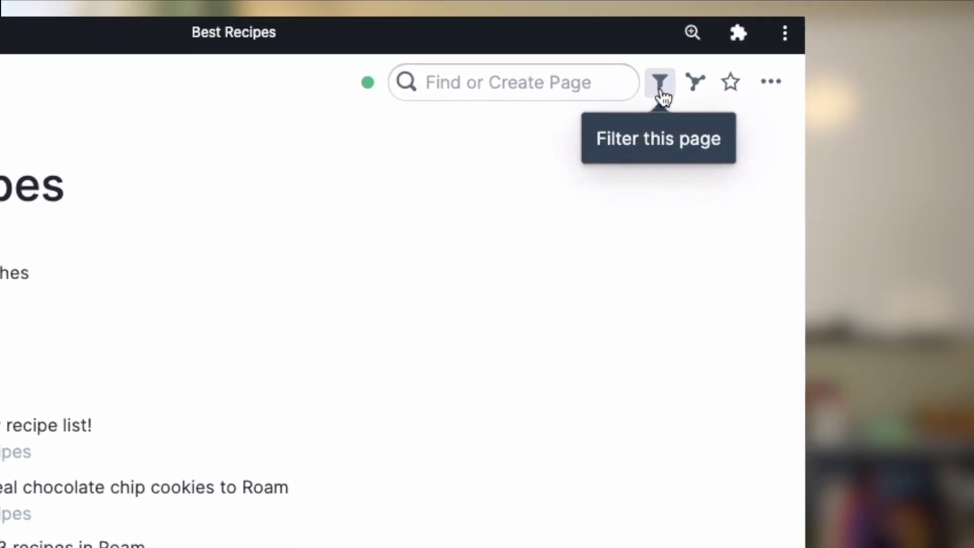
click(661, 84)
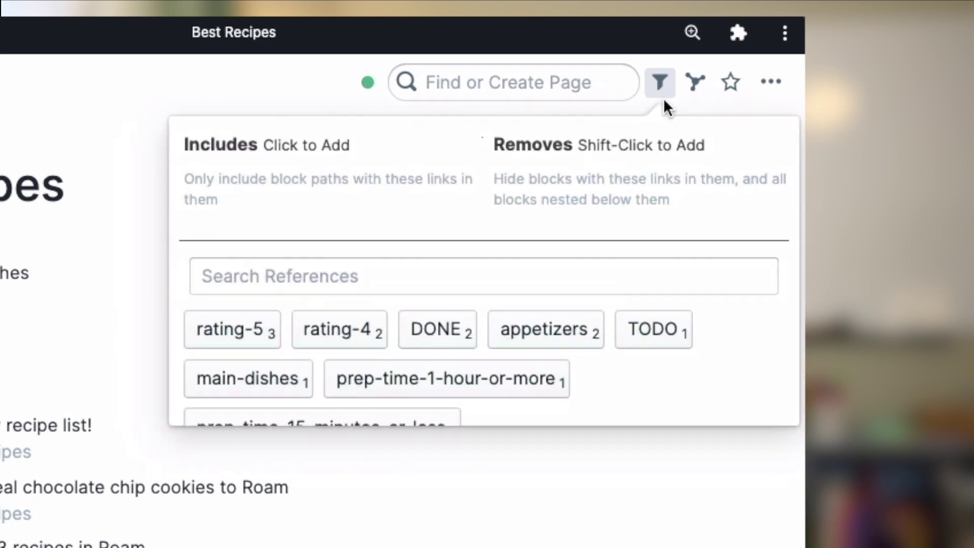
click(262, 330)
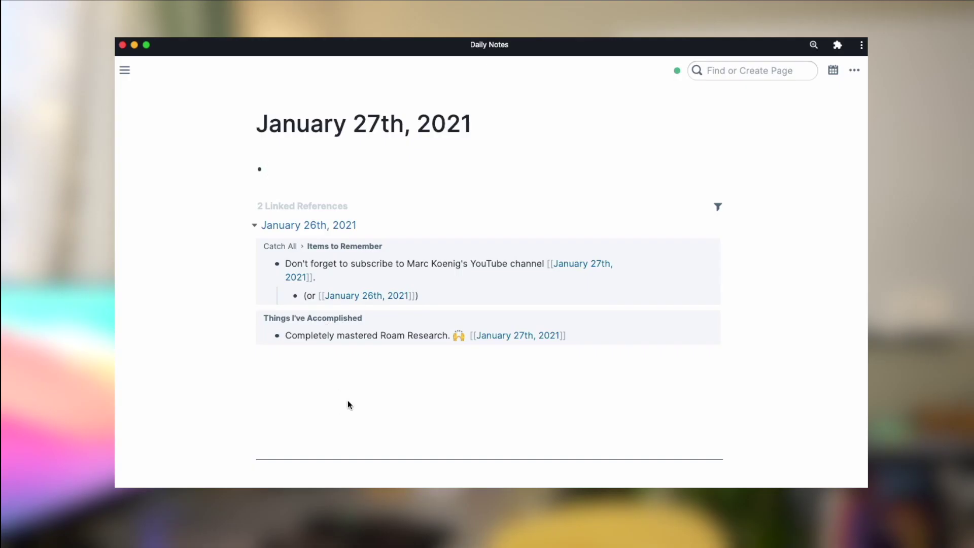
- In Graph Overview, pan to the January 8th, 2021 node and apply View as Page Layout
mouse_move(135, 116)
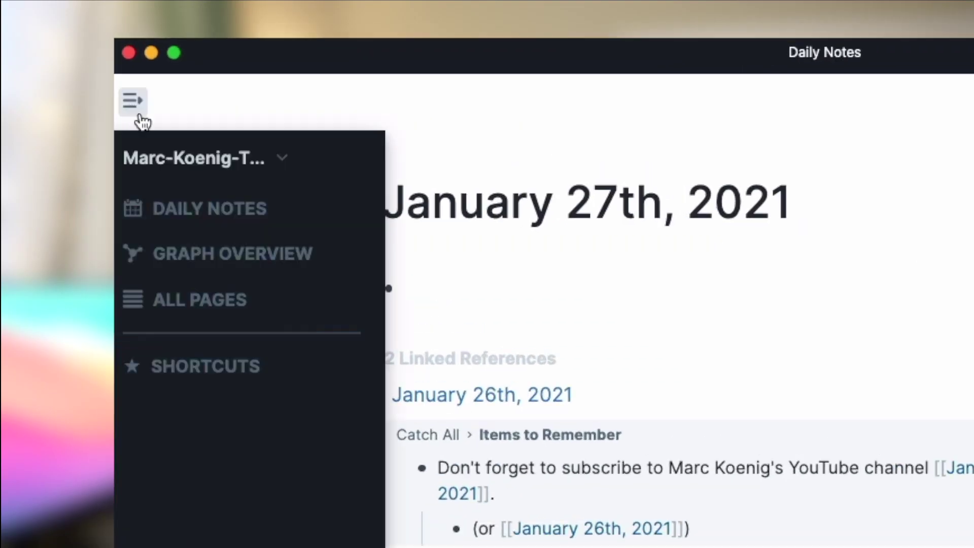
click(190, 264)
scroll(457, 350, up, 5)
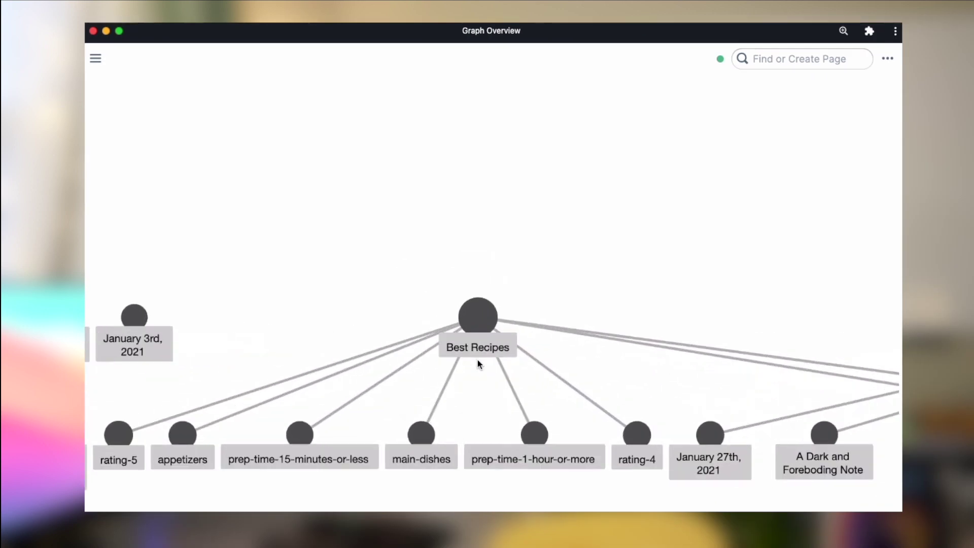
drag(738, 256, 358, 264)
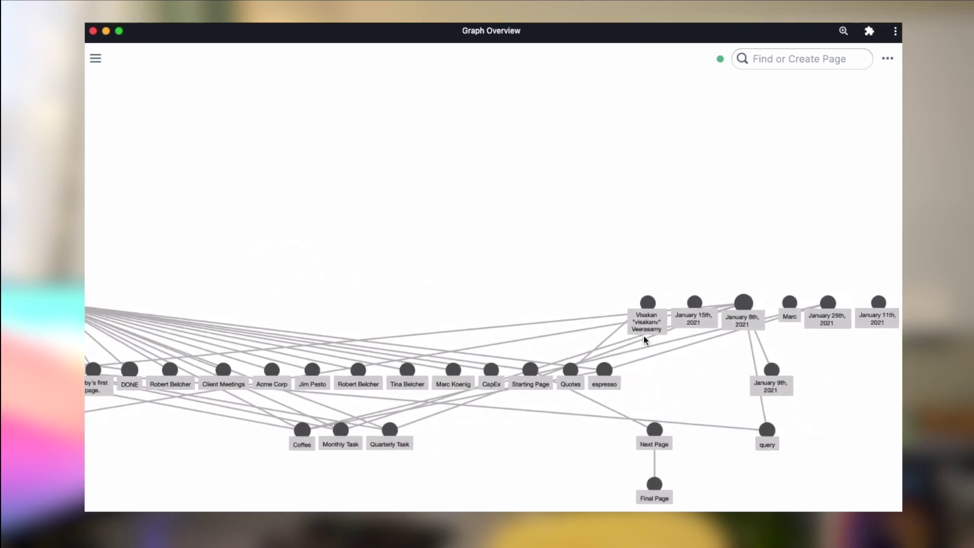
drag(597, 274, 679, 276)
right_click(401, 323)
click(437, 352)
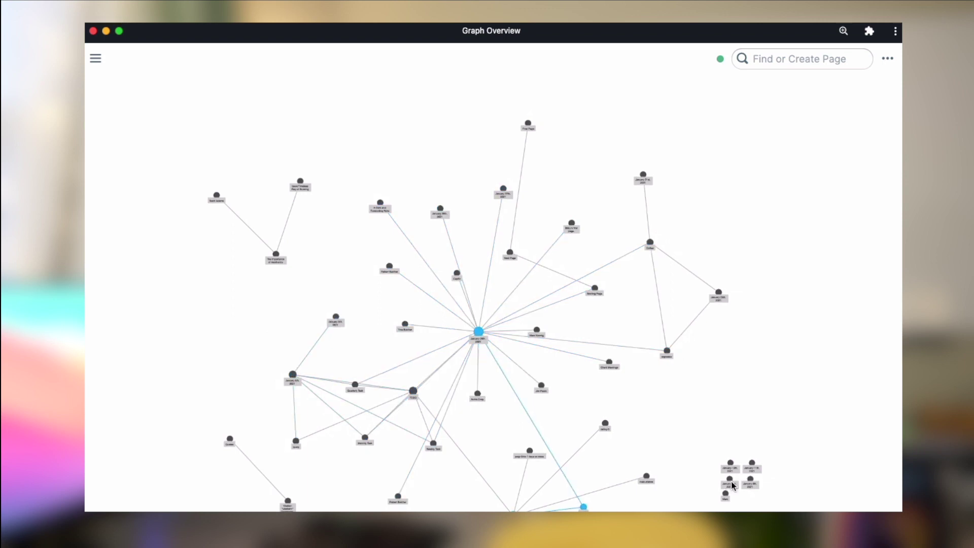
scroll(480, 321, up, 10)
scroll(510, 361, down, 10)
key(super+Tab)
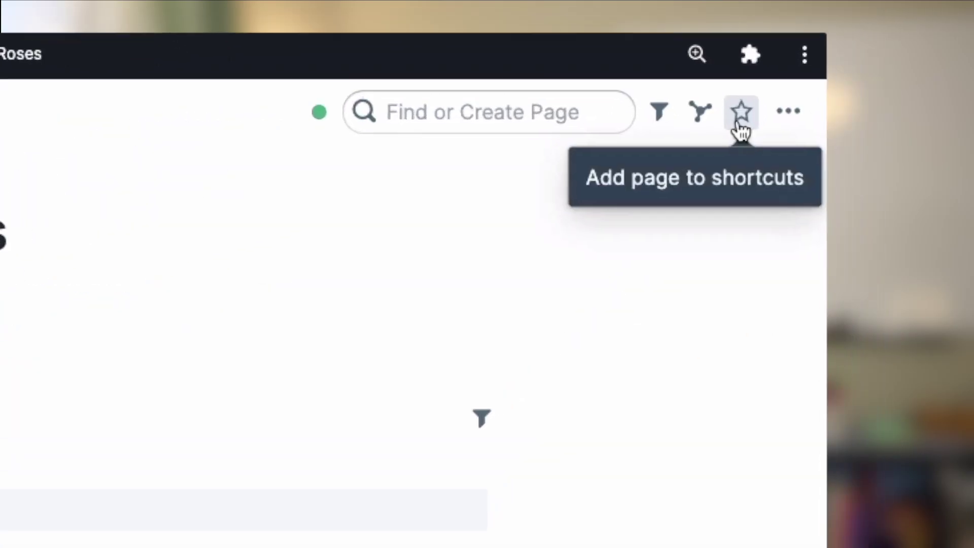
- Star Raindrops on Roses into Shortcuts and unstar When the Dog Bites
click(770, 104)
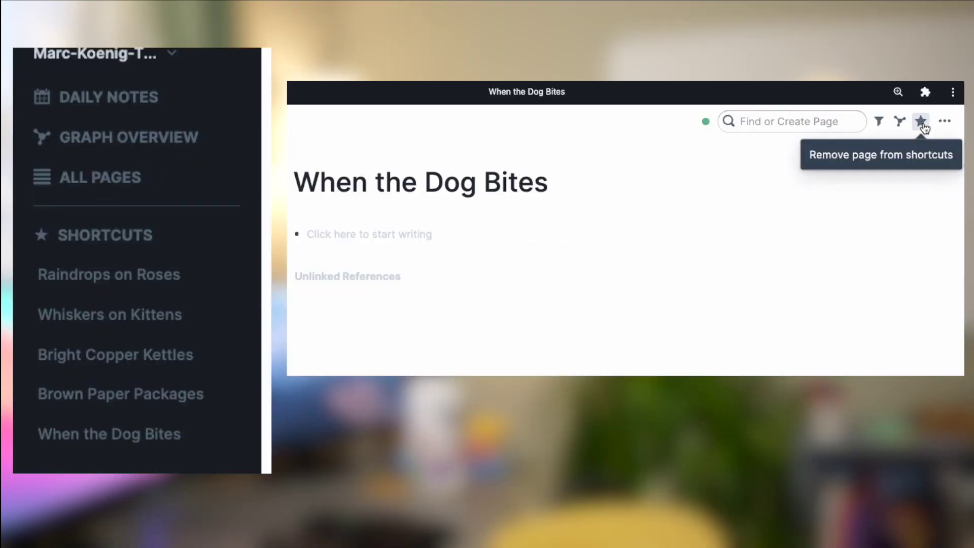
click(921, 121)
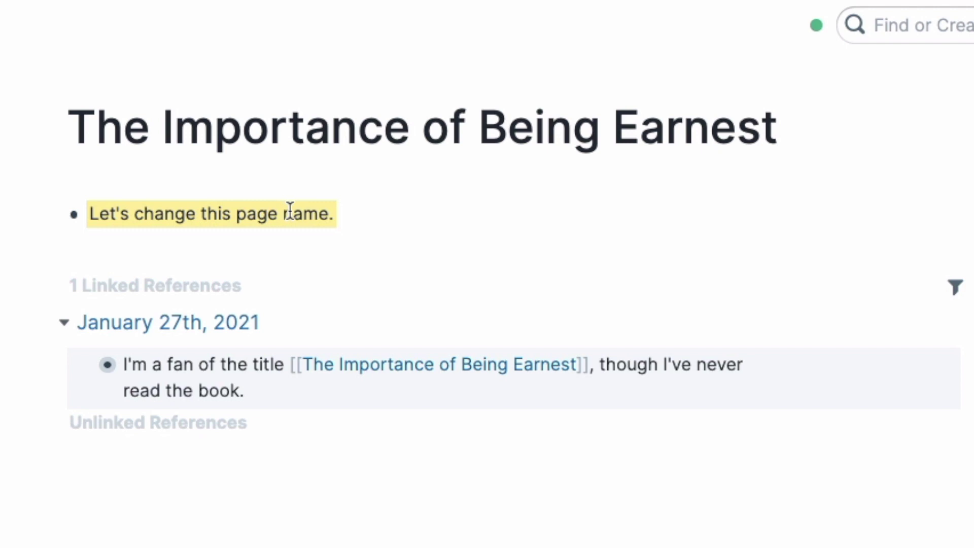
- Edit the title with '(book)' and 'Deep', ending as 'Don't be TOO earnest, ok?'
click(812, 128)
text((book))
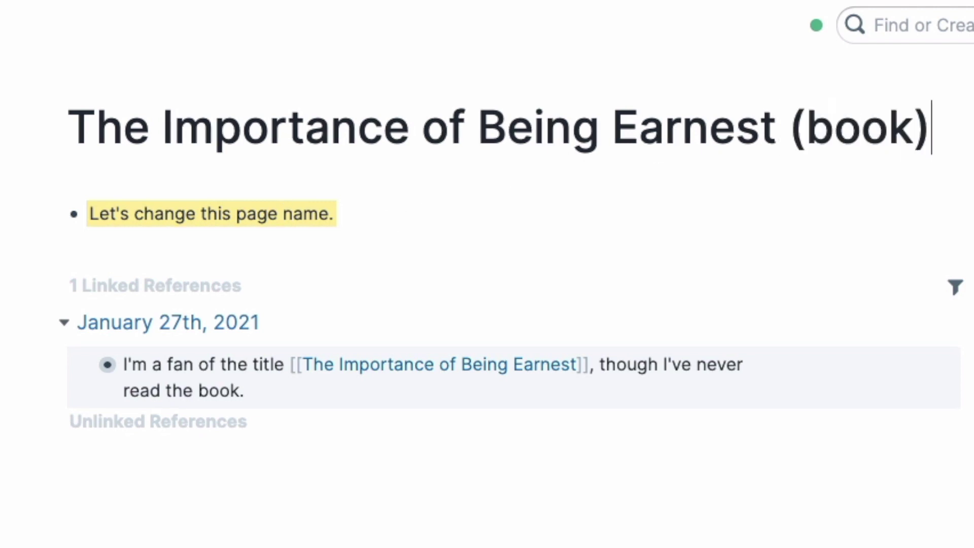
click(734, 259)
click(162, 130)
text(Deep)
key(Return)
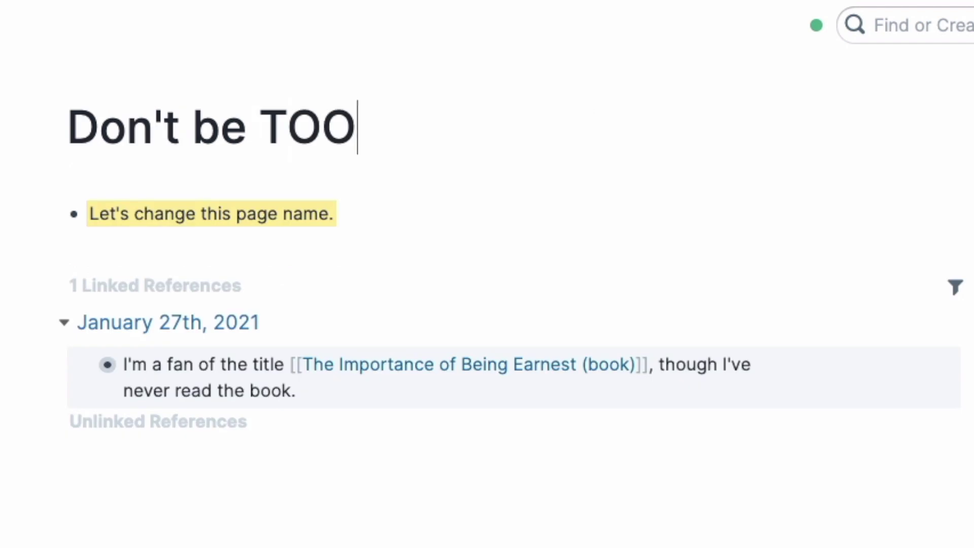
text(earnest, ok)
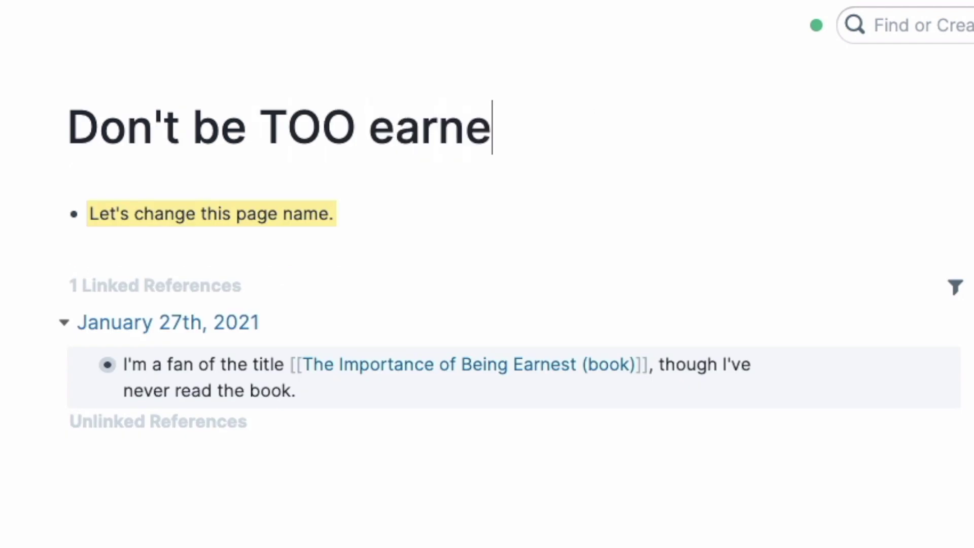
text(?)
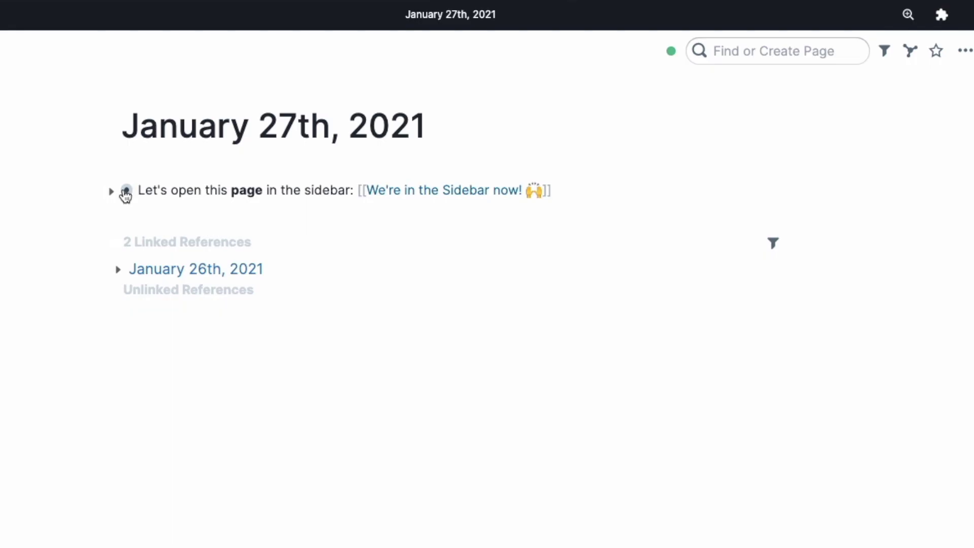
- Open the We're in the Sidebar now! page in the sidebar
right_click(123, 191)
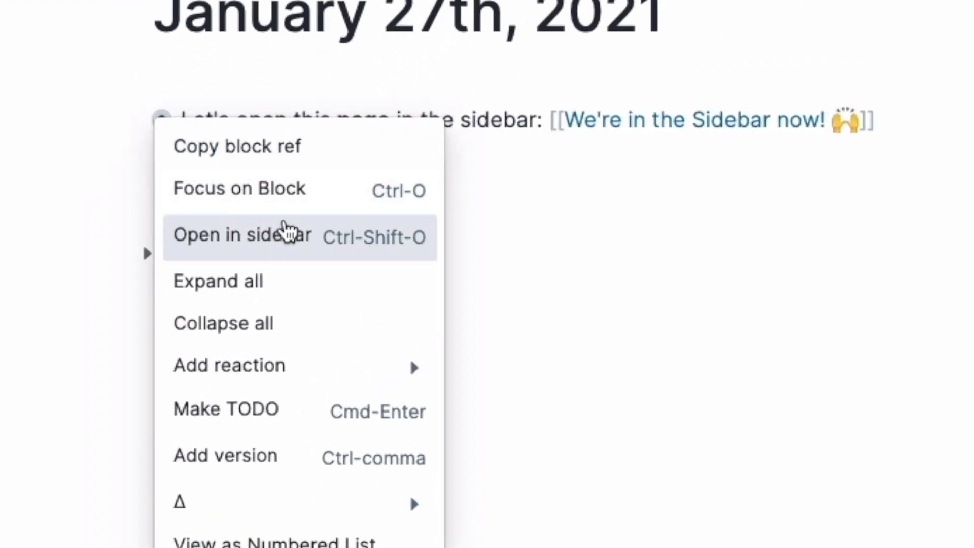
click(285, 231)
click(498, 164)
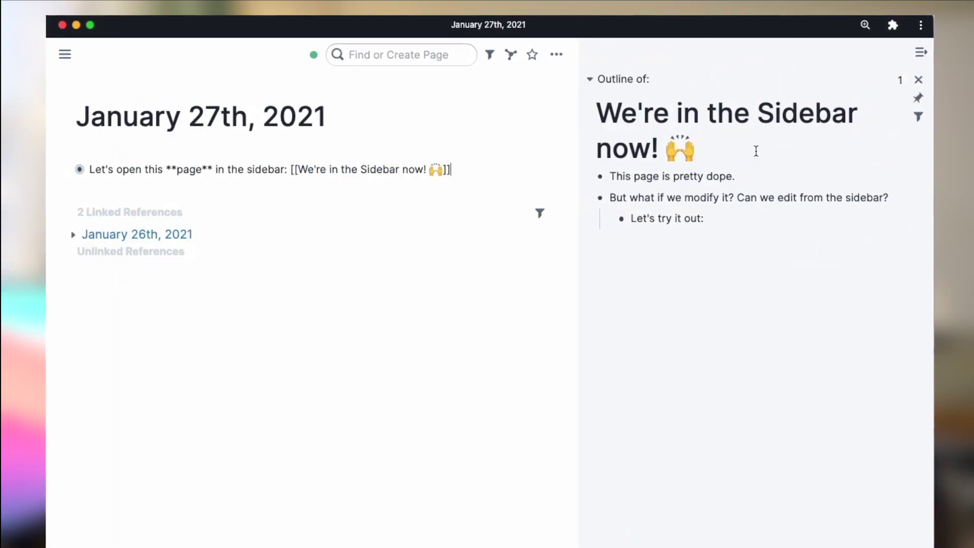
- Add indented bullets 'We're adding new content.' and '^^Sweet, it's here too!' under Let's try it out
click(706, 219)
key(Return)
key(Tab)
text(We're adding new content.)
key(Return)
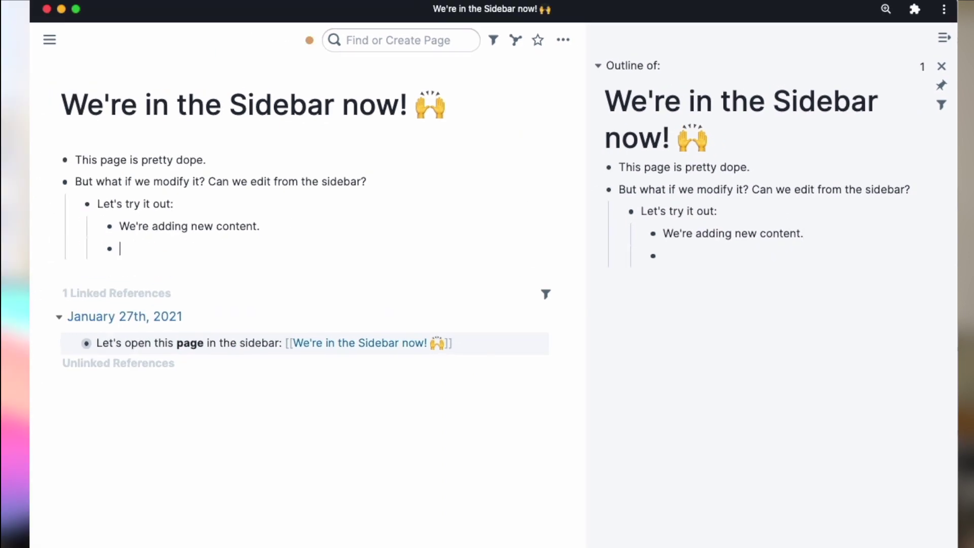
key(Tab)
text(^^Sweet, it's here too!)
key(Escape)
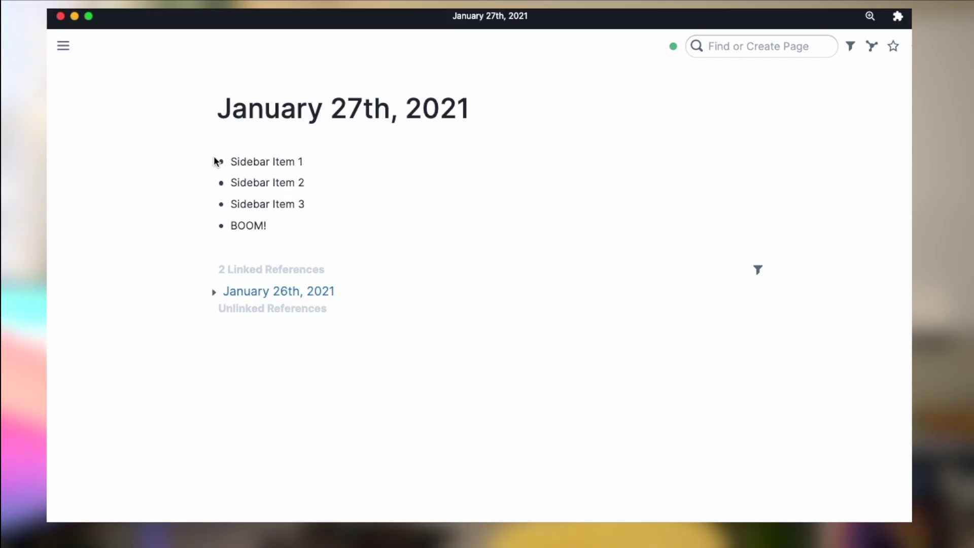
- Open Sidebar Items 1, 2 and 3 in the sidebar
shift+click(222, 162)
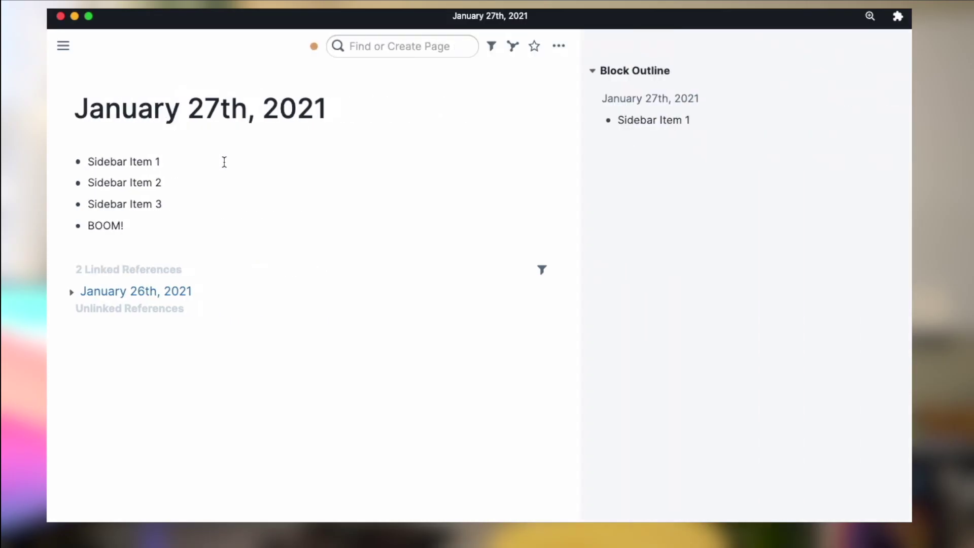
shift+click(79, 206)
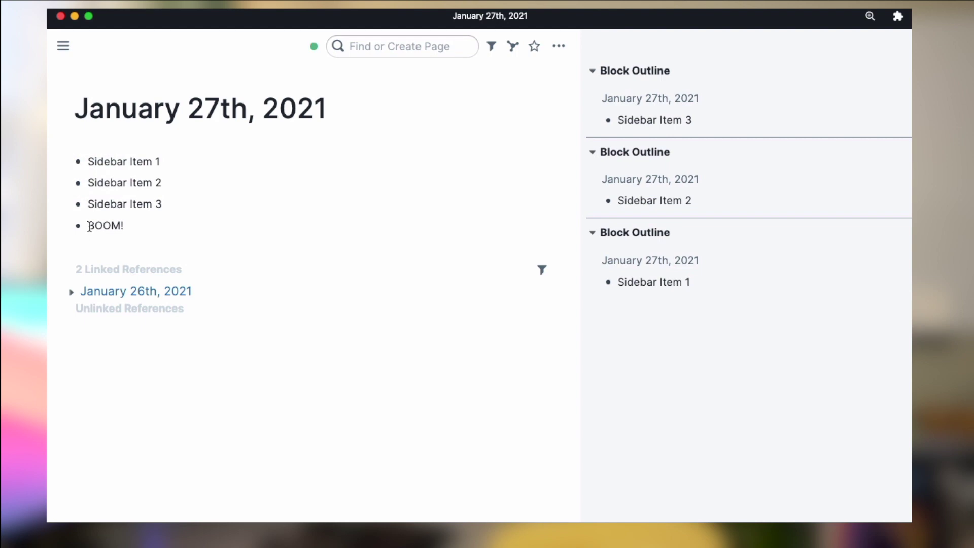
shift+click(78, 227)
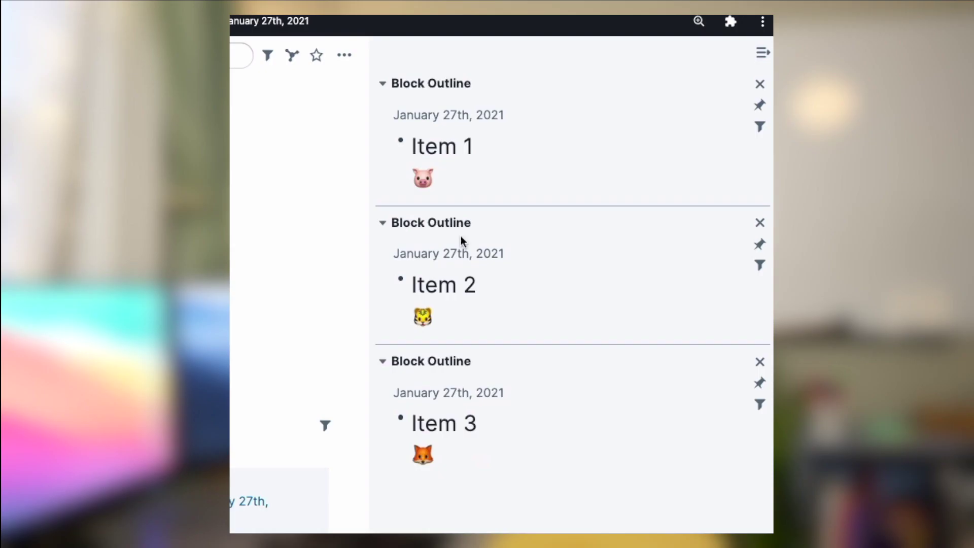
- Reorder the three Item panels, collapse each one, and close Items 2 and 3
drag(460, 237, 458, 477)
drag(448, 228, 450, 82)
drag(435, 239, 382, 373)
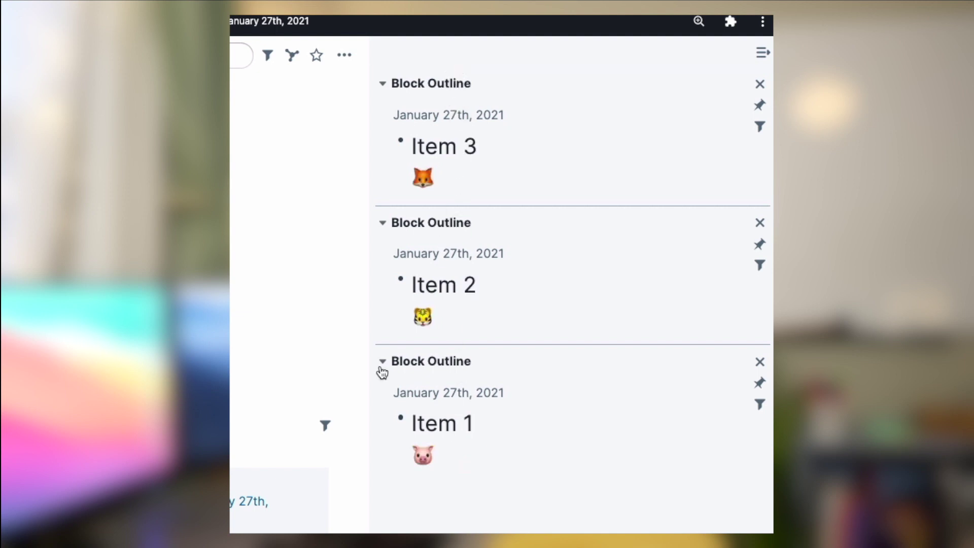
click(383, 365)
click(382, 226)
click(382, 87)
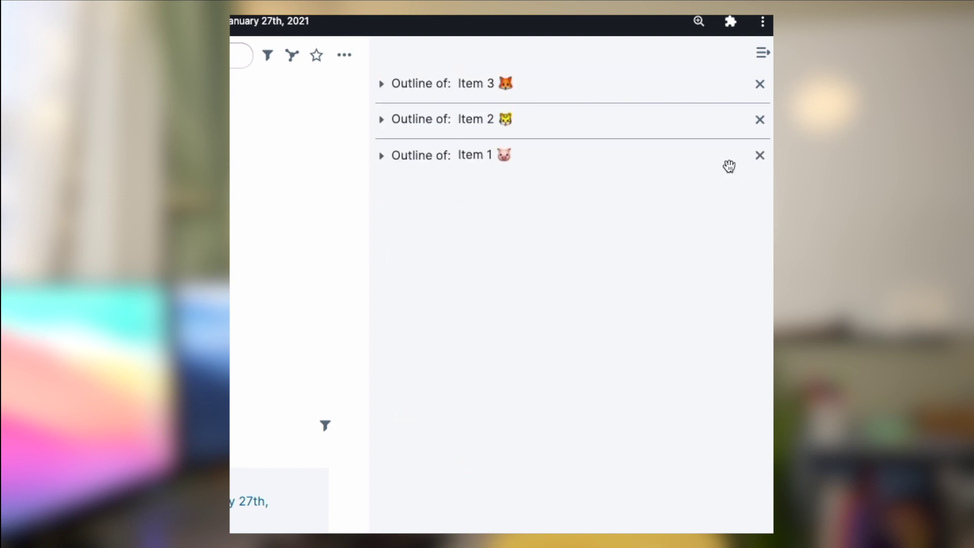
click(760, 121)
click(760, 85)
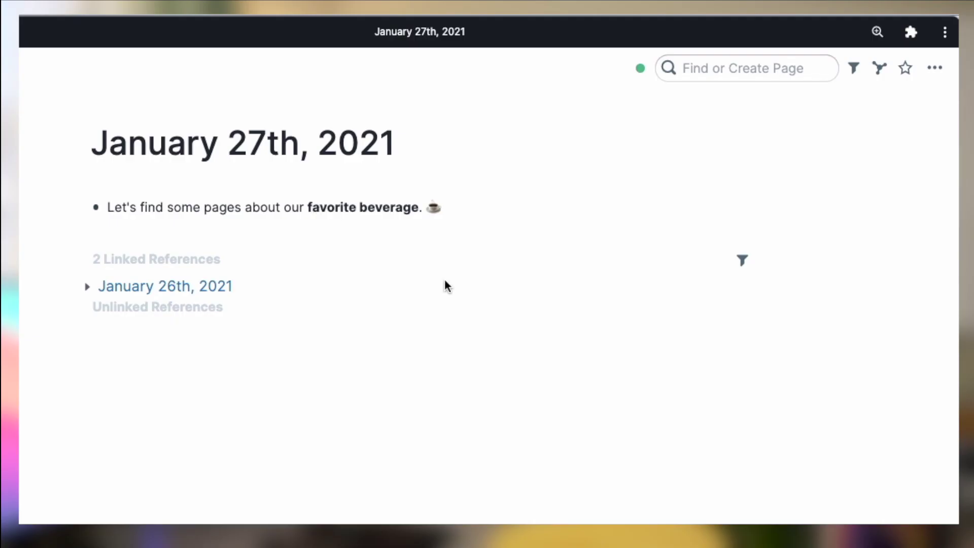
- Search for Coffee twice, dismissing the search each time
click(759, 67)
text(Coffee)
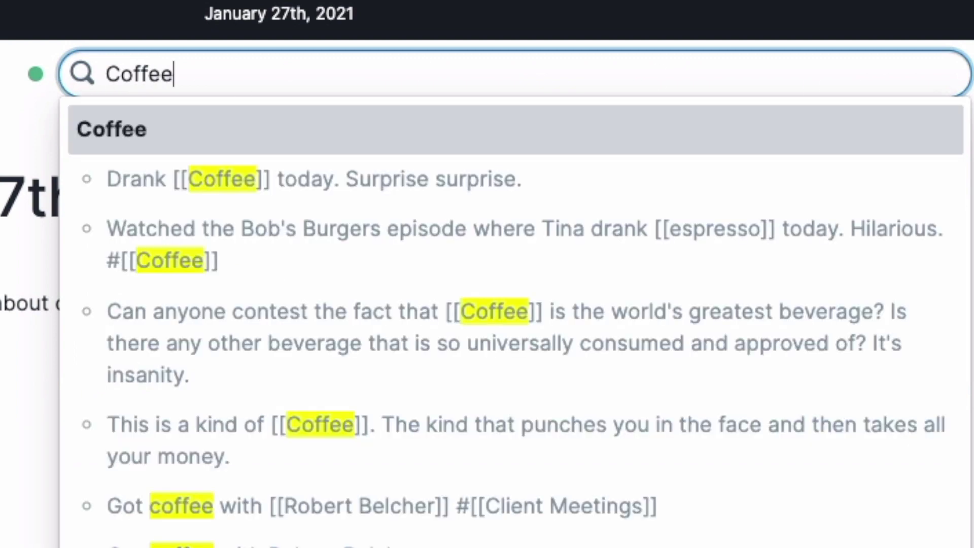
key(Escape)
click(758, 75)
text(Coffee)
key(Escape)
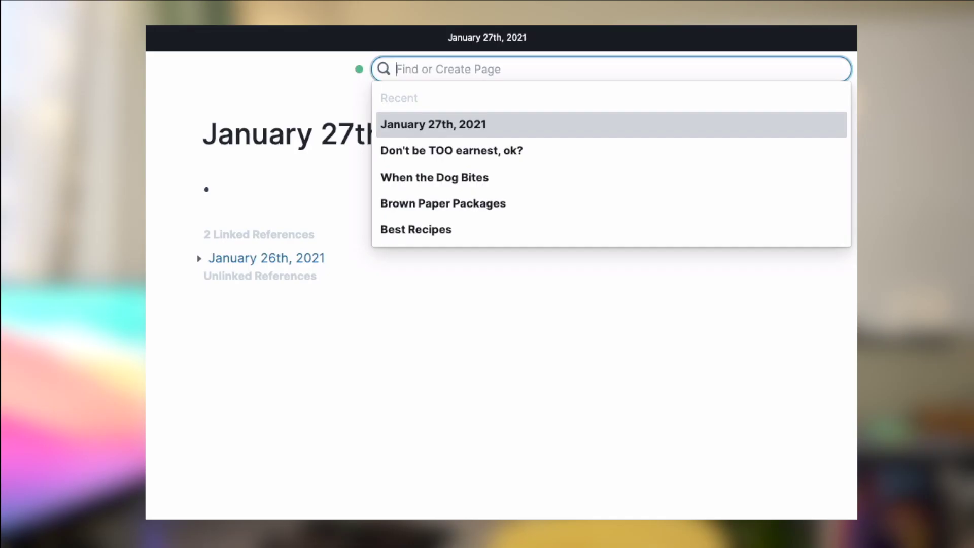
- Create The Greatest Page in the World with the block 'No, this is just a tribute. 🎸'
text(The Greatest Page in the World)
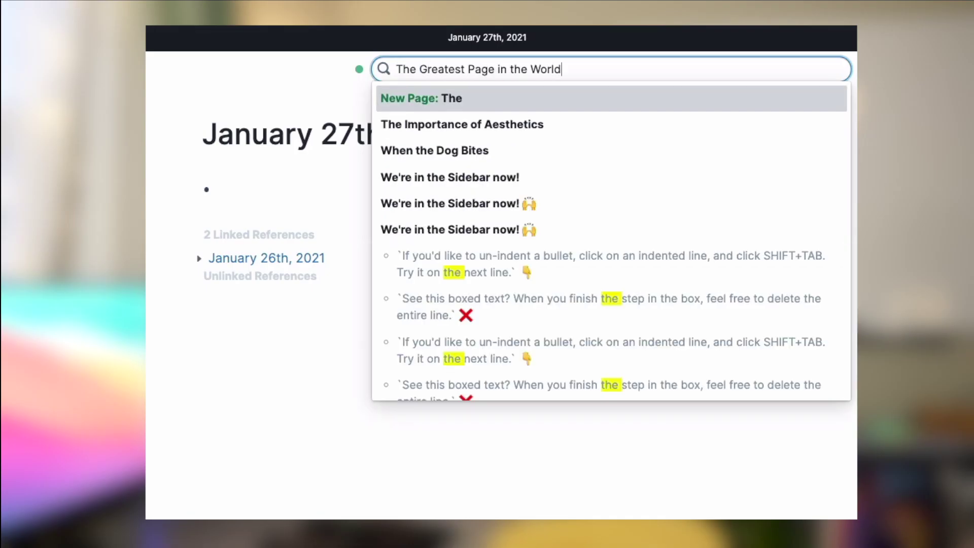
key(Return)
click(524, 177)
text(No, this is just a tribute. 🎸)
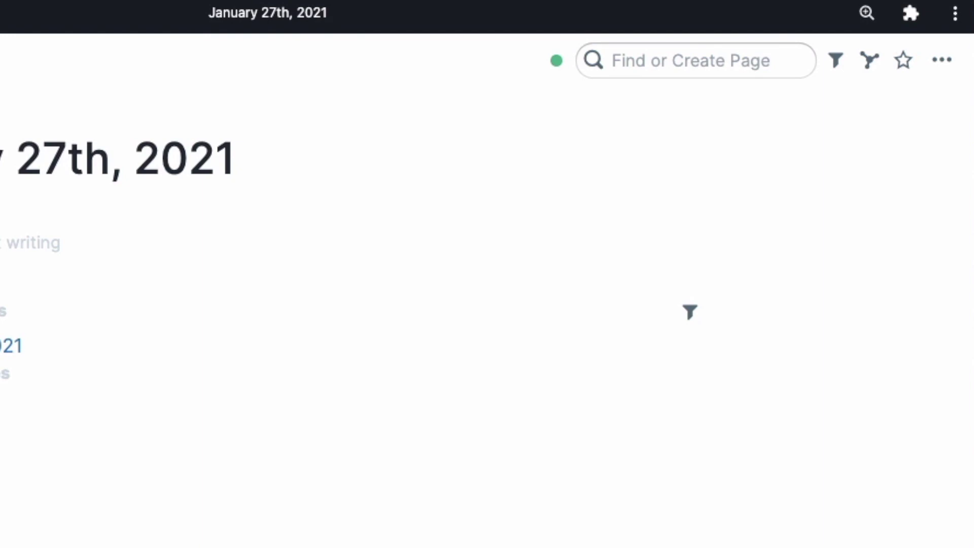
- Search for "Let's" and open the found page in the sidebar
key(ctrl+u)
text(Let's)
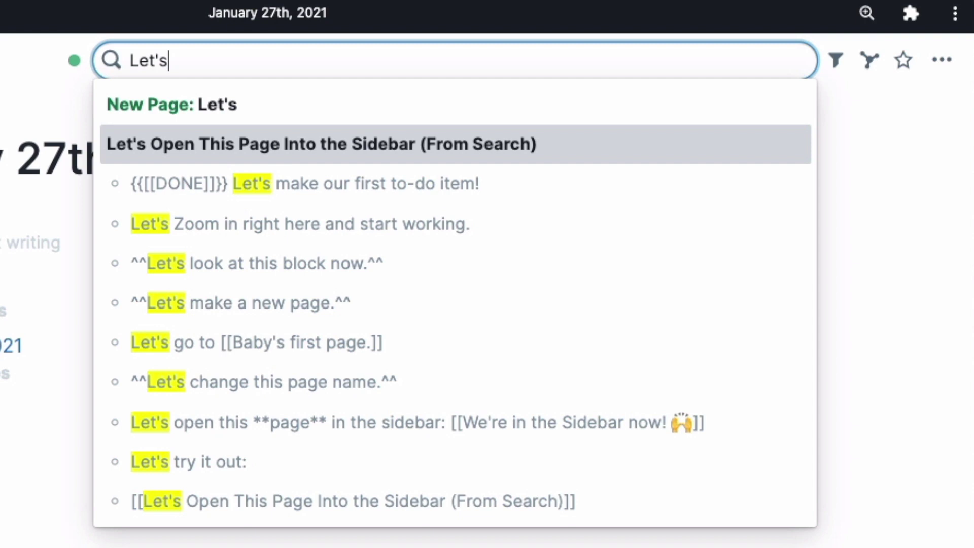
key(shift+Return)
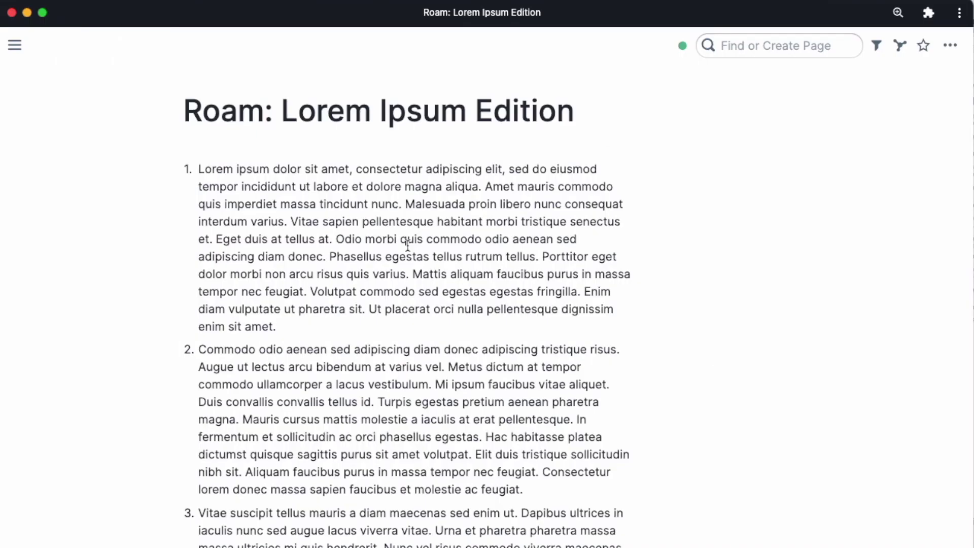
- Drag the 'Let's Move This to the TOP of the Page' block above item 1 in the sidebar
scroll(396, 305, down, 15)
scroll(381, 337, down, 8)
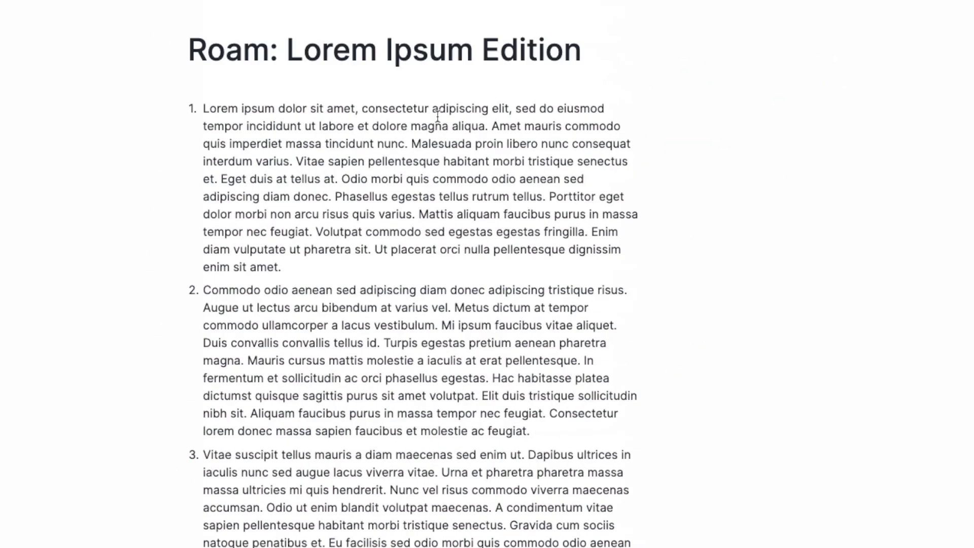
shift+click(401, 54)
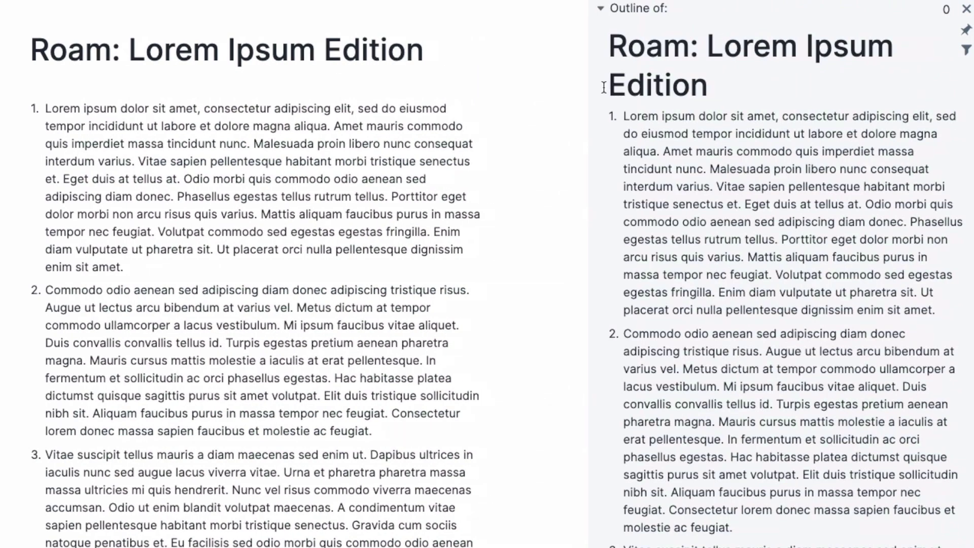
scroll(424, 217, down, 20)
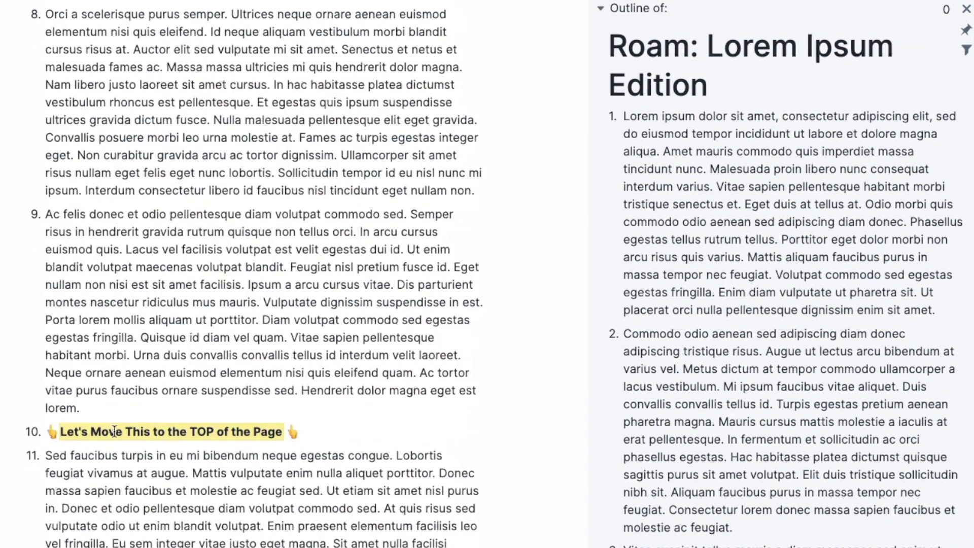
drag(36, 433, 618, 113)
- Add an indented ✅ child bullet beneath the moved block
click(900, 117)
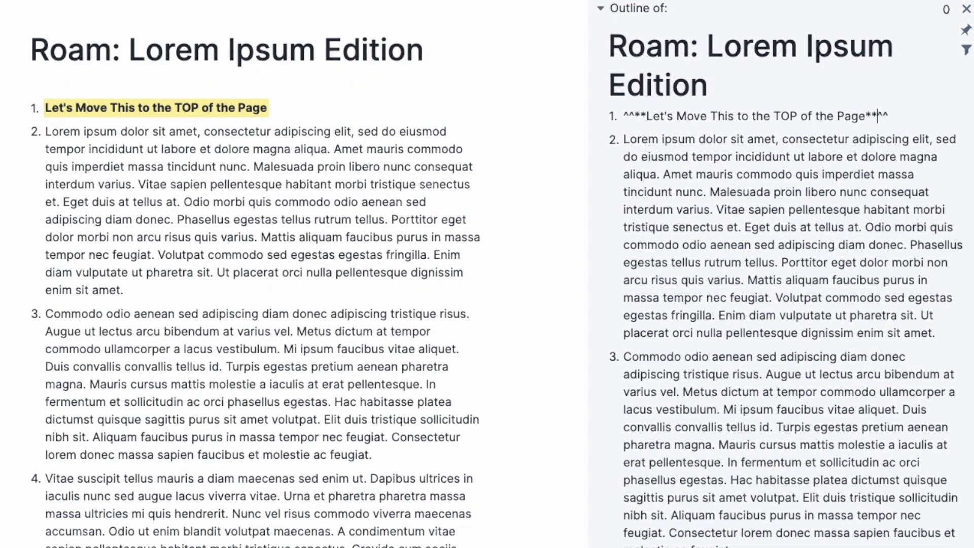
key(Return)
key(Tab)
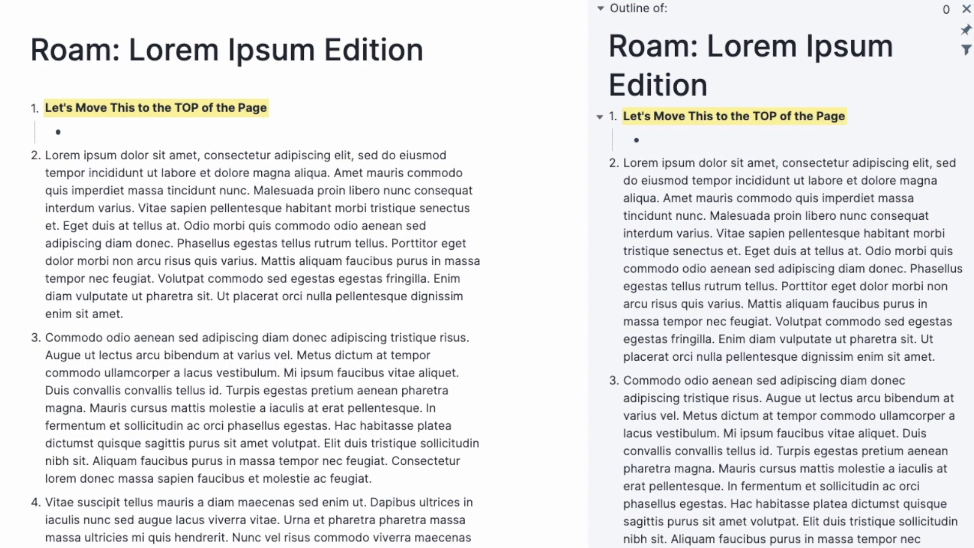
key(ctrl+super+space)
text(check)
key(Return)
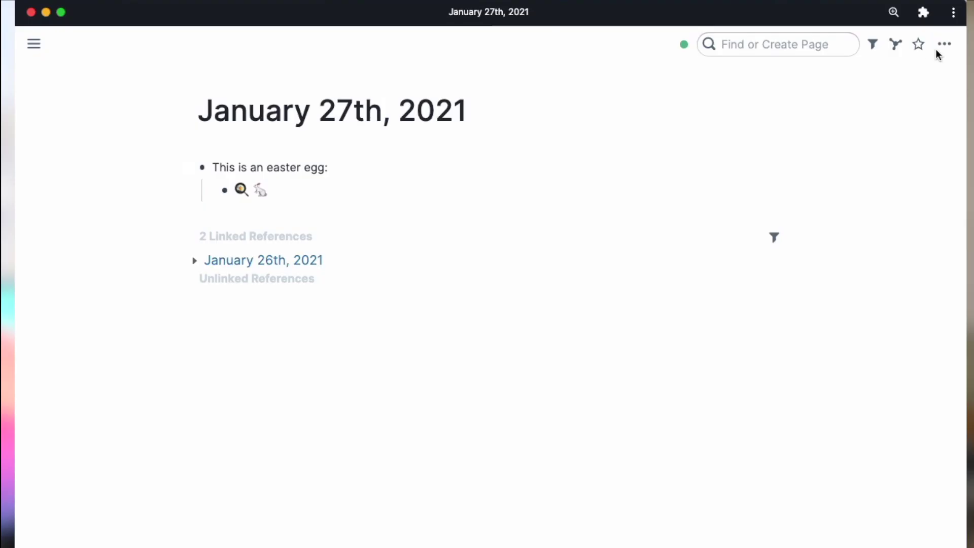
click(943, 45)
click(939, 84)
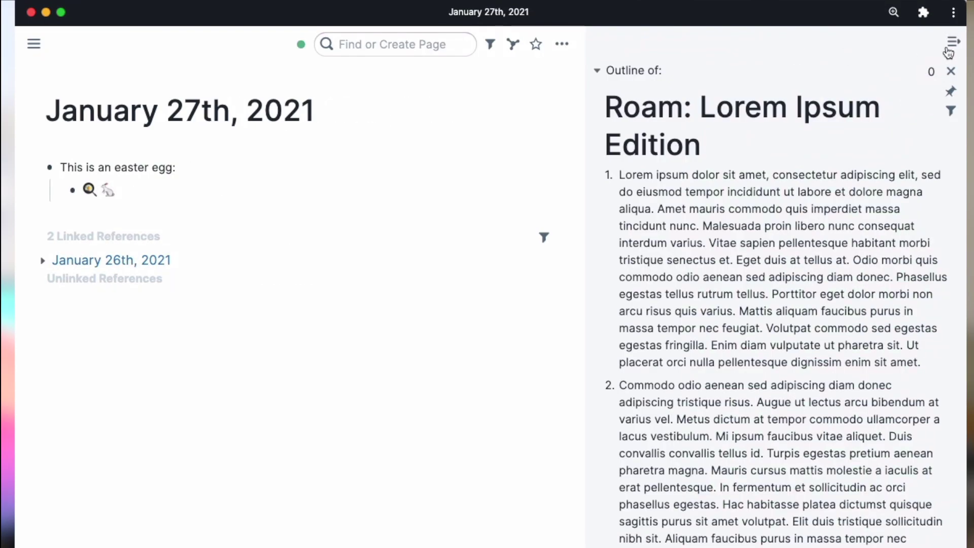
click(954, 41)
click(34, 43)
click(175, 44)
click(34, 44)
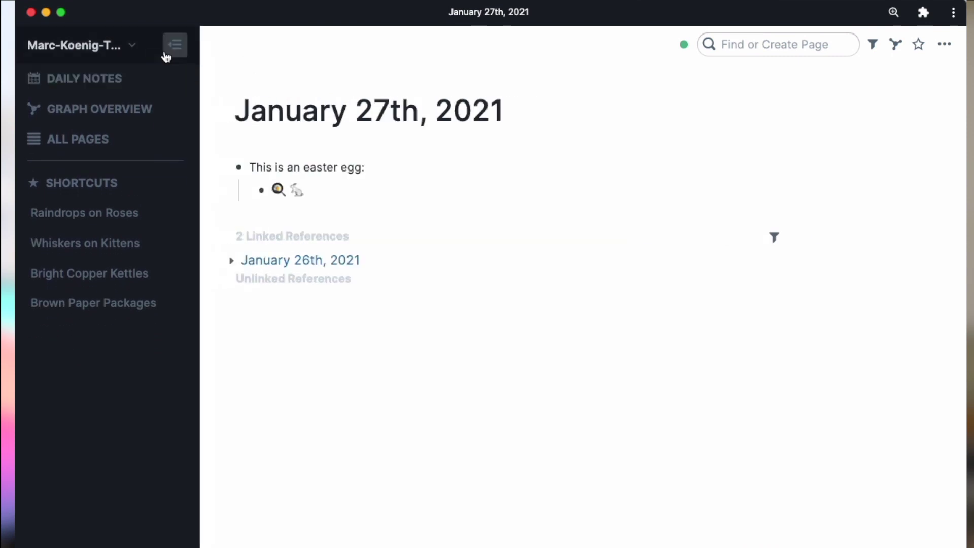
click(175, 45)
key(super+backslash)
key(super+backslash)
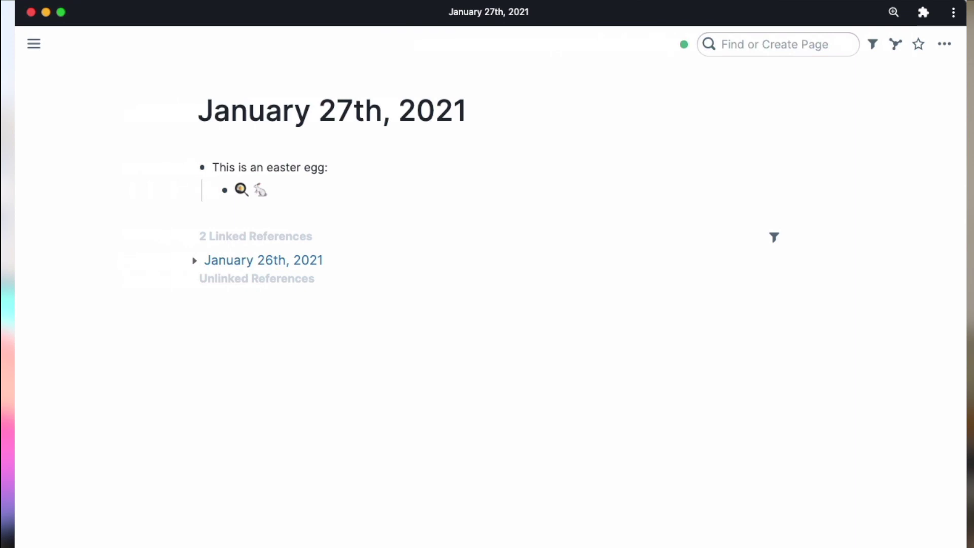
key(super+shift+backslash)
key(super+shift+backslash)
key(super+shift+backslash)
key(super+shift+backslash)
key(super+backslash)
key(super+backslash)
key(super+backslash)
key(super+backslash)
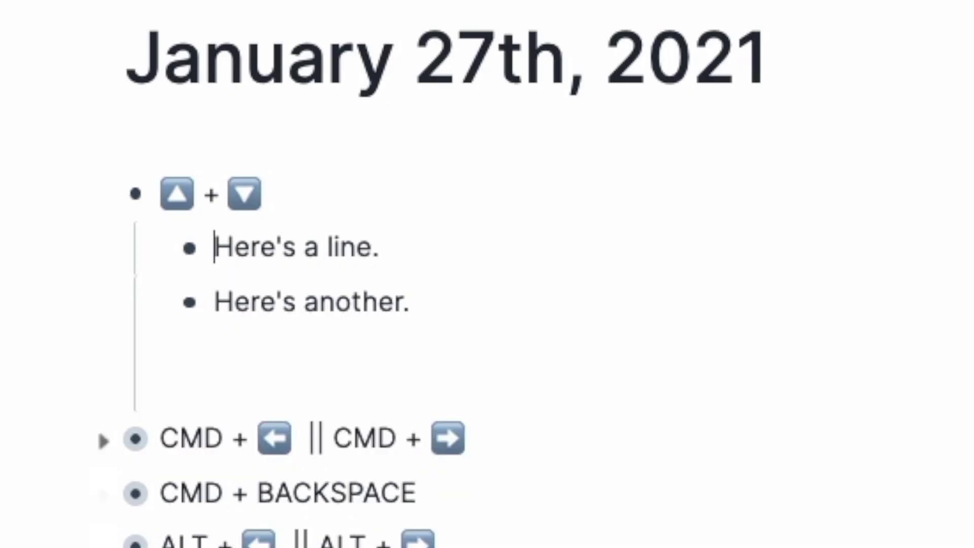
- Erase the whole 'Quickly delete this!' line with Cmd+Backspace
key(Down)
key(Up)
key(Down)
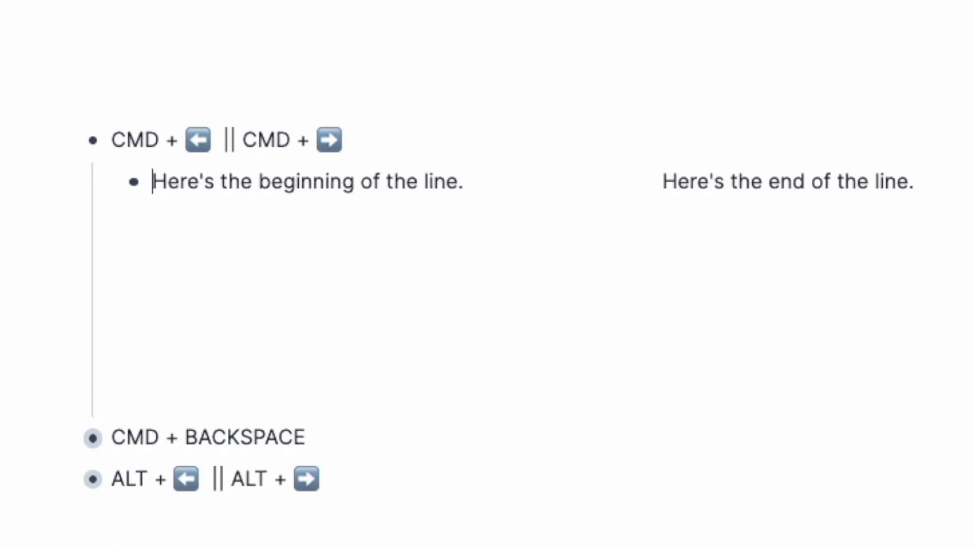
key(super+Right)
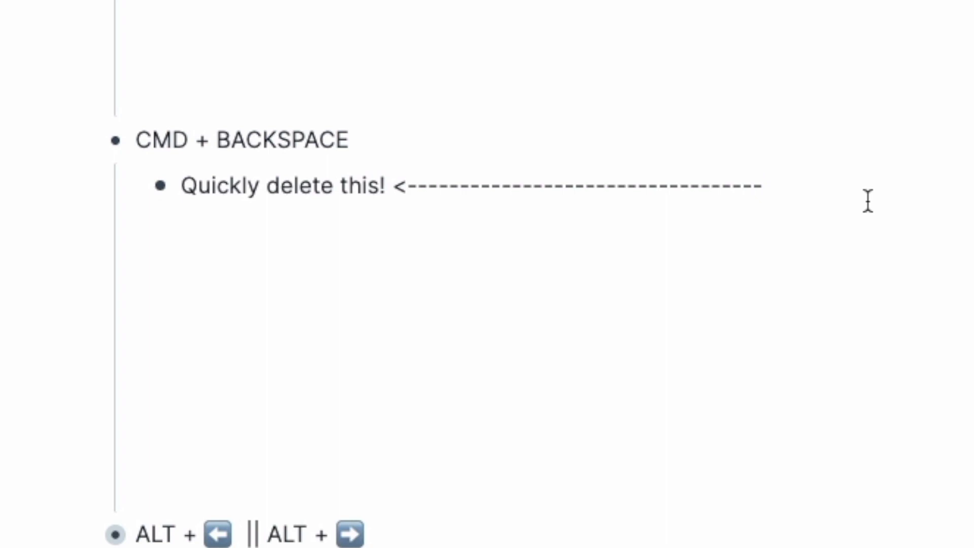
key(super+BackSpace)
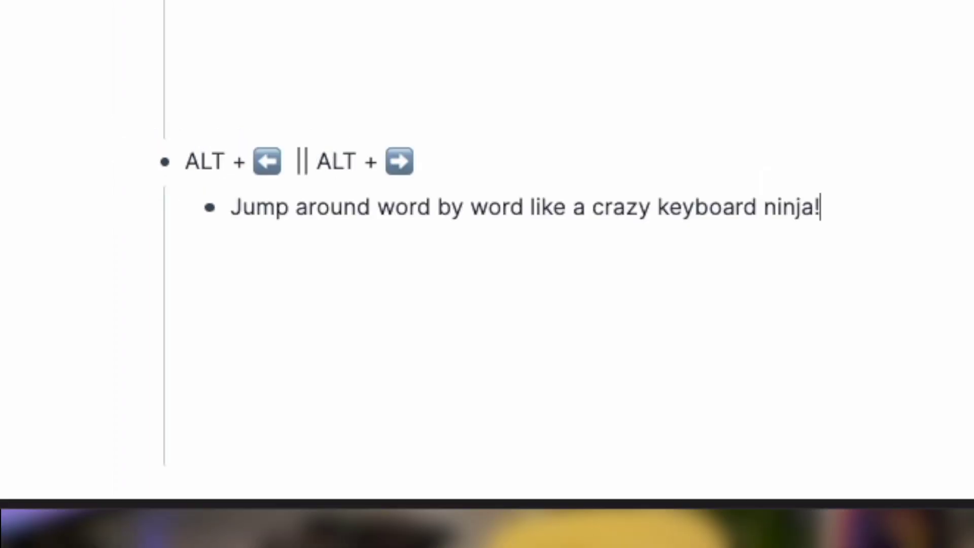
- Practise hopping word by word and to the line start with Alt+Left/Right
key(alt+Left)
key(alt+Left)
key(alt+Left)
key(alt+Left)
key(alt+Left)
key(alt+Left)
key(alt+Left)
key(alt+Left)
key(alt+Left)
key(alt+Right)
key(alt+Right)
key(alt+Right)
key(alt+Right)
key(alt+Right)
key(alt+Left)
key(alt+Left)
key(super+Left)
key(alt+Right)
- Practise extending, narrowing and clearing word and whole-line selections with Shift shortcuts
key(alt+shift+Right)
key(alt+shift+Right)
key(alt+shift+Right)
key(alt+shift+Right)
key(alt+shift+Right)
key(Right)
key(alt+shift+Right)
key(alt+shift+Right)
key(alt+shift+Right)
key(alt+shift+Right)
key(Left)
key(alt+shift+Left)
key(alt+shift+Left)
key(alt+shift+Left)
key(super+Right)
key(super+shift+Left)
key(Right)
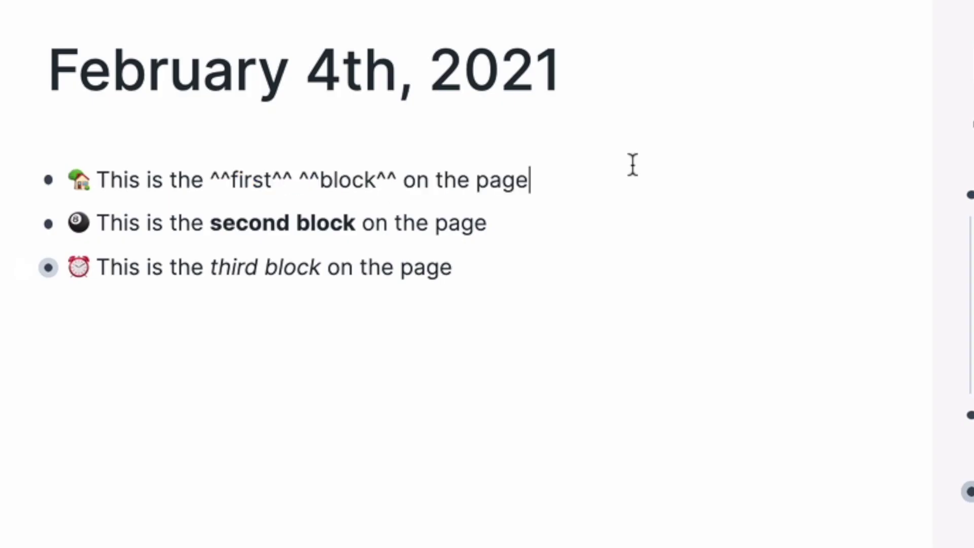
- Move the first block below the second, then back above it
key(super+shift+Down)
key(Escape)
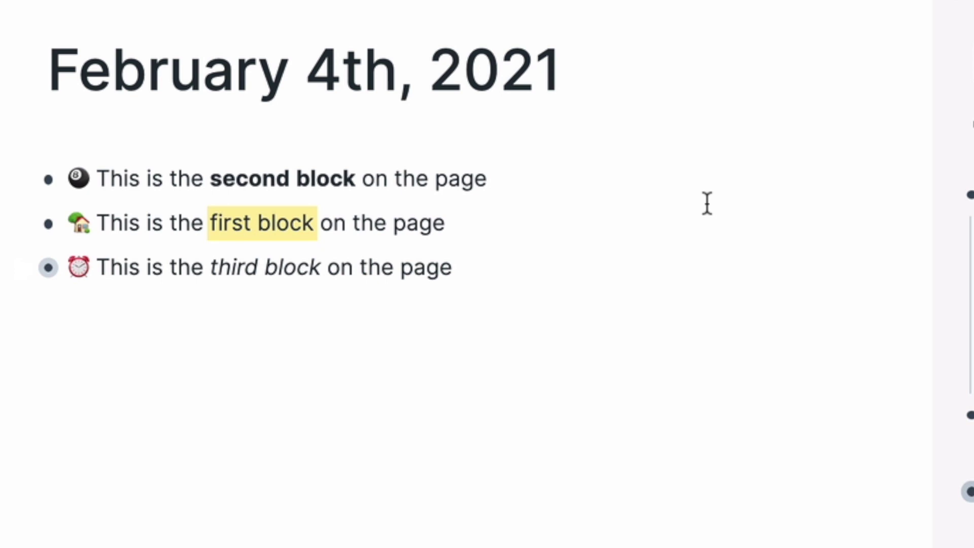
click(707, 203)
key(super+shift+Up)
key(Escape)
- Move the third block up to the top of the page
click(673, 268)
key(super+shift+Up)
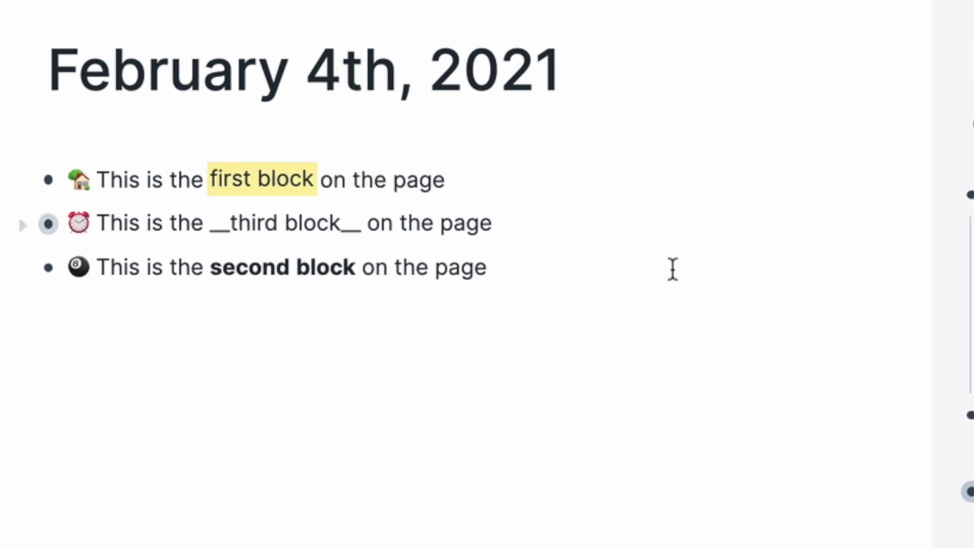
key(super+shift+Up)
key(Escape)
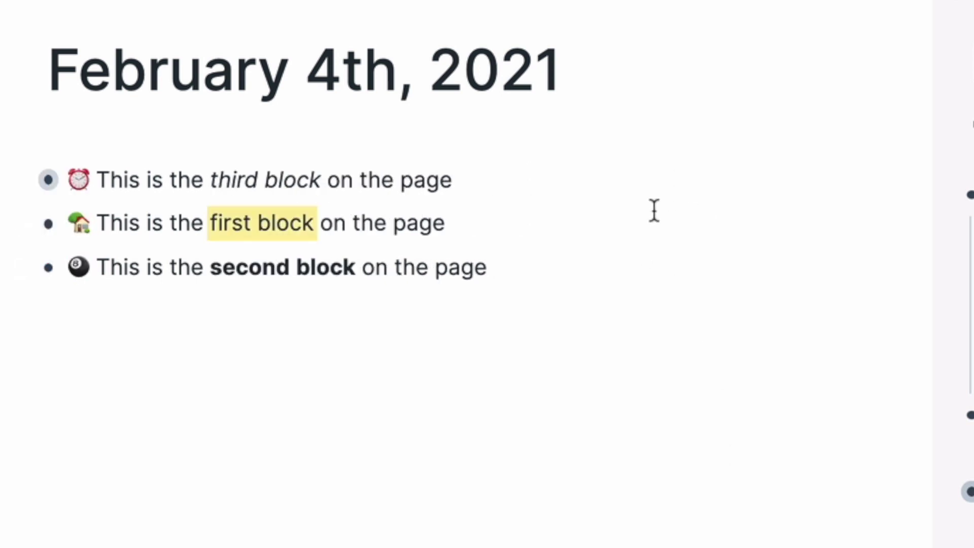
- Expand and collapse the third block's children, then move it down and back to the top
click(662, 173)
key(super+Down)
key(super+Up)
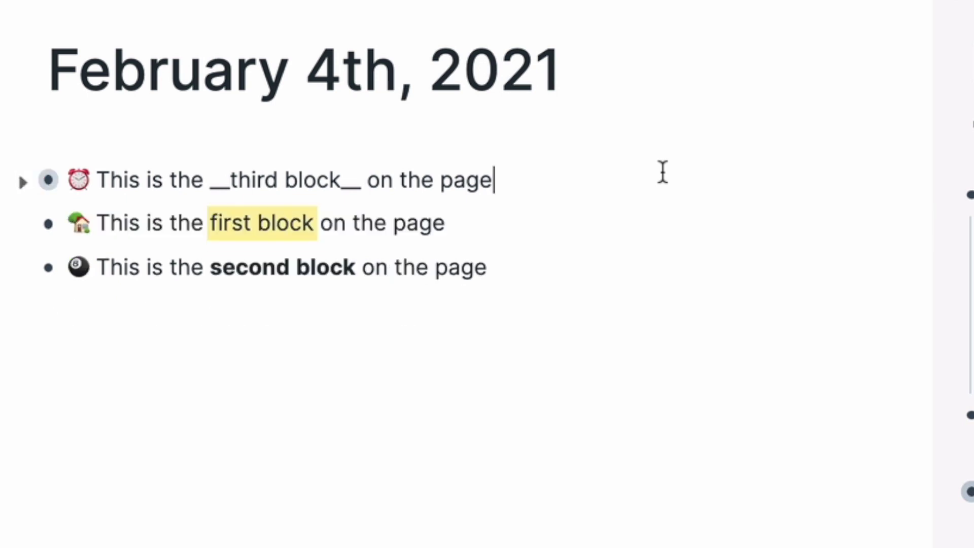
key(super+Down)
key(super+shift+Down)
key(super+shift+Down)
key(super+shift+Up)
key(super+shift+Up)
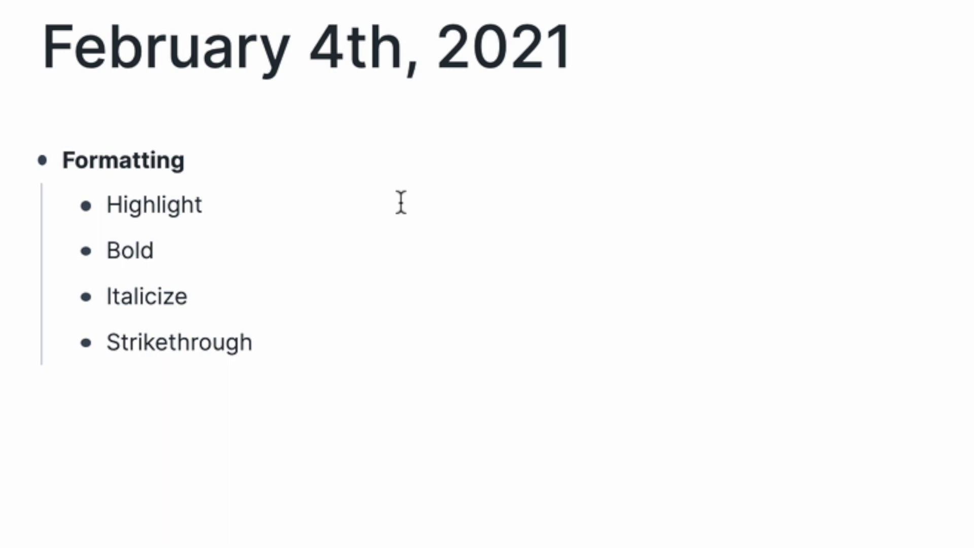
- Highlight the word 'Highlight' and bold the word 'Bold'
click(401, 202)
key(super+a)
key(super+h)
key(Down)
key(Down)
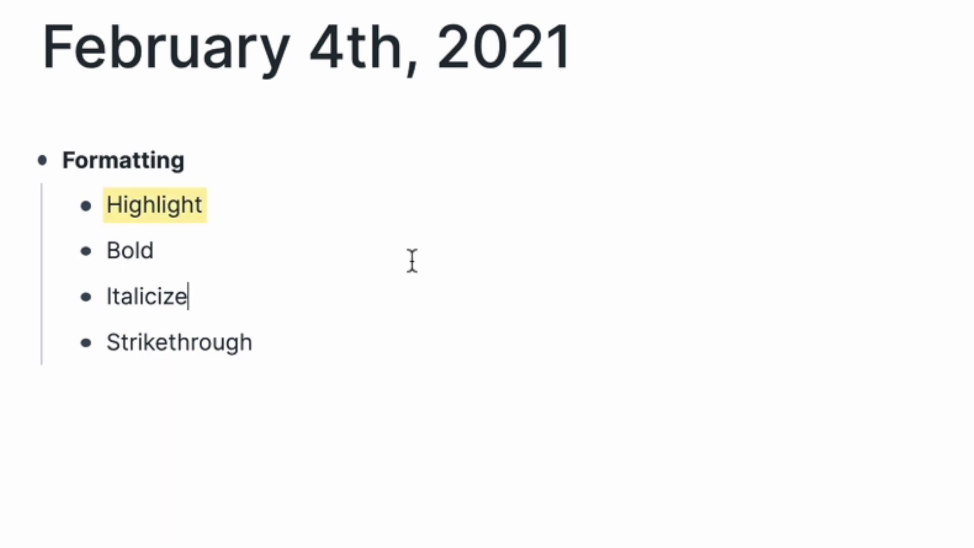
click(414, 241)
key(super+a)
key(super+b)
- Italicize the word 'Italicize' and strike through 'Strikethrough'
click(502, 370)
click(472, 285)
key(super+a)
key(super+i)
click(497, 397)
click(497, 340)
key(super+a)
key(super+y)
click(491, 463)
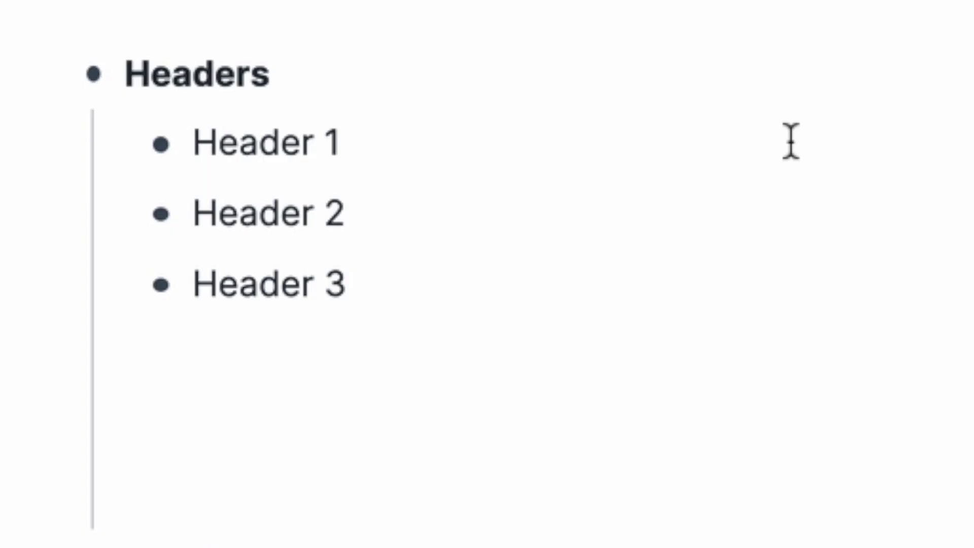
- Make Header 1 and Header 2 large headings and Header 3 a medium heading via shortcuts
click(790, 142)
key(super+a)
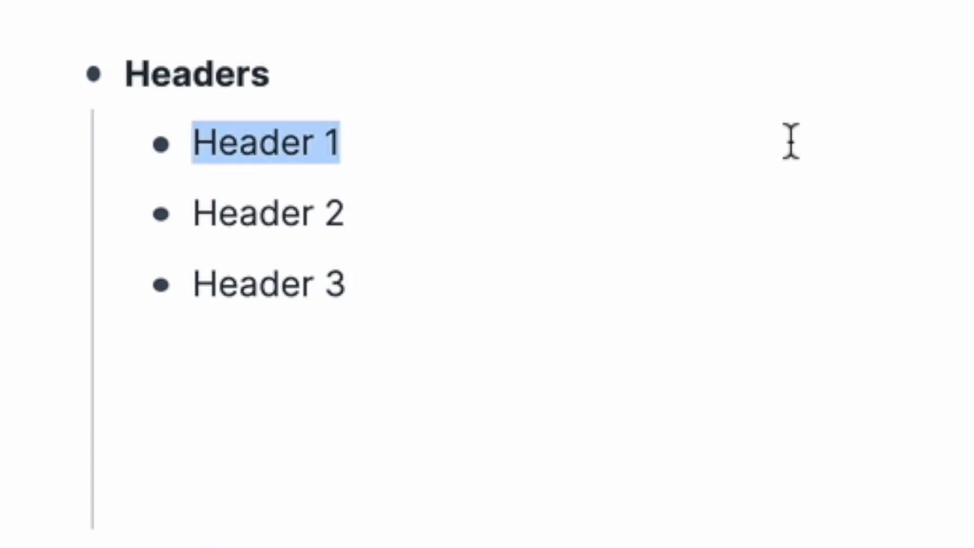
key(super+1)
click(811, 361)
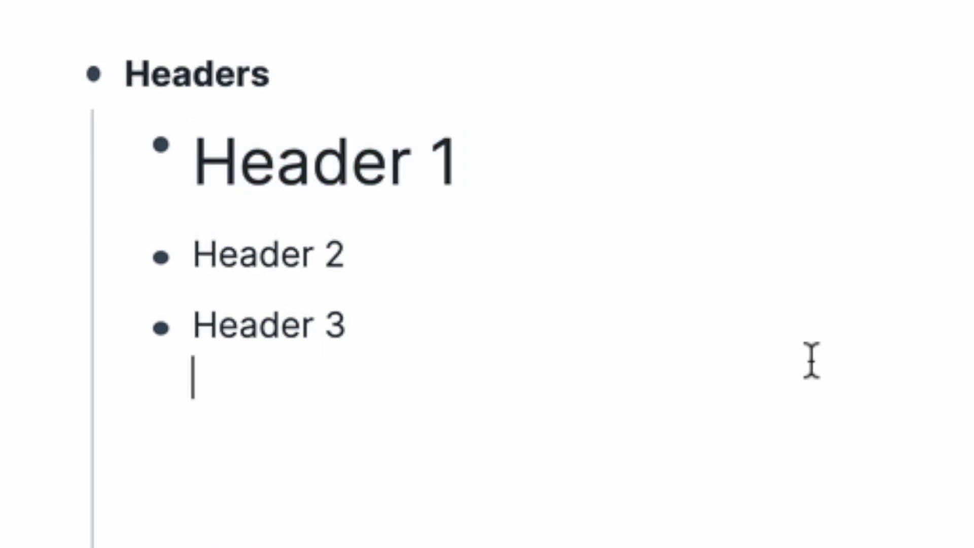
click(809, 220)
key(super+a)
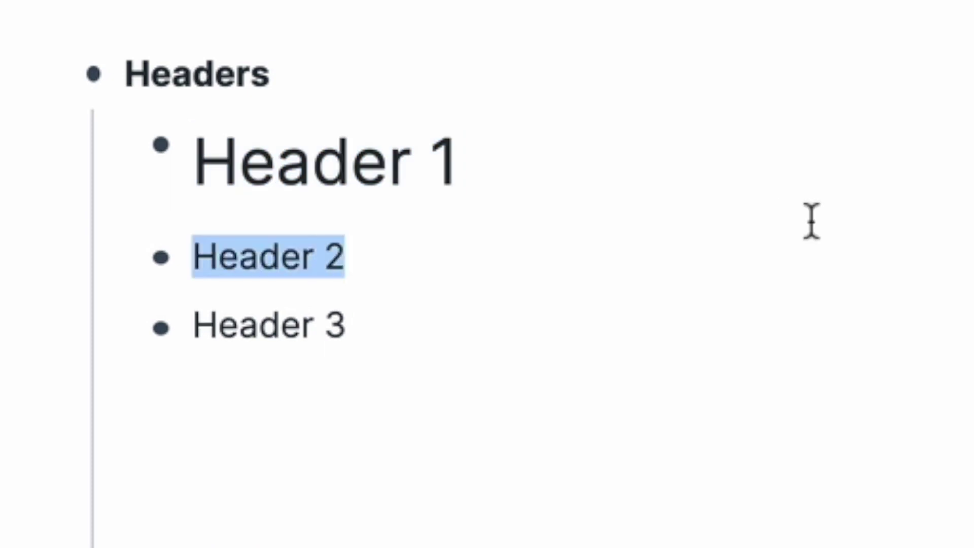
key(super+1)
click(755, 346)
key(super+a)
key(super+3)
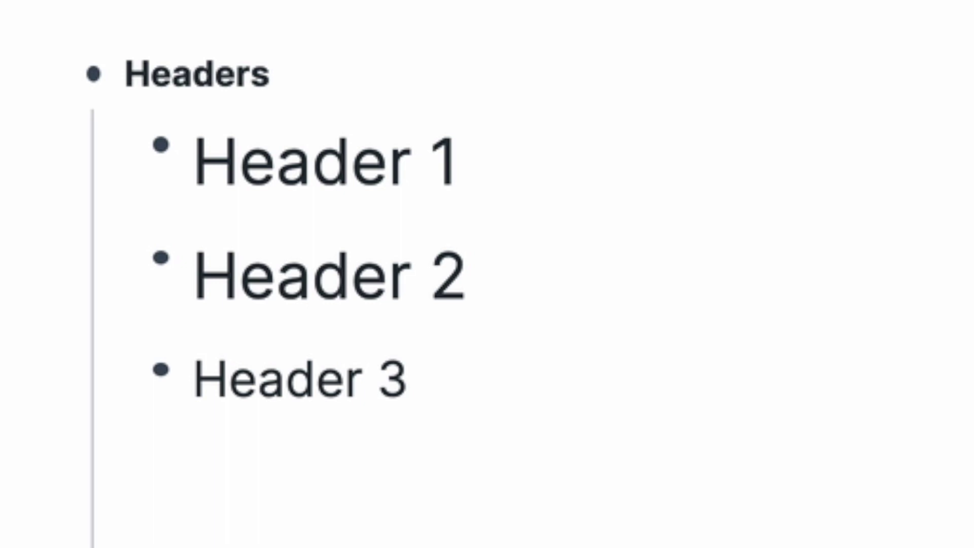
- Revert Header 1, Header 2 and Header 3 to normal text
click(548, 183)
key(super+a)
key(super+0)
click(537, 227)
key(super+a)
key(super+0)
- Prefix Header 1, 2 and 3 with #, ## and ### for three heading levels
triple_click(495, 318)
key(super+0)
key(Up)
key(Up)
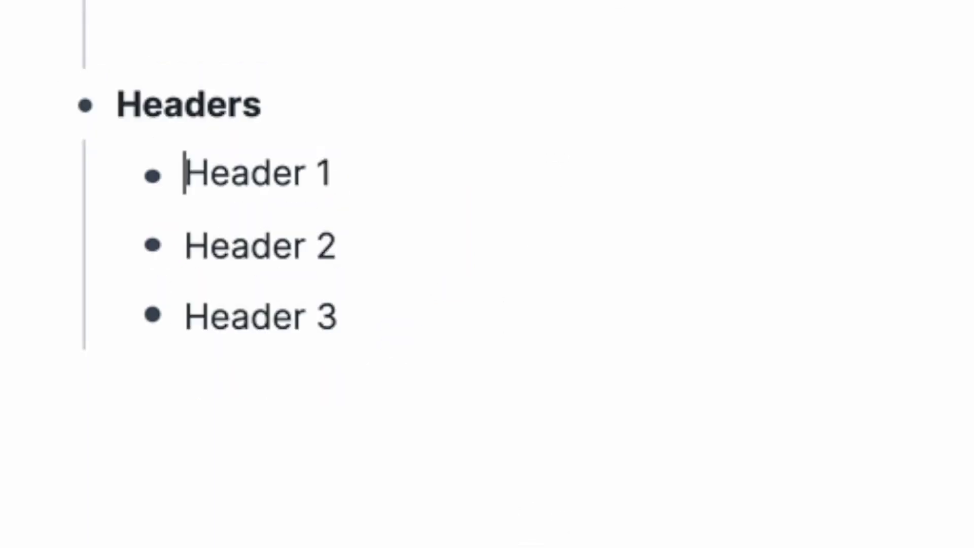
text(#)
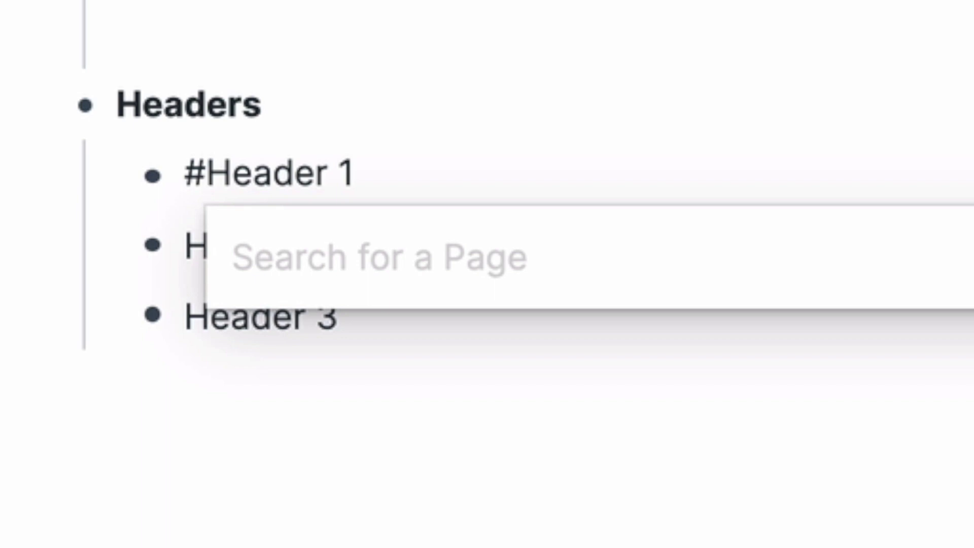
key(Down)
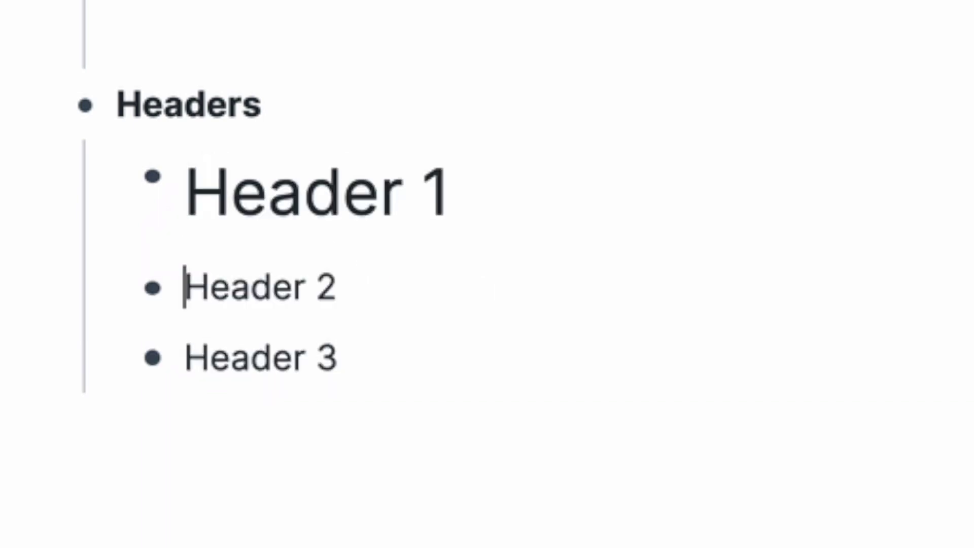
text(##)
key(Down)
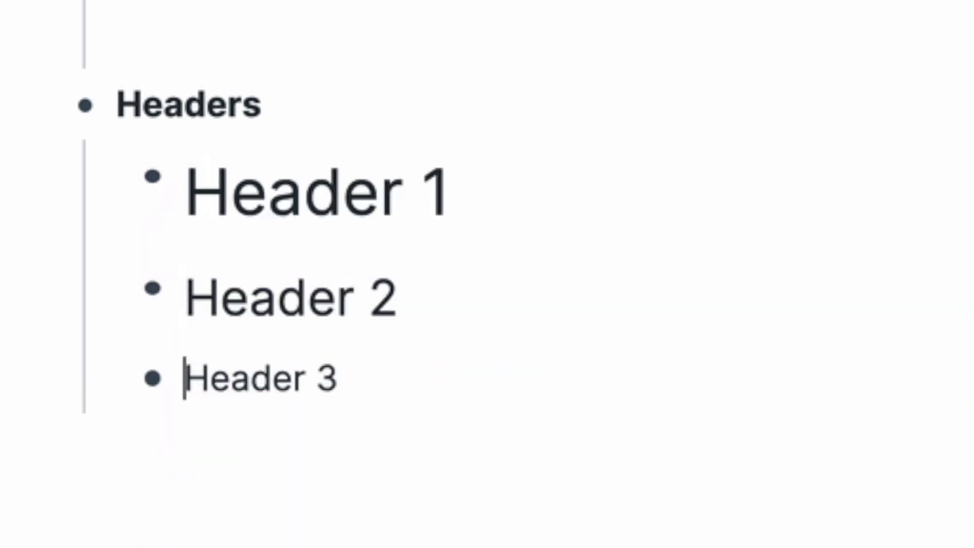
text(###)
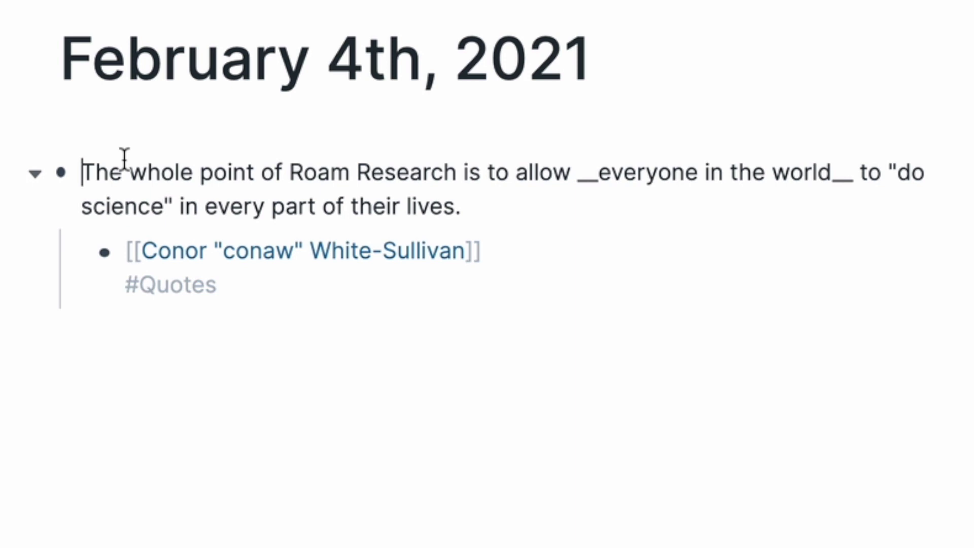
- Prefix the quote with '>' for a block quote and add a '---' divider above Body
text(>)
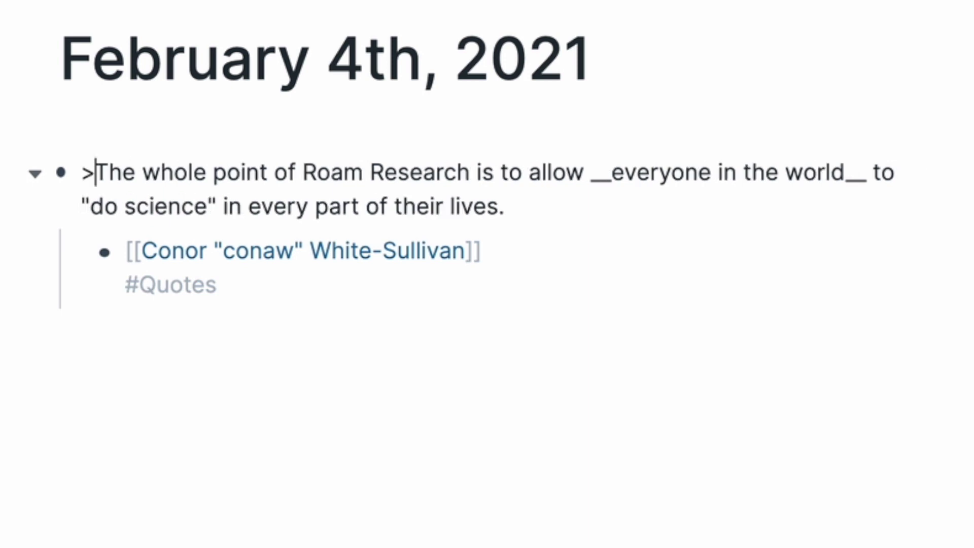
key(Escape)
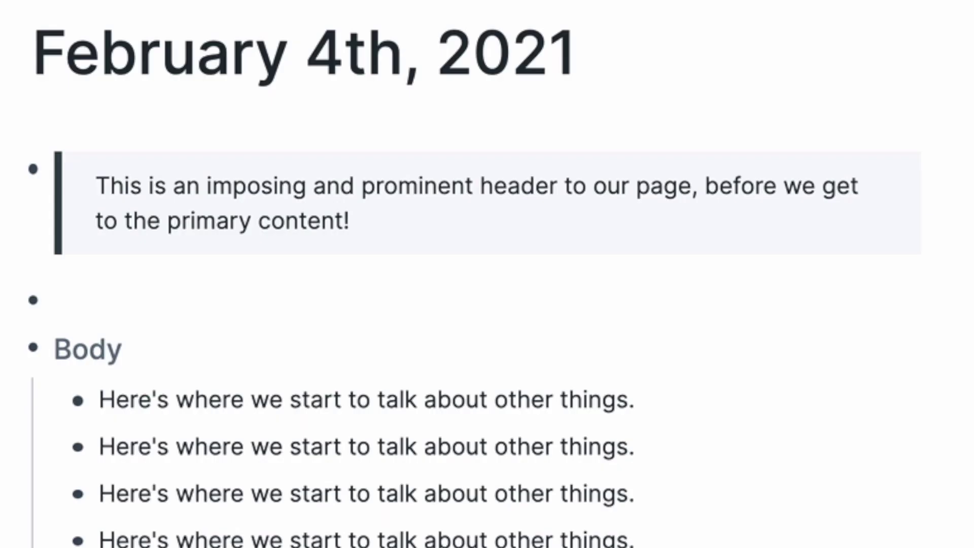
text(---)
key(Escape)
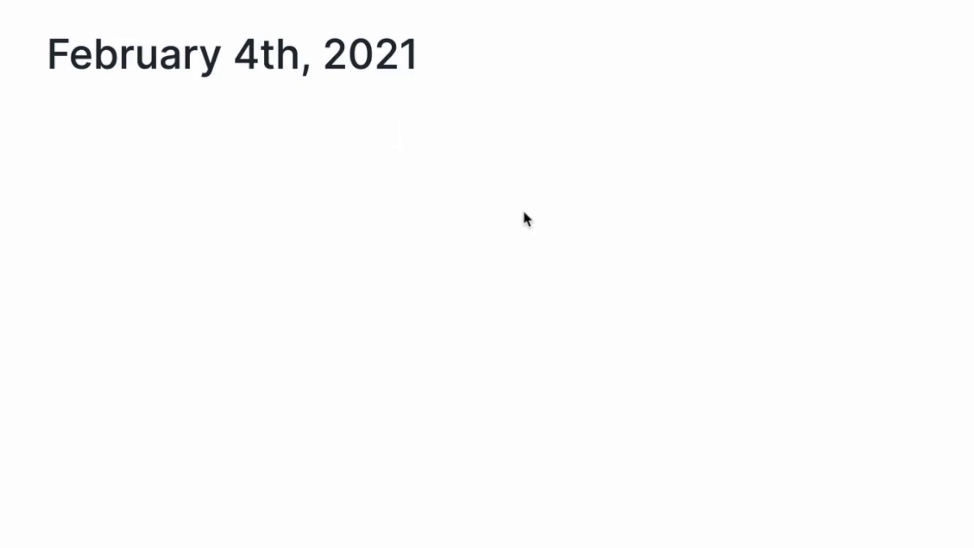
- Upload handsome fella.jpg from the platypus pictures folder and copy its image URL
text(/up)
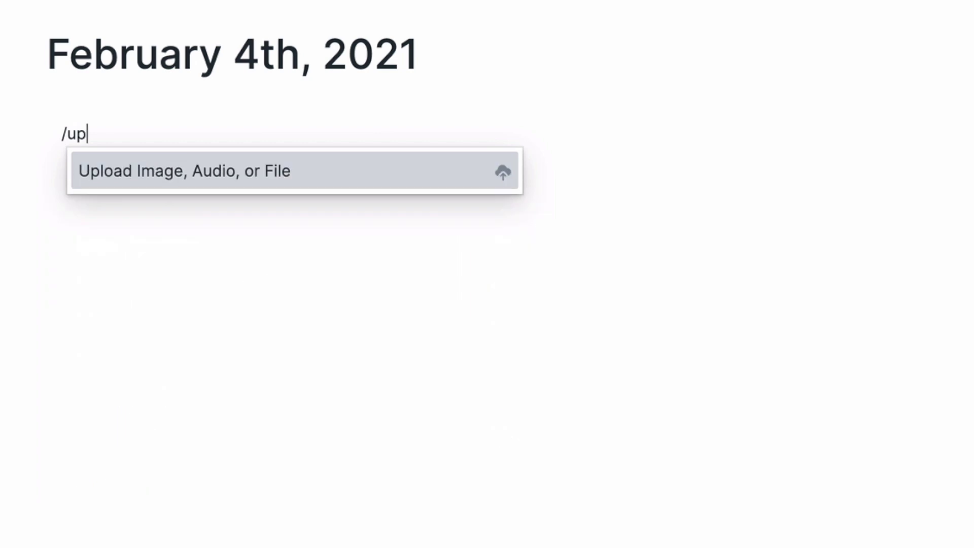
key(Return)
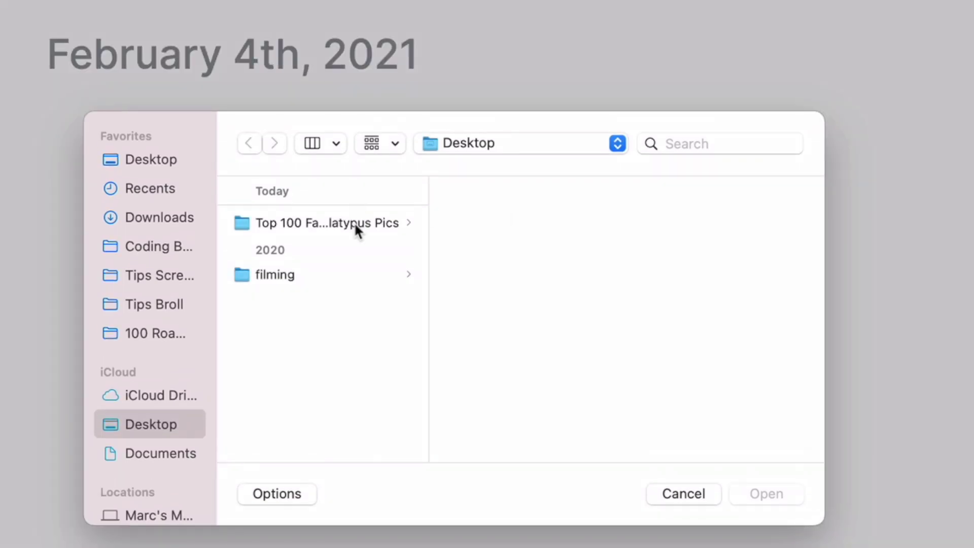
click(355, 223)
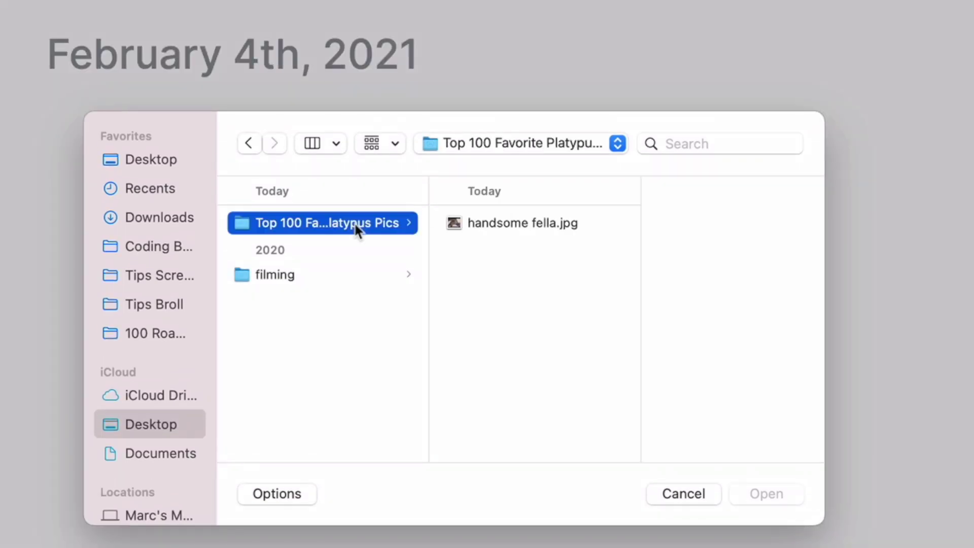
click(497, 224)
key(Return)
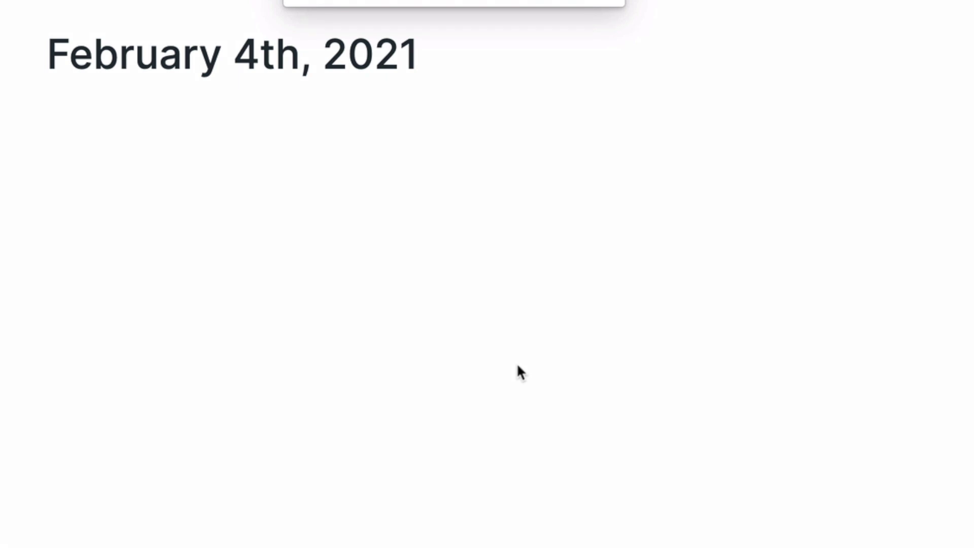
click(333, 200)
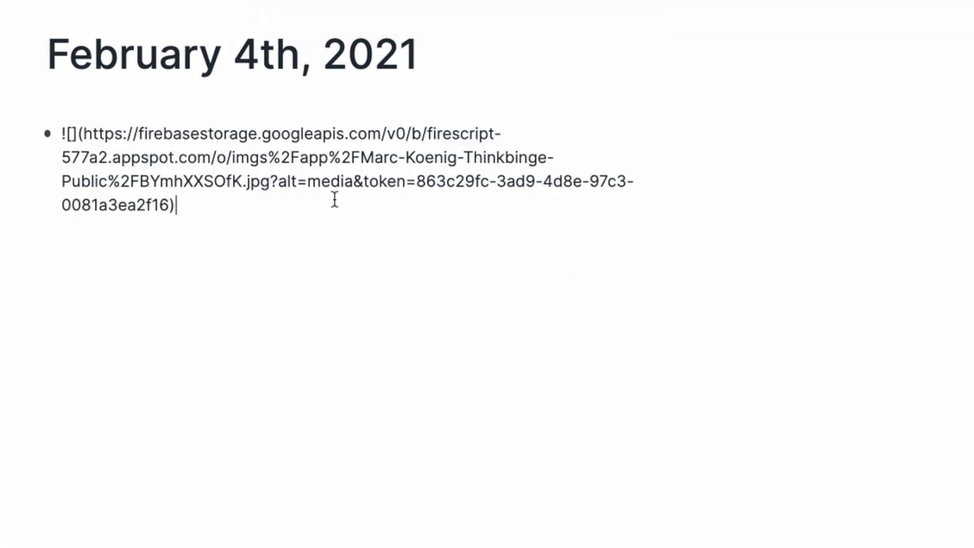
drag(169, 205, 81, 133)
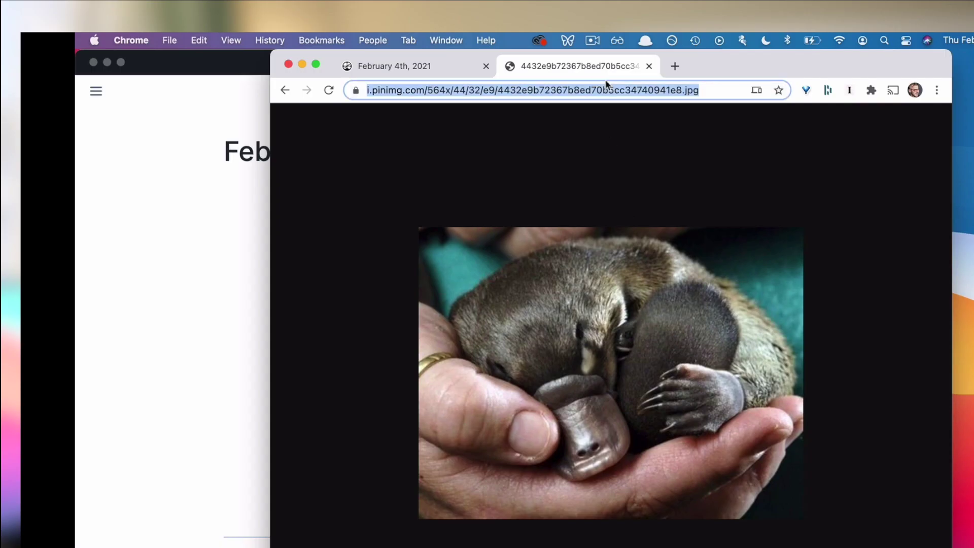
- Embed the platypus image with ![]( and the pasted URL, then shrink it below half size
click(241, 232)
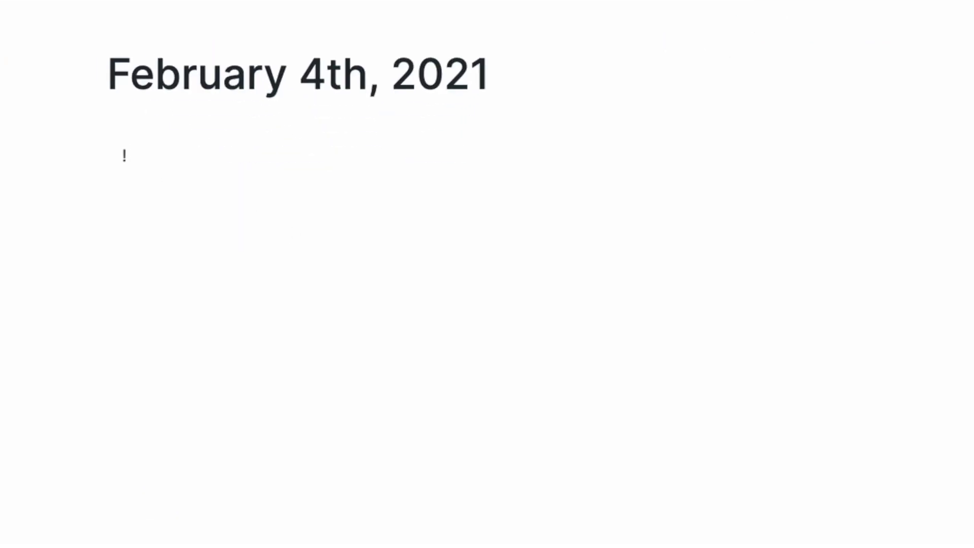
text(![)
text(]()
text(https://i.pinimg.com/564x/44/32/e9/4432e9b72367b8ed70b5cc34740941e8.jpg)
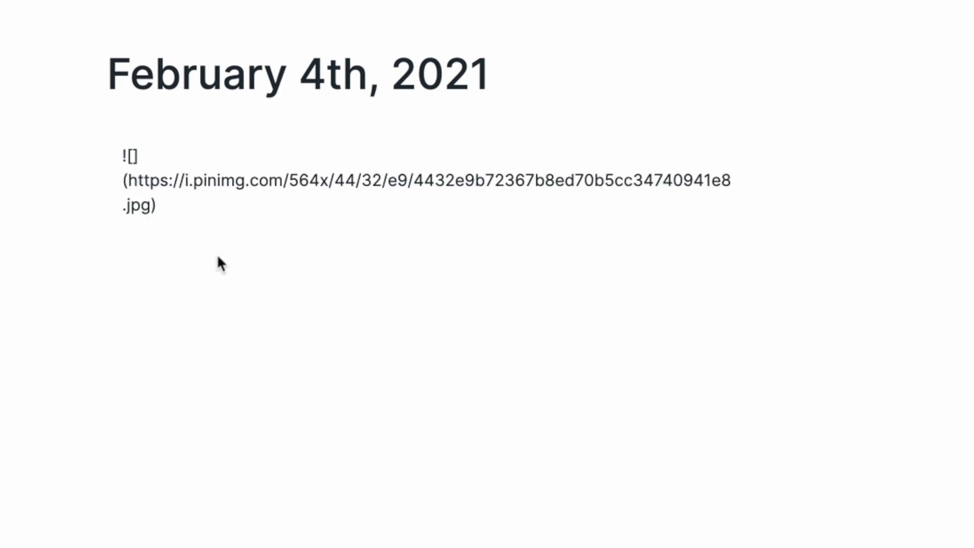
click(234, 335)
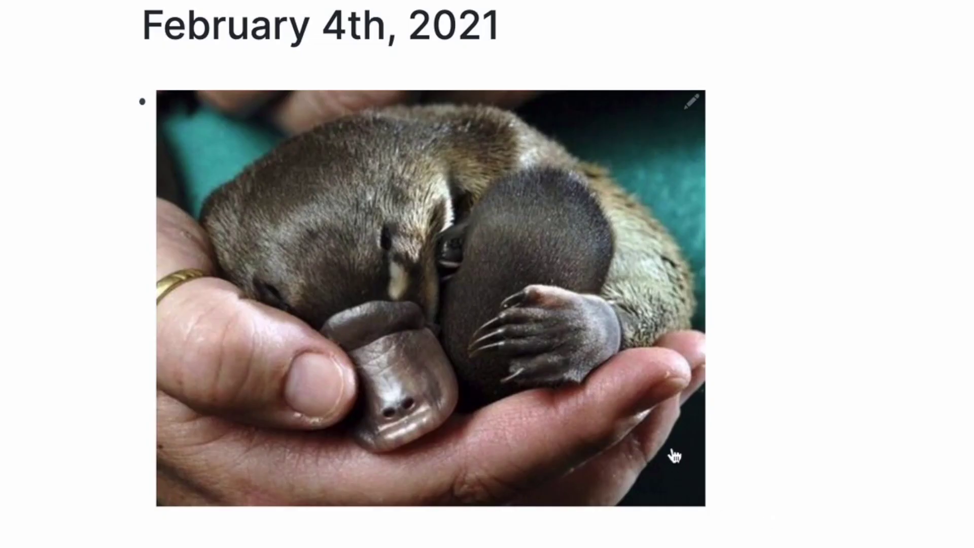
drag(702, 506, 328, 223)
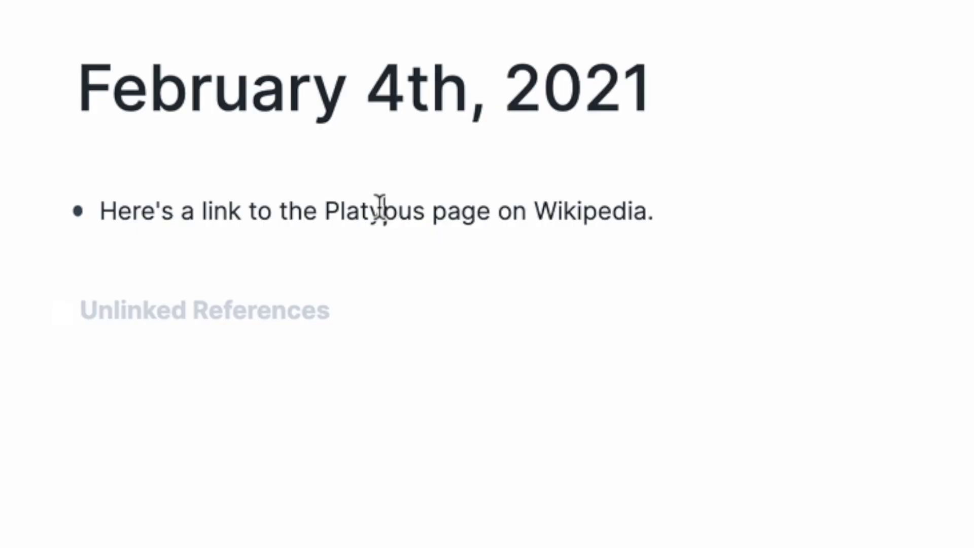
- Link the phrase 'Platypus page on Wikipedia' to its Wikipedia article URL
drag(326, 211, 649, 211)
text([()
text(https://en.wikipedia.org/wiki/Platypus)
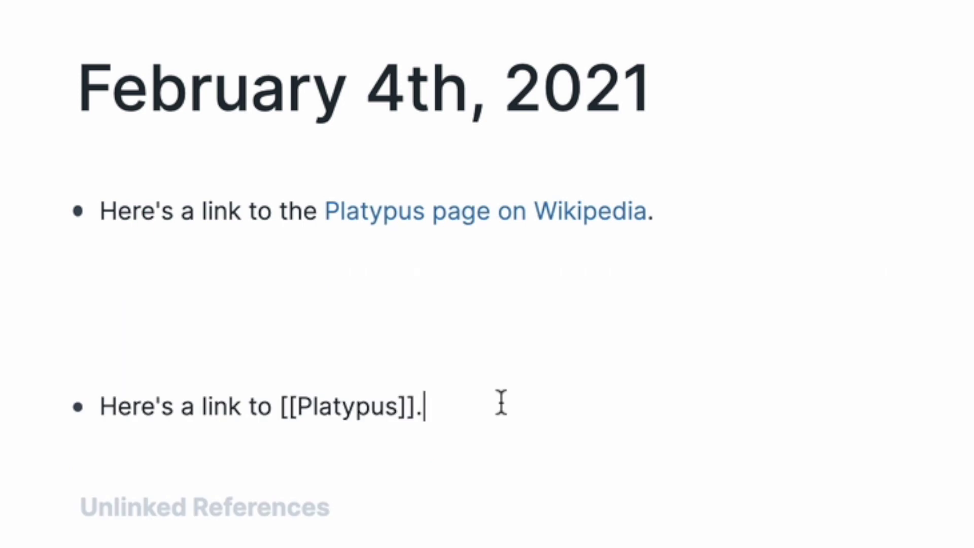
- Replace the [[Platypus]] reference with a 'favorite animal' alias link and open the Platypus page through it
drag(415, 406, 279, 398)
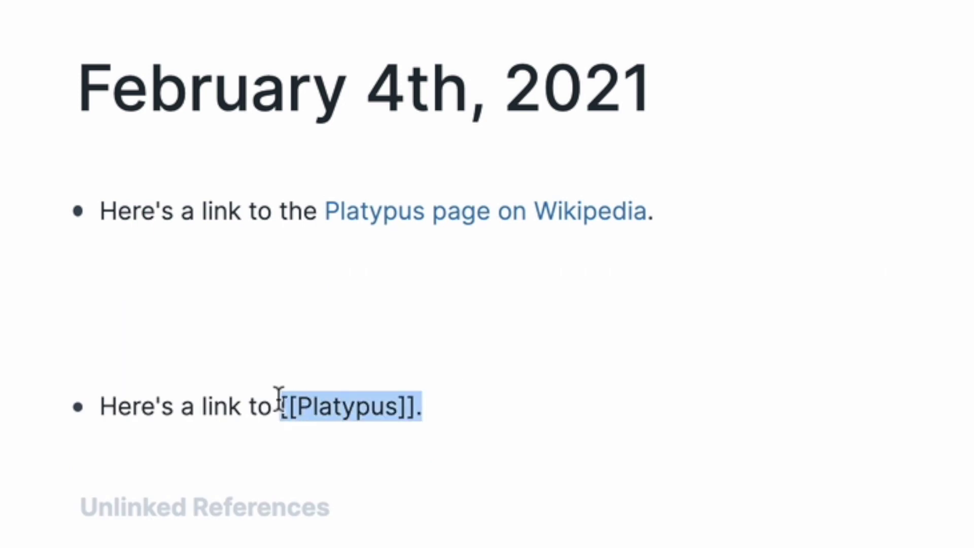
drag(364, 398, 280, 397)
key(ctrl+c)
key(BackSpace)
text([]())
key(Left)
key(Left)
key(Left)
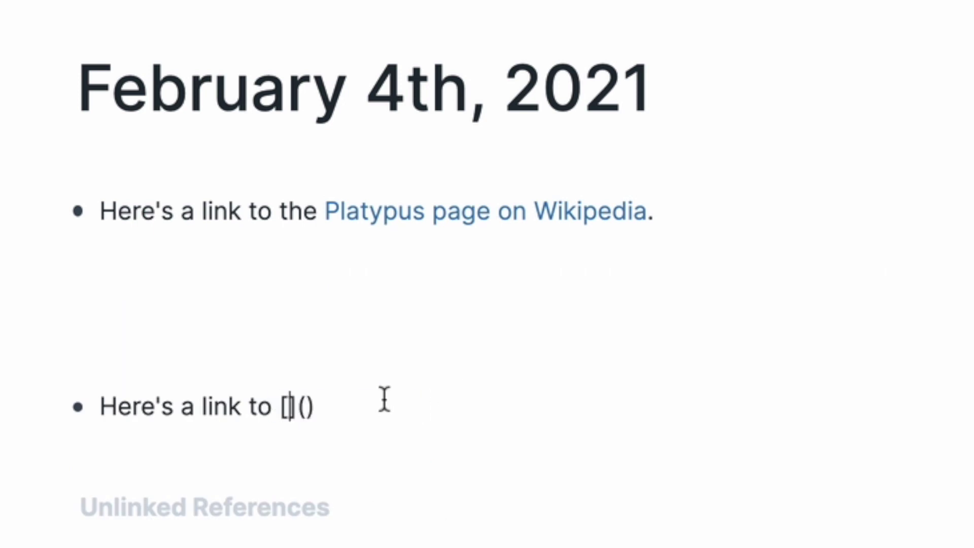
text(Marc's favorite animal)
key(Right)
key(Right)
key(ctrl+v)
key(Escape)
click(508, 407)
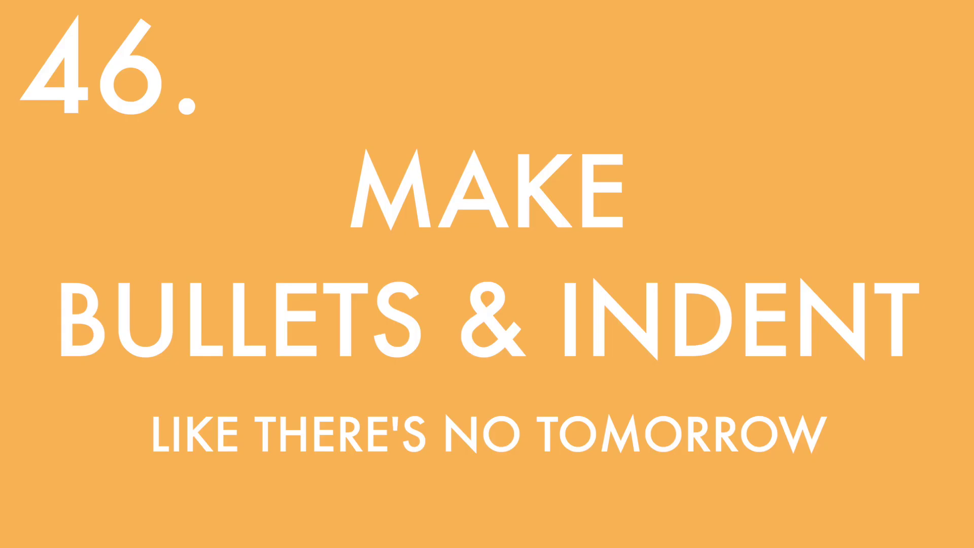
- Write the question about treating pages as bullets with two nested follow-up bullets, then collapse it
text(What's the best way to treat pages? How about bullets?)
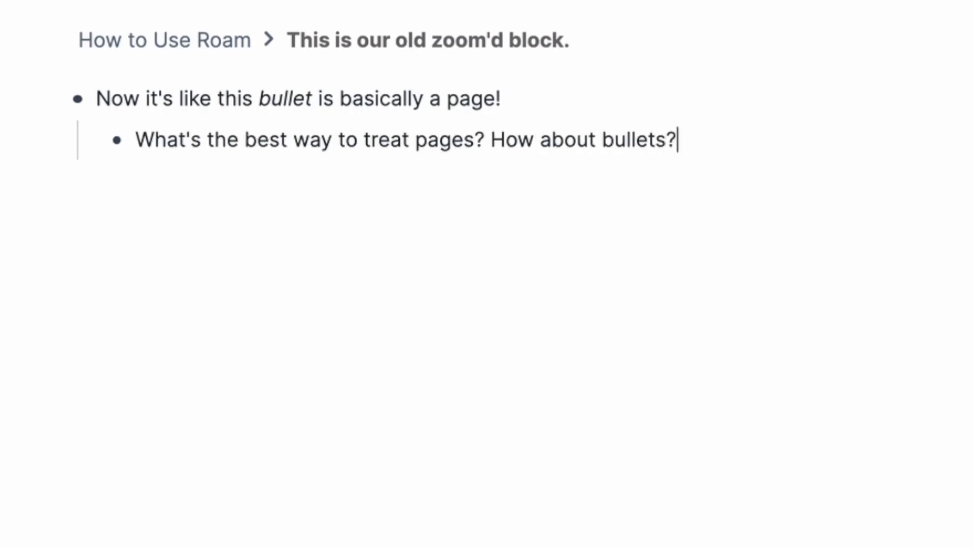
key(Return)
key(Tab)
text(It's interesting to free-style and go keep into a given bullet or page.)
key(Return)
key(Tab)
text(I can always collapse that bullet or that whole section, after all.)
click(135, 139)
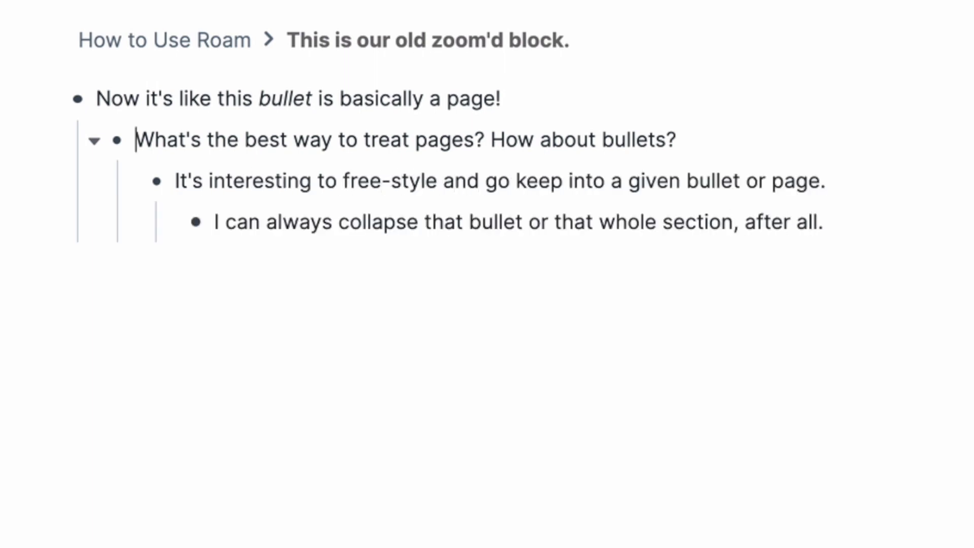
key(ctrl+Up)
- Add 'Philosophy 1:' with 'Indent like a crazy person.' and 'Philosophy 2:' with 'Zoom in on blocks.'
key(End)
key(Return)
text(Philosophy 1:)
key(Return)
key(Tab)
text(Indent like a crazy person.)
key(Return)
key(shift+Tab)
text(Philosophy 2:)
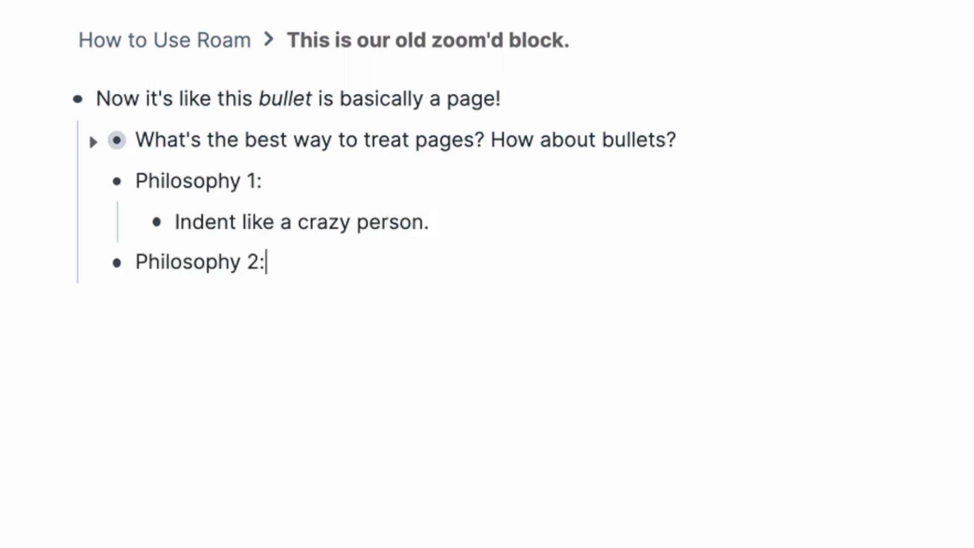
key(Return)
key(Tab)
text(Zoom in on blocks.)
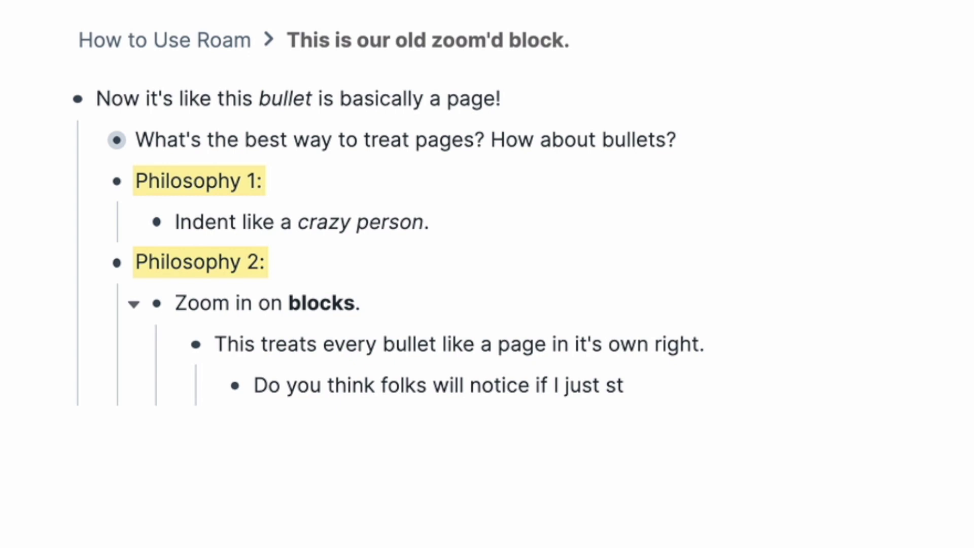
text(art lorem ipsum-ing things all over the place?)
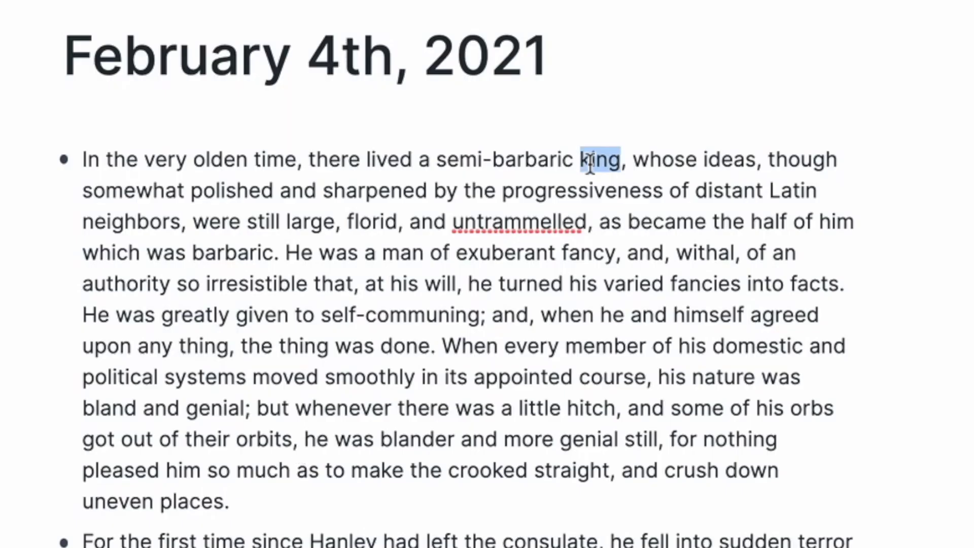
- Turn mask, Roaring Camp, AB INITIO and Stumpy in the story into [[page links]]
text([[)
double_click(114, 222)
text([[)
key(Escape)
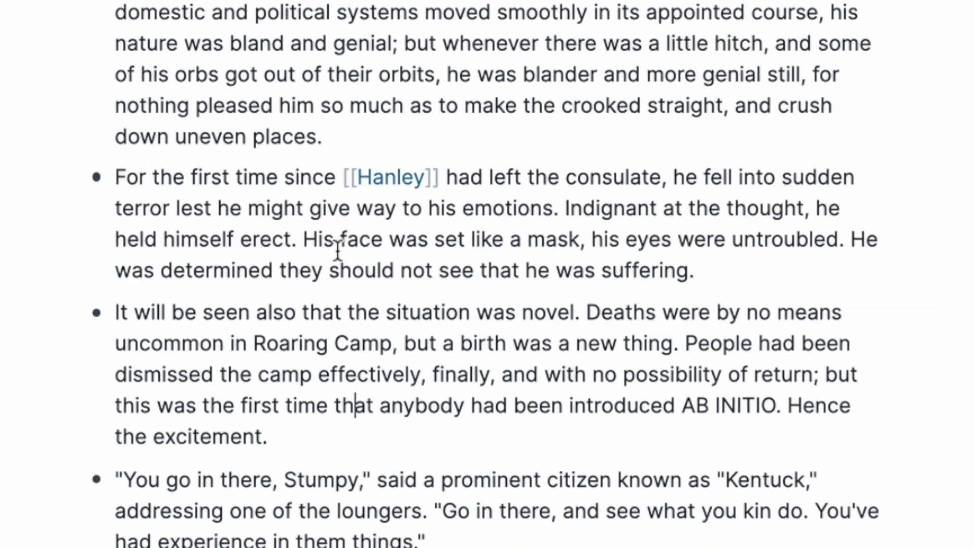
double_click(553, 239)
text([[)
key(Escape)
drag(255, 344, 394, 343)
text([[)
key(Escape)
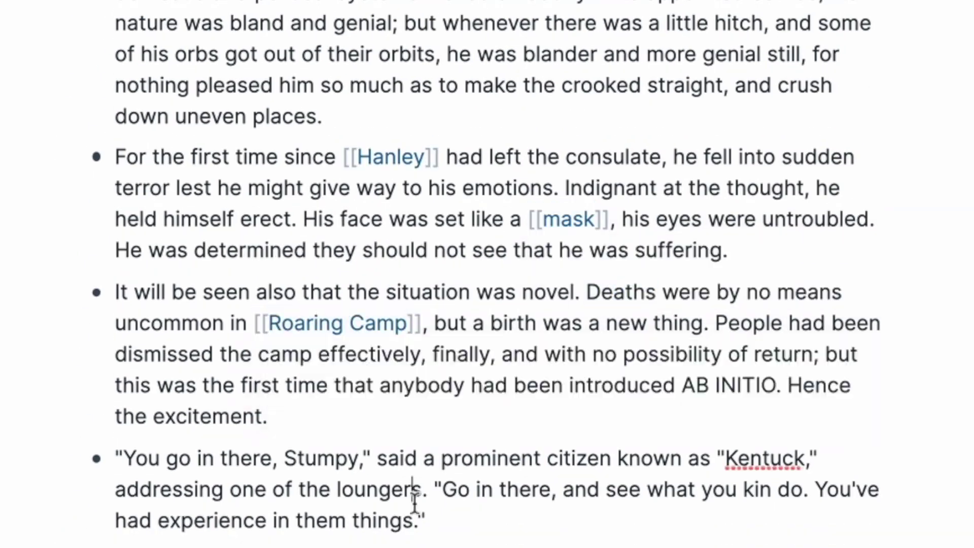
drag(682, 385, 778, 385)
text([[)
key(Escape)
double_click(324, 458)
text([[)
key(Escape)
- Link Kentuck, Paul (apostle), Romance, Charley Edwards, both Londons, the second Paul and Mediterranean
double_click(764, 458)
text([[)
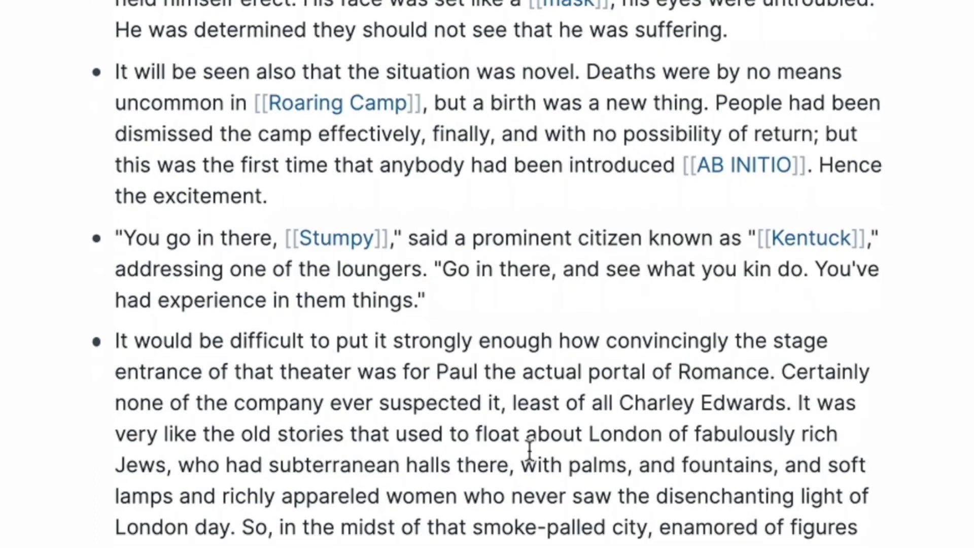
double_click(451, 372)
text([[Paul (apostle)
key(Escape)
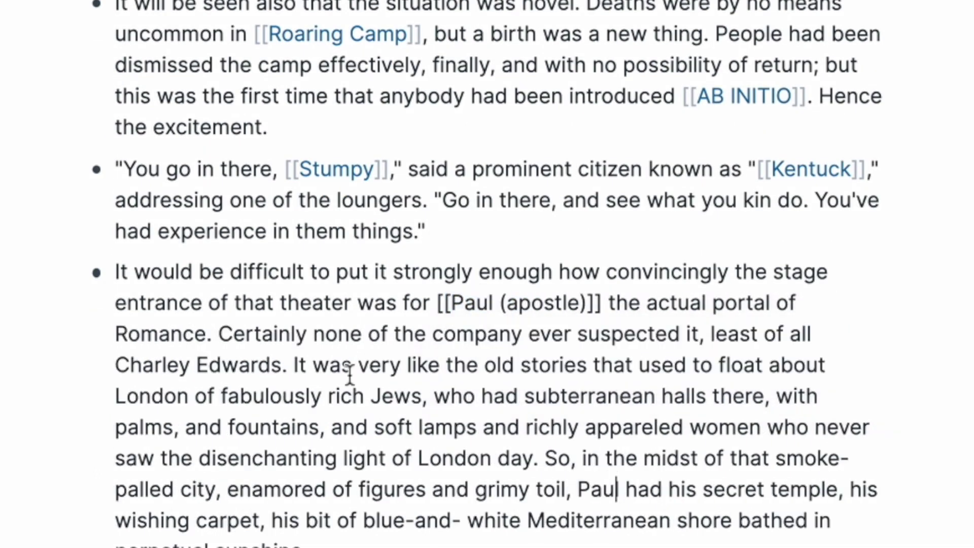
double_click(162, 334)
text([[)
drag(120, 365, 286, 365)
text([[)
double_click(152, 396)
text([[)
double_click(447, 458)
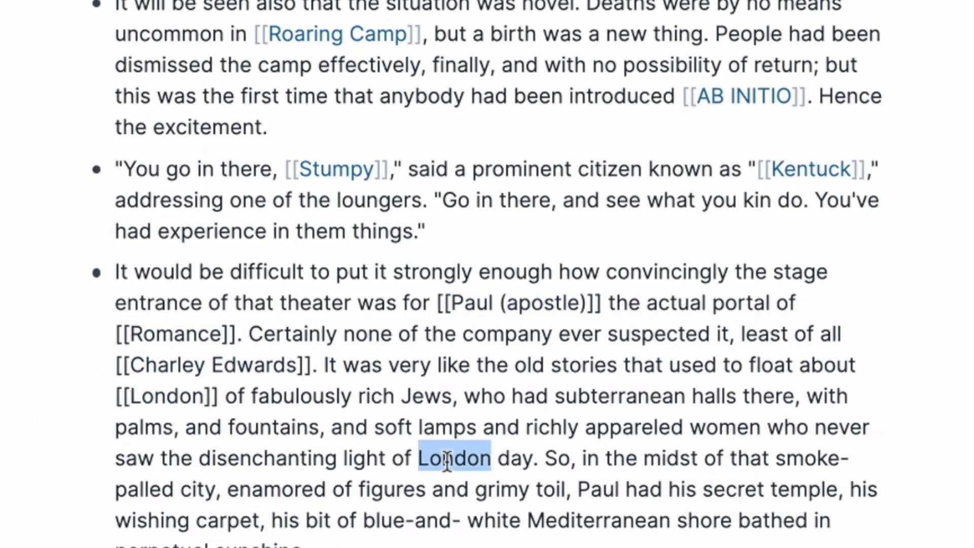
text([[)
double_click(599, 489)
text([[)
key(Return)
double_click(818, 519)
text([[)
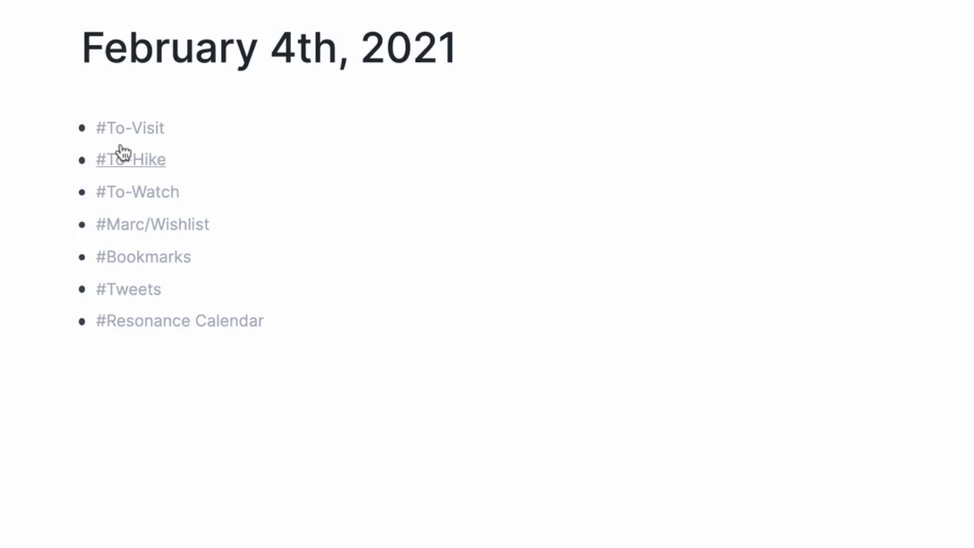
- Expand all bullets on the To-Visit page so its images show
click(129, 140)
right_click(125, 45)
click(218, 167)
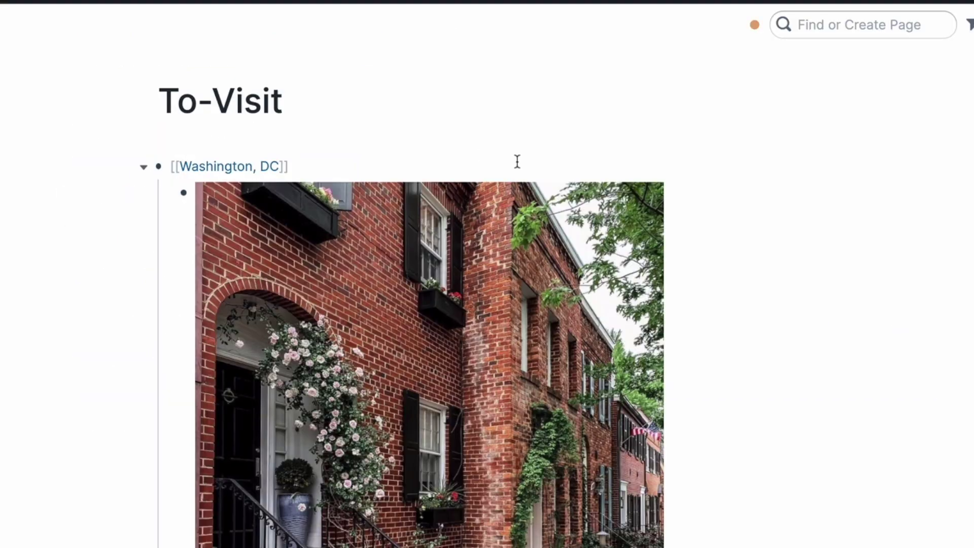
scroll(741, 277, down, 12)
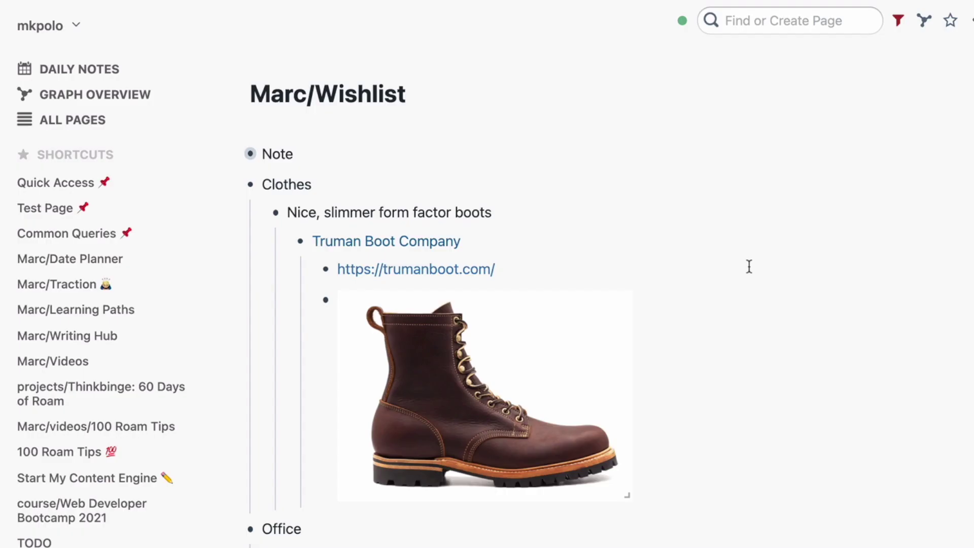
scroll(749, 266, down, 7)
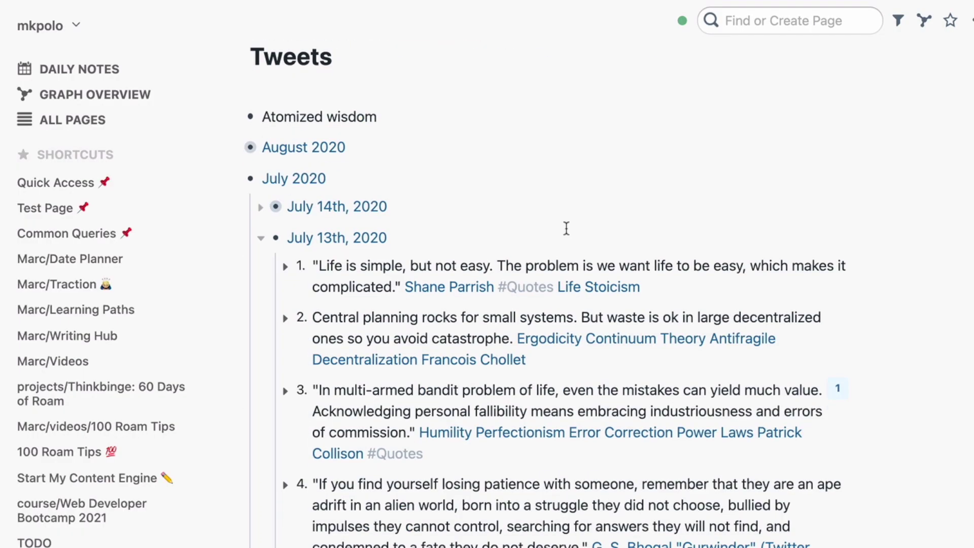
scroll(565, 227, down, 3)
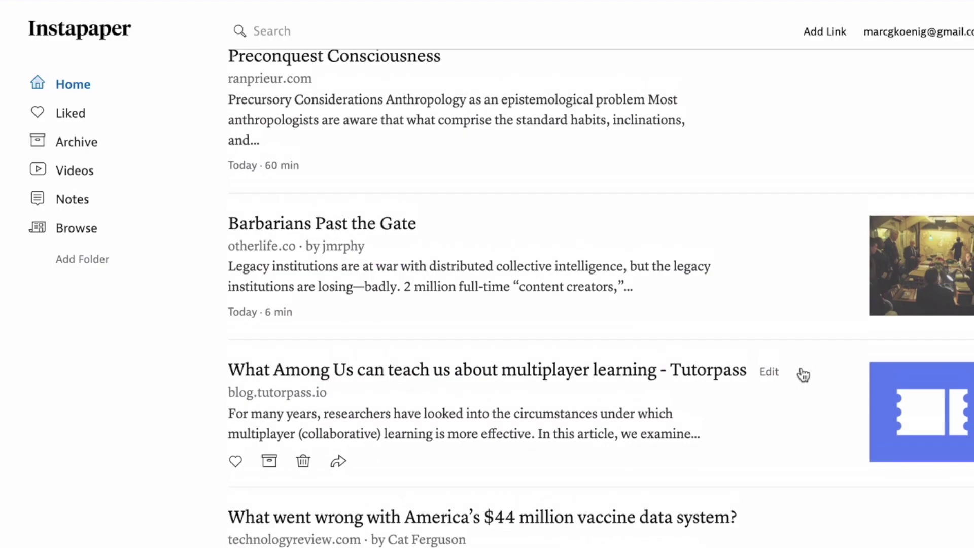
scroll(800, 374, up, 2)
scroll(600, 299, down, 9)
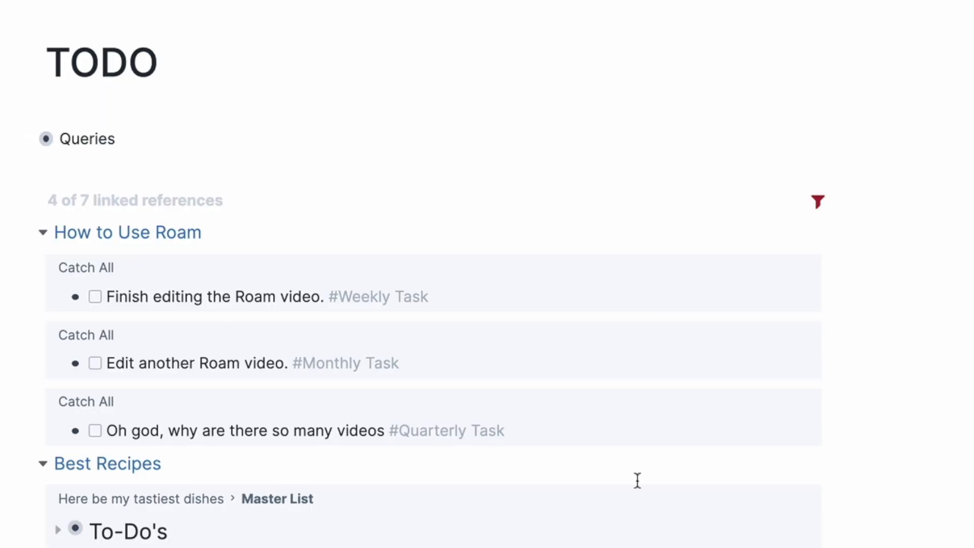
- On the TODO page, expand Queries and collapse the Today and Upcoming sections
click(28, 143)
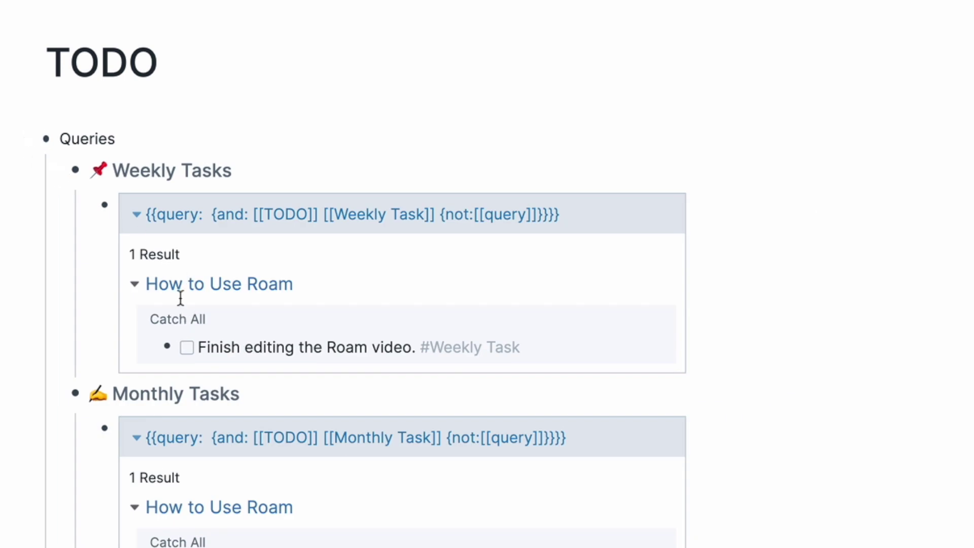
scroll(180, 298, down, 3)
scroll(161, 388, down, 2)
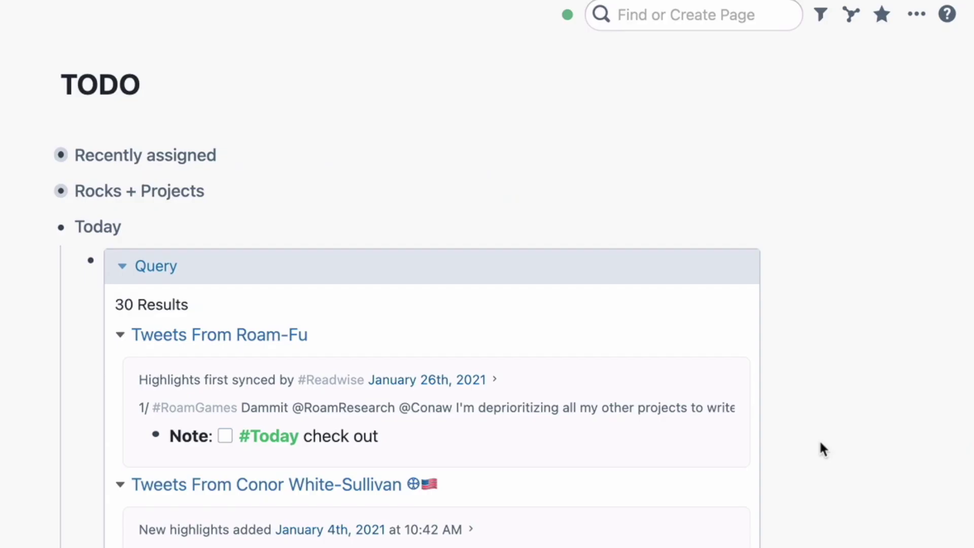
scroll(817, 439, down, 2)
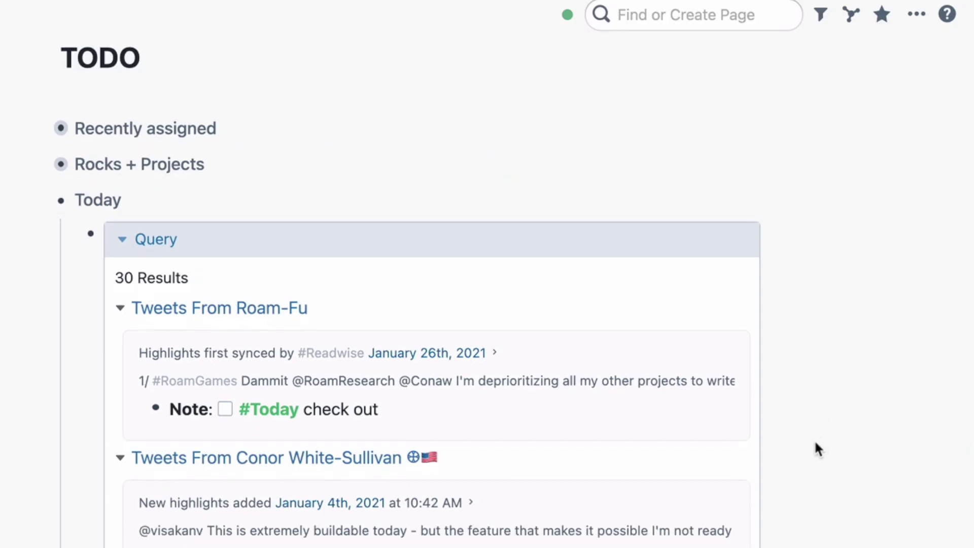
click(46, 128)
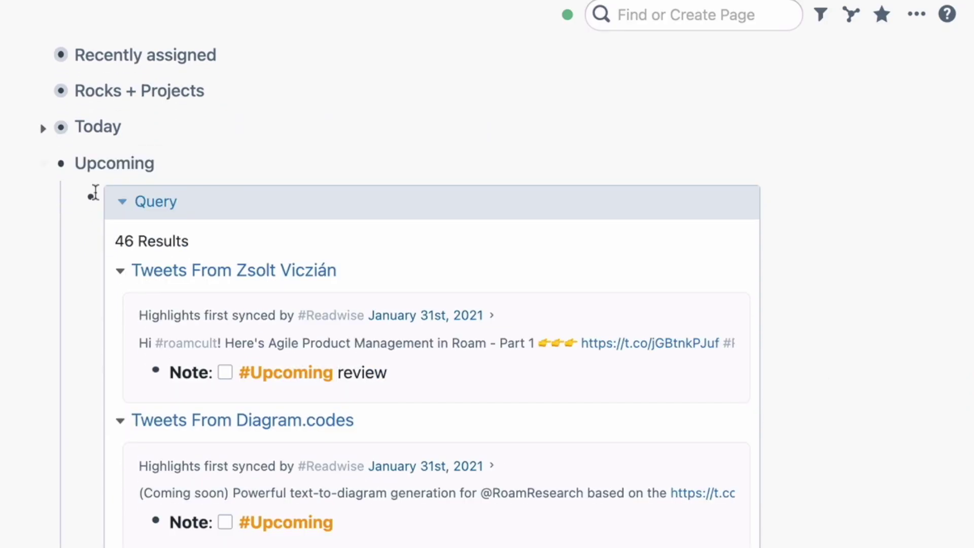
click(47, 164)
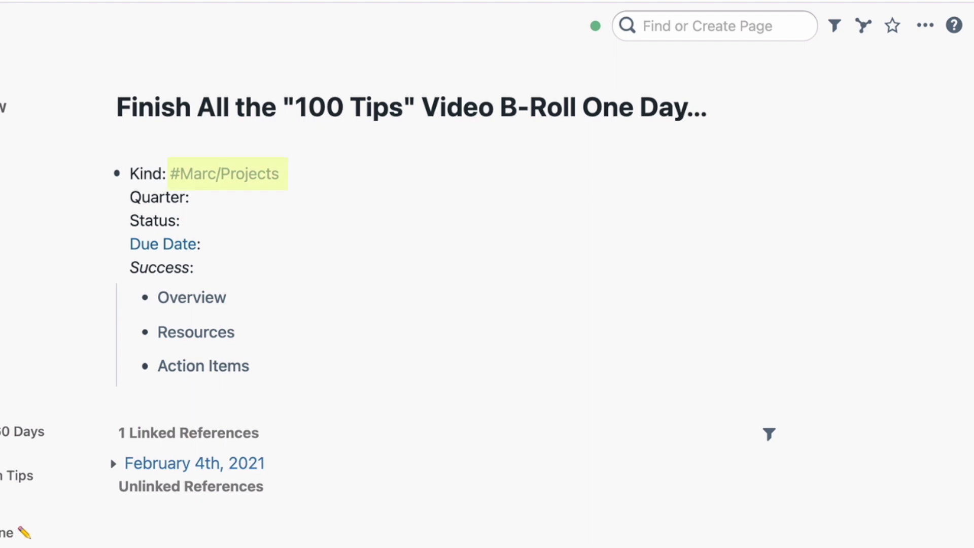
- Set the project's Status field to #[[In Progress]]
click(332, 170)
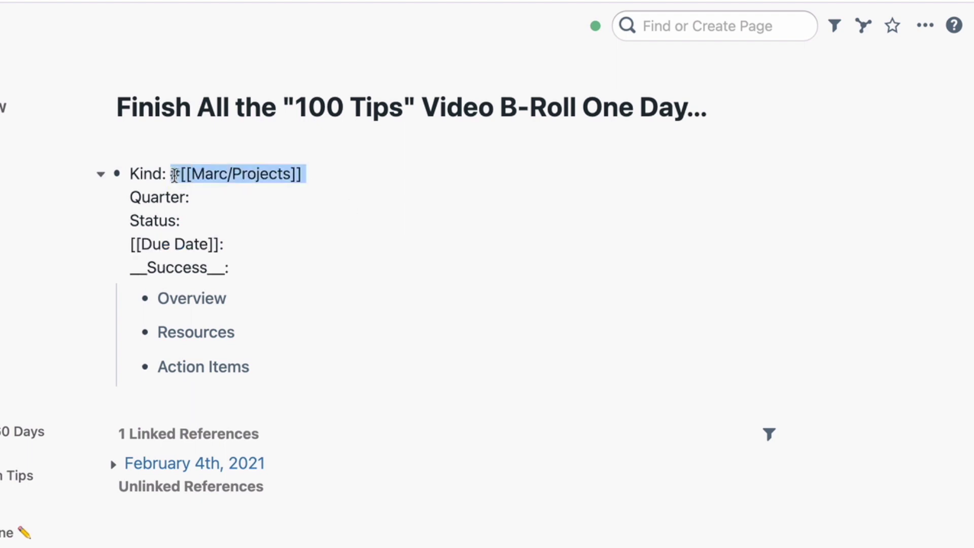
click(337, 220)
text(#[[In Progress)
key(Escape)
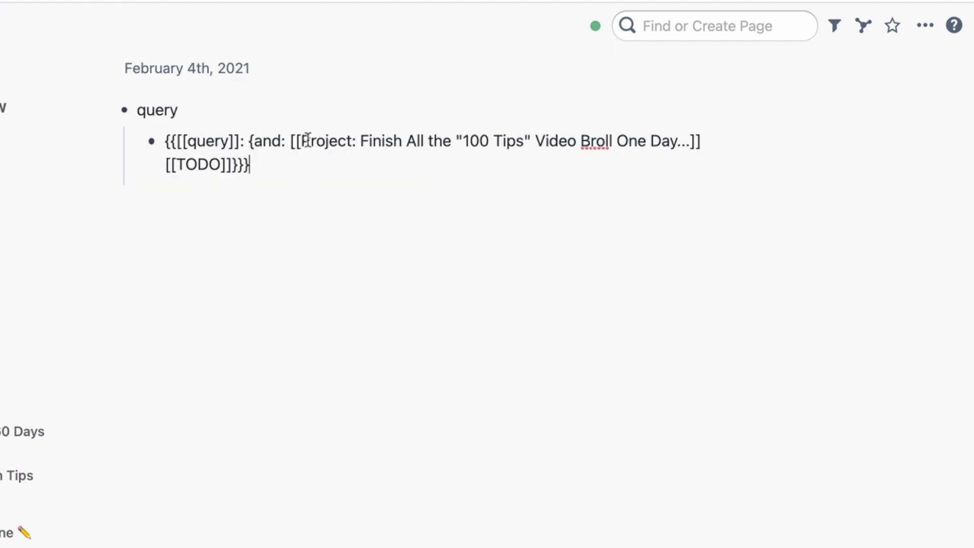
- Write Morning Pages answers about making progress and finishing the video, adding a halo smiley emoji
drag(291, 141, 637, 156)
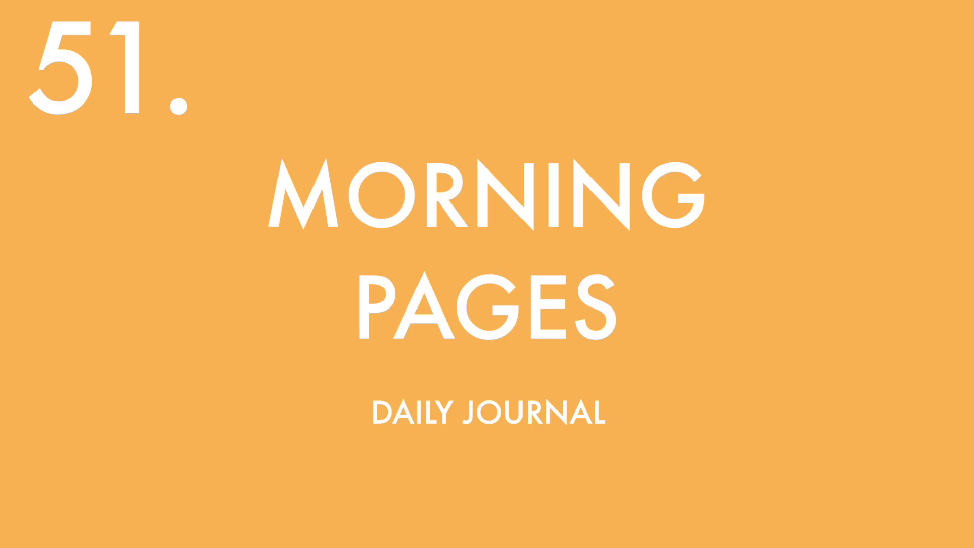
text(Making progress on my )
text(lat)
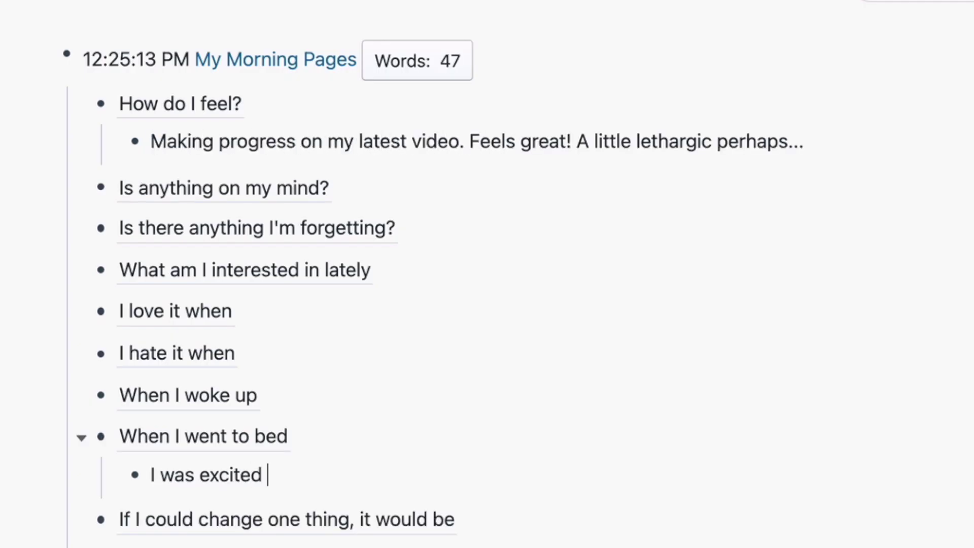
text(to wake up and finish this video...)
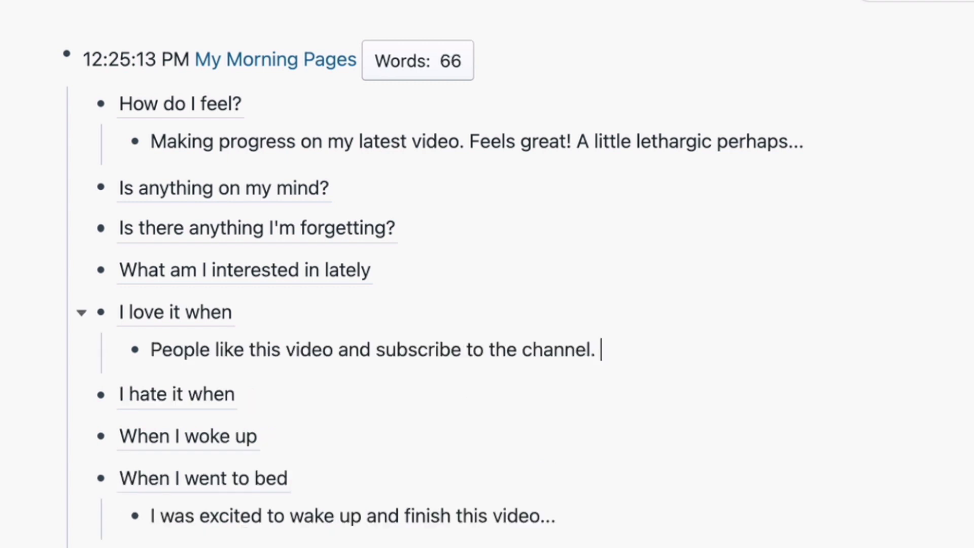
key(ctrl+super+space)
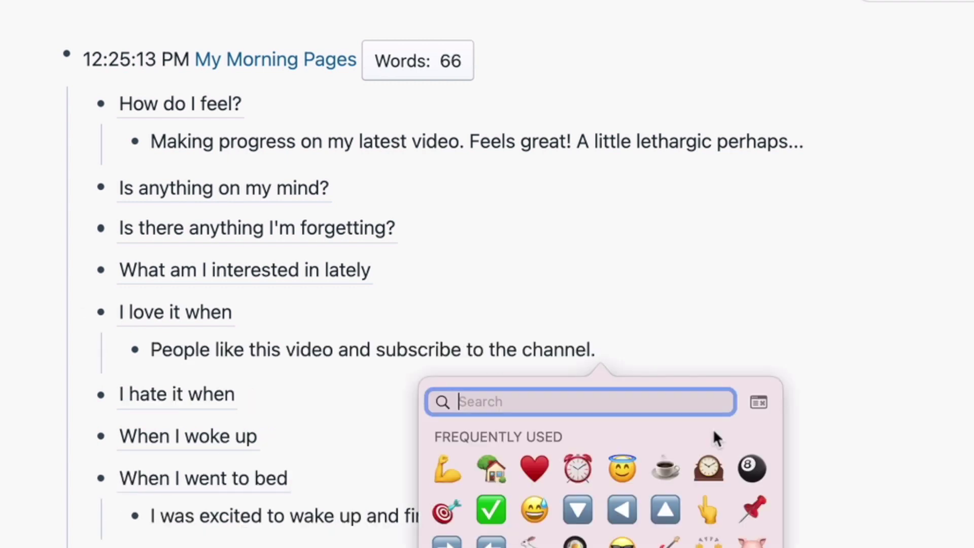
click(680, 344)
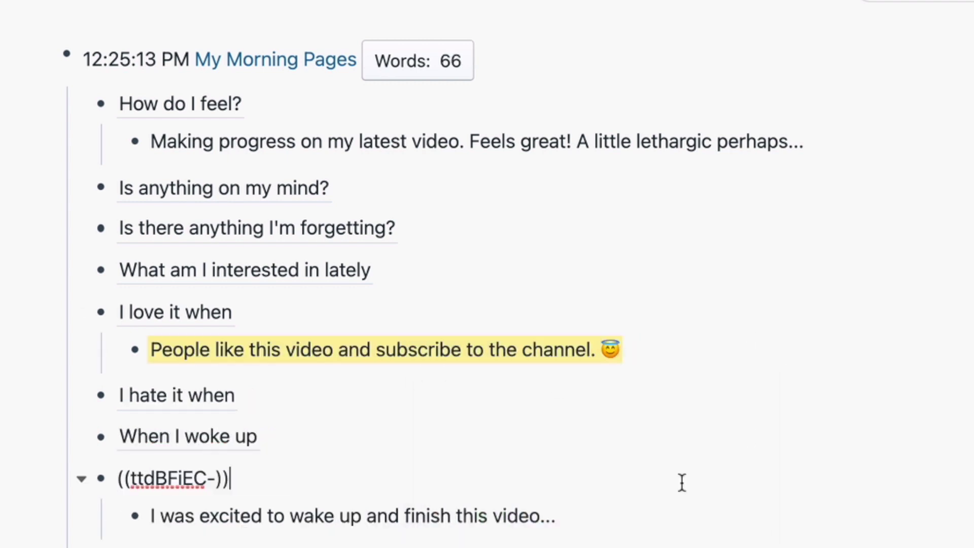
scroll(65, 137, up, 1)
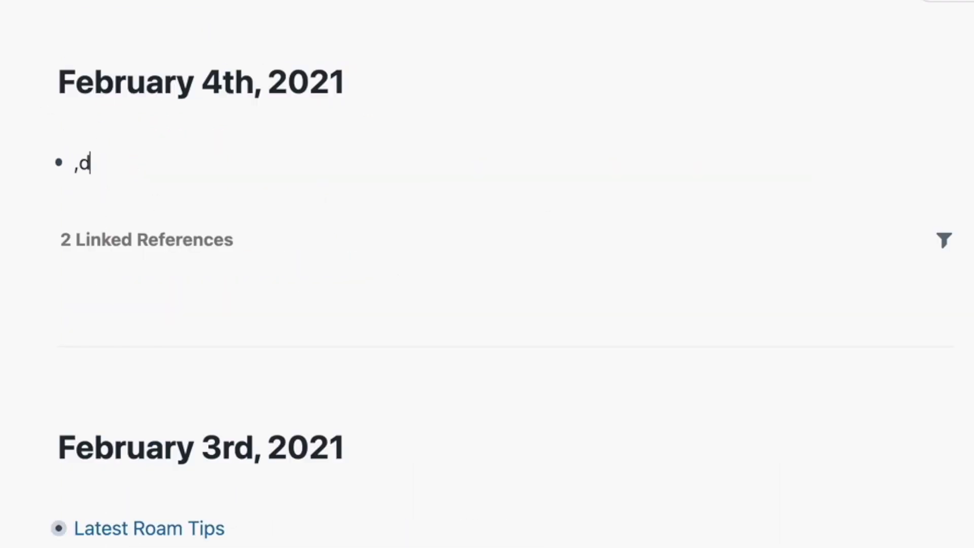
- Insert the Morning Pages template and edit the 'New Ideas from December 2020' query block
click(605, 250)
scroll(604, 251, down, 5)
scroll(628, 276, up, 5)
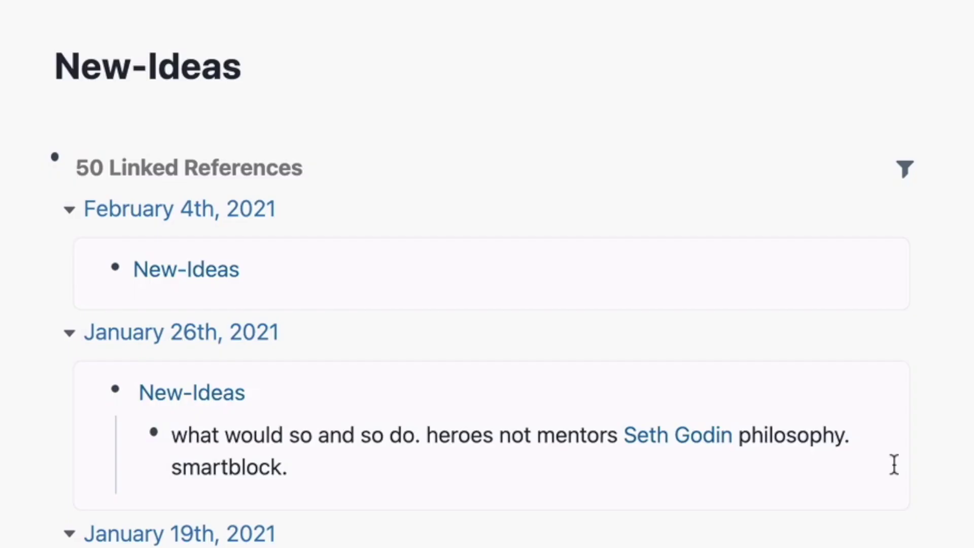
scroll(891, 463, down, 2)
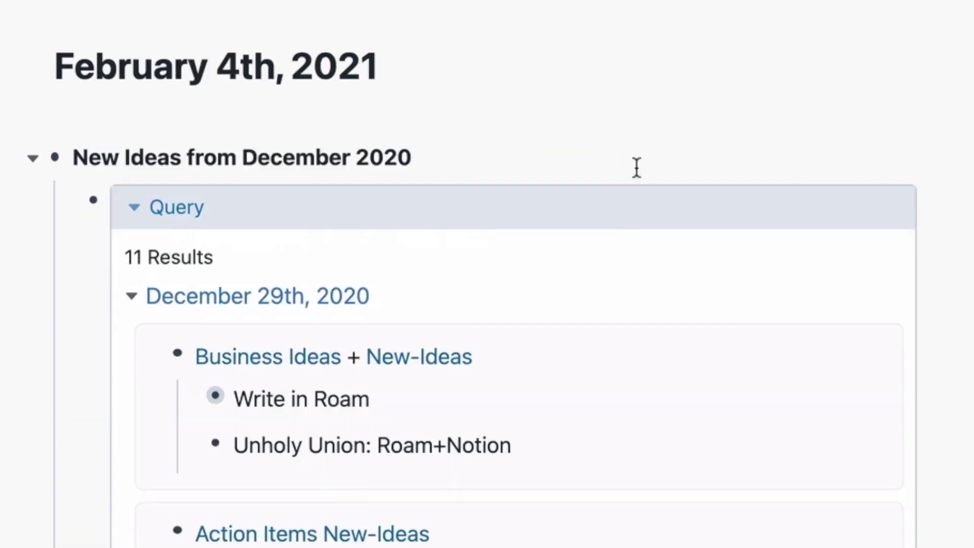
click(636, 168)
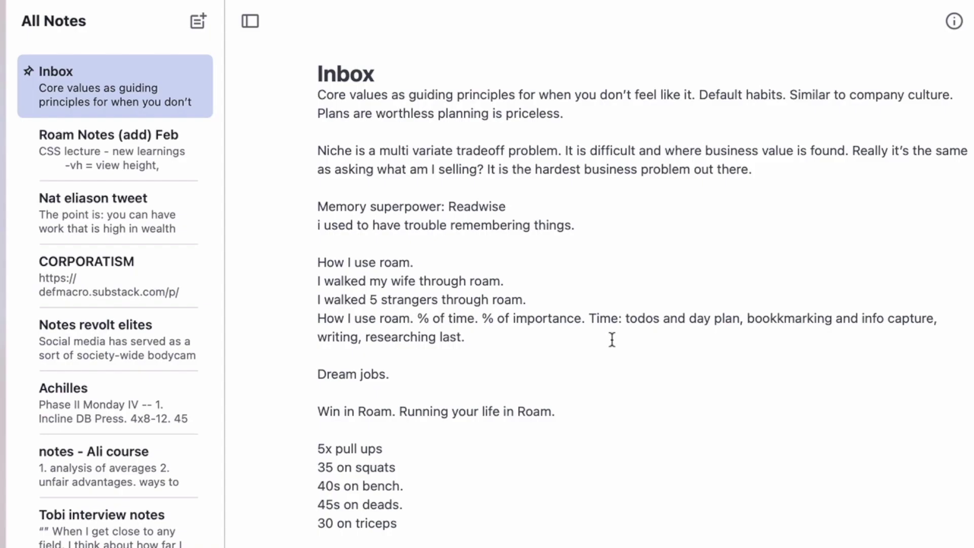
- Review the Simplenote Inbox note, then nest the core values text under a [[Core Values]] link
scroll(612, 339, down, 7)
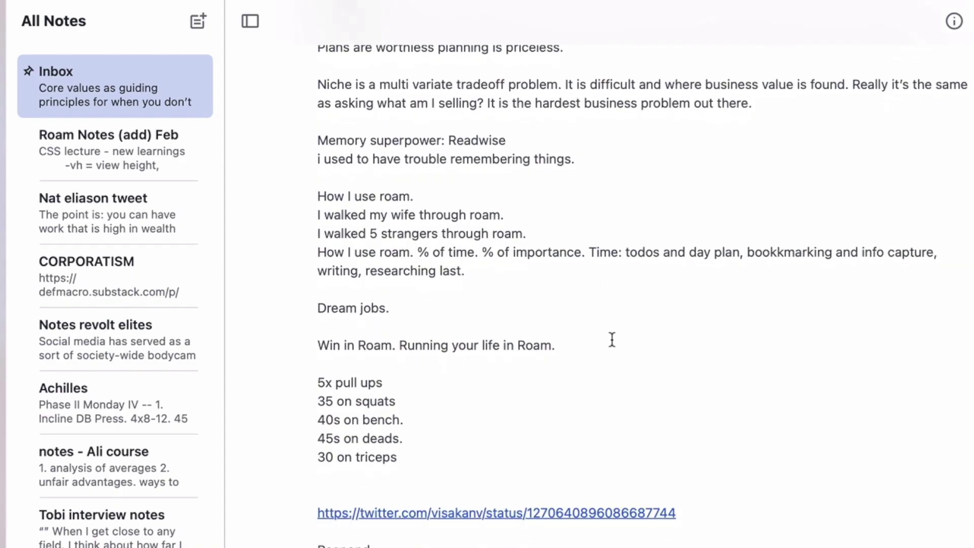
scroll(613, 340, down, 5)
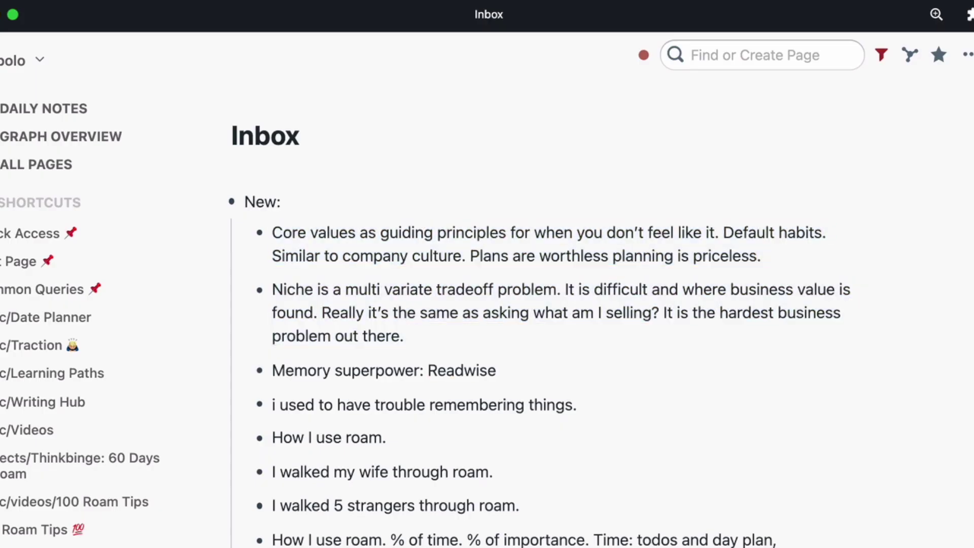
text([[Core Values)
key(Escape)
click(443, 278)
key(Tab)
- Split off a 'Finding Your Niche' title, indent the Niche paragraph beneath it, and make it a link
click(391, 326)
key(Home)
text(Finding Your Niche)
key(Return)
key(Tab)
drag(406, 323, 289, 320)
text([[)
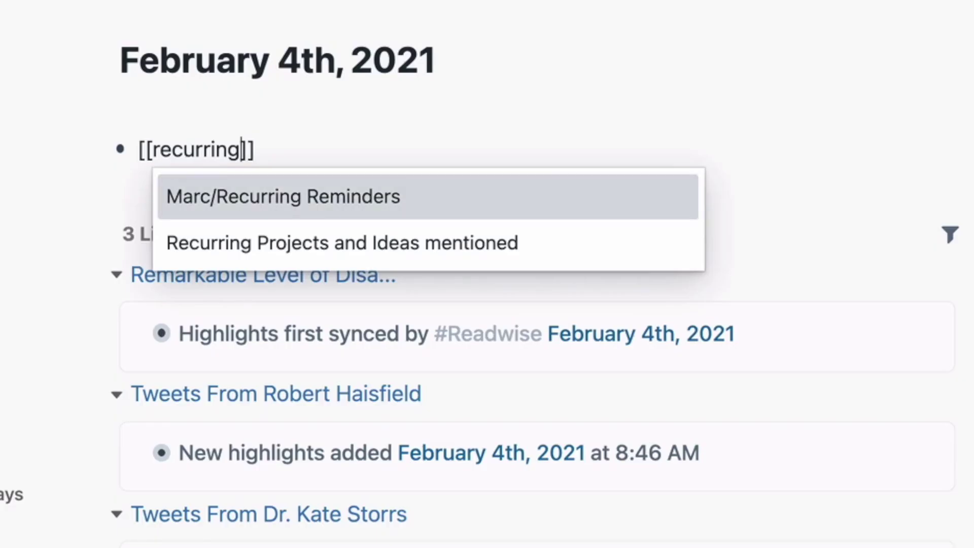
- Add [[Recurring Reminders]], [[Scheduled]] and [[Due Date]] page links via autocomplete
key(Return)
key(Return)
text([[schedule)
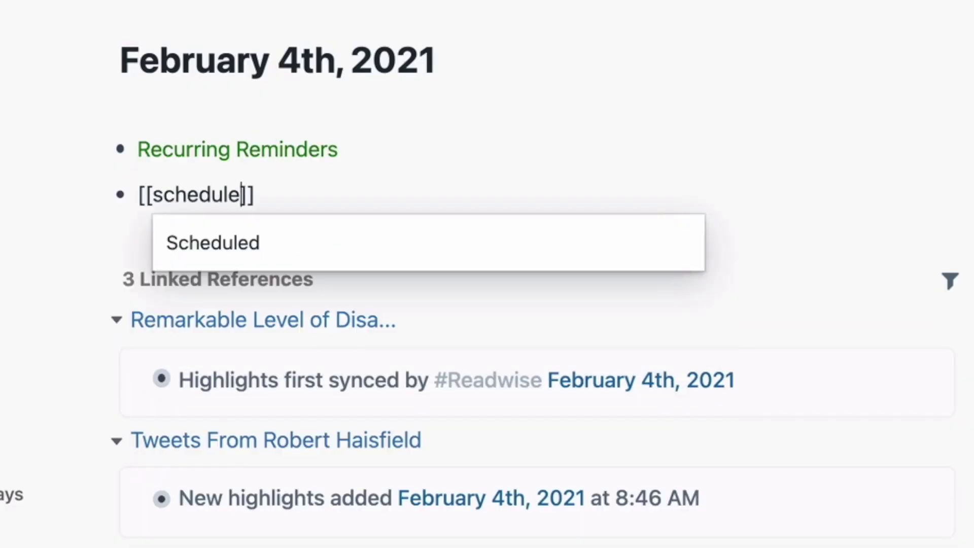
key(Return)
key(Return)
text([[Du)
key(Return)
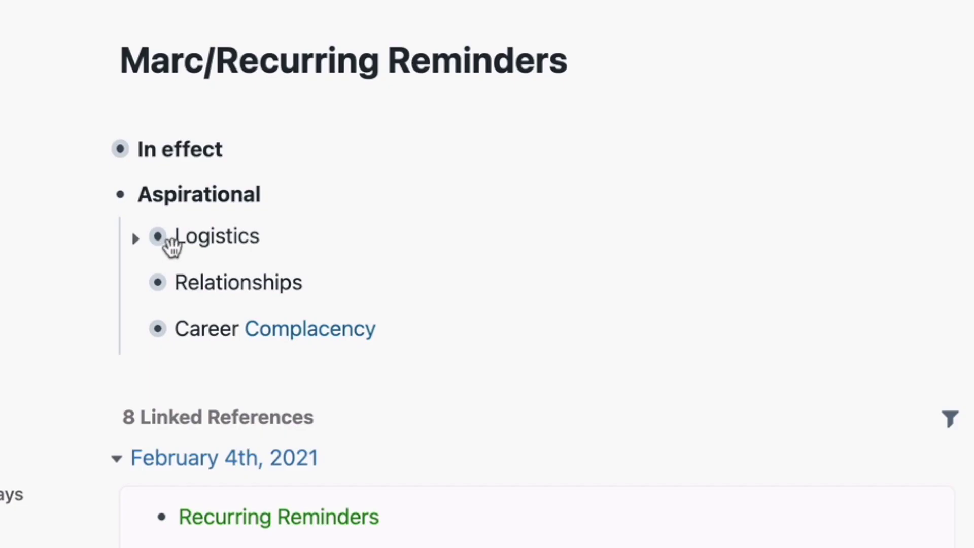
- Browse the reminders, including the January 5th todo and the Instapaper renewal reminder
scroll(372, 432, down, 10)
click(343, 346)
click(531, 394)
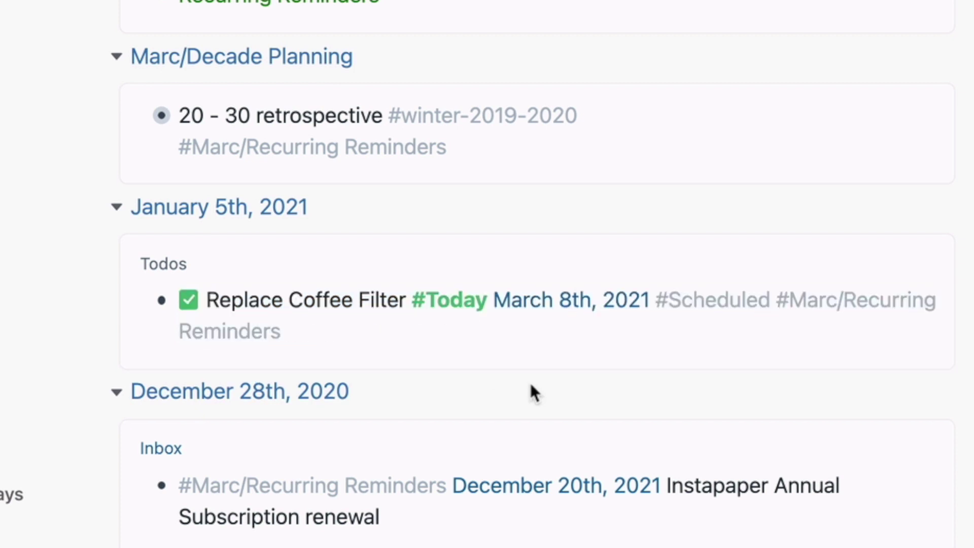
scroll(531, 394, down, 3)
click(496, 398)
scroll(497, 409, down, 5)
scroll(498, 406, up, 8)
scroll(397, 295, down, 14)
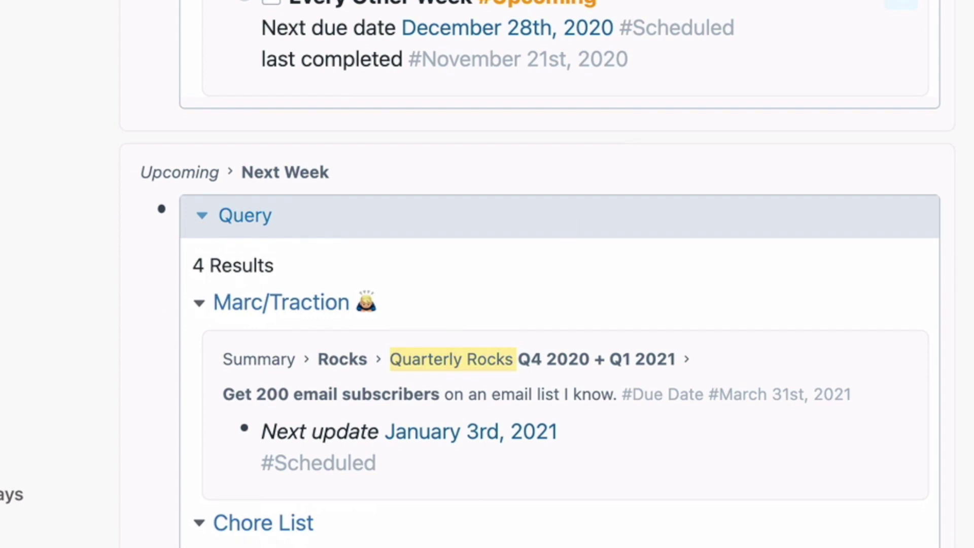
scroll(518, 395, up, 12)
scroll(517, 396, down, 19)
scroll(518, 383, down, 10)
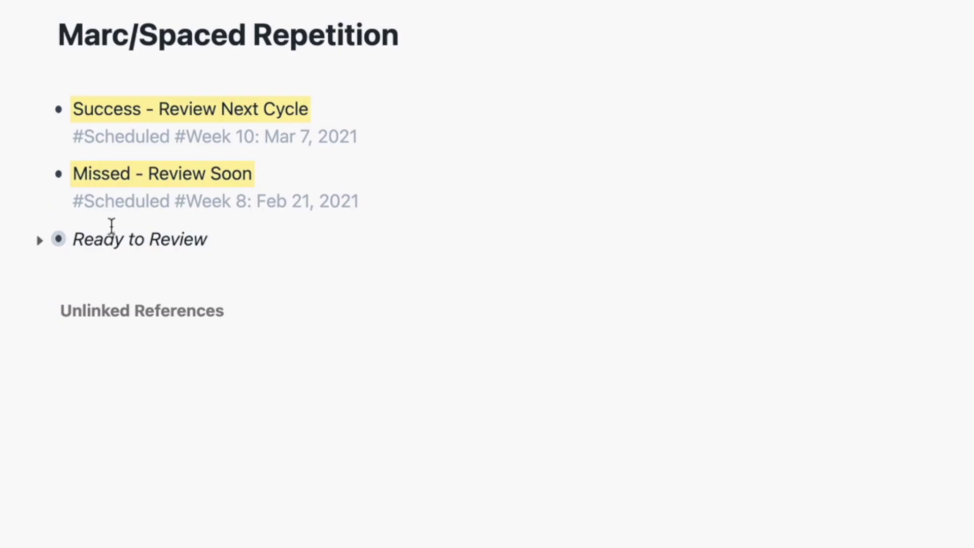
- Expand Ready to Review and answer the plebiscite question: 'An entire group collectively voting on an…'
click(39, 239)
click(382, 279)
text(A)
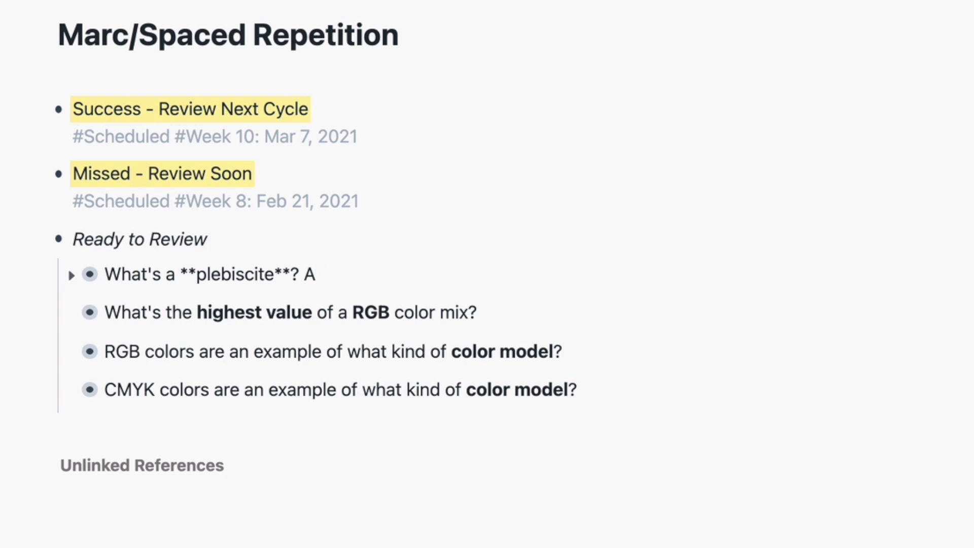
text(n entire group collectively voting on an issue simultaneously.)
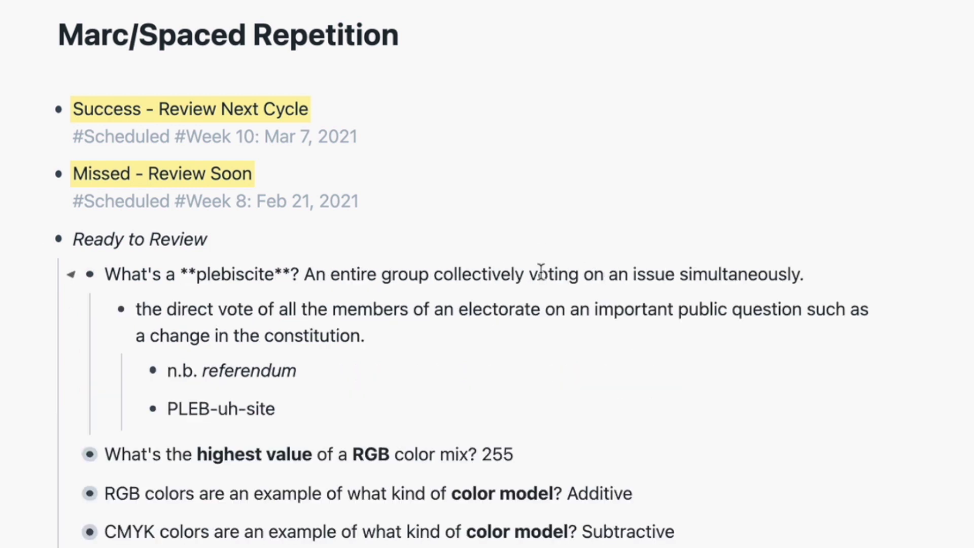
click(561, 342)
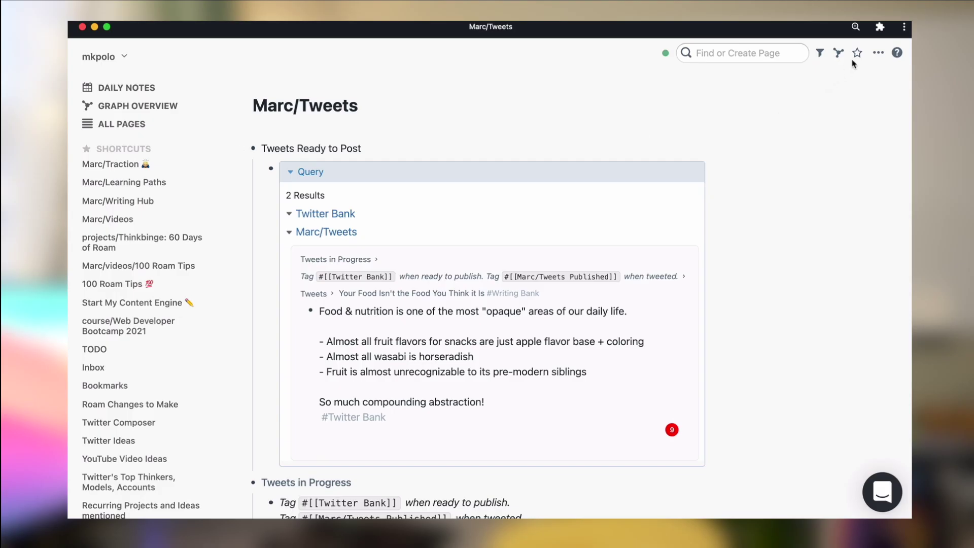
- Star Marc/Tweets and move it up the shortcuts, unstar Recurring Projects and Ideas mentioned, open Twitter's Top Thinkers
click(857, 53)
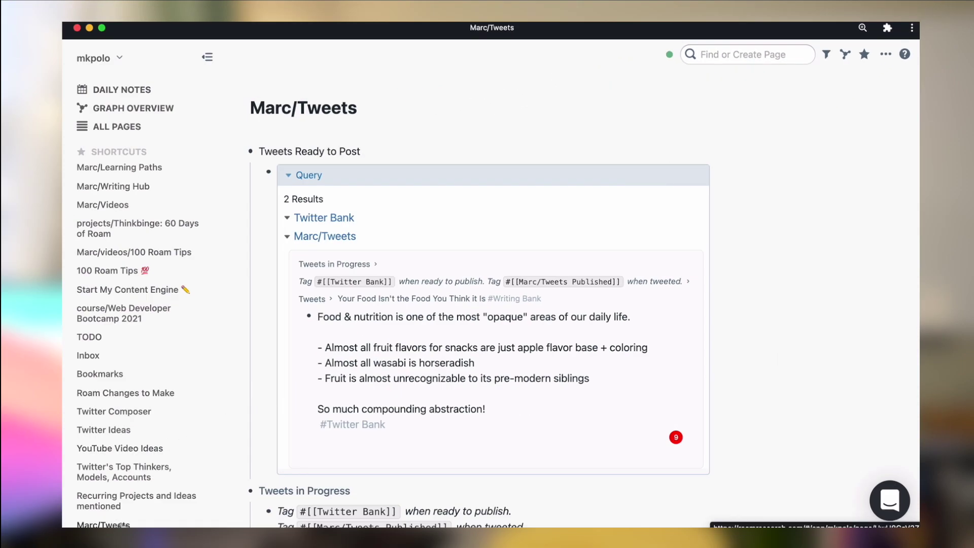
drag(122, 500, 116, 264)
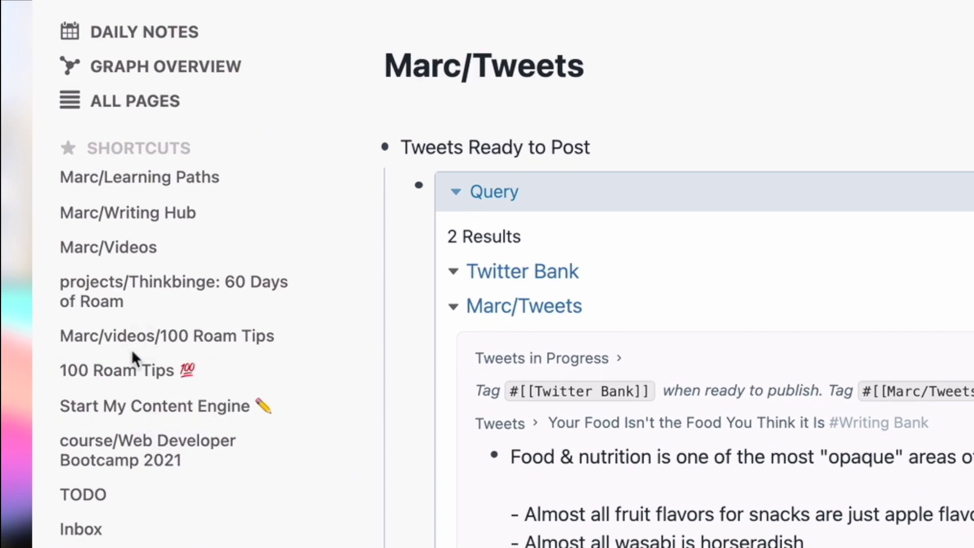
scroll(135, 360, up, 3)
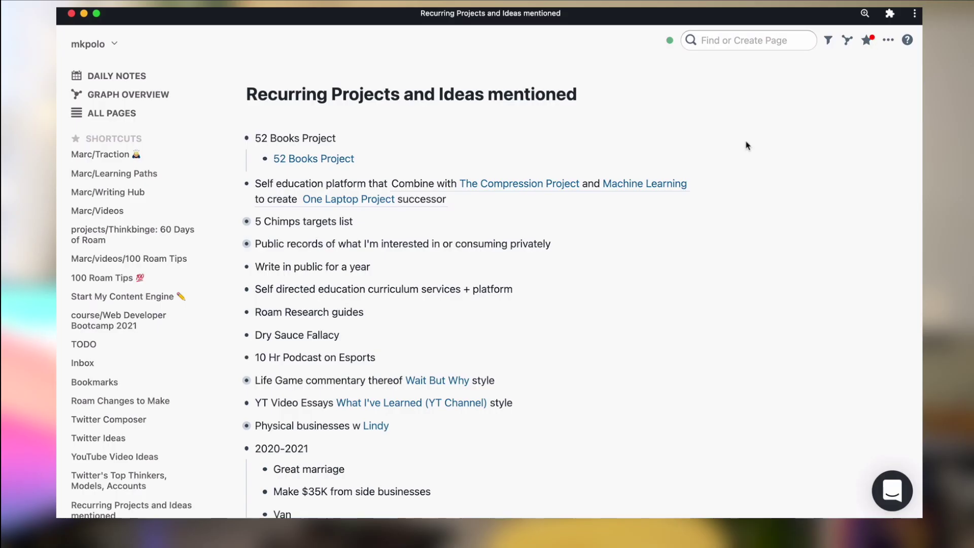
click(867, 40)
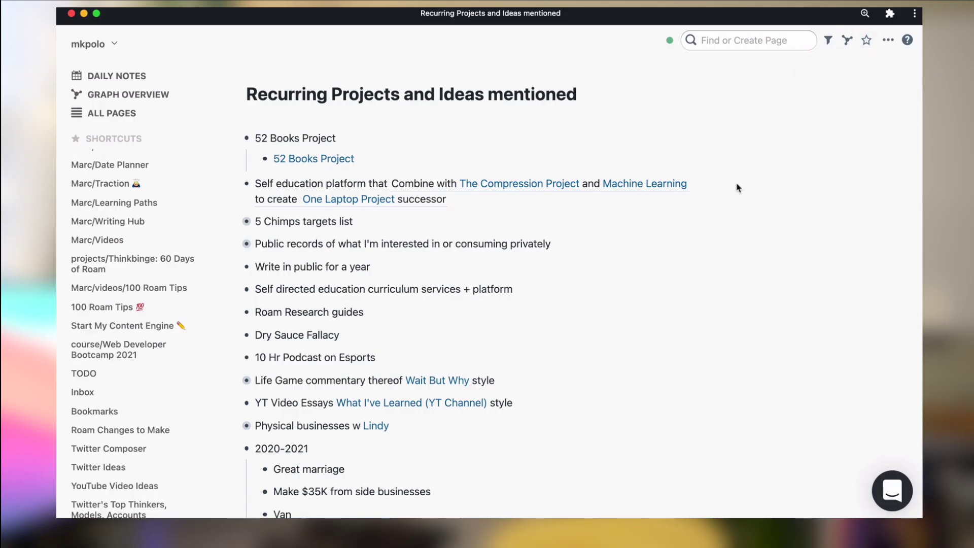
click(131, 504)
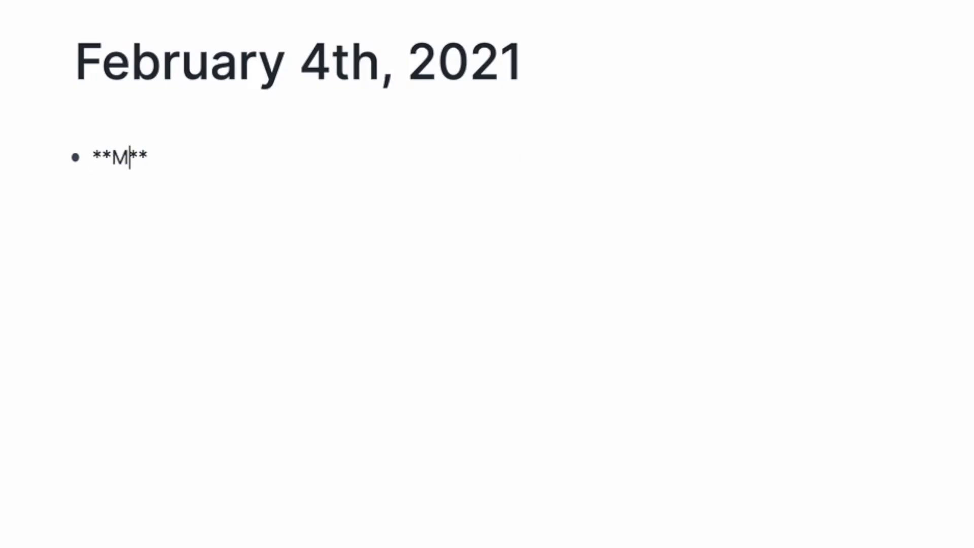
- Write 'Man, Roam is dope.' with a child bullet 'I'm really getting into this app… and I'll never be the same.'
text(an, Roam is dope.)
key(Return)
key(Tab)
text(I'm really getting into this)
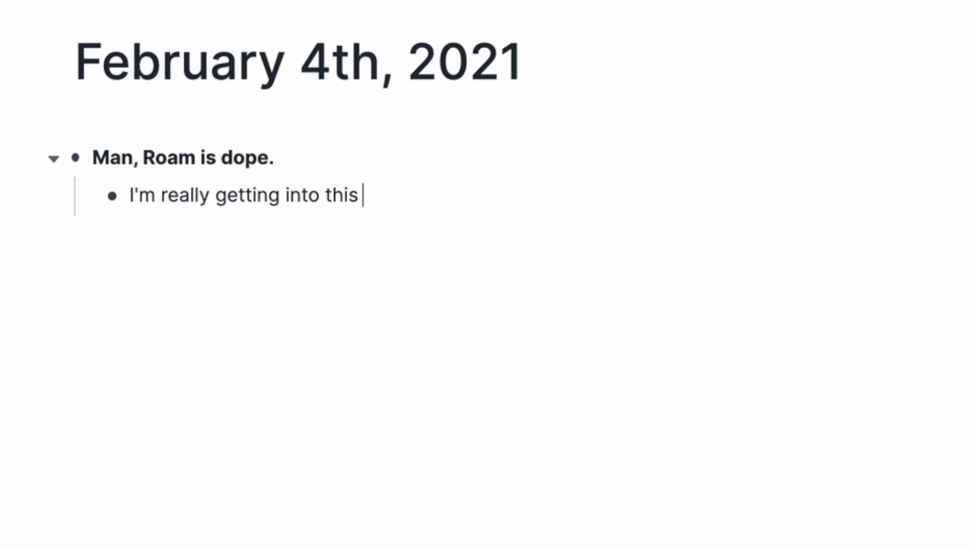
text( app.)
text(and )
text(I'll never be the same.)
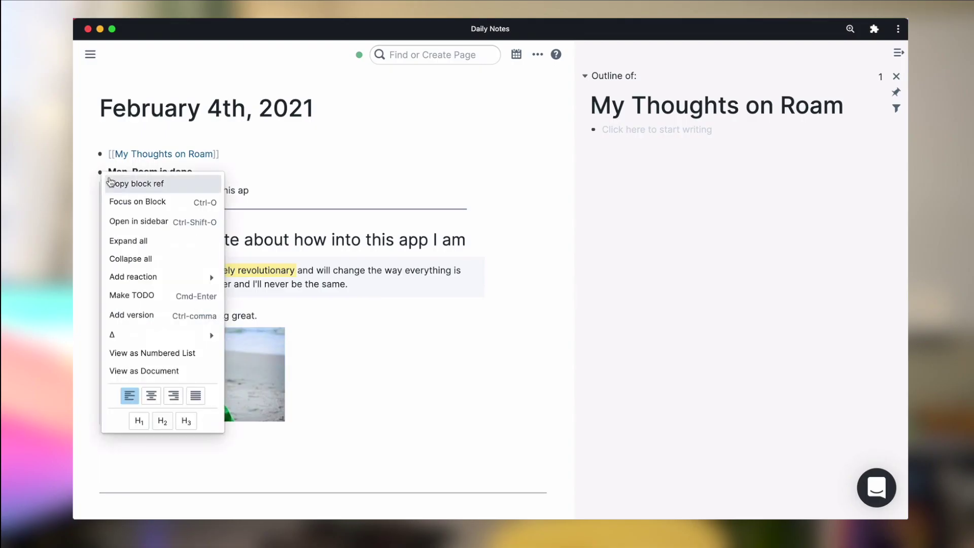
- Embed the 'Man, Roam is dope.' block in My Thoughts on Roam in the sidebar
click(313, 178)
click(679, 129)
text(Man, Roam is dope.)
right_click(645, 129)
mouse_move(629, 188)
click(725, 190)
- Add '^^It's absolutely wonderful!' and 'WOW, look this content is on two pages at once!' in the widened sidebar
mouse_move(577, 211)
mouse_down()
mouse_move(495, 212)
mouse_move(508, 212)
mouse_up()
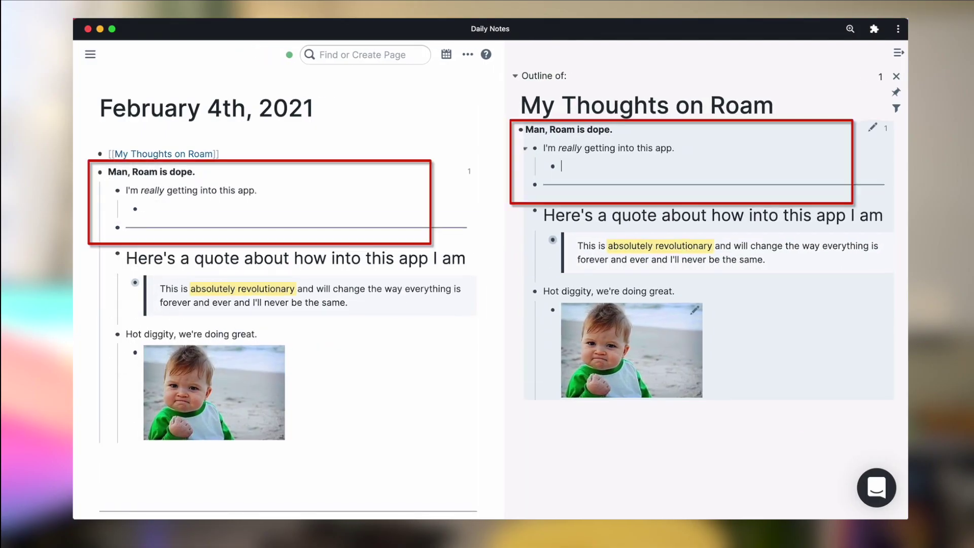
text(^^It's absolutely wond)
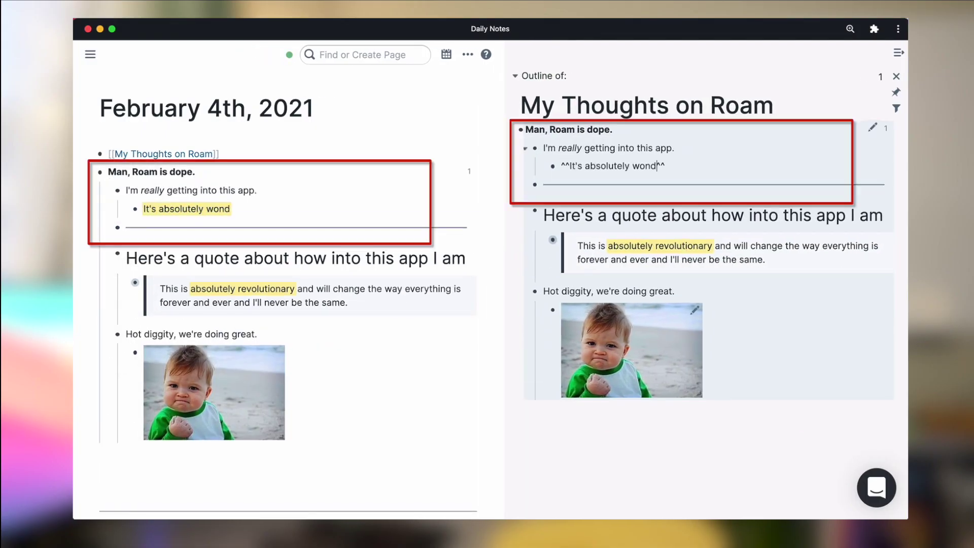
text(erful!)
key(Return)
text(WOW, look this content is on )
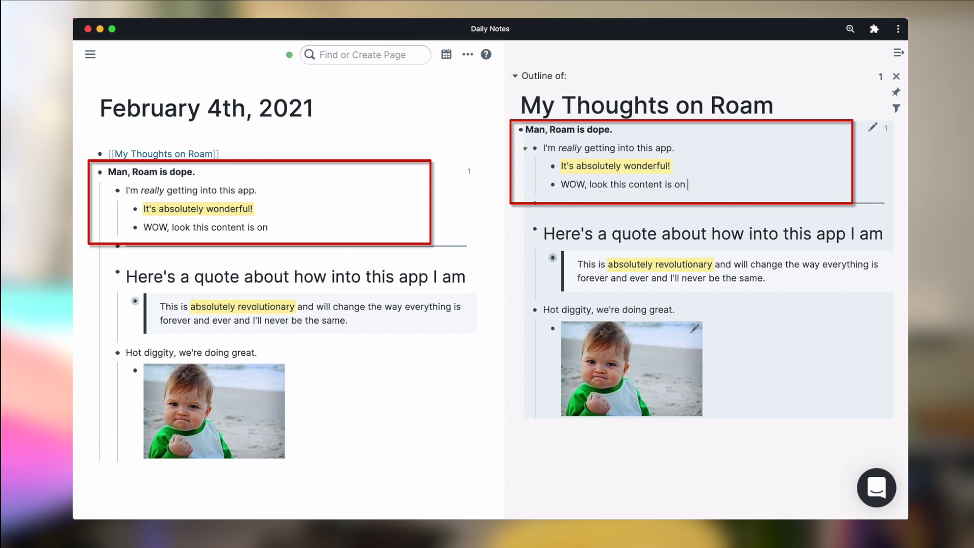
text(two pages at once!)
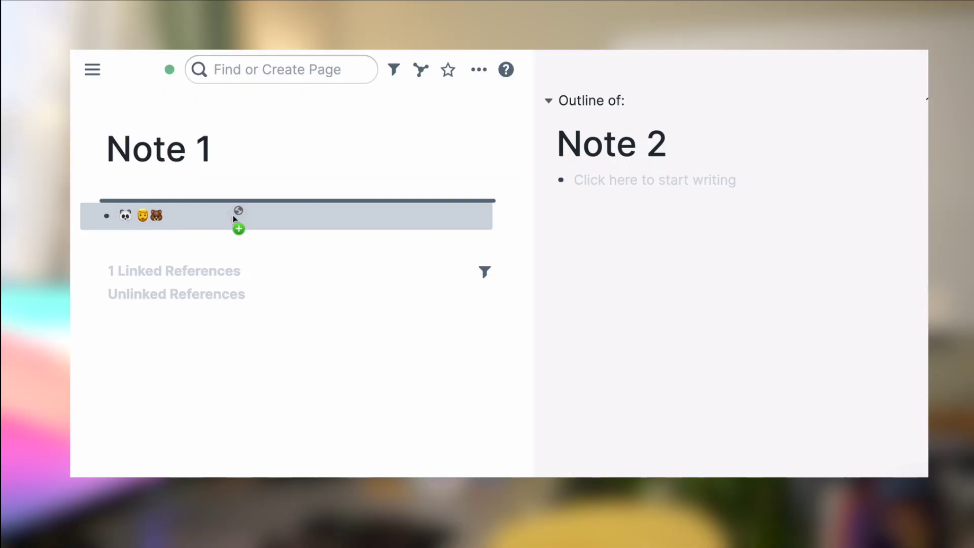
- Drag references to the emoji and plant blocks from Note 1 into Note 2, then jump back to each
drag(235, 218, 562, 180)
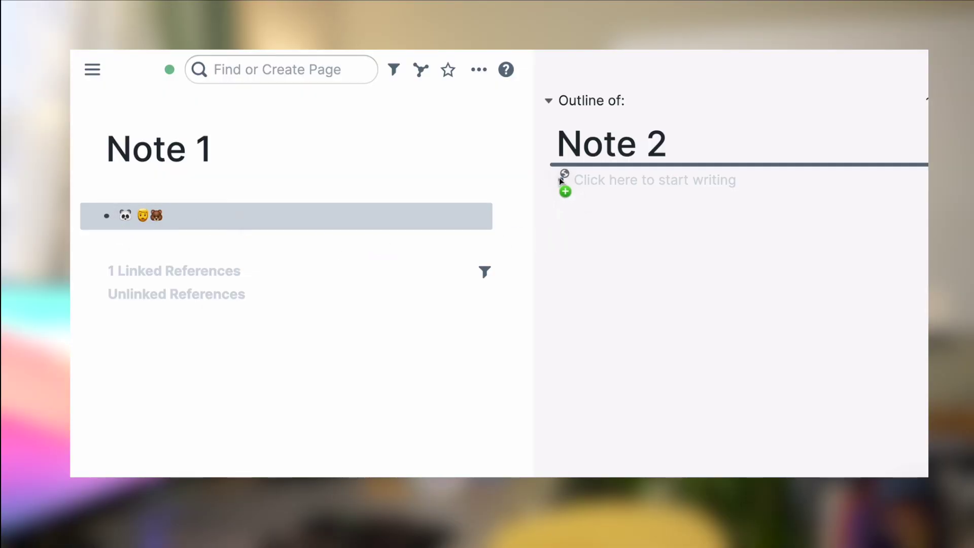
drag(561, 180, 559, 177)
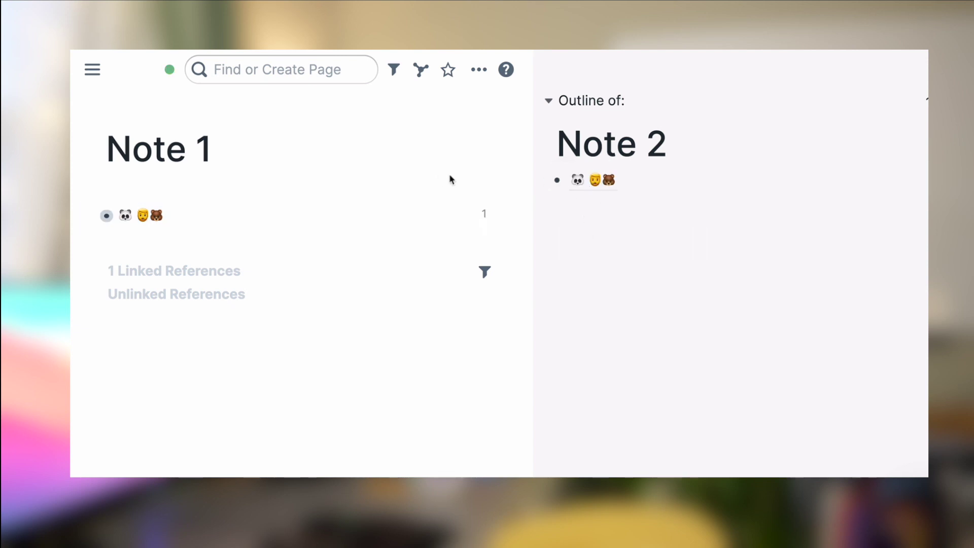
right_click(586, 182)
click(560, 204)
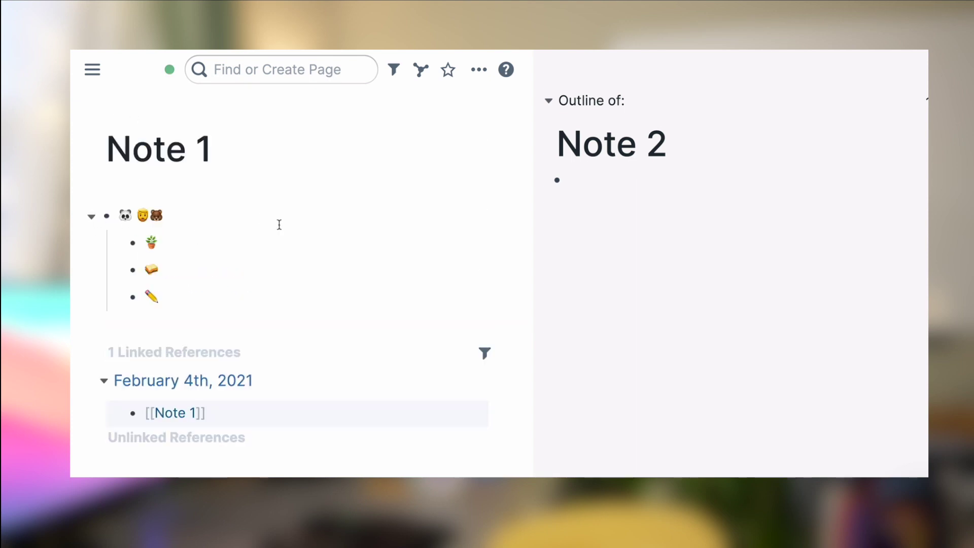
drag(108, 218, 564, 176)
right_click(606, 212)
click(607, 231)
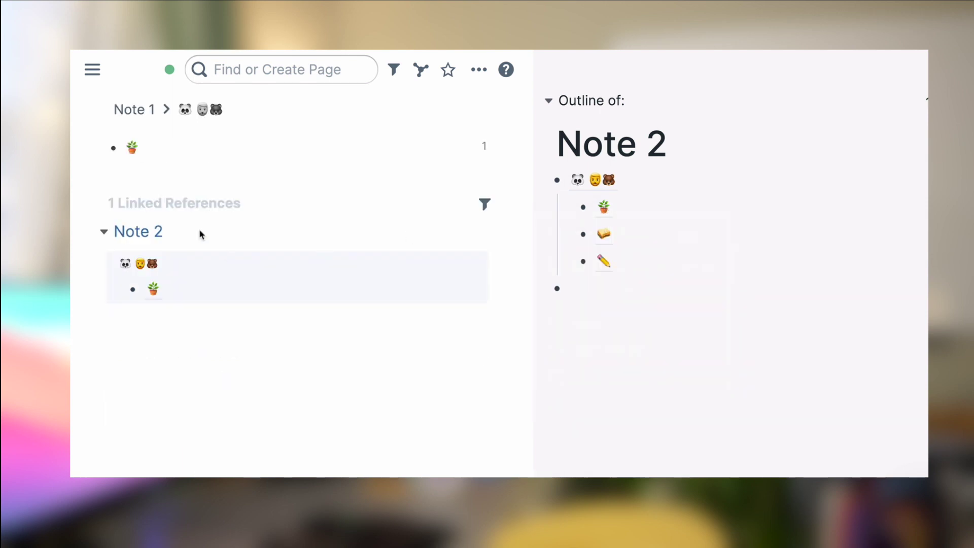
click(181, 110)
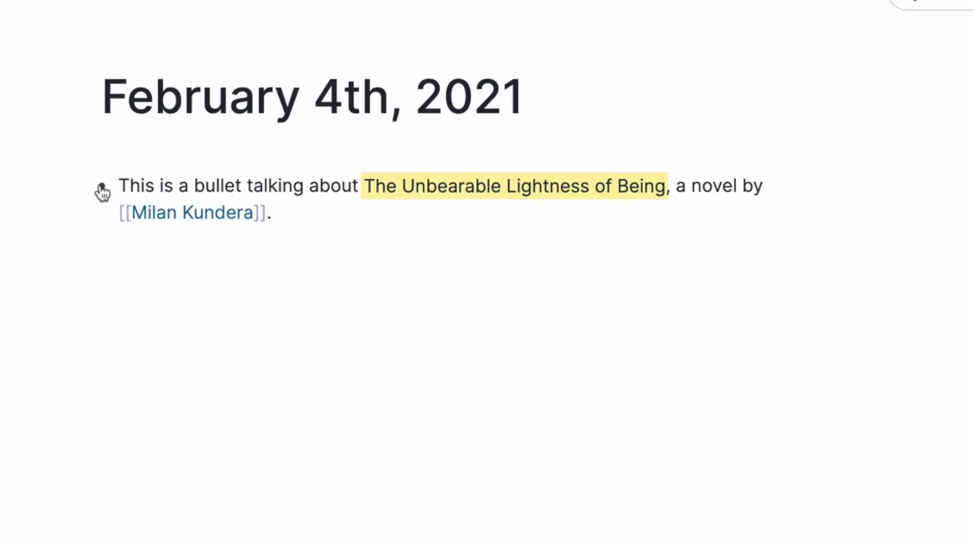
- Copy a reference to The Unbearable Lightness bullet and paste it into a new bullet
right_click(102, 192)
click(268, 213)
key(ctrl+v)
click(335, 388)
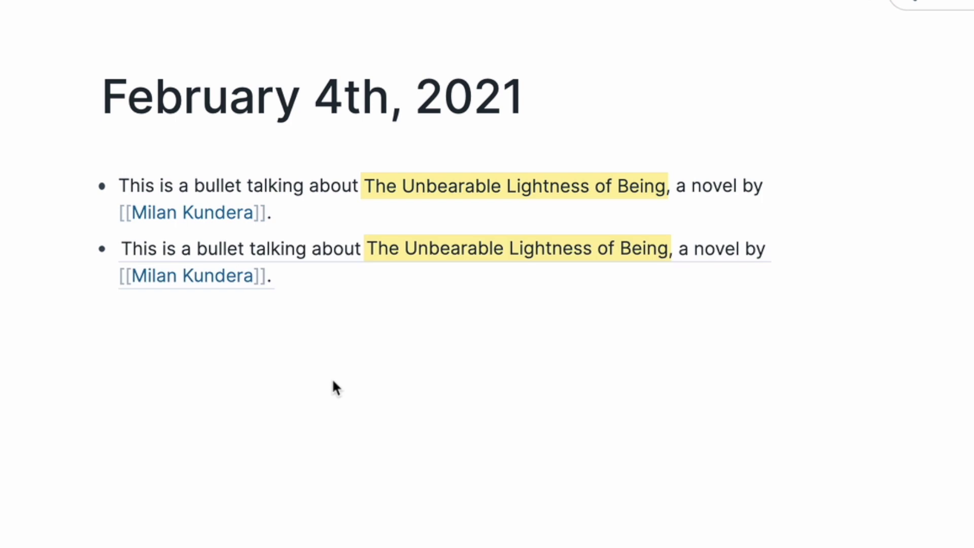
- Write 'Let's find the bullet above 👆' and nest a ((unbearable)) block reference under it
click(300, 252)
key(ctrl+a)
text(Let's find the bullet above 👆)
key(Return)
key(Tab)
text((()
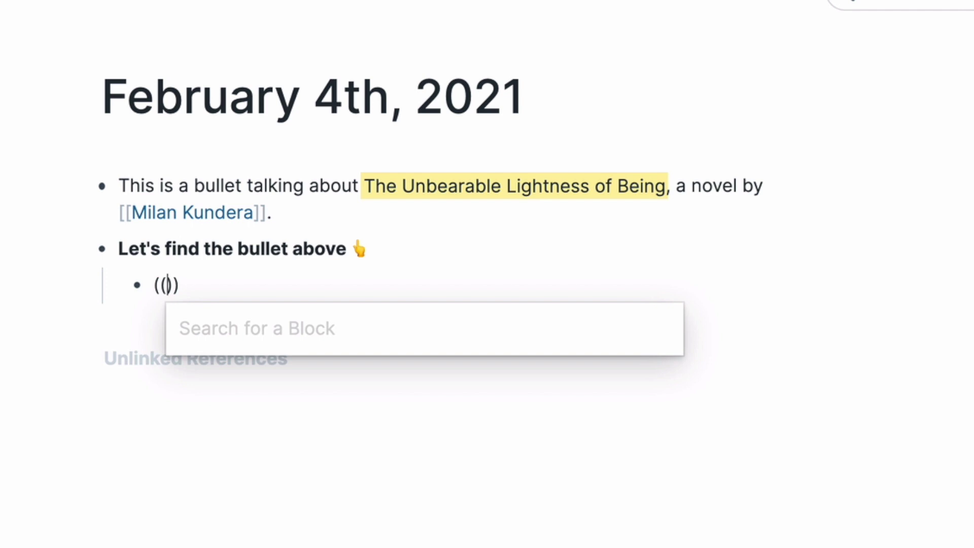
text(unbearable)
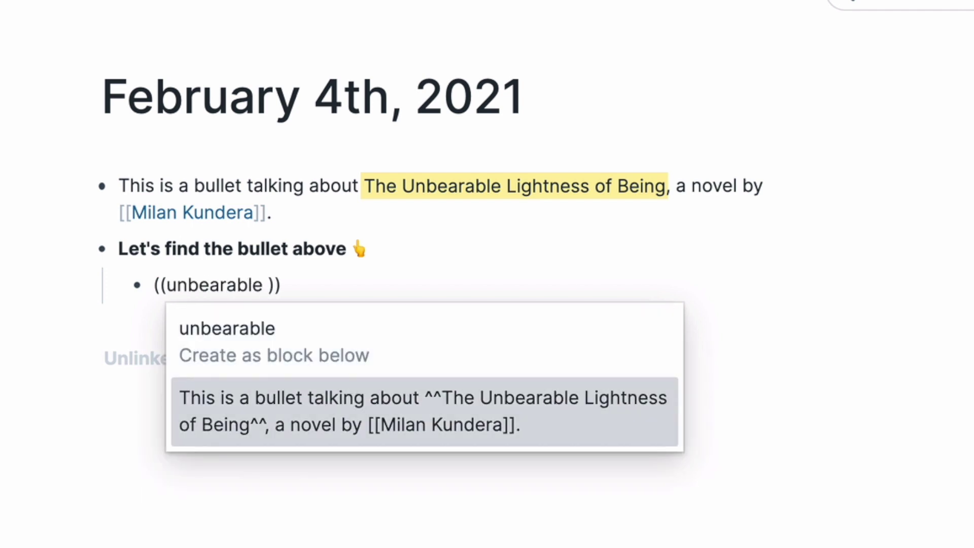
key(Return)
click(392, 474)
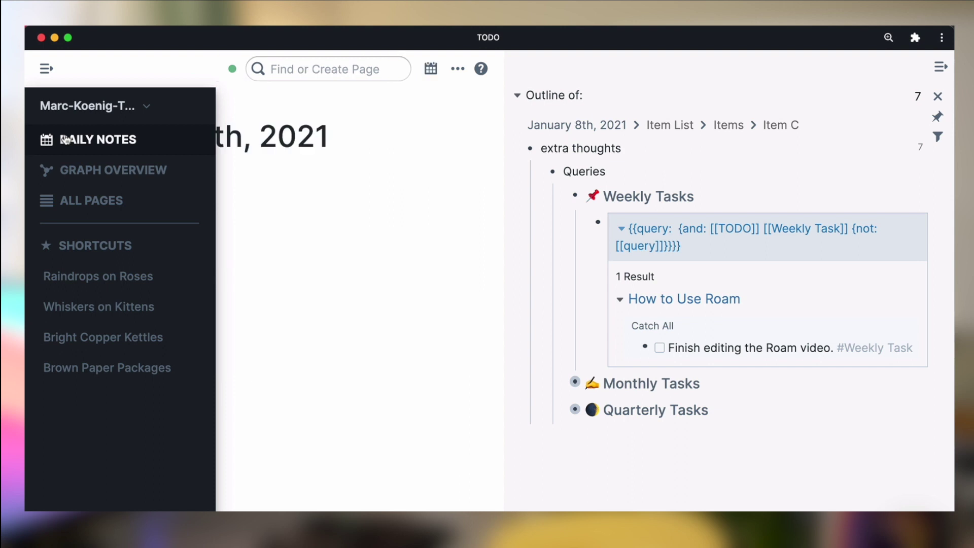
- On February 4th, 2021, reference 'Finish editing the Roam video.' under Today's Task List and tick it done
click(92, 139)
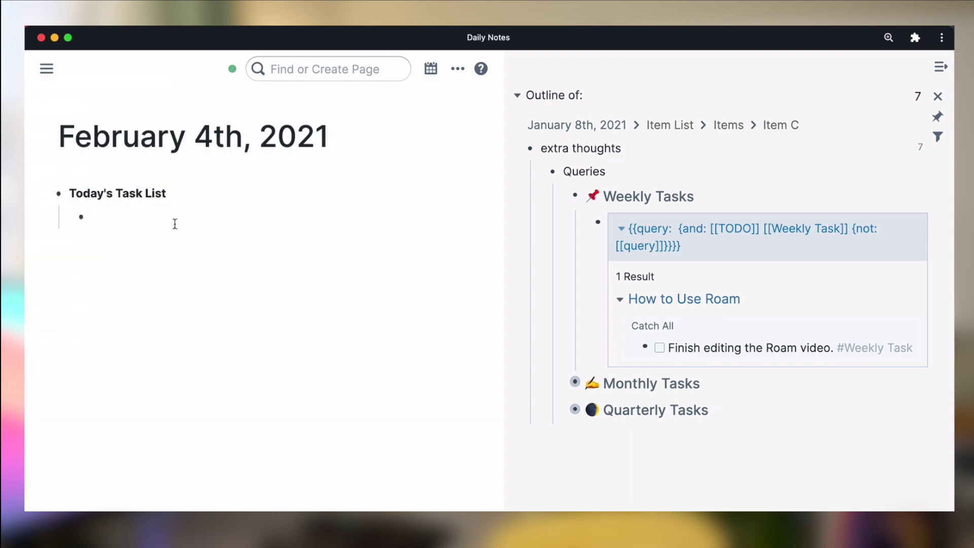
click(130, 212)
mouse_move(647, 350)
drag(648, 350, 102, 215)
key(BackSpace)
key(Escape)
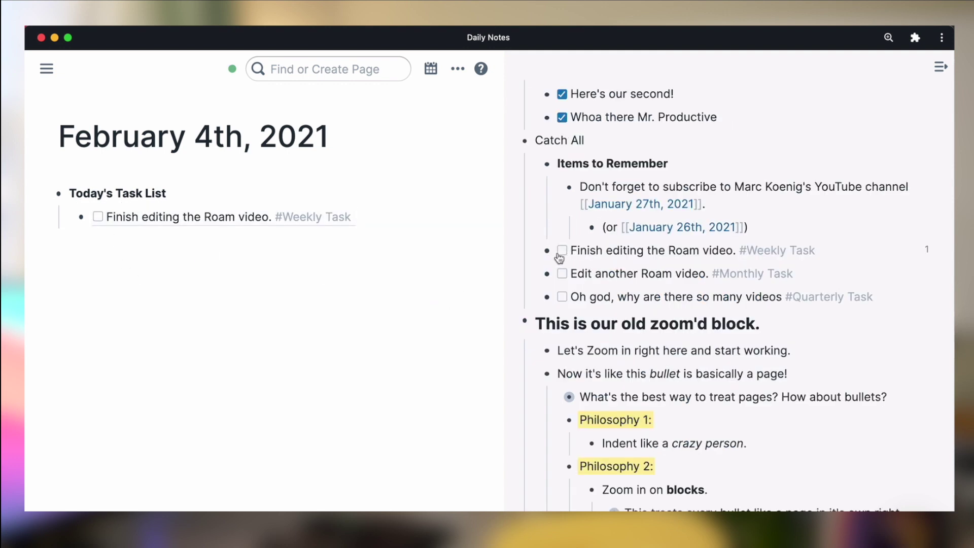
click(98, 217)
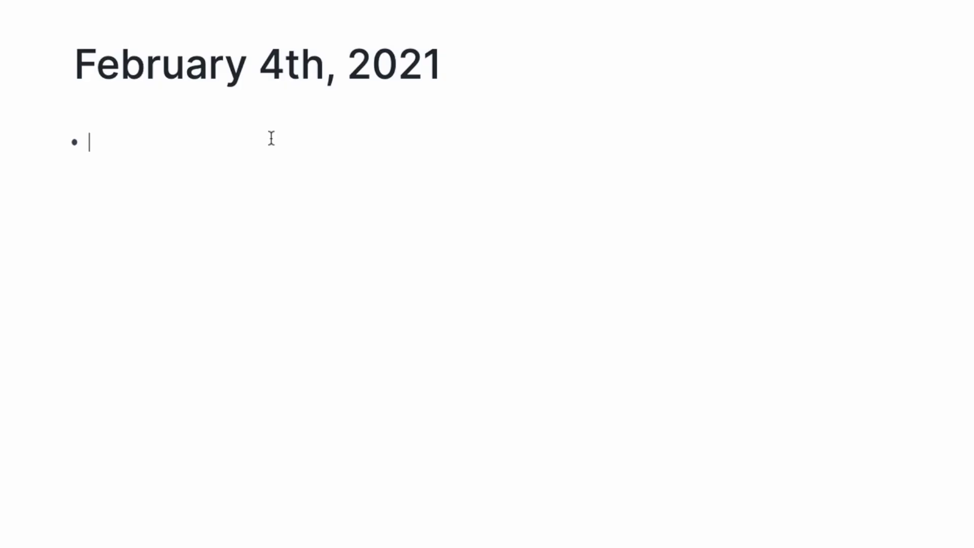
- Replace the 'Man, Roam is dope.' block reference with a full block embed
key(ctrl+v)
click(266, 269)
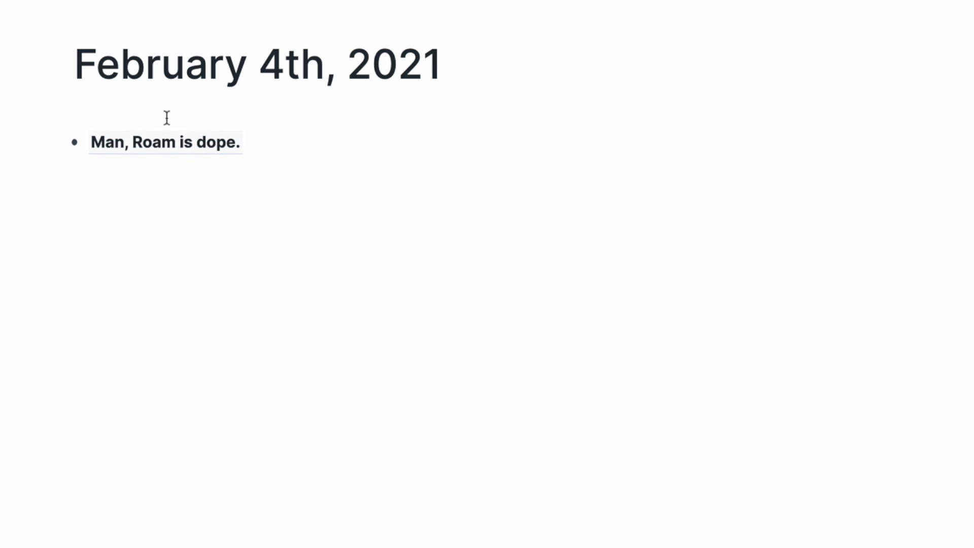
right_click(181, 152)
mouse_move(208, 246)
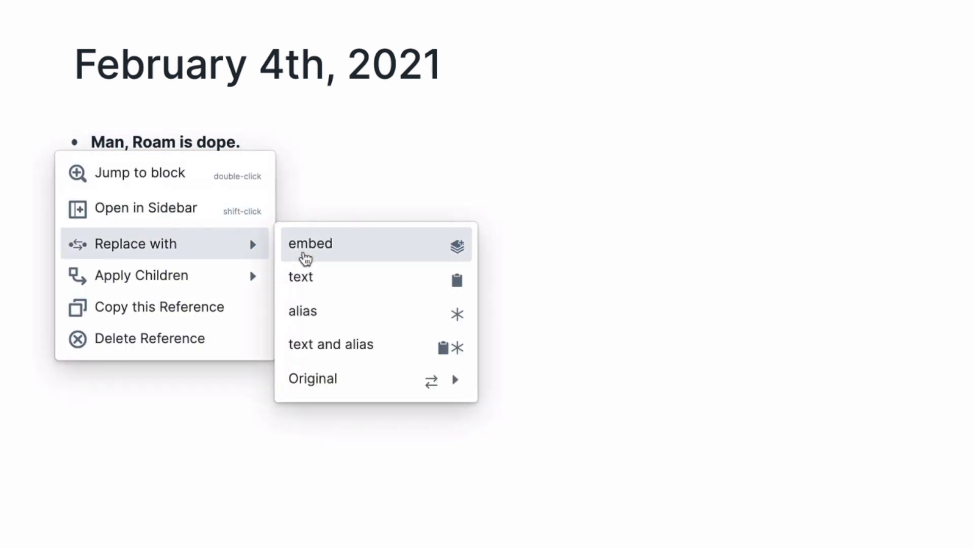
click(305, 257)
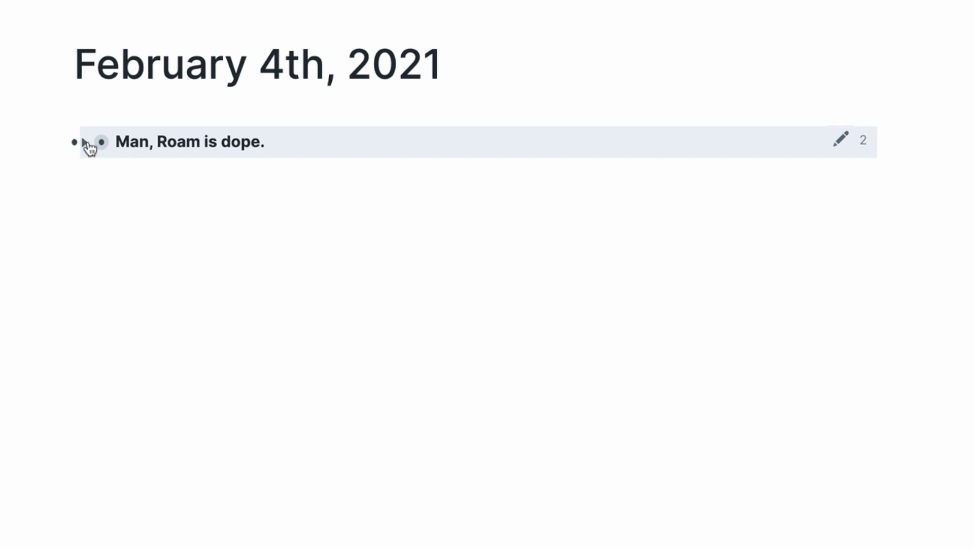
- Add the child line 'Let's modify this block right here! Booyaaaaaaaaaa' inside the expanded embed
click(88, 143)
key(Return)
text(Let's modify this )
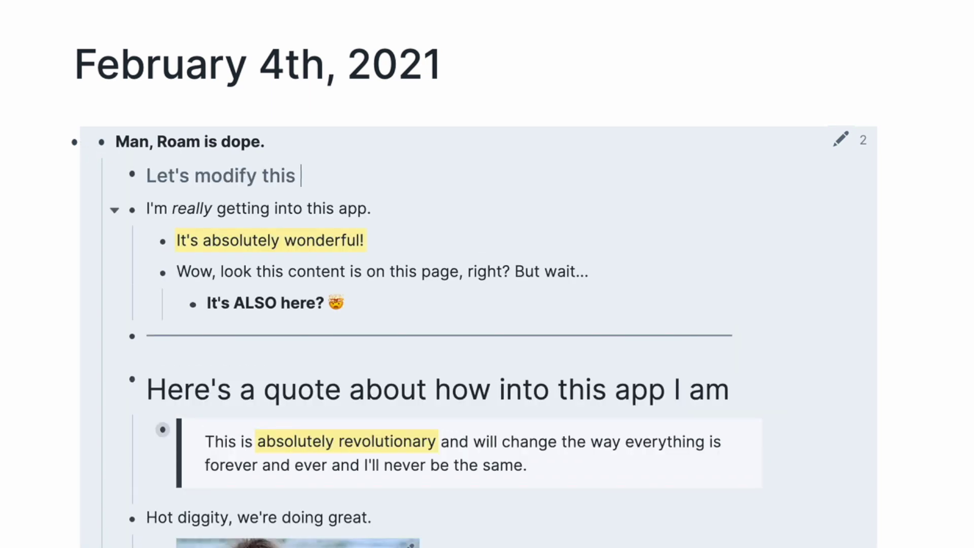
text(block right here! B)
key(BackSpace)
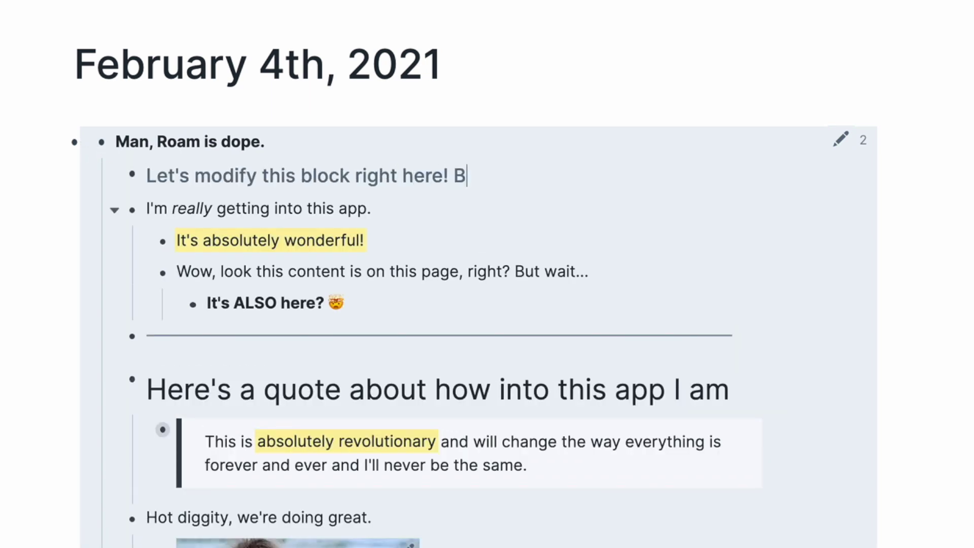
text(Booyaaaaaaaaa)
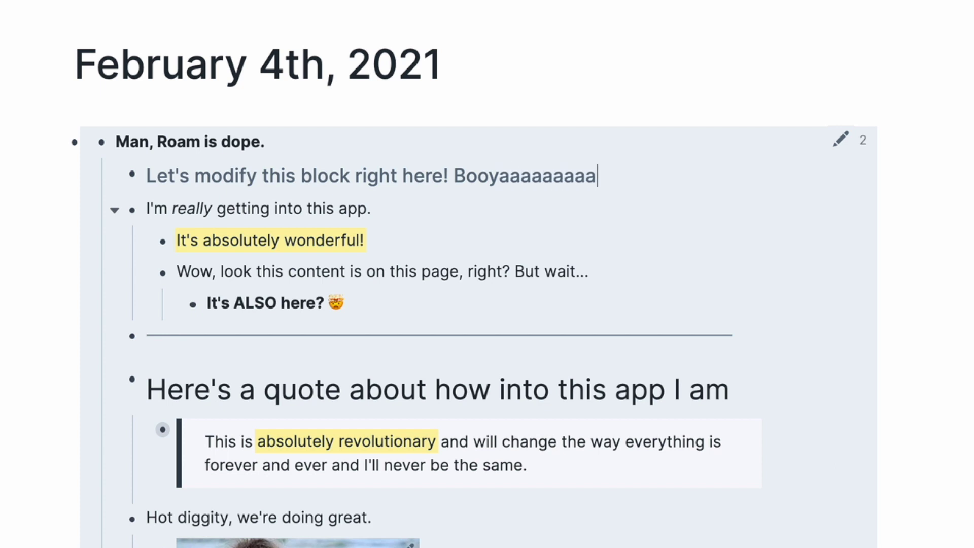
text(a)
click(86, 145)
click(86, 144)
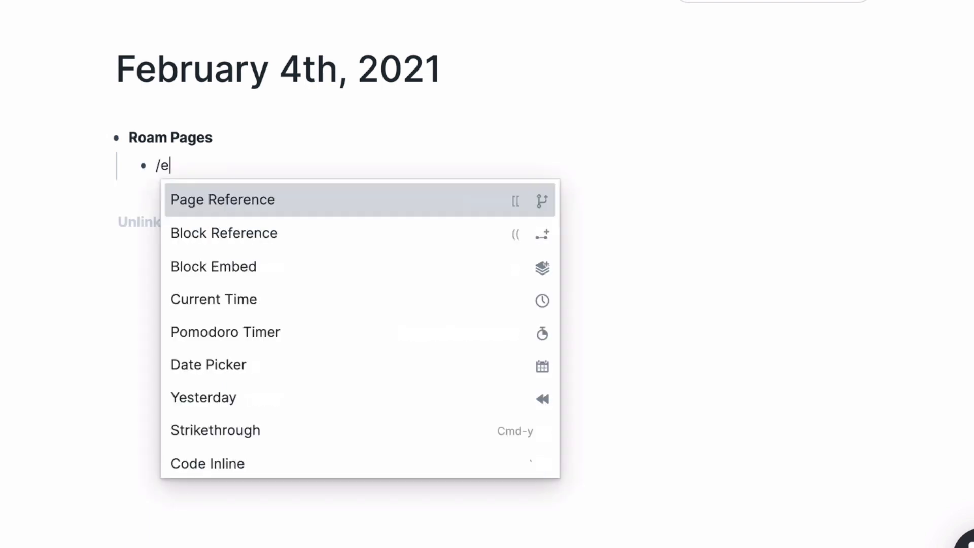
- Insert a /embed block under Roam Pages whose target is the [[How to Use Roam]] page
text(mbed)
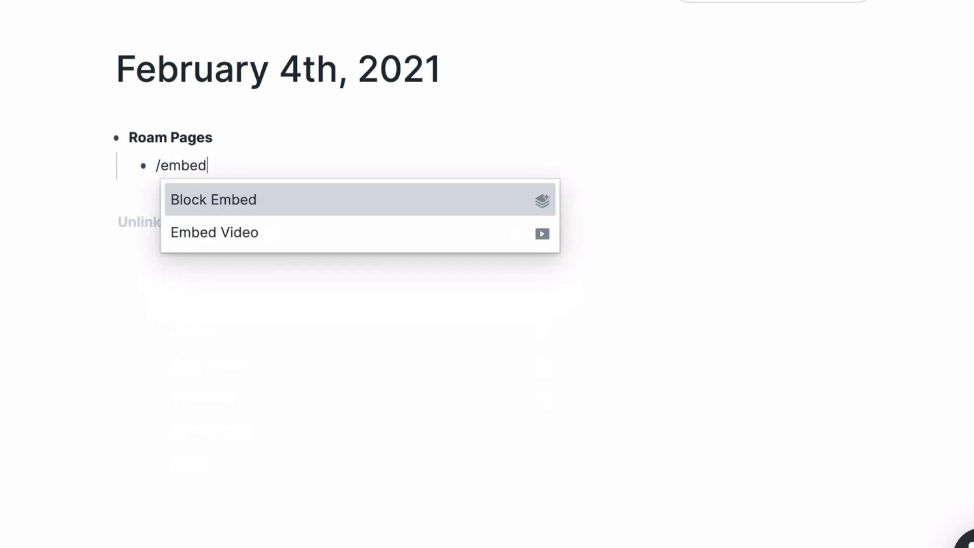
key(Return)
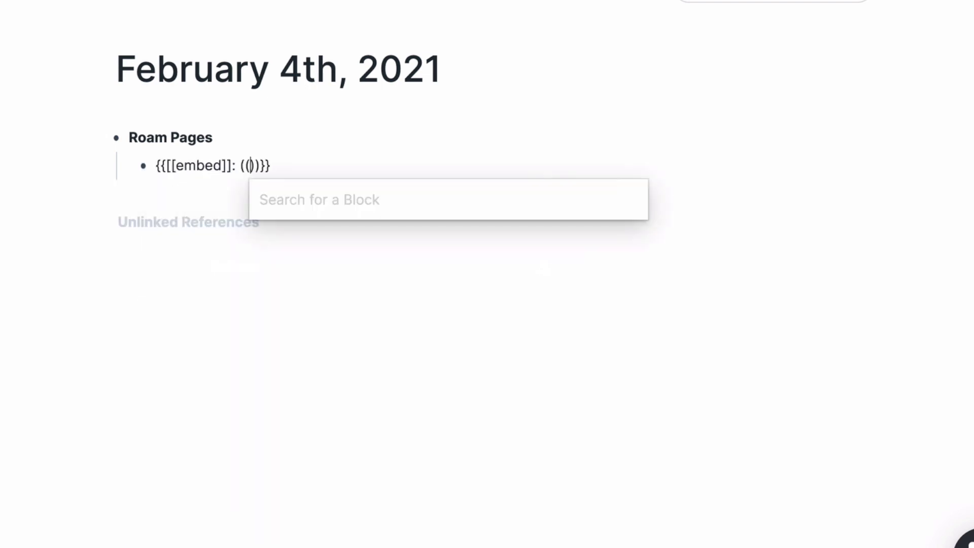
key(Escape)
drag(240, 166, 260, 165)
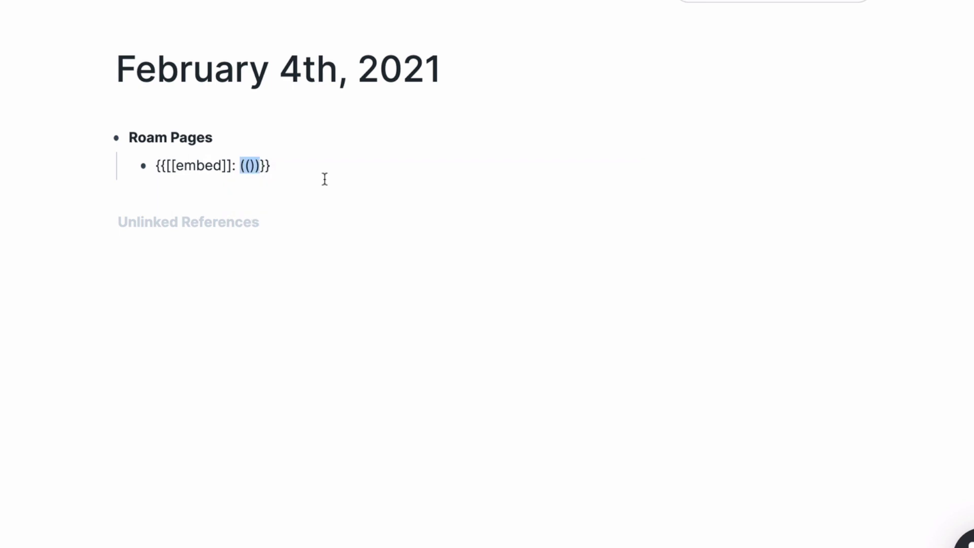
key(BackSpace)
text([[roam)
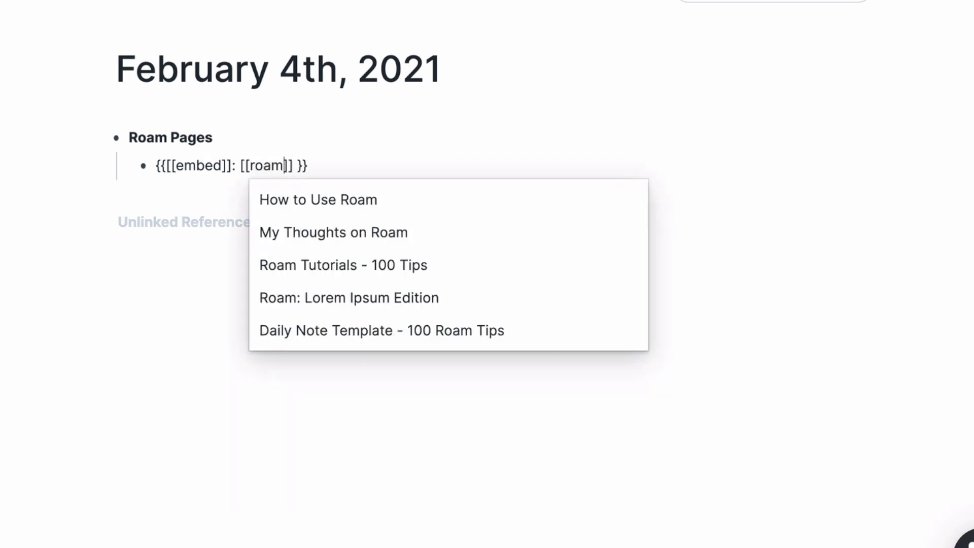
key(Return)
click(375, 433)
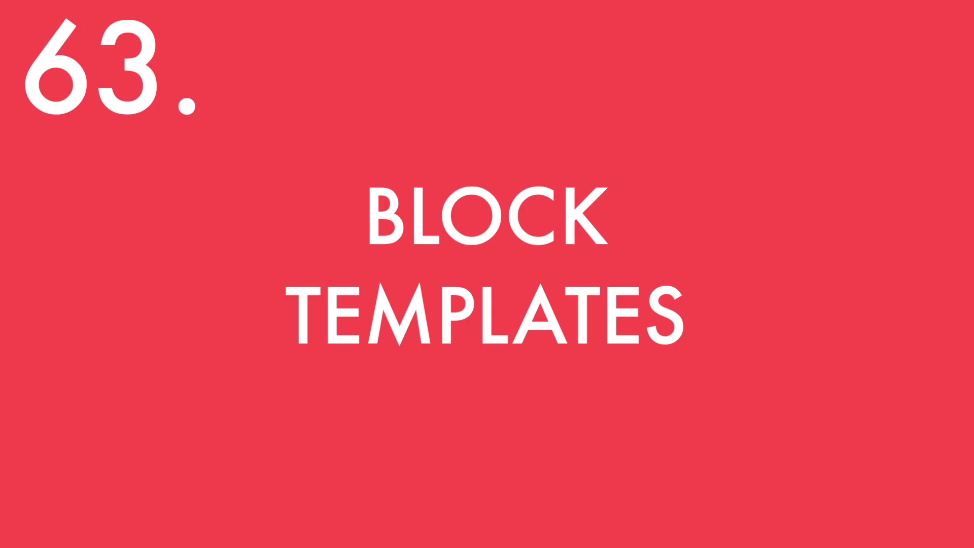
- Tag Daily Note - Journaling Prompt with [[roam/templates]], then insert it on February 4th via ;;
text([[)
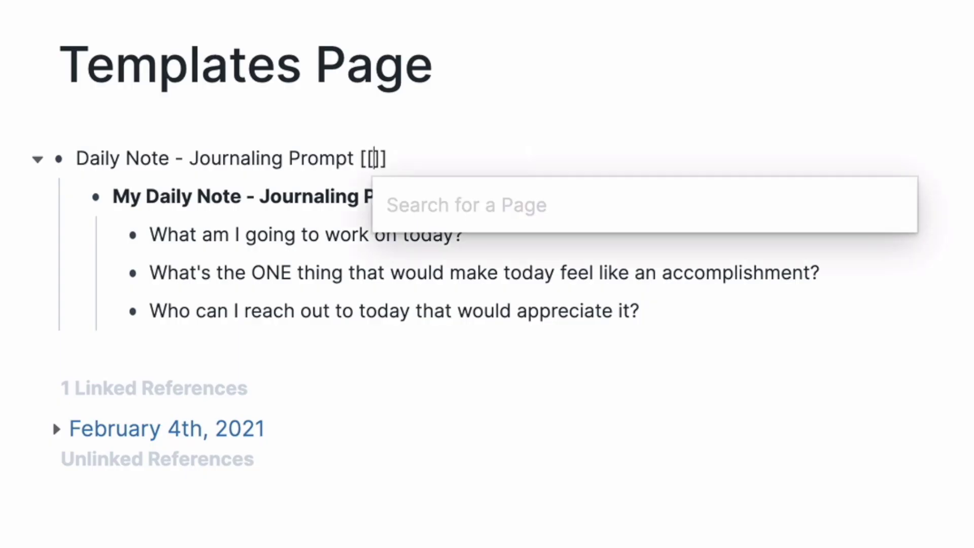
text(roam/templates)
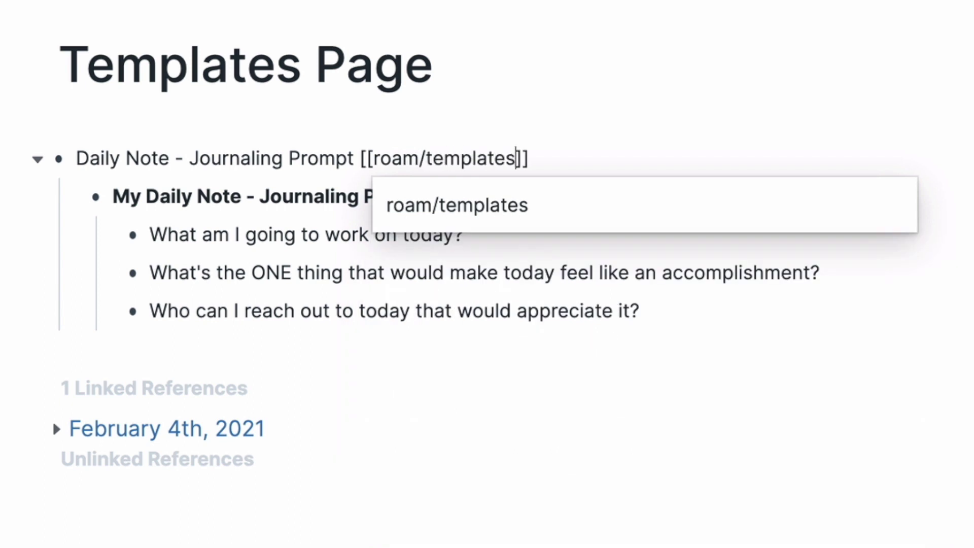
click(592, 424)
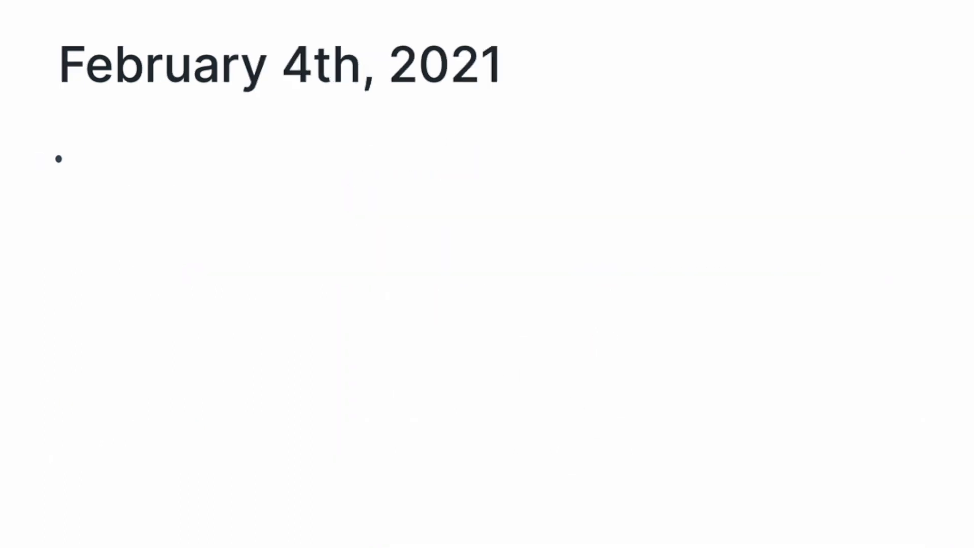
text(;;)
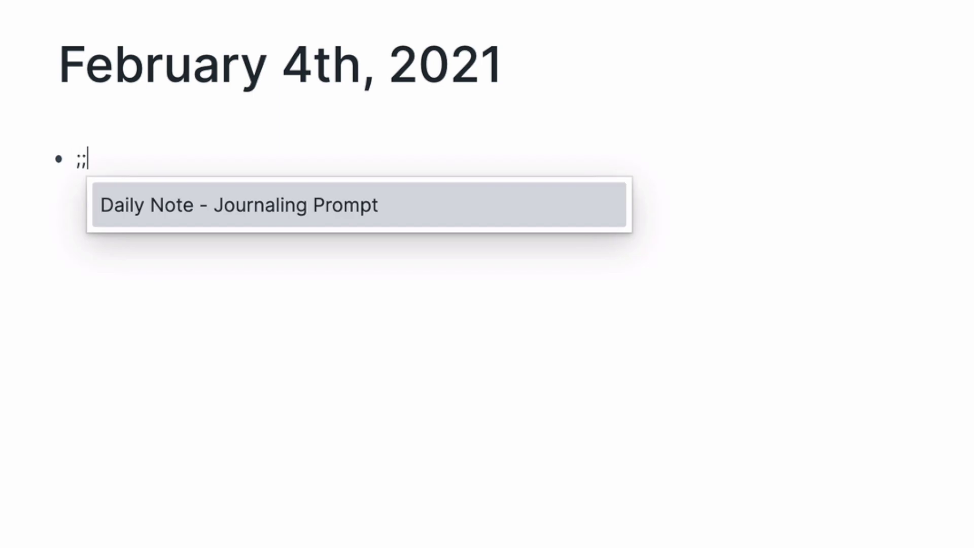
click(319, 219)
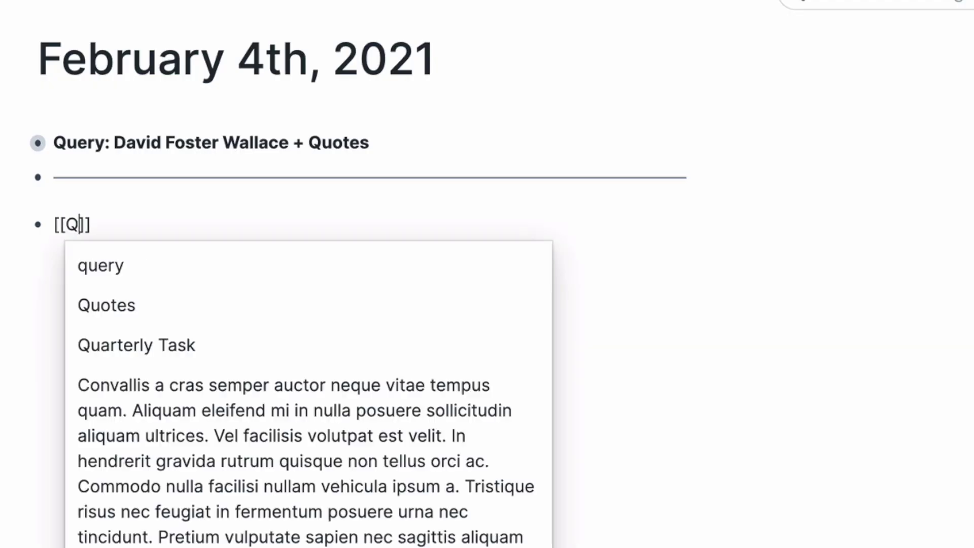
- Write a [[Quotes]] [[David Foster Wallace]] line and paste the quote as its indented child
text(uotes)
key(Return)
text([[David)
key(Return)
key(Return)
key(Tab)
text(📚 📚 📚 "I do things like get in a taxi and say, "The library, and step on it.")
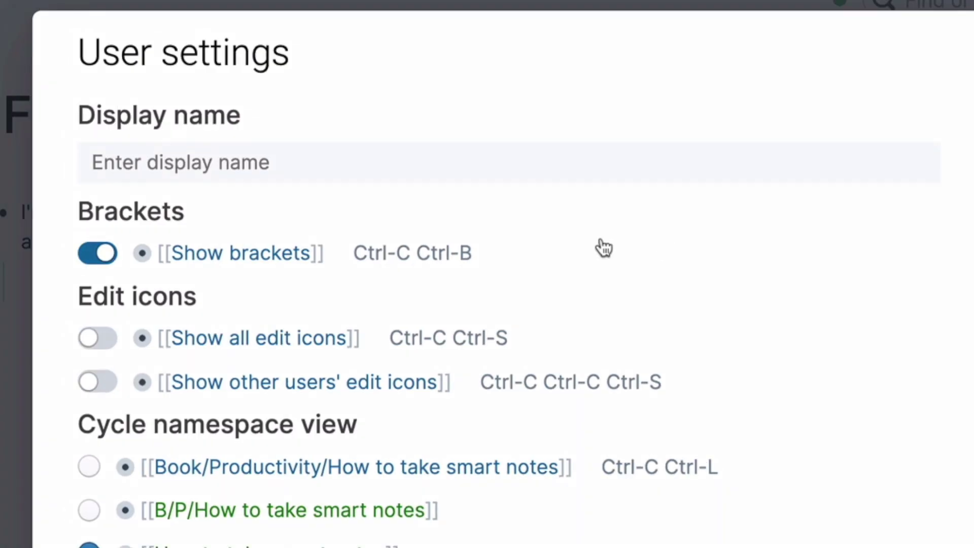
- Turn off Show brackets and tag the quote with #[[Roam Research]] and #[[Quotes]]
click(105, 257)
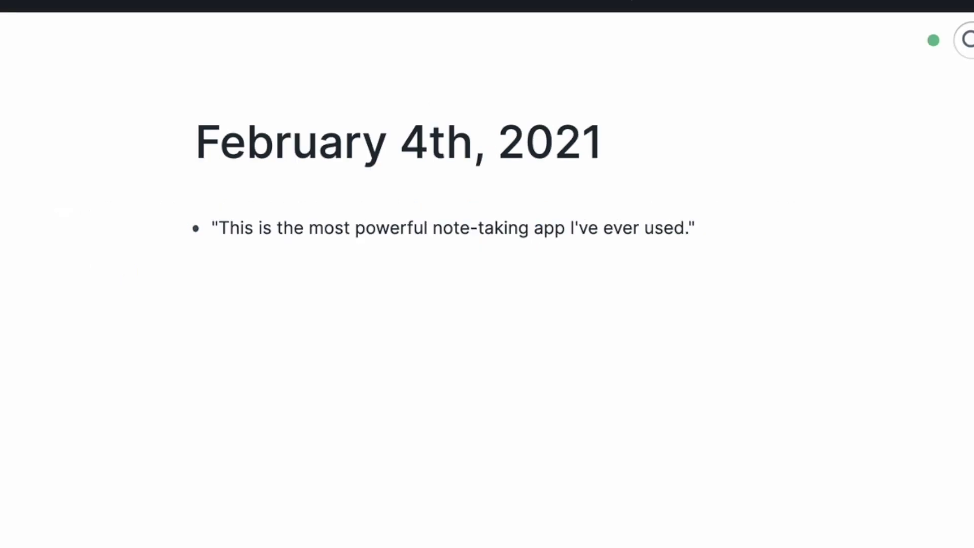
text(#)
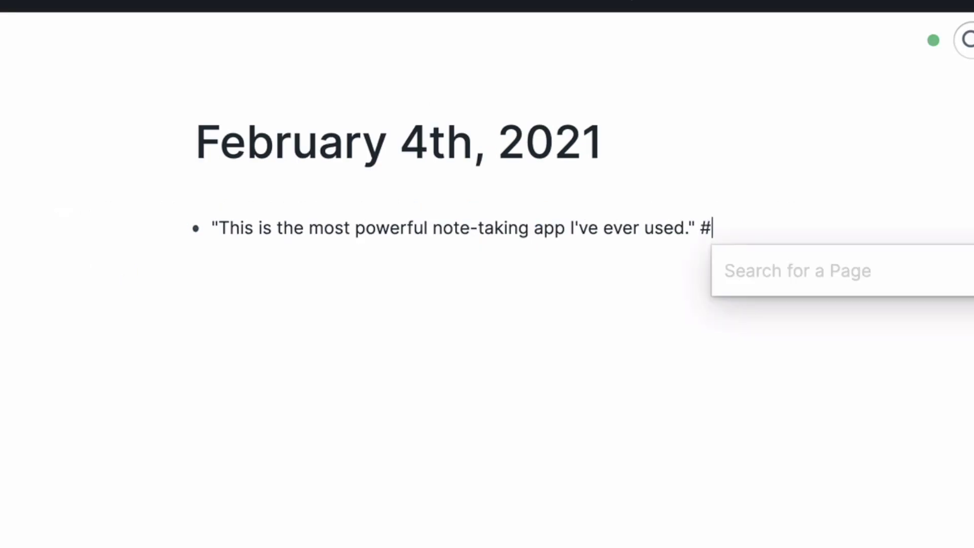
text([[Roam Re)
key(Return)
text(#[[Quotes)
click(780, 290)
- Move the quote's tags onto their own second line within the block
click(698, 228)
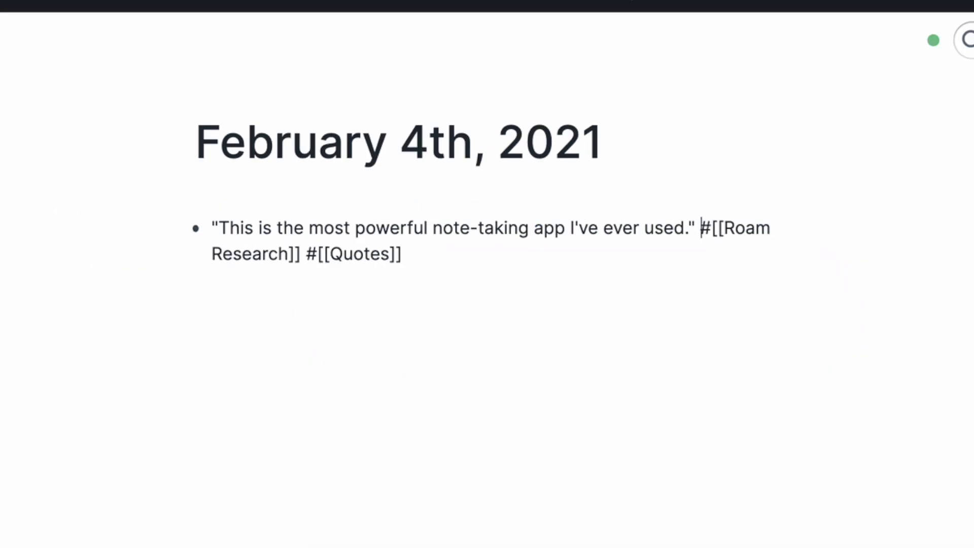
key(shift+Return)
click(524, 534)
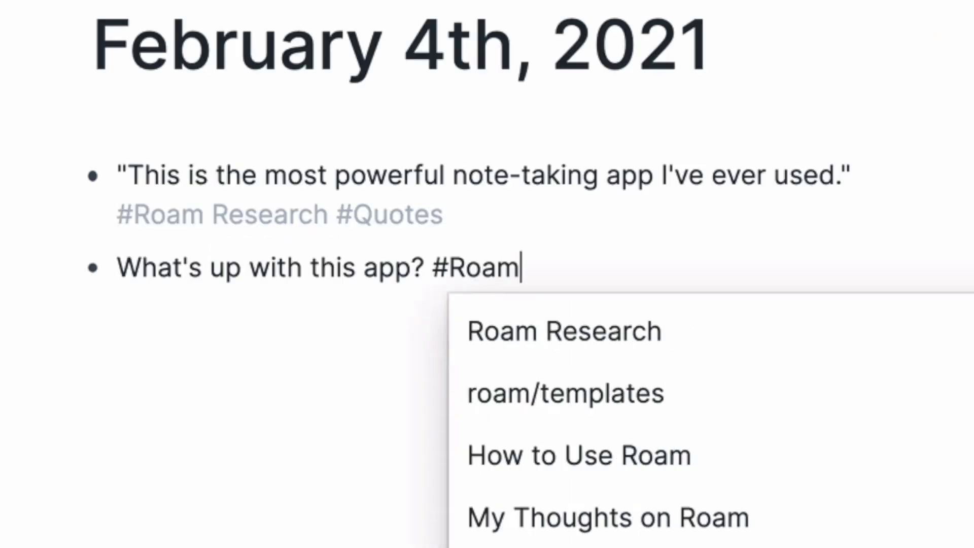
key(Escape)
click(627, 296)
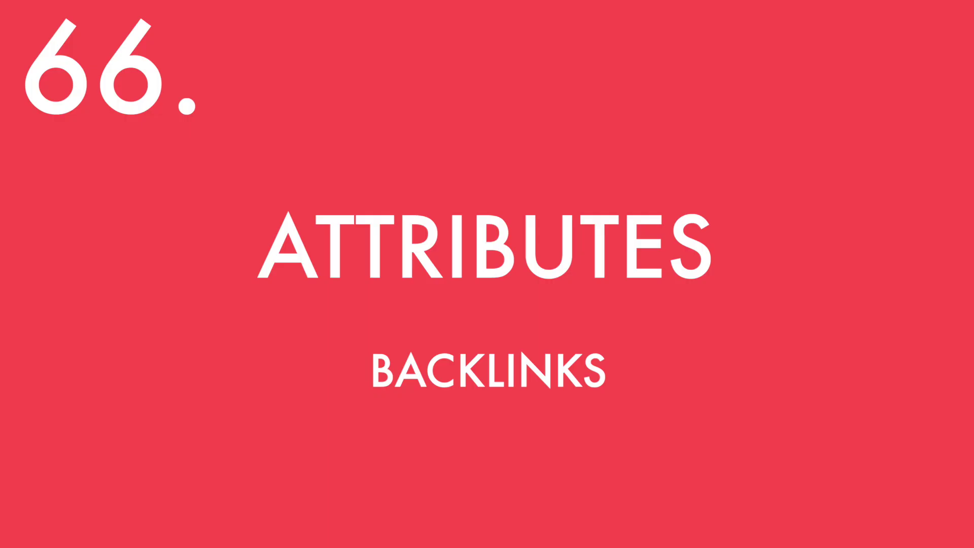
- Add Type:: App, Genre:: Productivity, Release Date:: 2019 attributes and a Type-and-Genre query
text(Type)
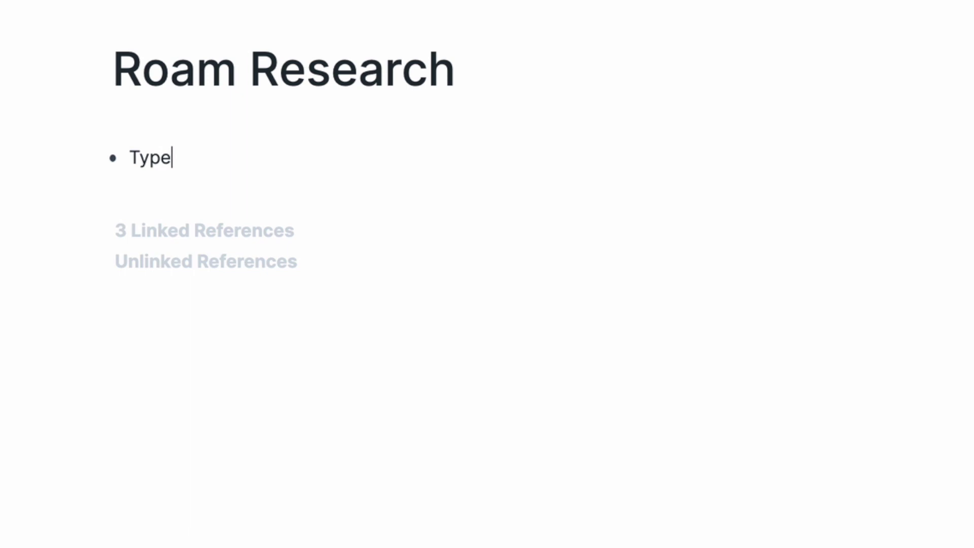
text(:: App)
key(Return)
text(Genre:: Productivity)
key(Return)
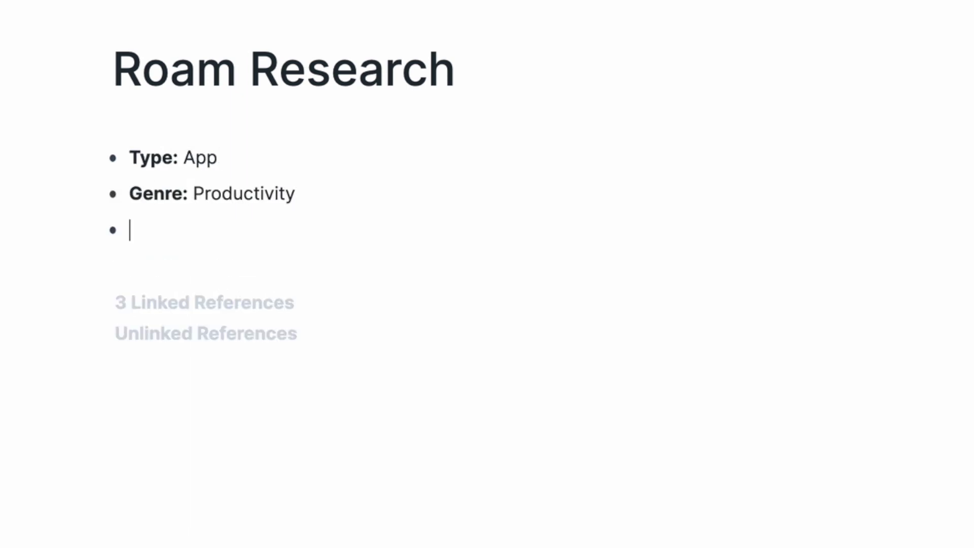
text(Release Date:: 2019)
key(Escape)
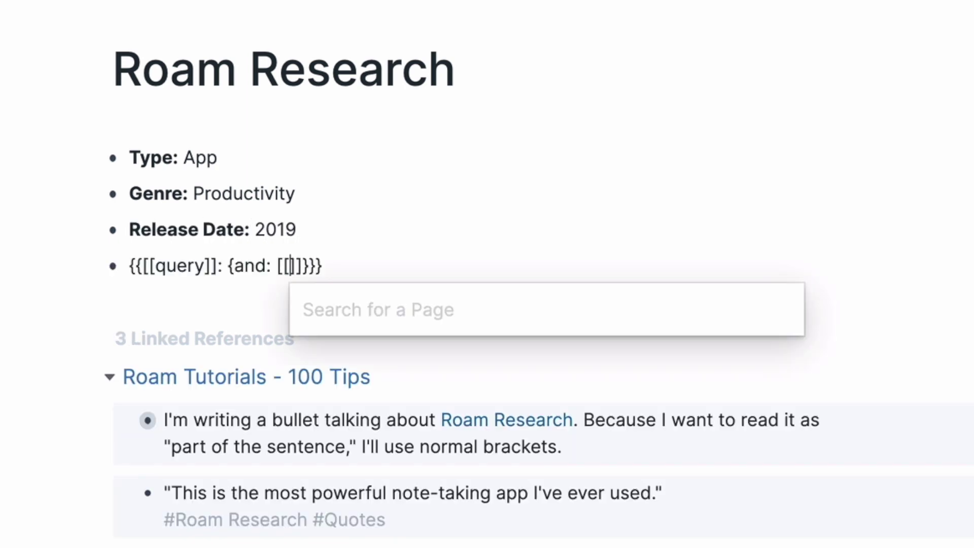
text(Type]] [[Genre]])
key(Escape)
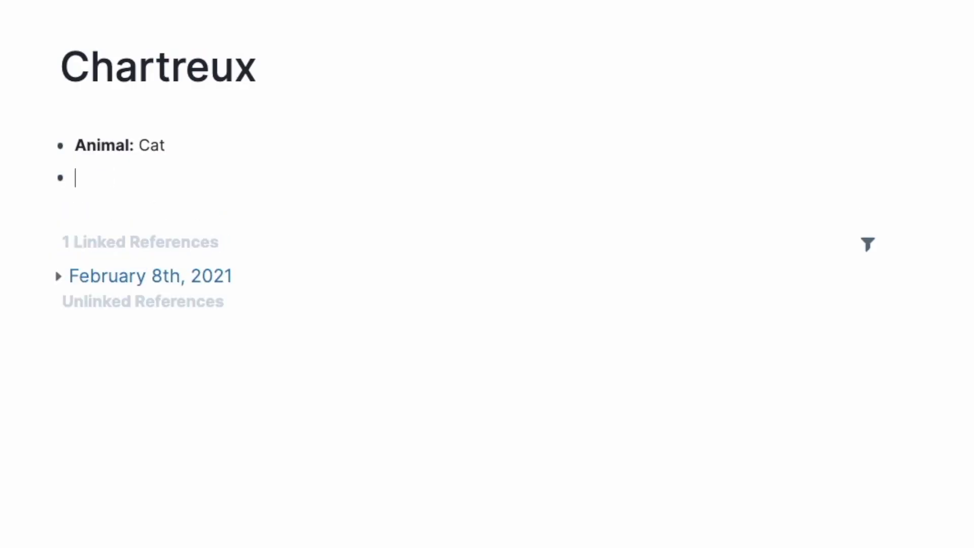
- Add Size:: Medium and Weight-Min (lbs):: 10 attributes to the Chartreux page
text(Size:: Medium)
key(Return)
text(Weight-Min (lbs):: 10)
key(Left)
key(Left)
key(Left)
key(Left)
key(Left)
text((lbs)
key(shift+Home)
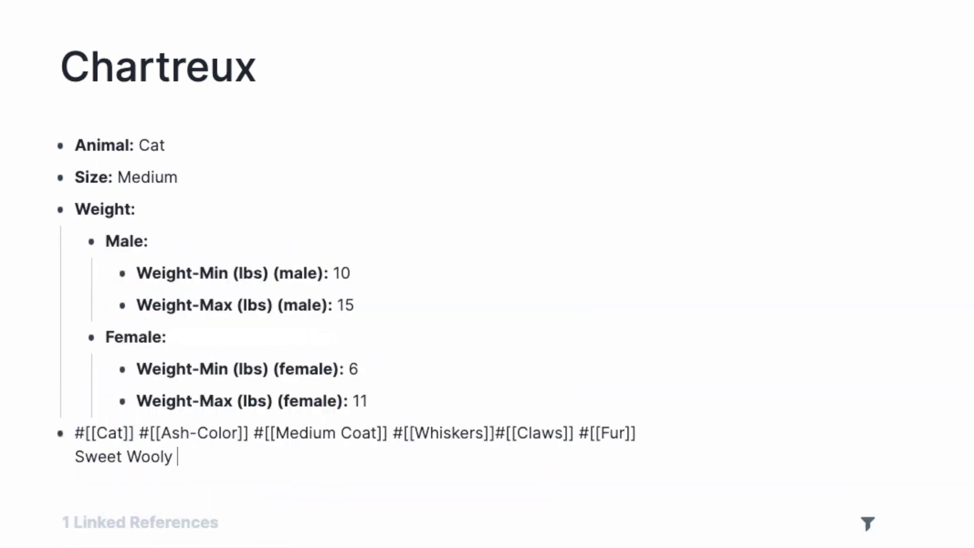
- Type a line of cat-trait tags: Loving, Gentle, Friendly, Good Mouser, Hunter, Cat Eyes, and more
text(Loving Gentle Friendly Good Mouser Hunter Cat Eyes Floofy Cheeks Ears that Twitch Tail Flicks when Irate)
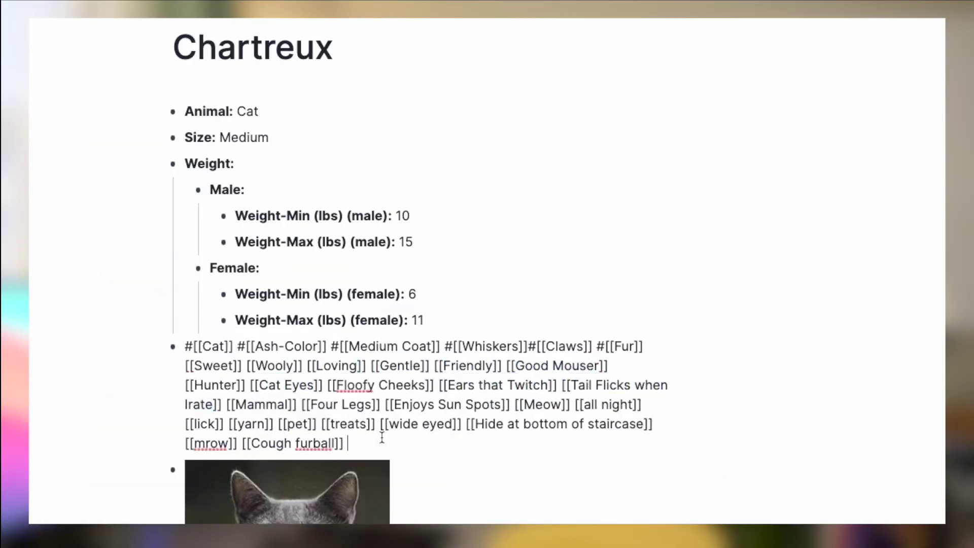
text([[)
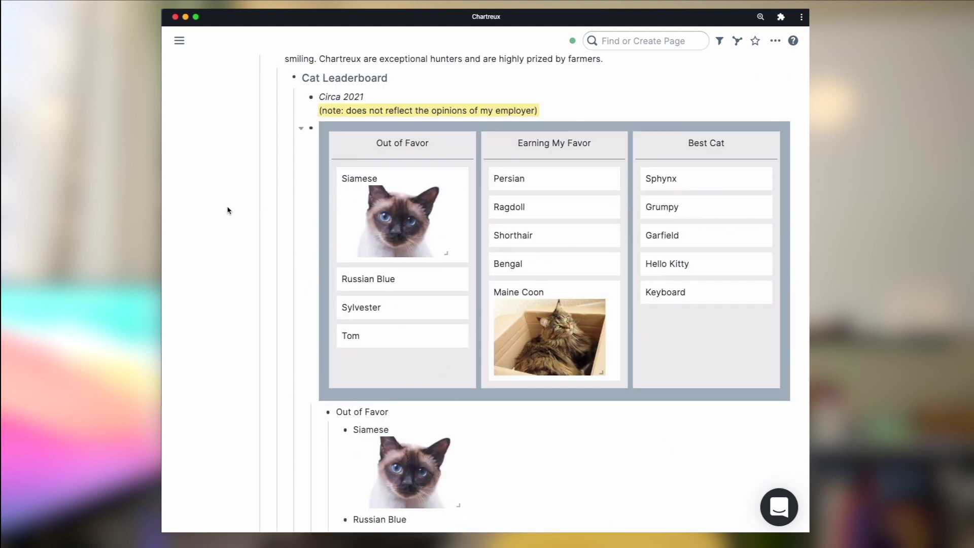
scroll(667, 285, up, 15)
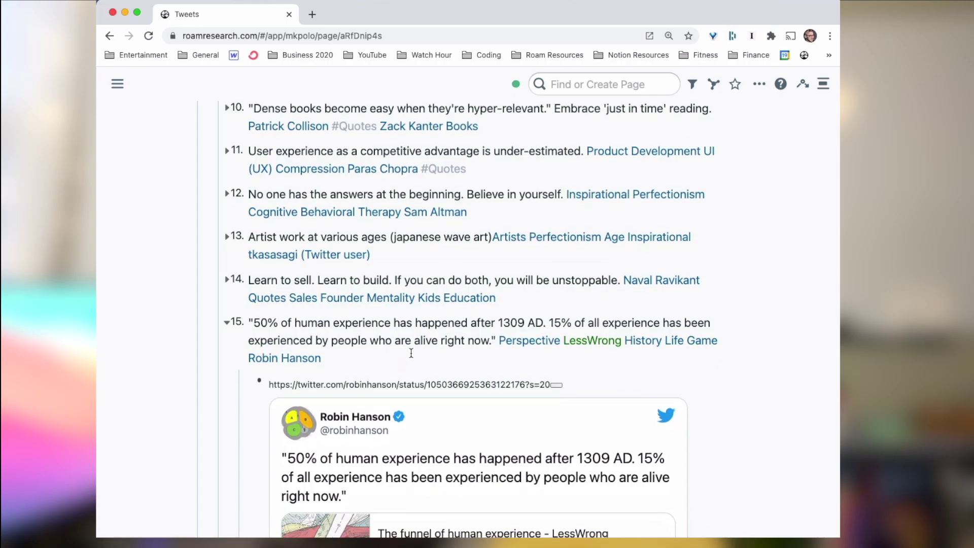
- Write the tweet summary tagged #[[Premature Optimization]] #[[Book/Systems Bible]] #[[Systems]] under Tweets to Save
scroll(331, 239, down, 3)
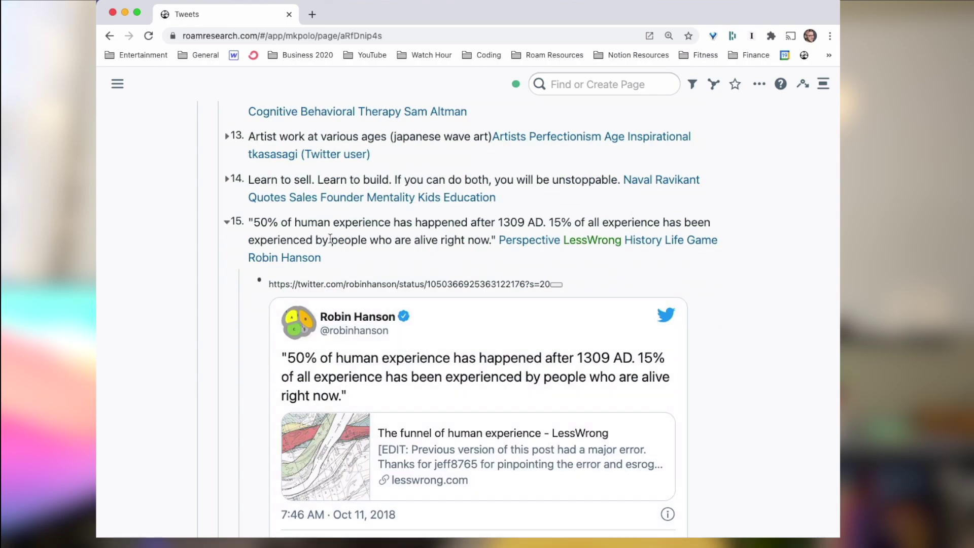
text(It's easy to prematurely formalize or systematize processes that )
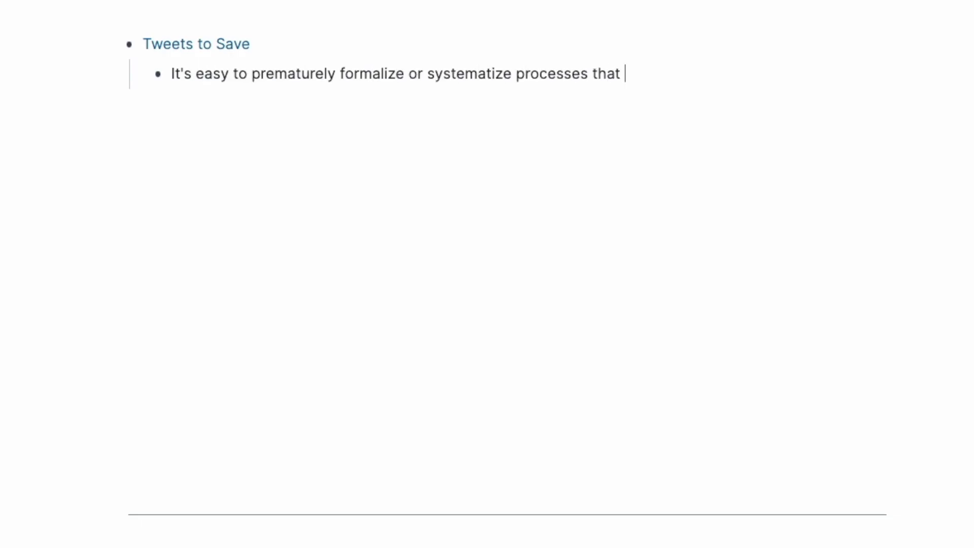
text(would be easier and more effective done ad hoc or organically. #[[Viskan "visakanv" Veerasamy]])
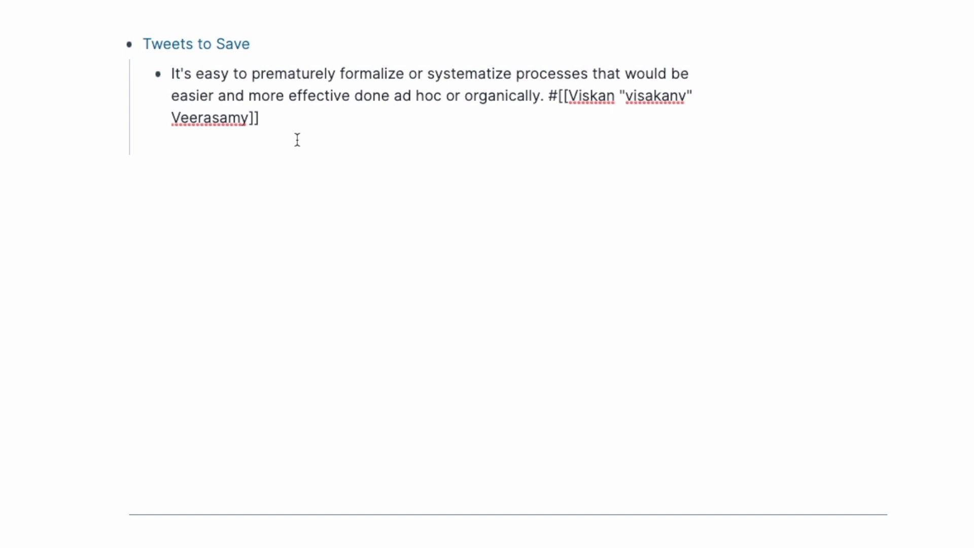
key(shift+Return)
text(#[[Premature Optimization]] #[[Book/Systems Bible]] #[[Systems]]])
key(Return)
- Paste the tweet link as an indented child so it embeds, plus the tweet's text
key(Tab)
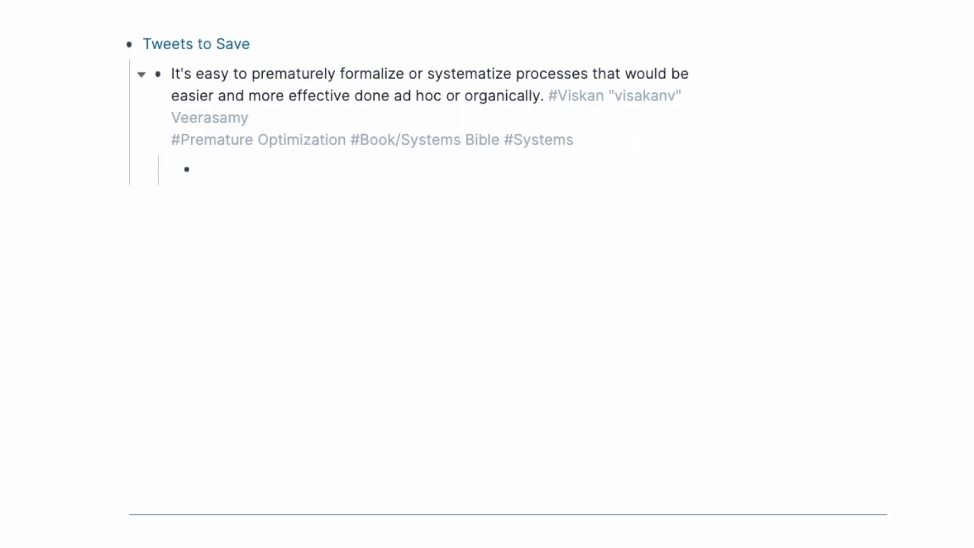
key(ctrl+v)
key(Escape)
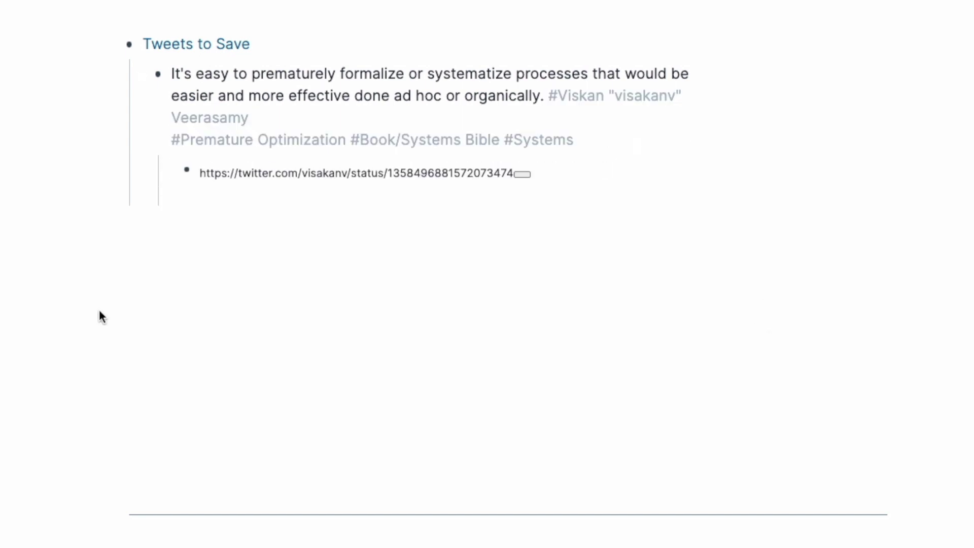
click(142, 75)
click(491, 228)
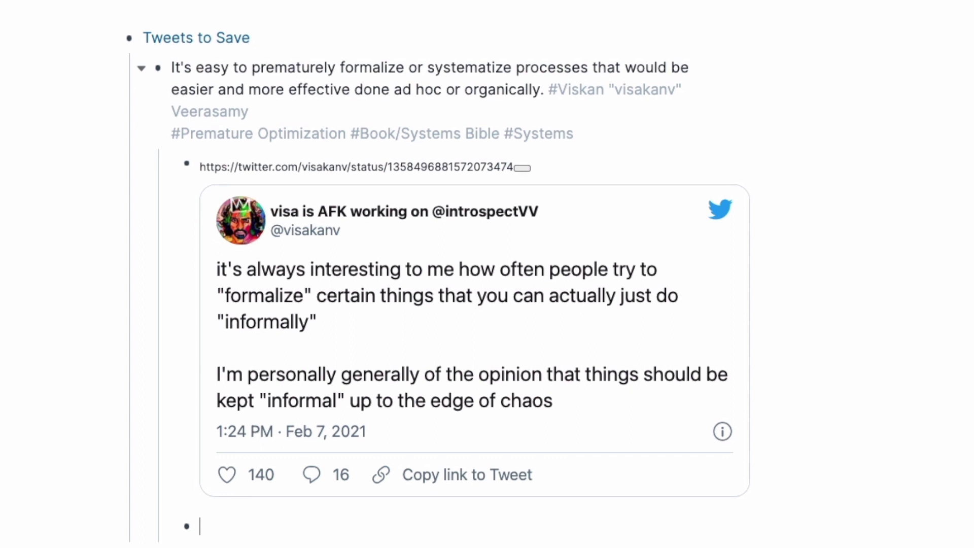
text(it's always interesting to me how often people try to "formalize" certain things that you can actually just do "informally")
- Nest the tweet link and text under a 'Full Tweet:' parent block and collapse it
click(201, 114)
text(Tweet:)
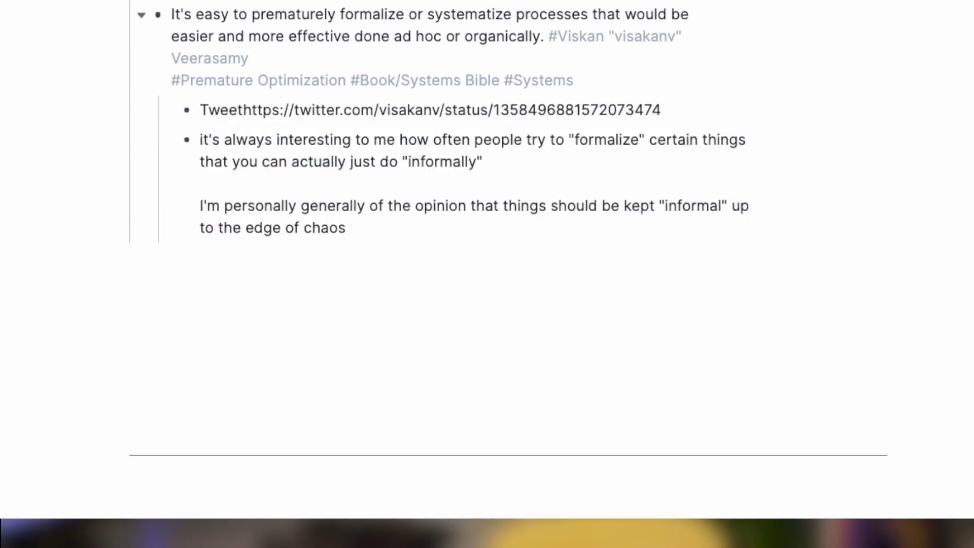
key(Return)
key(Tab)
key(Down)
key(Tab)
key(Up)
key(Up)
text(F)
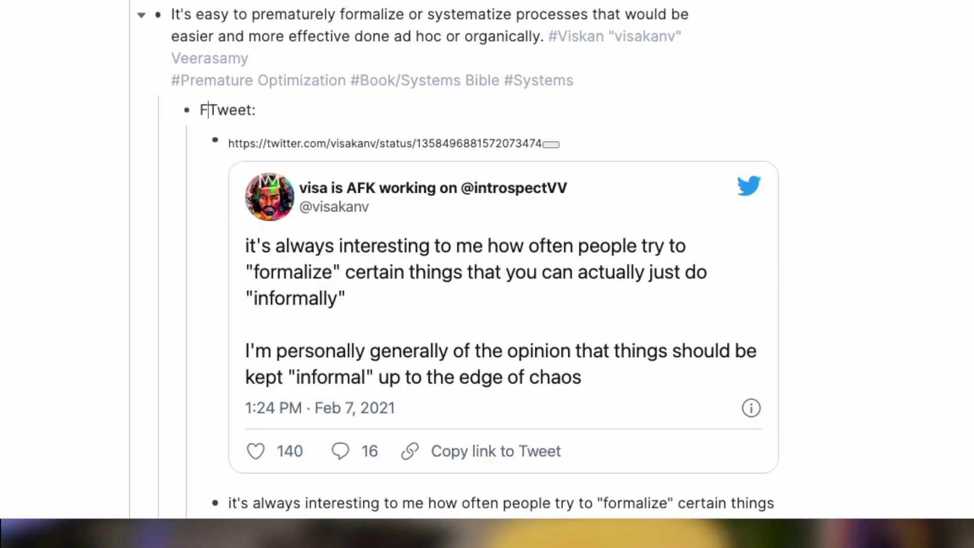
key(ctrl+Up)
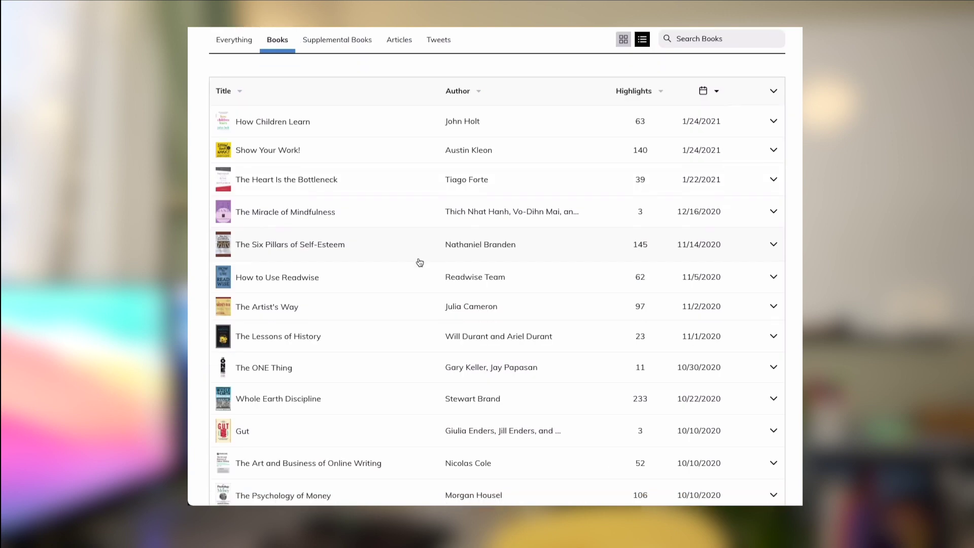
- Scroll through the saved highlight cards of How Children Learn in Readwise
scroll(419, 262, down, 3)
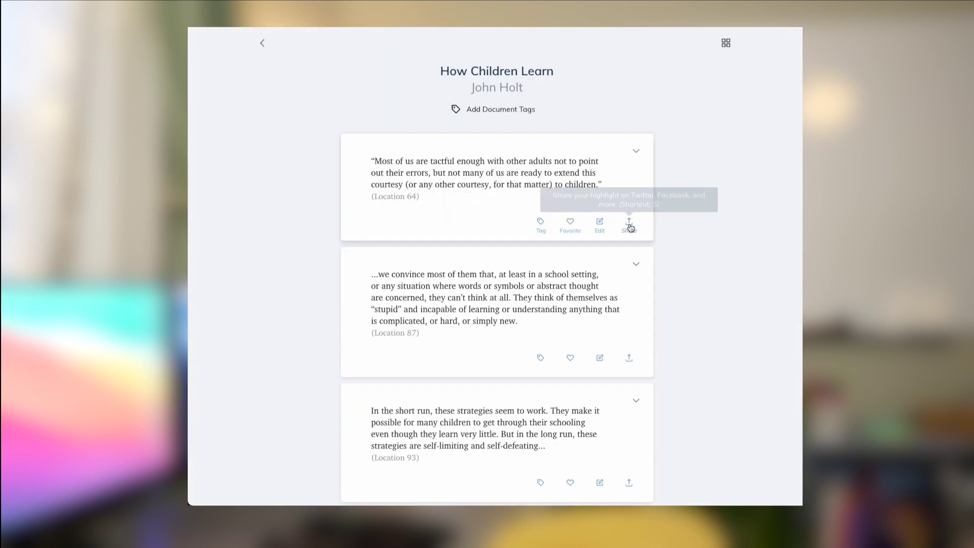
scroll(638, 246, down, 6)
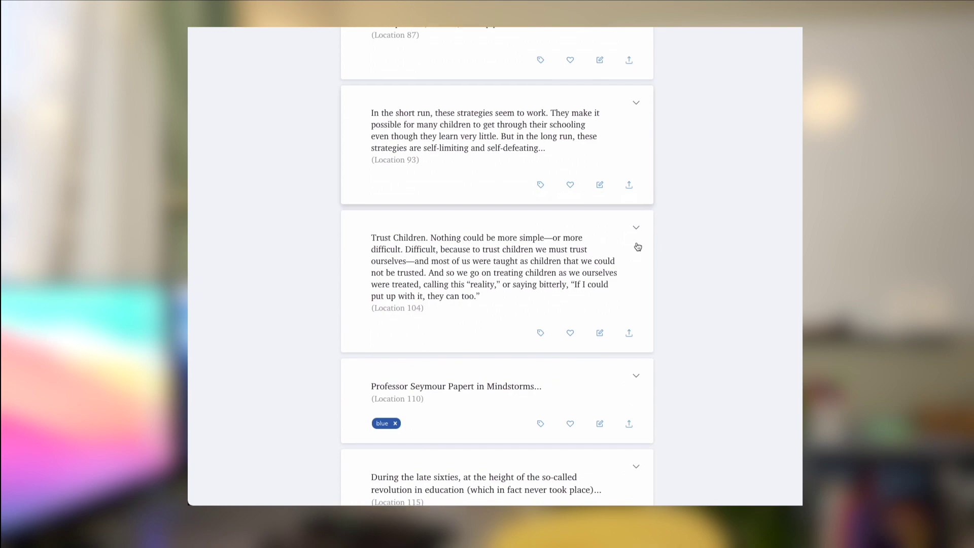
scroll(638, 246, down, 1)
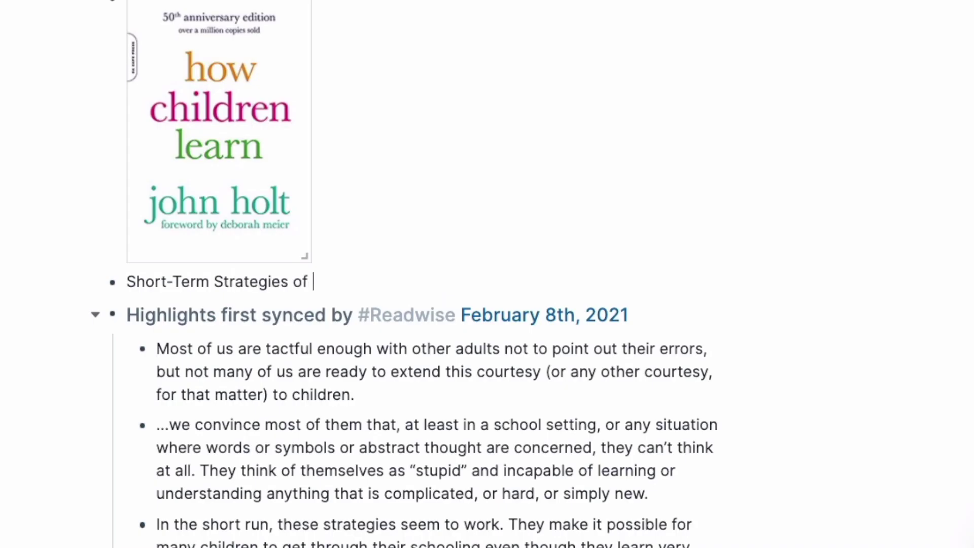
- Write 'Short-Term Strategies of [[Coercion]] can…', nest the Readwise highlight under #[[Show, Don't Tell]], and select the email body
text([[Coercion]] can)
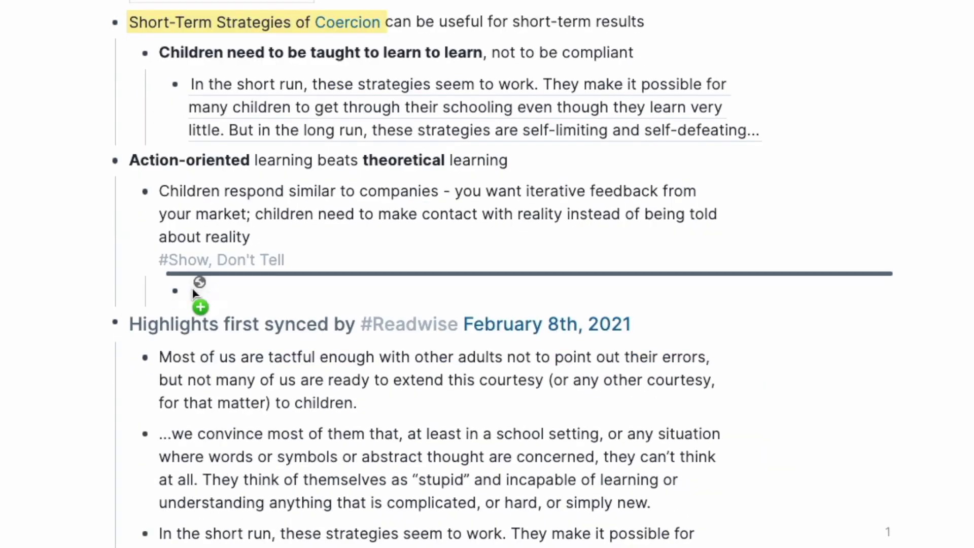
drag(193, 293, 193, 293)
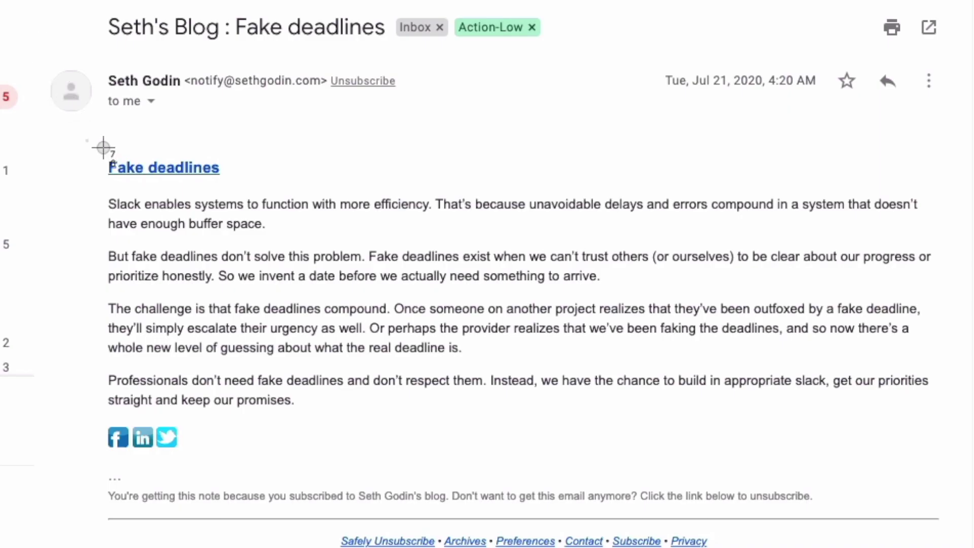
drag(85, 139, 956, 419)
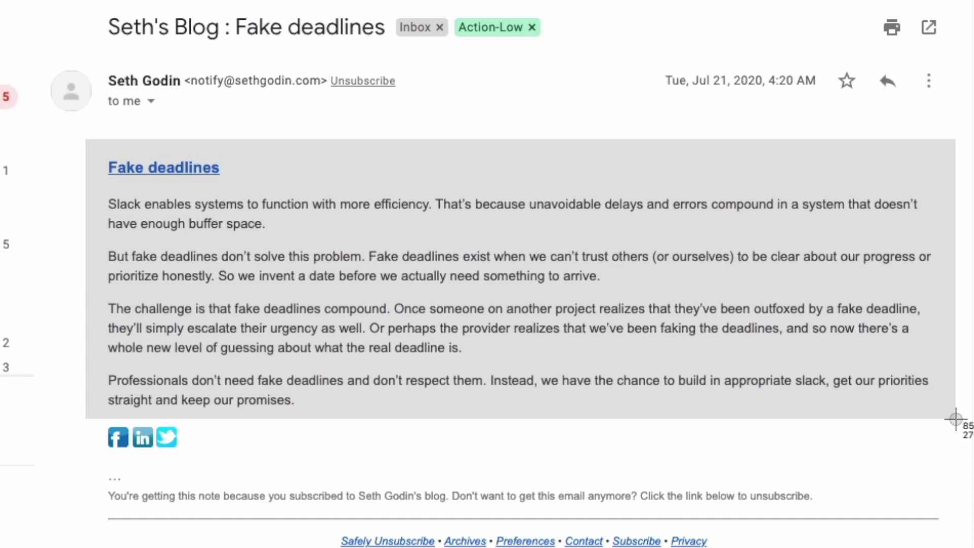
- Paste a screenshot of the 'Fake deadlines' email body under the Seth Godin quote
drag(957, 419, 956, 419)
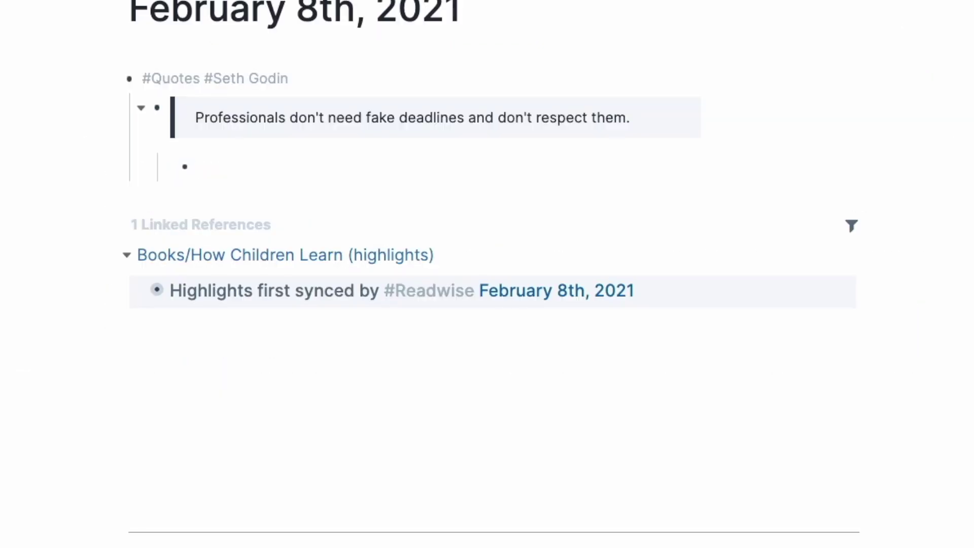
key(ctrl+v)
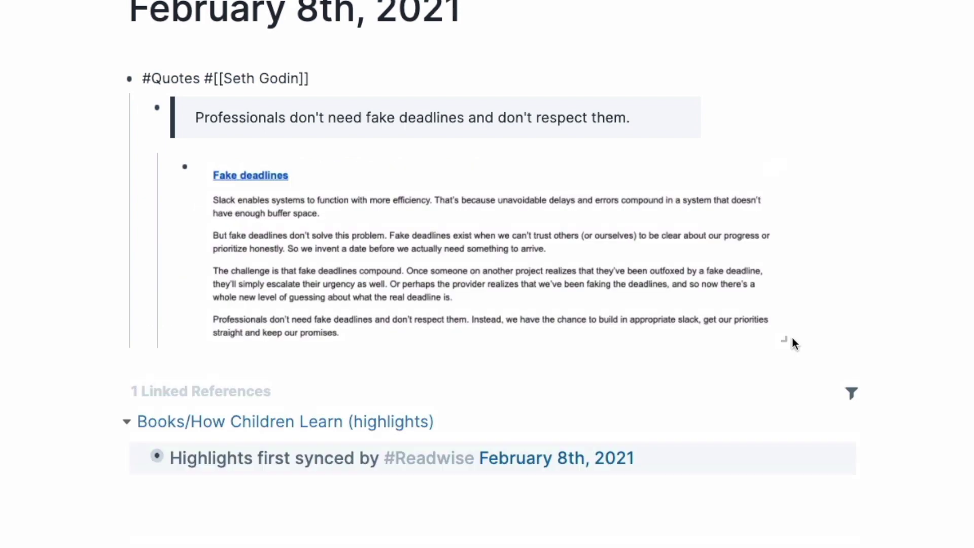
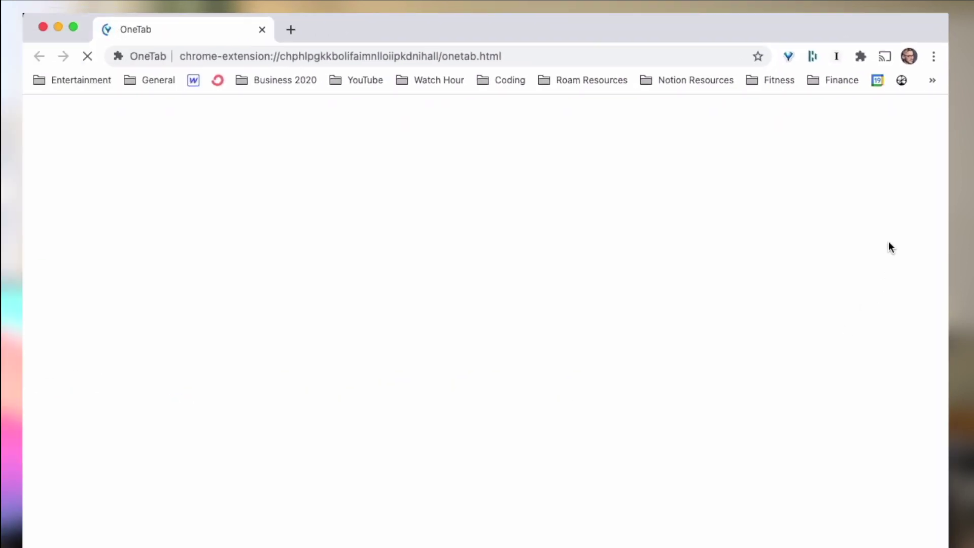
- Select the full tab-URL list in the Export URLs box of OneTab's Export / Import page
click(857, 146)
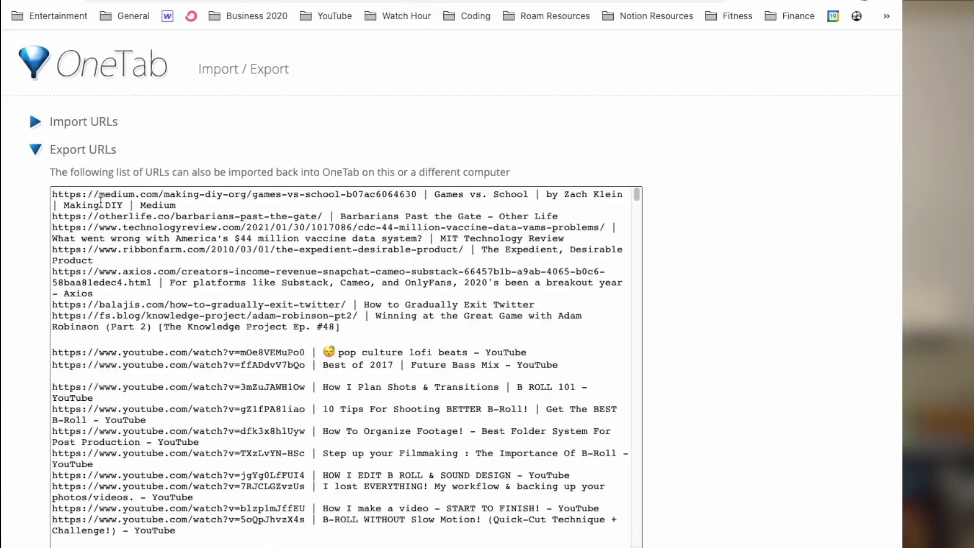
drag(52, 194, 440, 326)
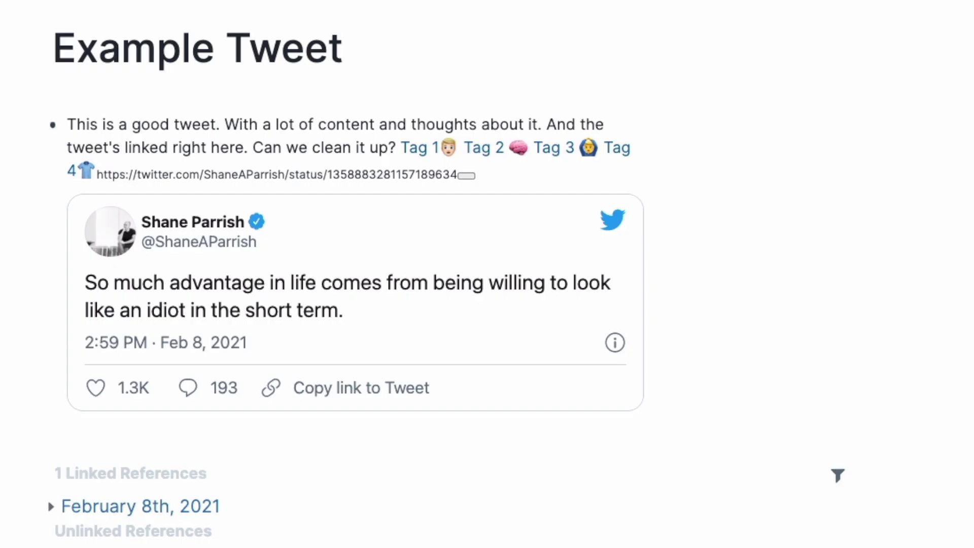
- Split the tweet URL into its own nested bullet and collapse the tweet block
click(83, 191)
key(Left)
key(Left)
key(Return)
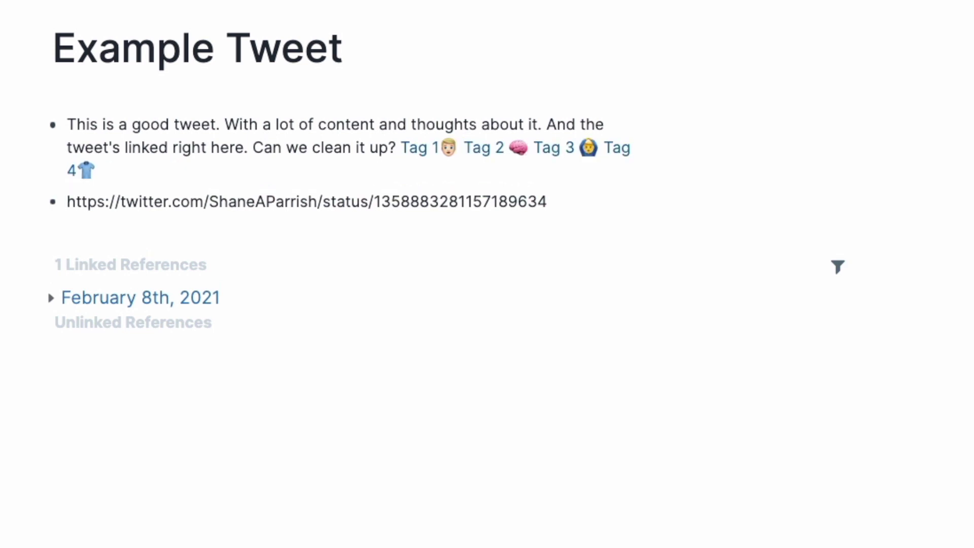
key(Tab)
key(Escape)
click(33, 127)
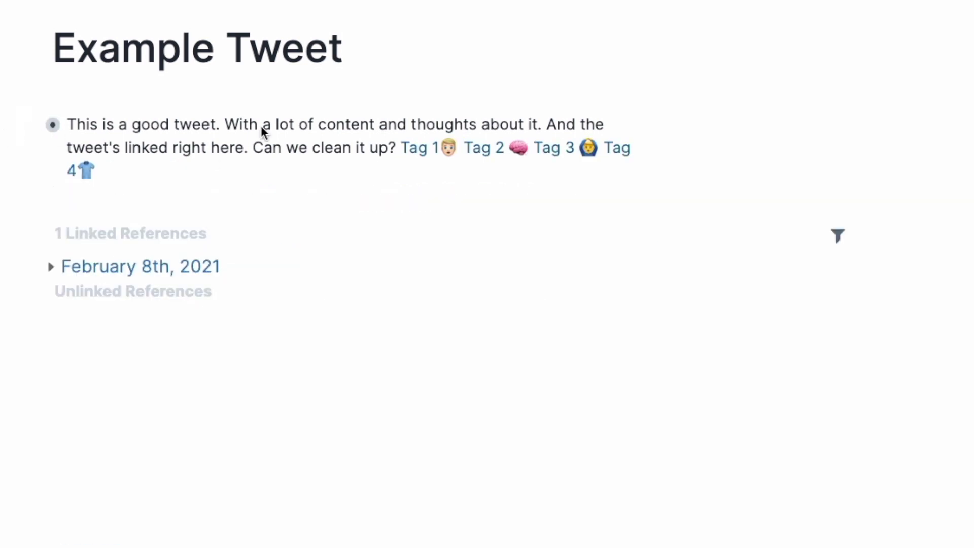
- Move the tweet's tags to a new line and prefix all four Tag links with #
click(360, 145)
key(Right)
key(Right)
key(Right)
key(Right)
key(shift+Return)
text(#)
key(Right)
key(Right)
key(Right)
key(Right)
key(Right)
key(Right)
key(Right)
key(Right)
key(Right)
key(Right)
text(#)
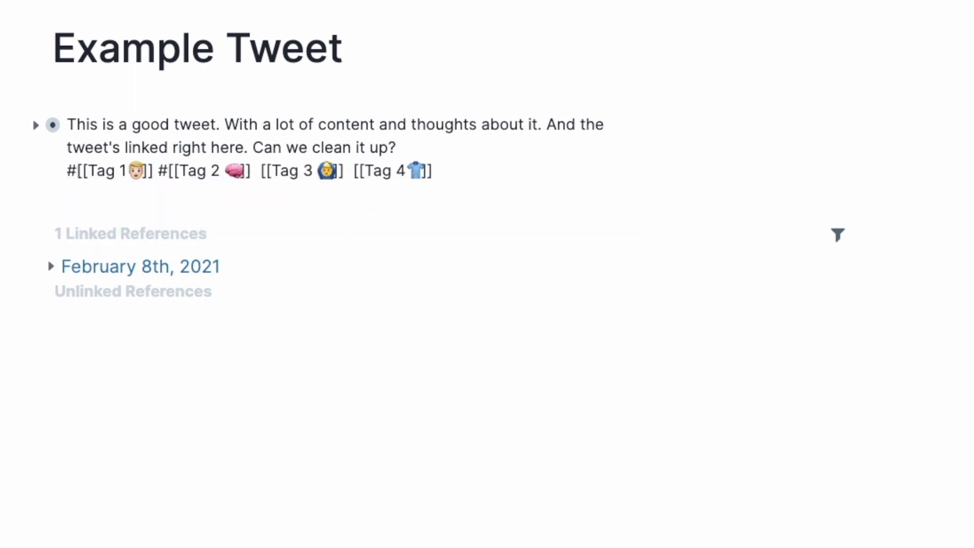
text(#)
key(Right)
key(Right)
key(Right)
key(Right)
key(Right)
key(Right)
key(Right)
key(Right)
key(Right)
key(Right)
key(Right)
key(Right)
text(#)
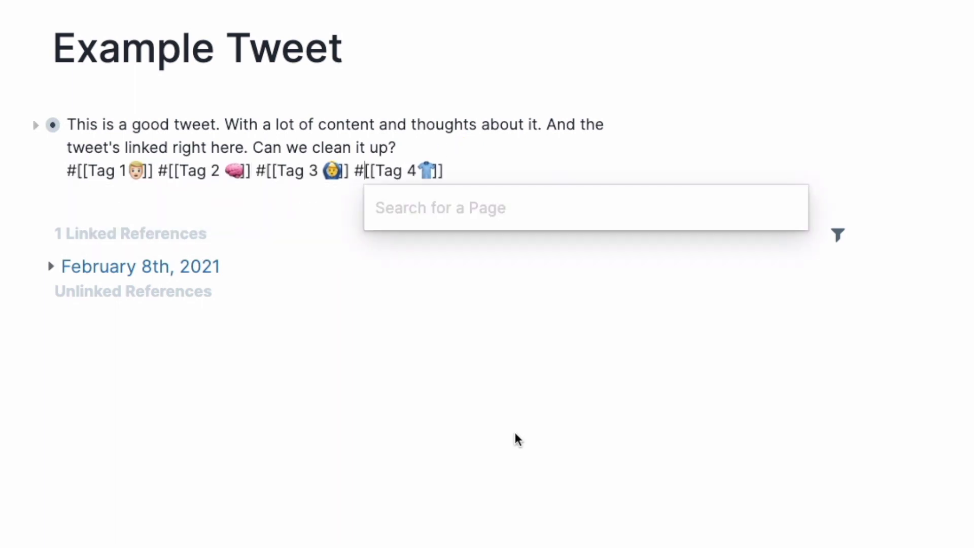
key(Escape)
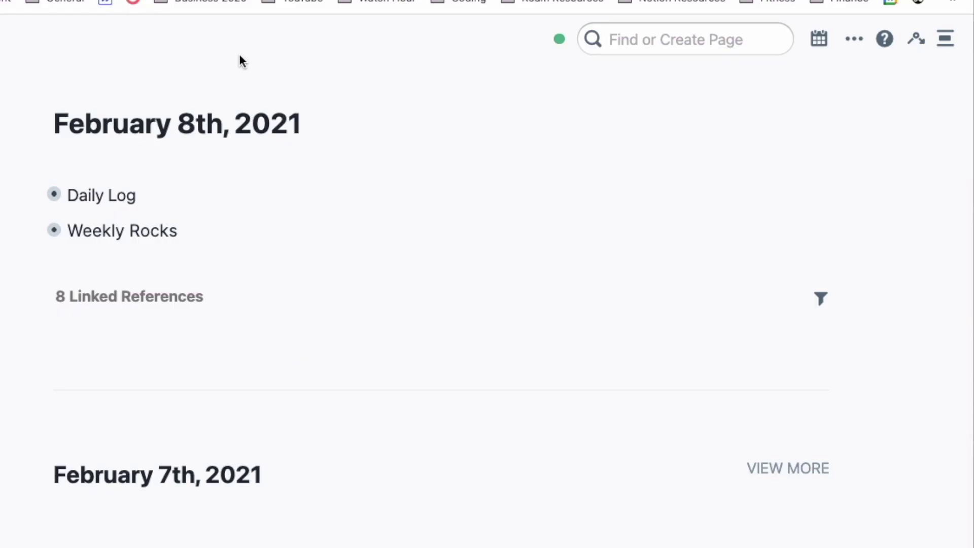
click(819, 40)
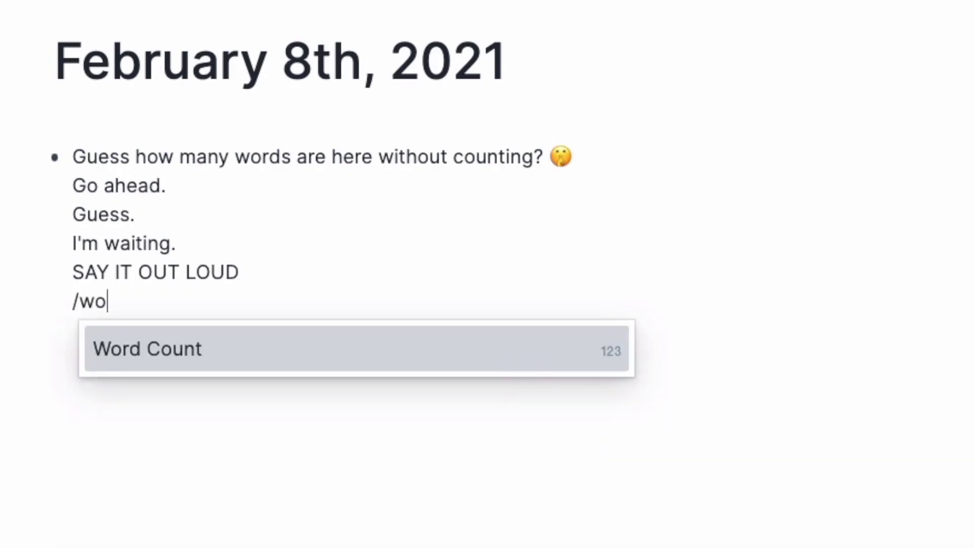
- Insert a {{word-count}} component and add a nested child bullet with sample words
text(rd)
key(Return)
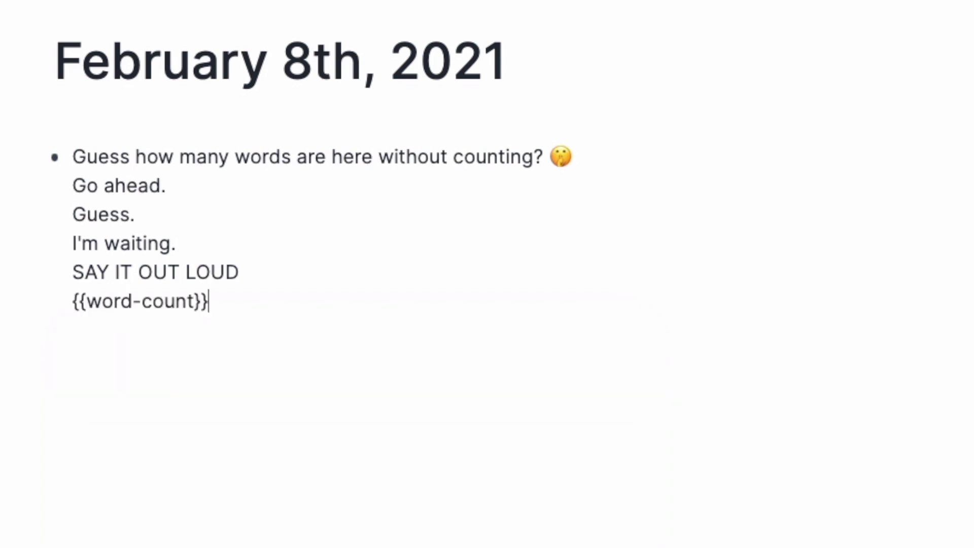
key(Return)
key(Tab)
text(Let's add some words to the child bullet.)
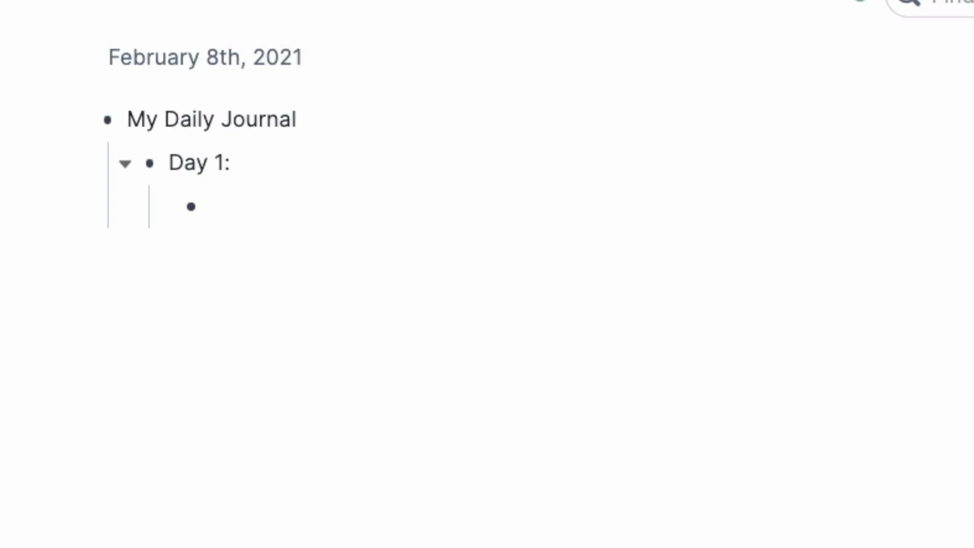
- Add {{word-count}} to the My Daily Journal title, write a Day 1 entry, and add {{count}}
text({{word-count)
click(231, 178)
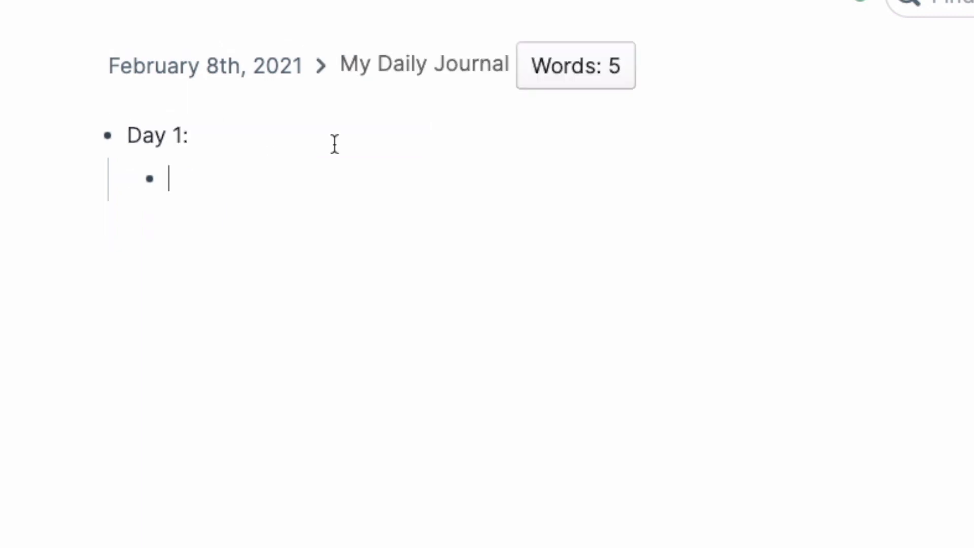
text(This is a most wondrous and glorious day )
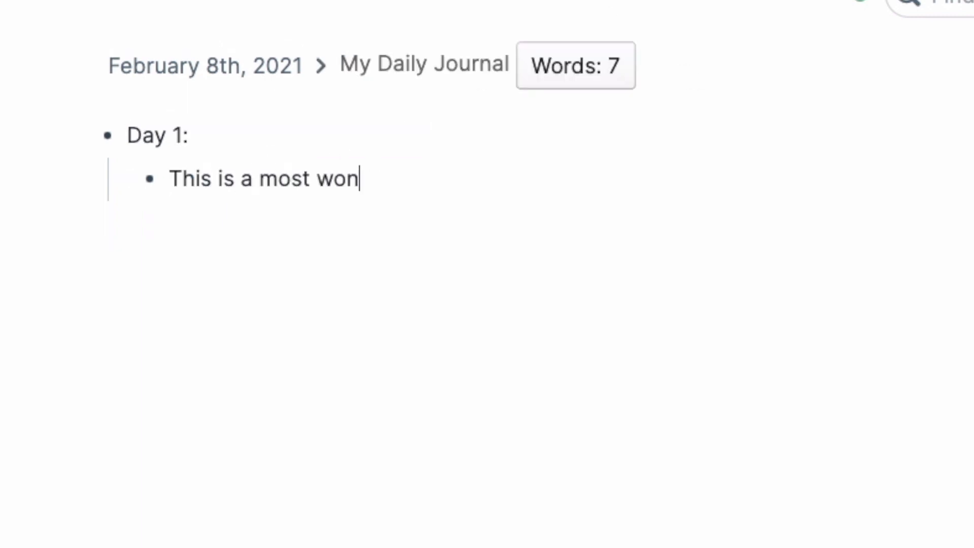
text(and I truly love it.)
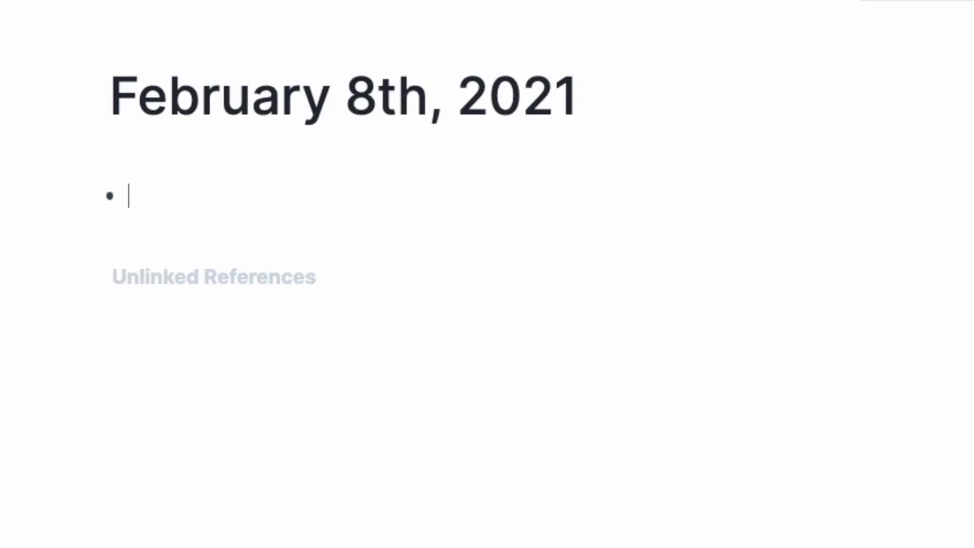
text({{count)
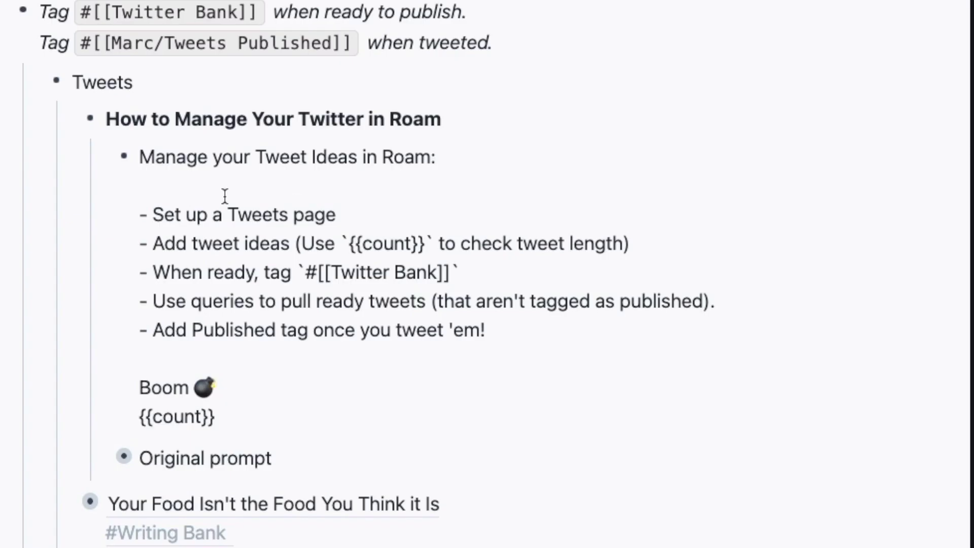
drag(153, 157, 336, 300)
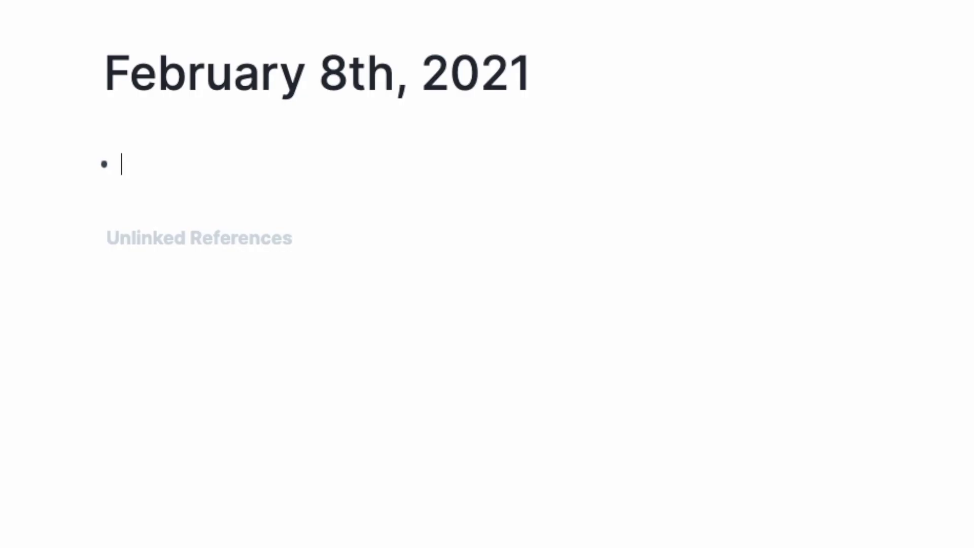
- Insert a Pomodoro timer with /pomo and start its 25-minute countdown
text(/pomo)
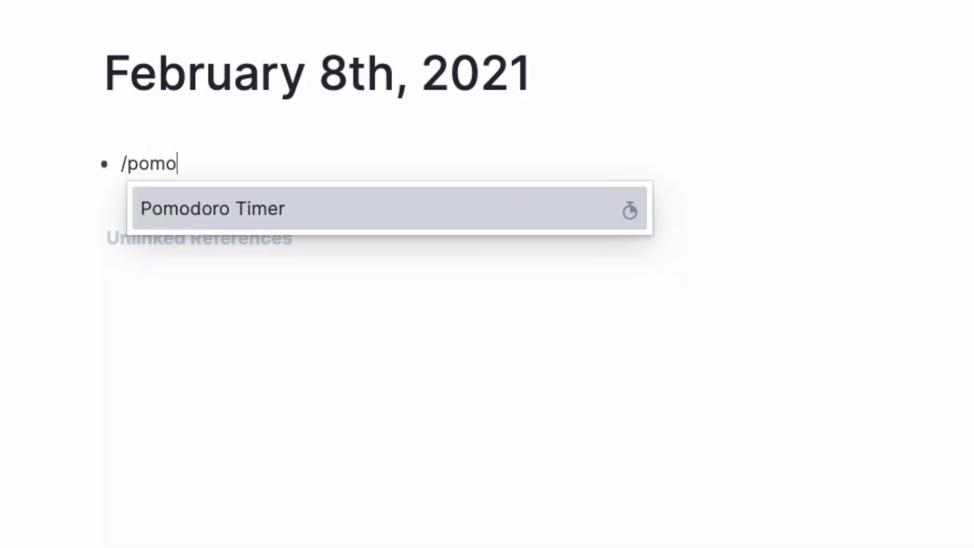
key(Return)
key(Escape)
click(183, 170)
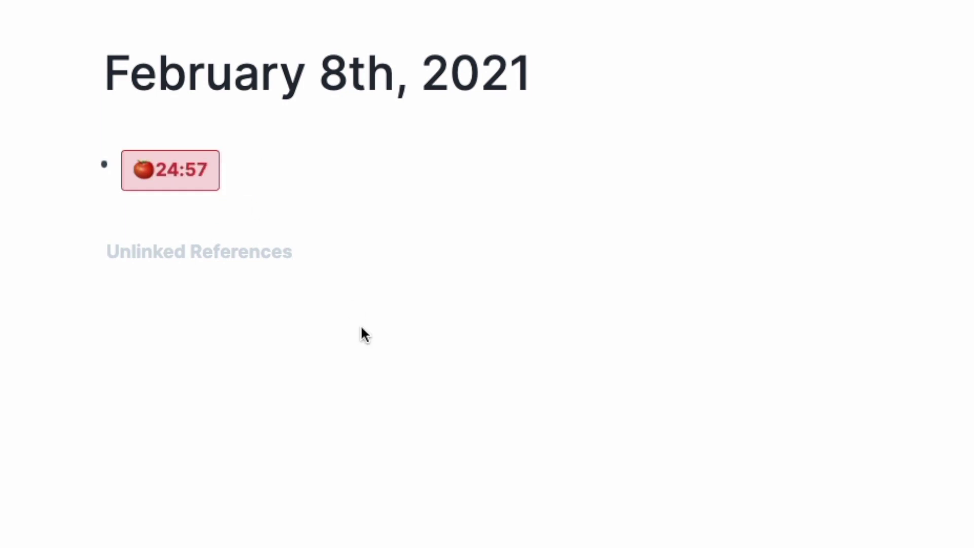
- Change the timer's duration from 25 to 10 minutes
click(321, 339)
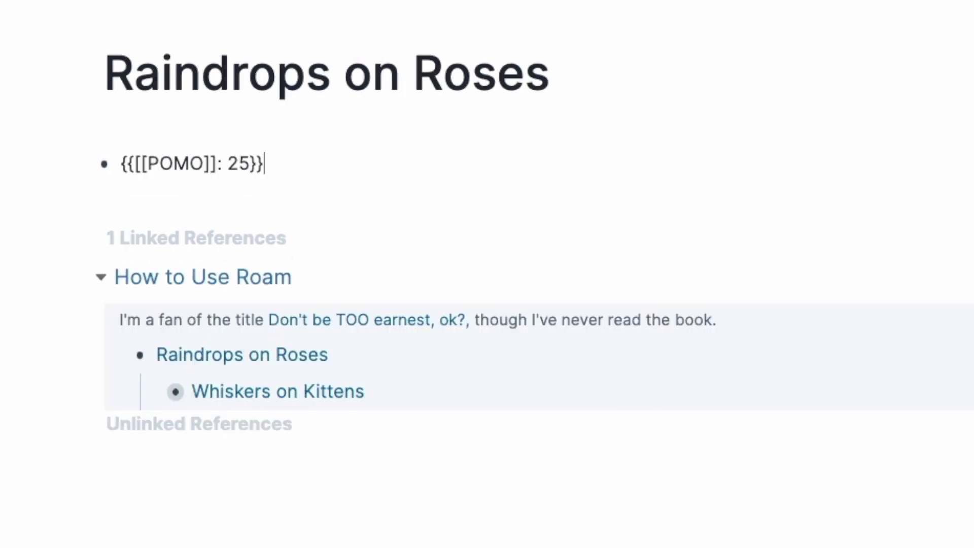
key(Left)
key(Left)
key(Left)
key(BackSpace)
key(Delete)
text(10)
key(Escape)
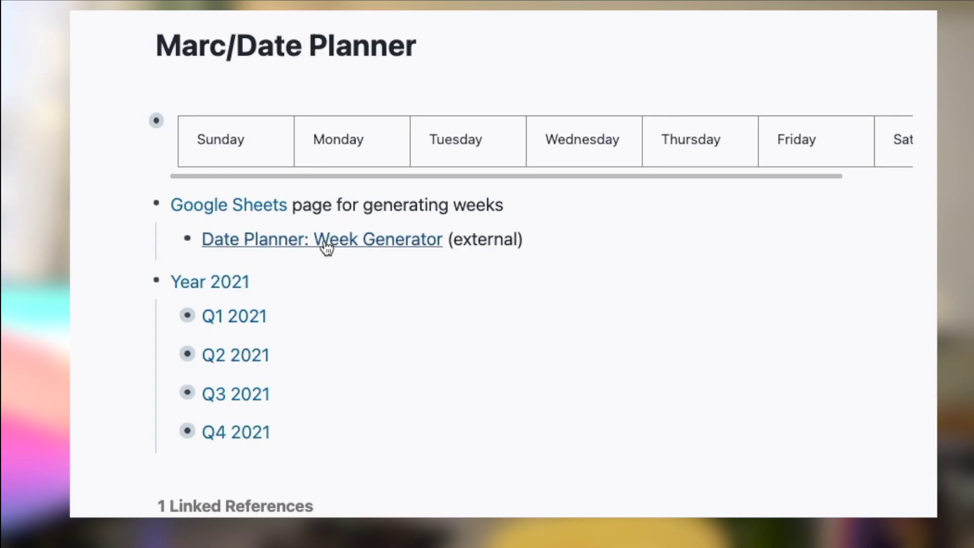
- Expand Q1 2021 on the Date Planner page to show its January weeks
click(583, 337)
key(Escape)
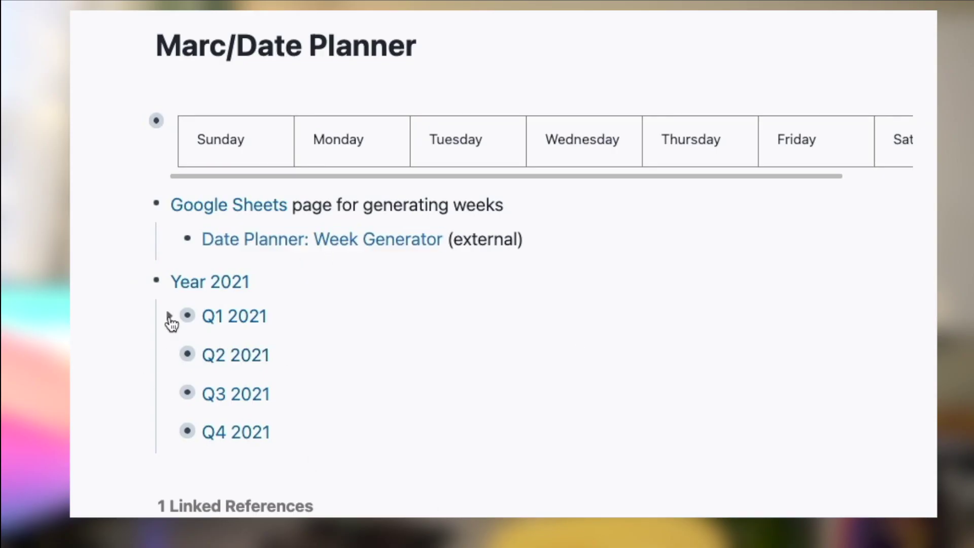
click(169, 315)
scroll(398, 502, down, 4)
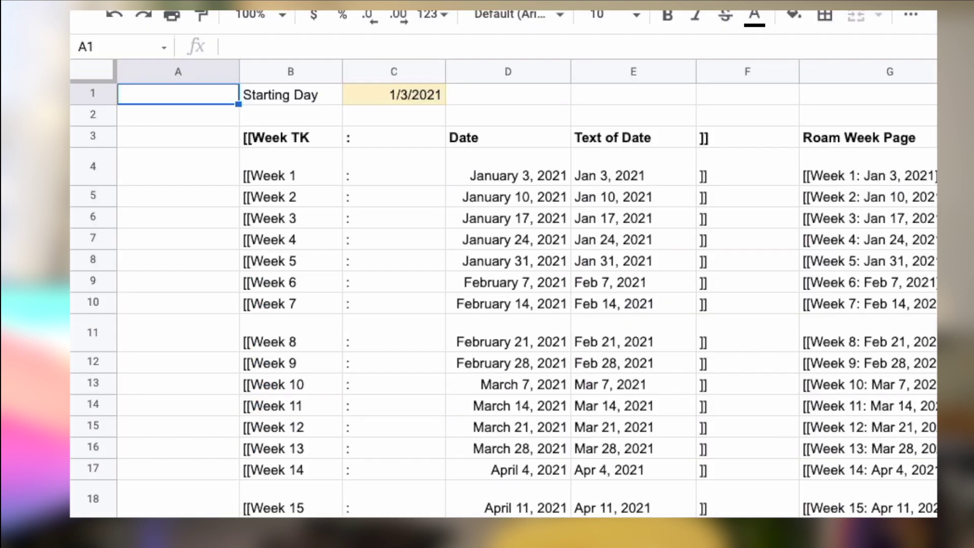
- Review the Week Generator sheet's page names, then link Week 3: Jan 17, 2021 in the TODO query
scroll(502, 289, right, 15)
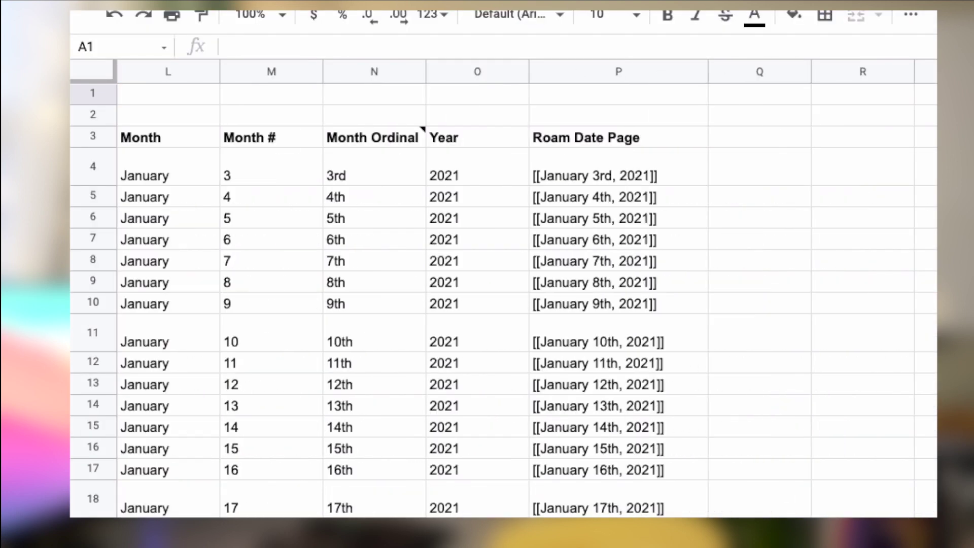
scroll(502, 289, left, 15)
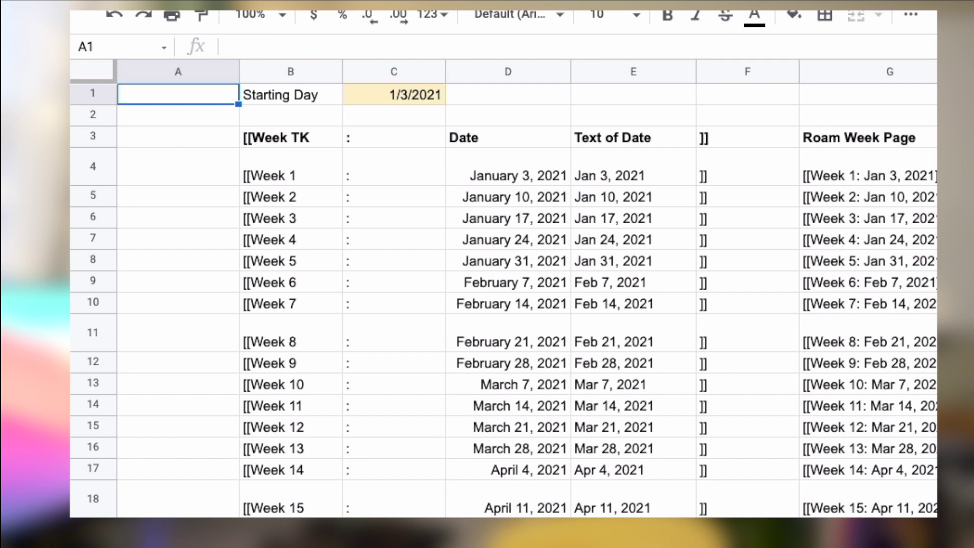
scroll(502, 289, right, 15)
scroll(503, 289, down, 1)
scroll(502, 289, left, 15)
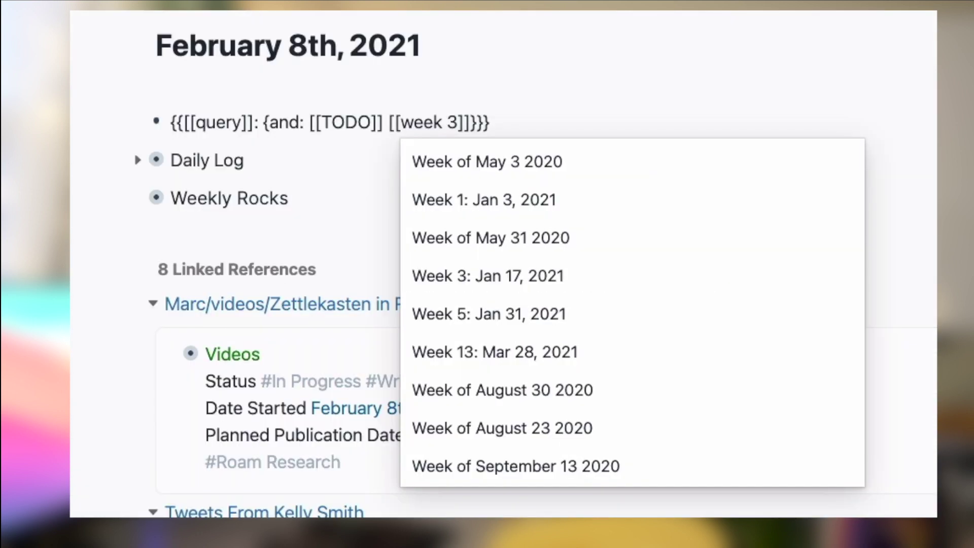
key(Down)
key(Down)
key(Down)
key(Return)
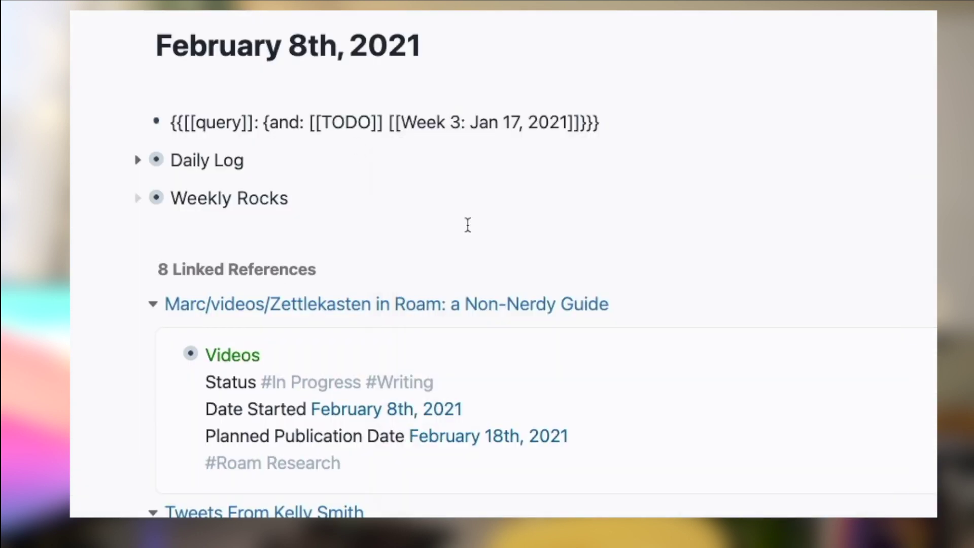
- Insert a nested Query (and) template described as 'a bullet that contains both [[Bob]] and [[Burgers]].'
click(462, 218)
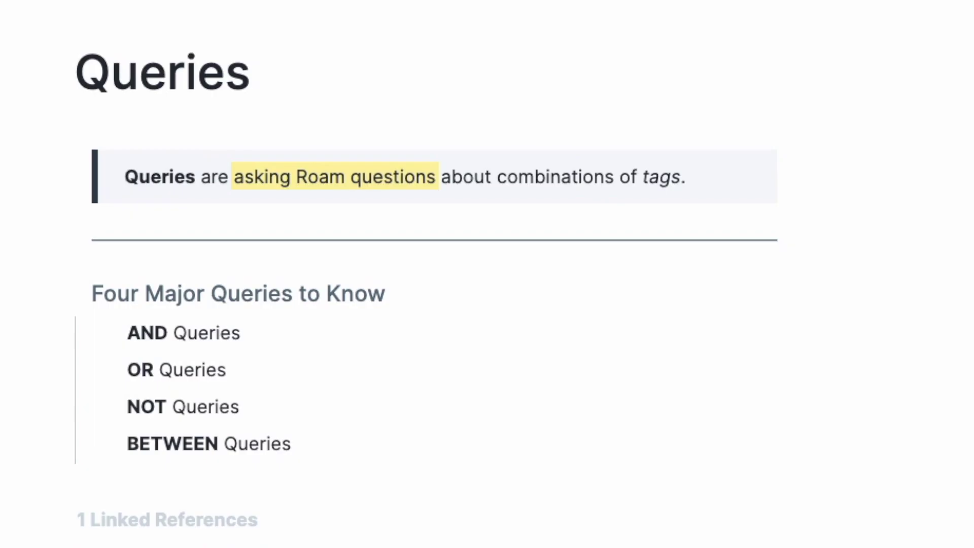
click(289, 347)
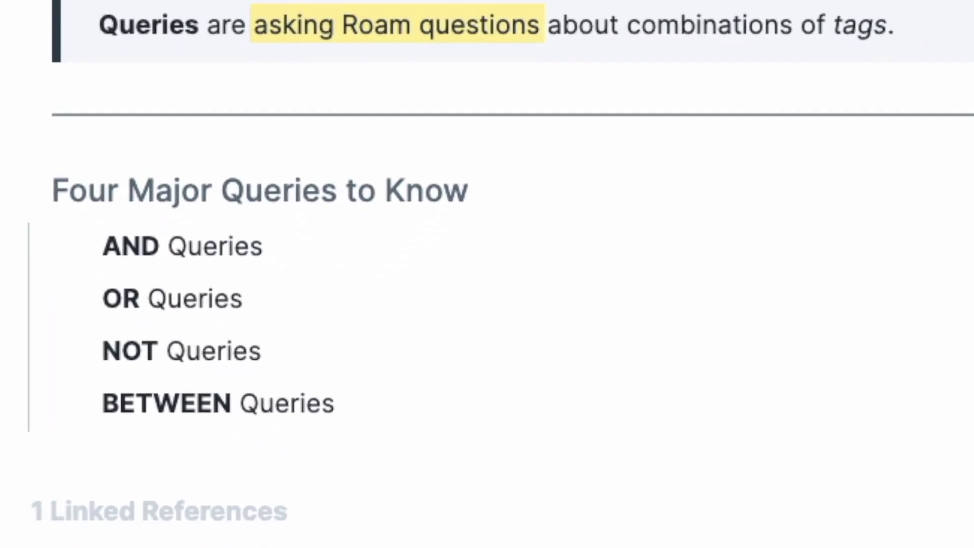
key(Return)
key(Tab)
text(/)
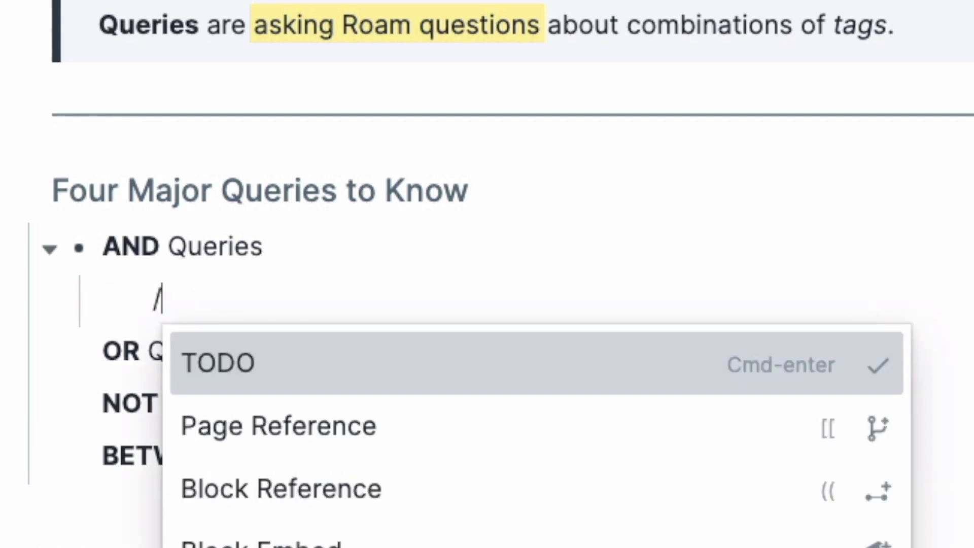
text(AND)
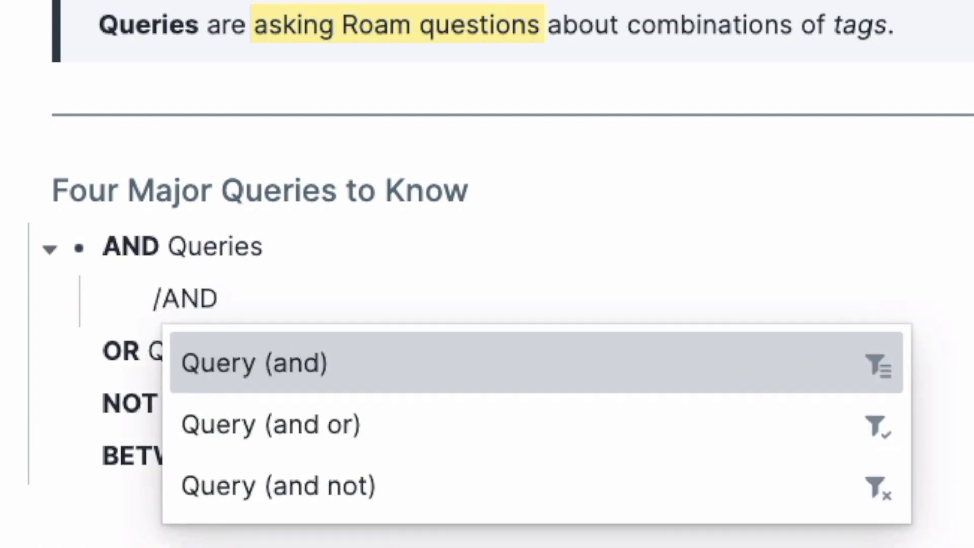
key(Return)
key(ctrl+a)
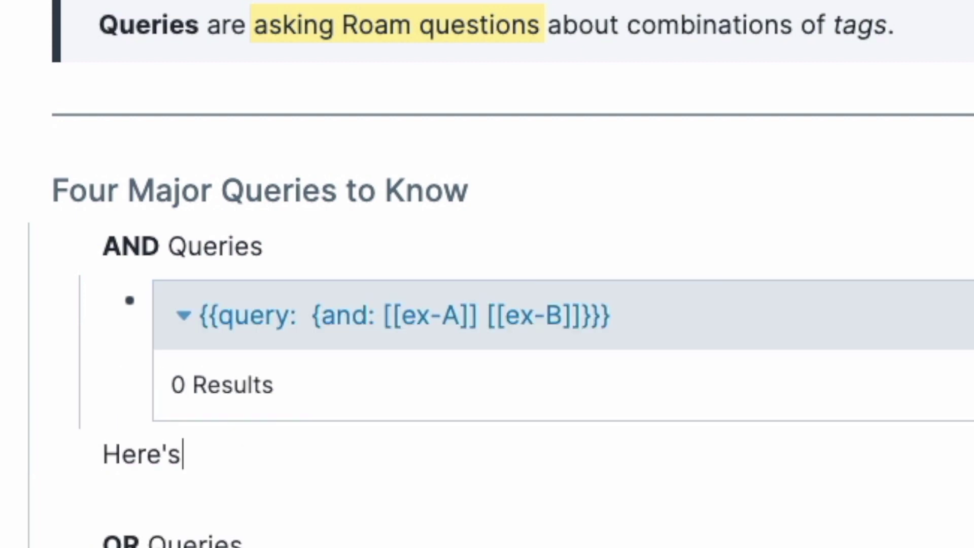
text(a bullet that contains both [[Bob]] and [[Burgers]]/)
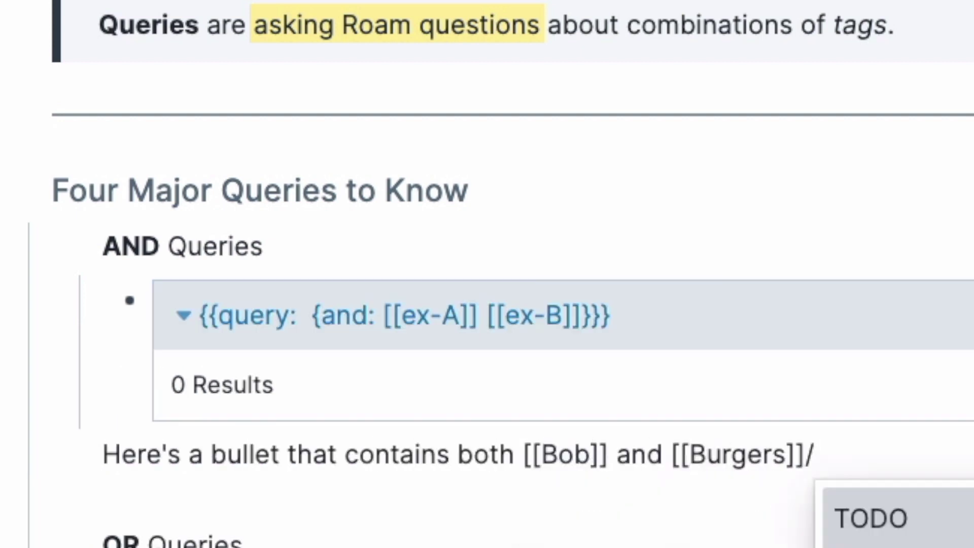
key(BackSpace)
text(.)
- Replace ex-A and ex-B in the AND query with Bob and Burgers
double_click(430, 316)
key(BackSpace)
text(Bob)
key(Right)
key(Right)
key(Right)
key(Right)
key(Right)
key(Right)
key(Right)
key(Right)
key(Right)
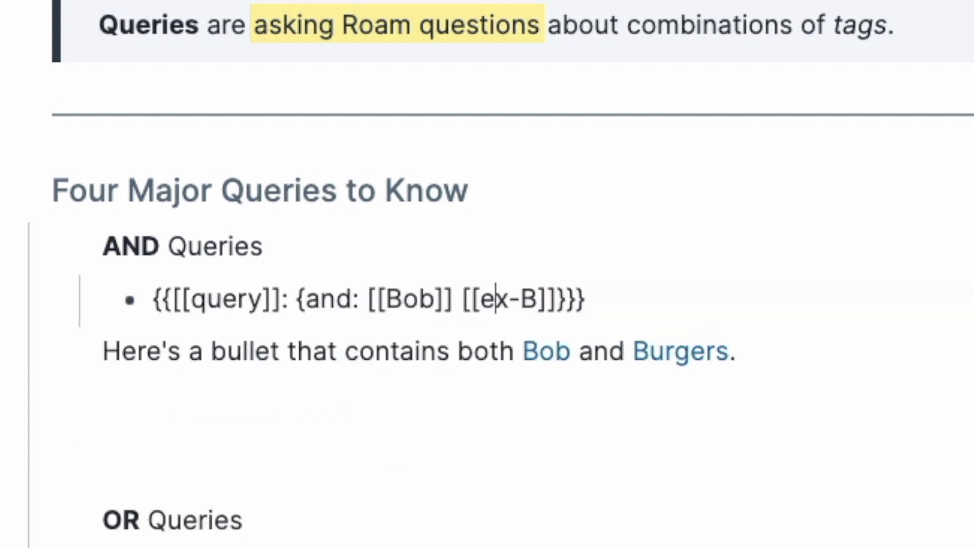
key(BackSpace)
key(BackSpace)
key(BackSpace)
key(BackSpace)
text(Burb)
key(BackSpace)
text(gers)
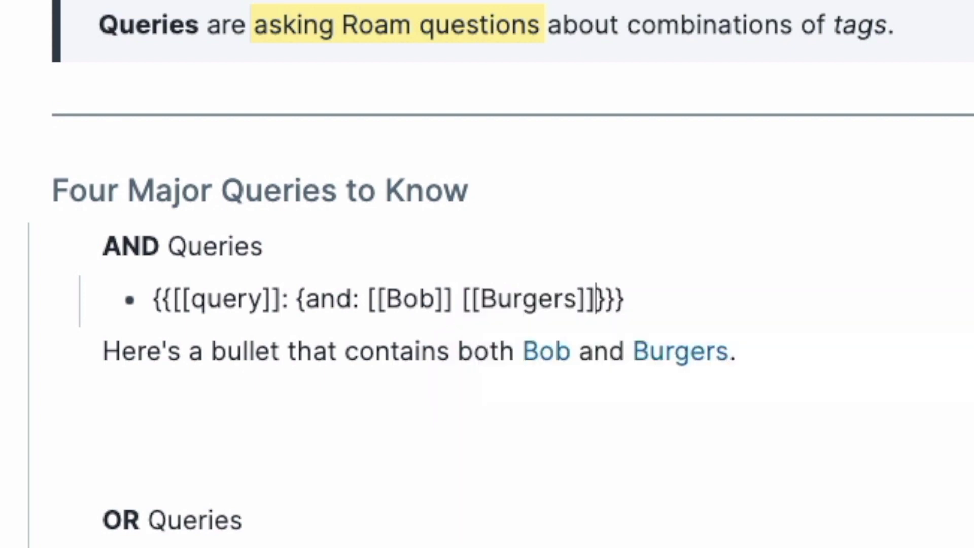
key(Escape)
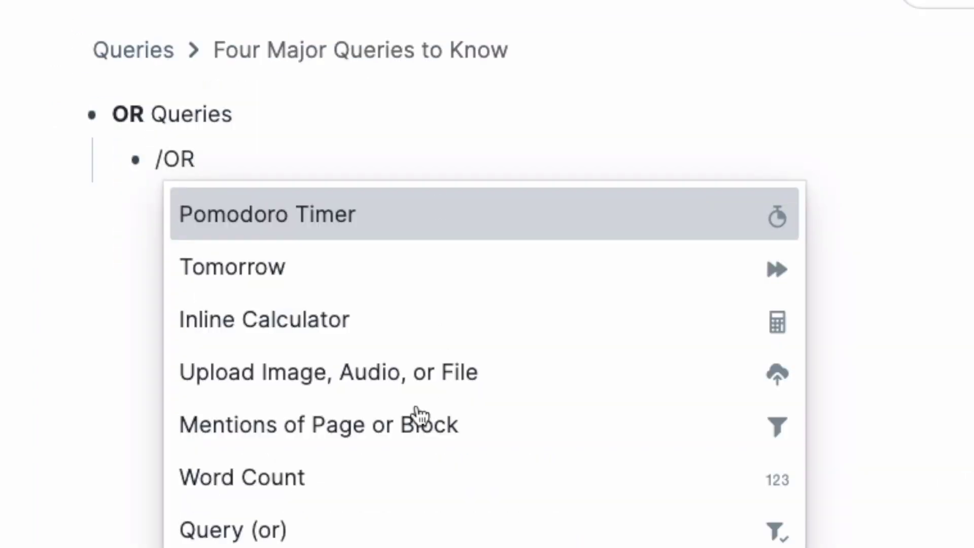
- Build an OR query with [[Bob]] and [[Burgers]] and show its results
click(324, 537)
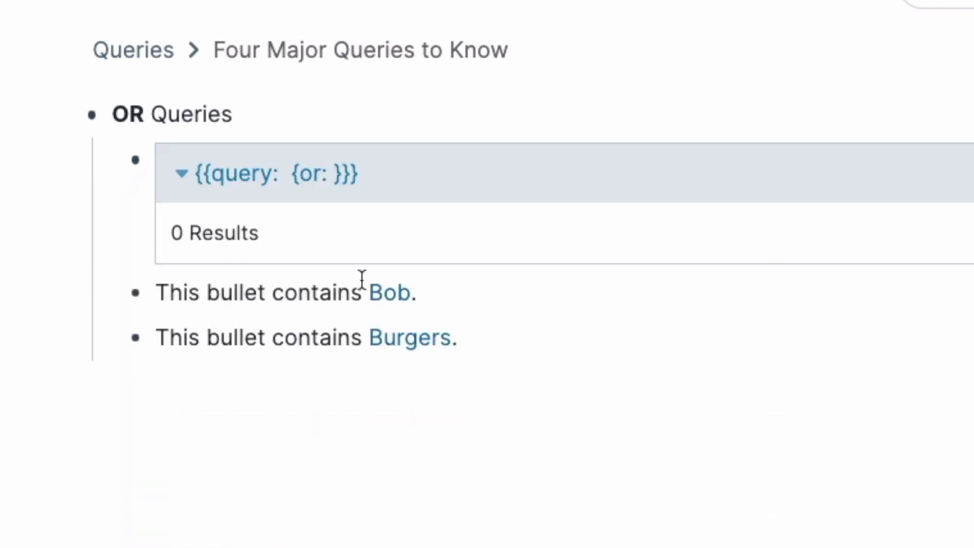
click(360, 168)
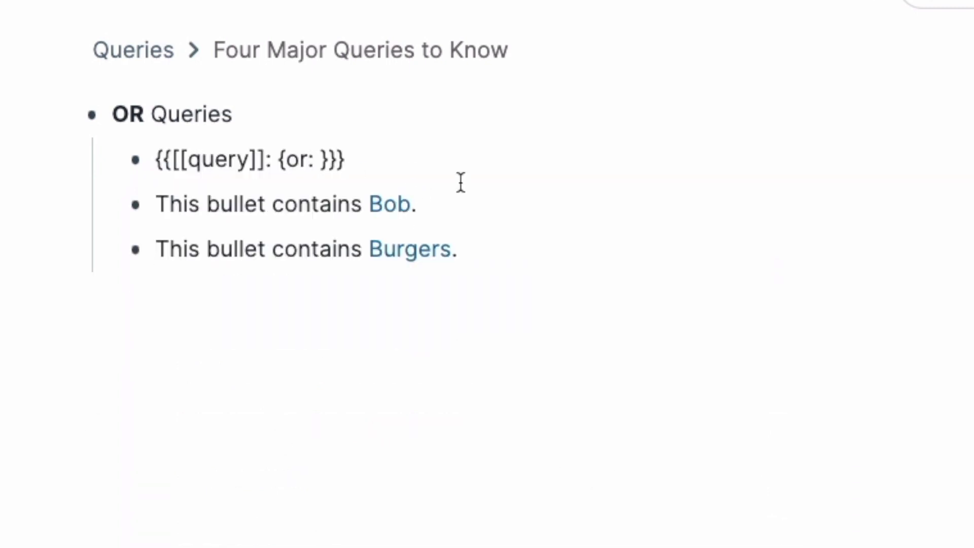
text([[Bob)
key(Return)
text([[Burger)
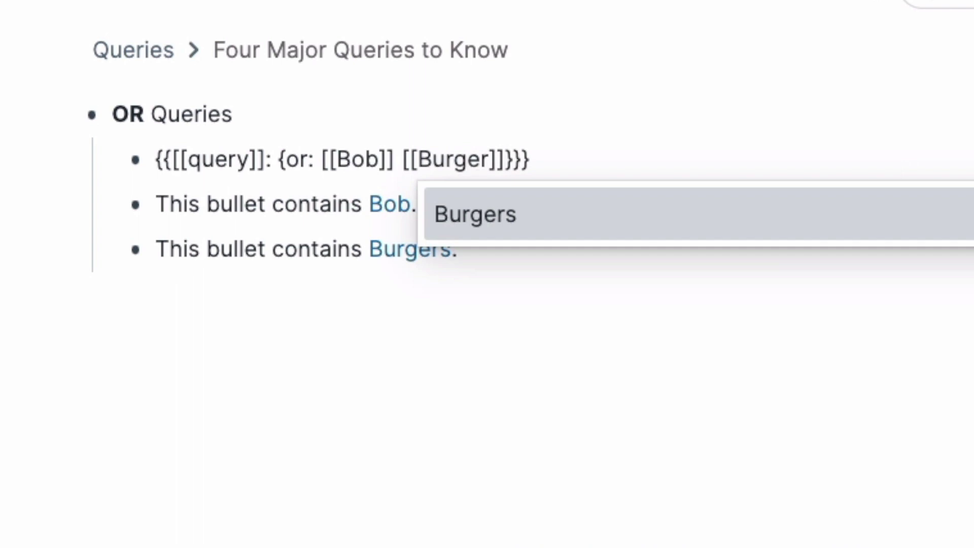
key(Return)
click(470, 378)
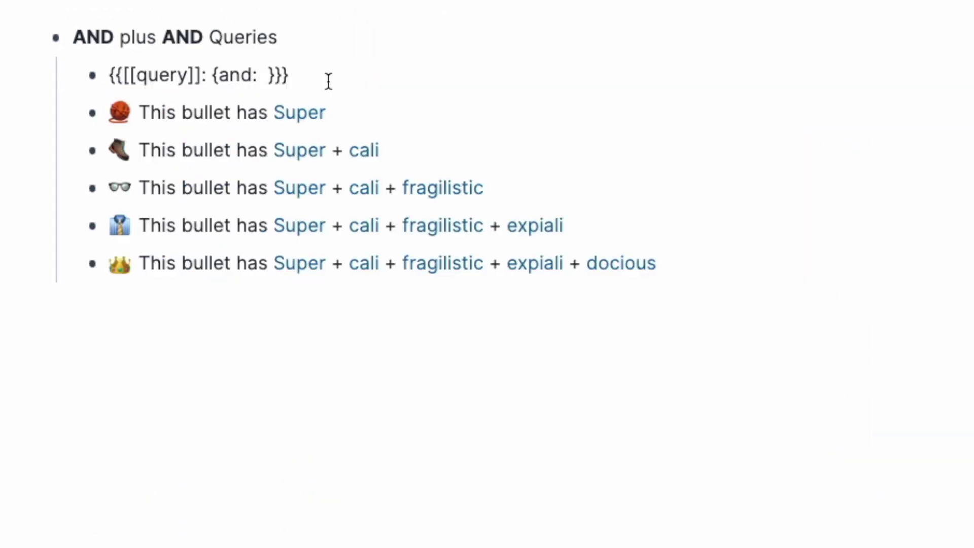
- Start an AND query with [[Super]] and run it
text([[super)
key(Return)
key(Escape)
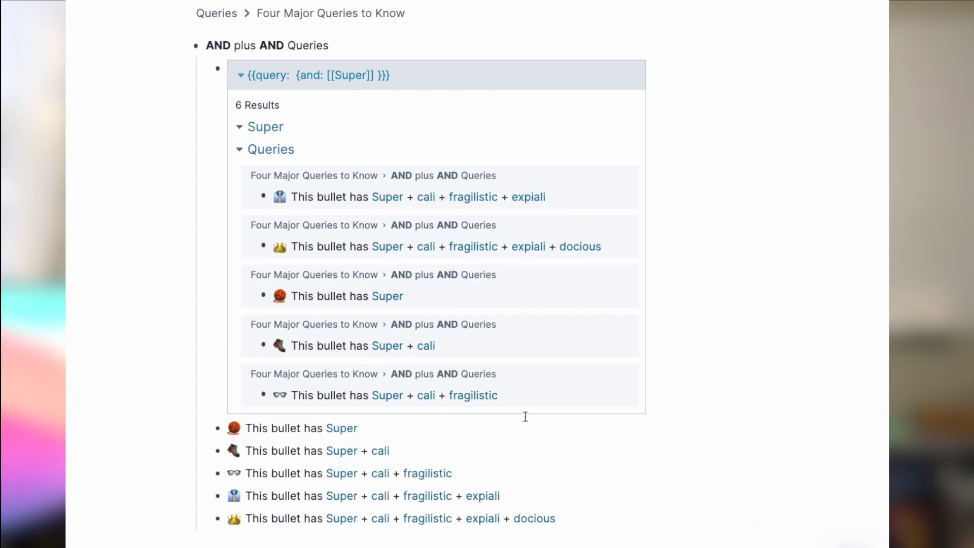
- Add [[cali]], [[fragilistic]], [[expiali]] and [[docious]] to the AND query for a single result
click(528, 75)
text([[c)
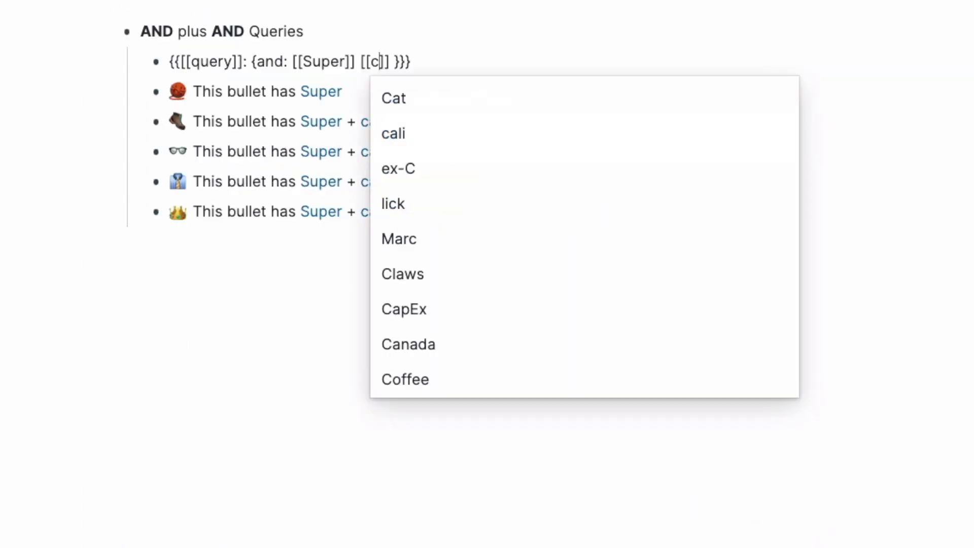
text(ali)
key(Return)
text([[frag)
key(Return)
text([[exp)
key(Return)
text([[doc)
key(Return)
key(Escape)
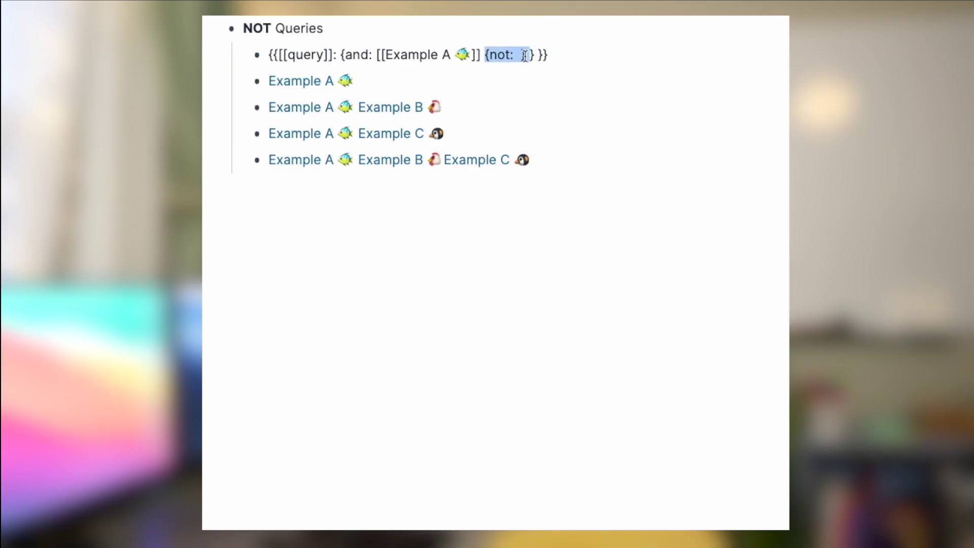
- Put [[Example B]] in the not clause so the query excludes it
text([[example)
key(Up)
key(Return)
key(Escape)
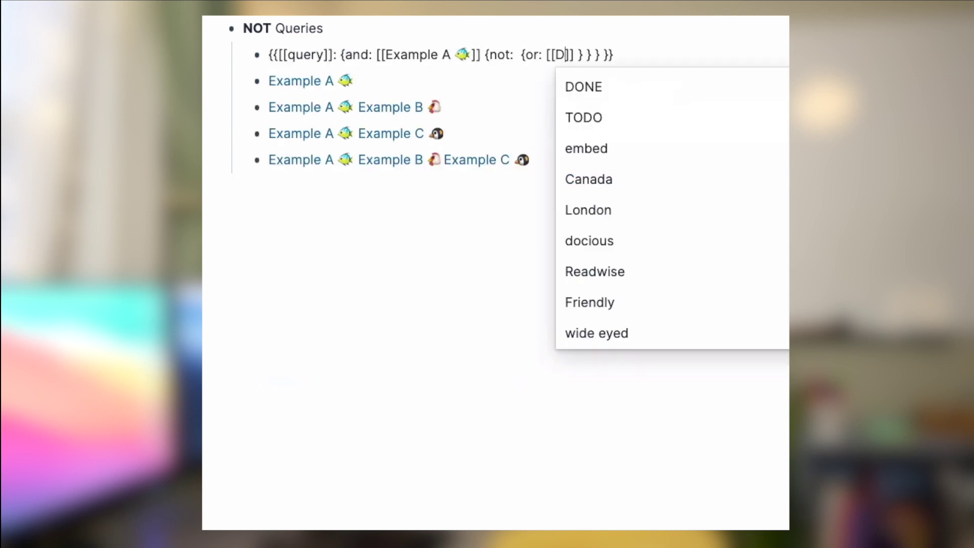
- Add DONE, [[query]] and [[Templates]] page links to a block
text(Done)
key(Return)
text([[query)
key(Return)
text([[Templates)
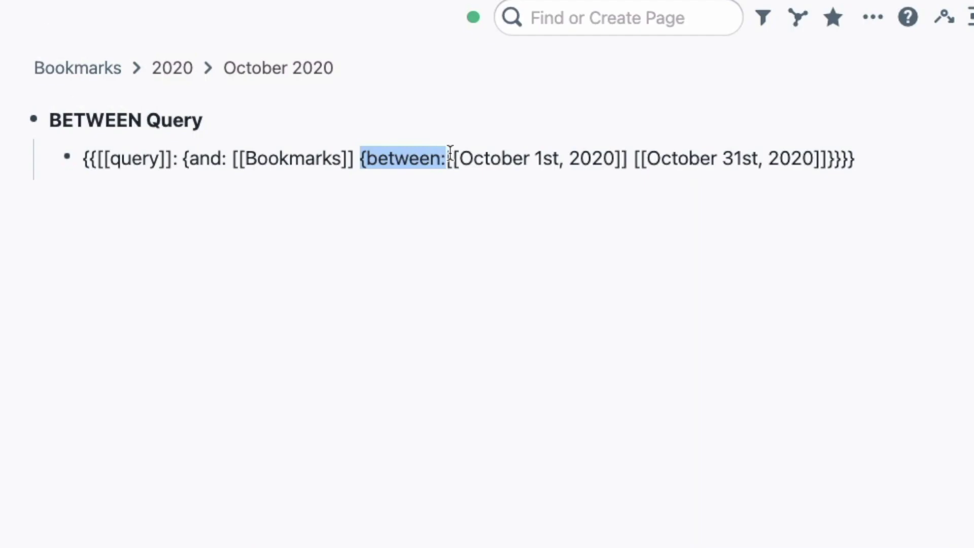
- Render the between query listing Bookmarks from October 1st to 31st, 2020
drag(450, 152, 846, 150)
click(449, 159)
click(239, 193)
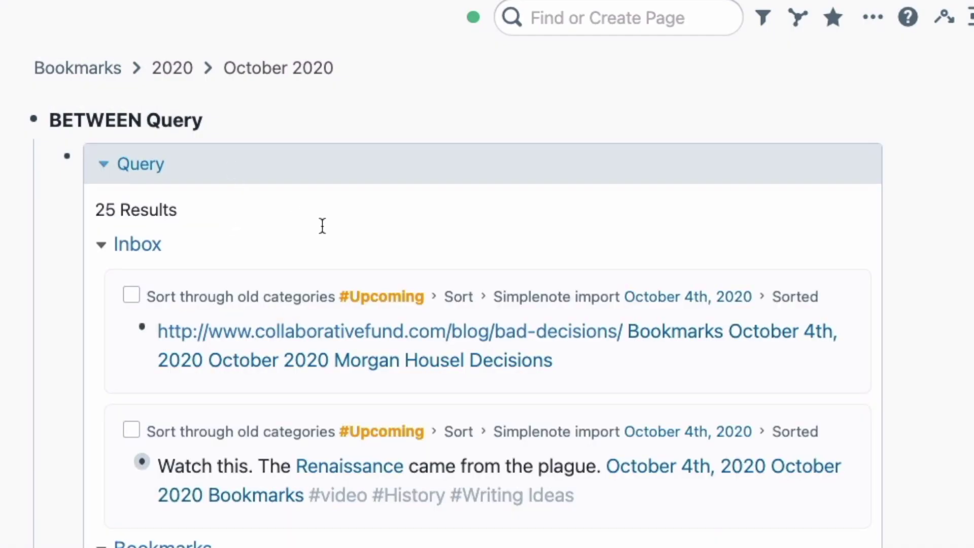
scroll(358, 282, down, 2)
scroll(373, 338, down, 1)
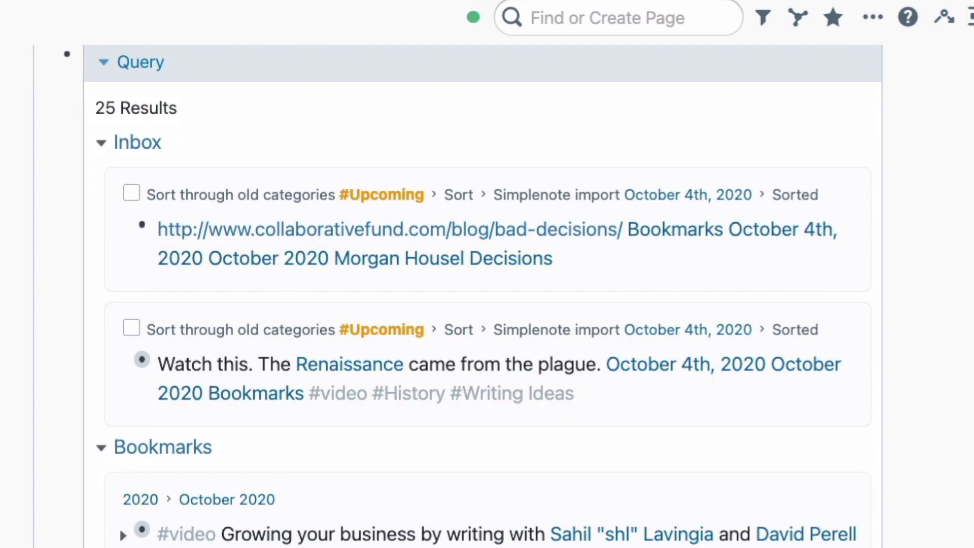
scroll(472, 294, down, 5)
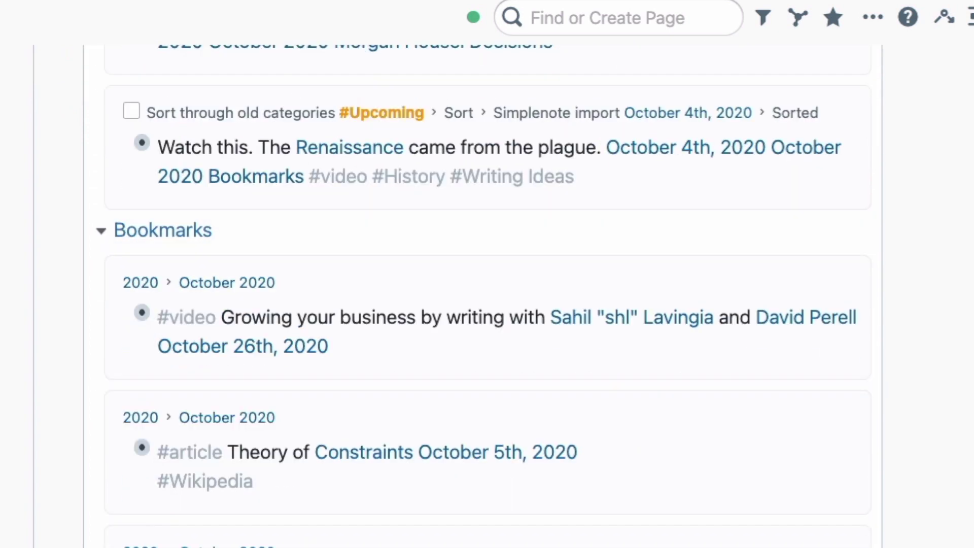
right_click(118, 110)
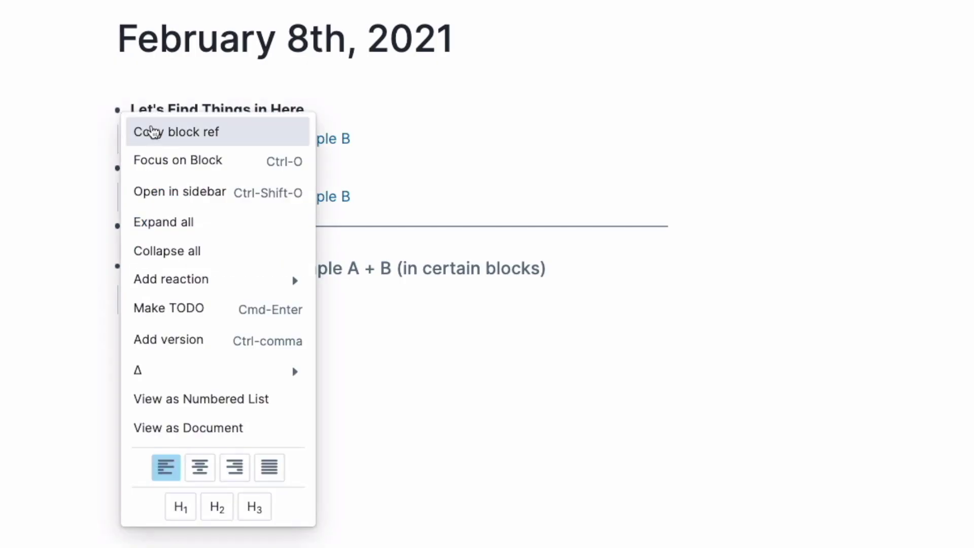
- Paste the 'Let's Find Things in Here' block reference into the Example A/B query and render it
click(152, 132)
click(509, 291)
click(426, 466)
click(549, 304)
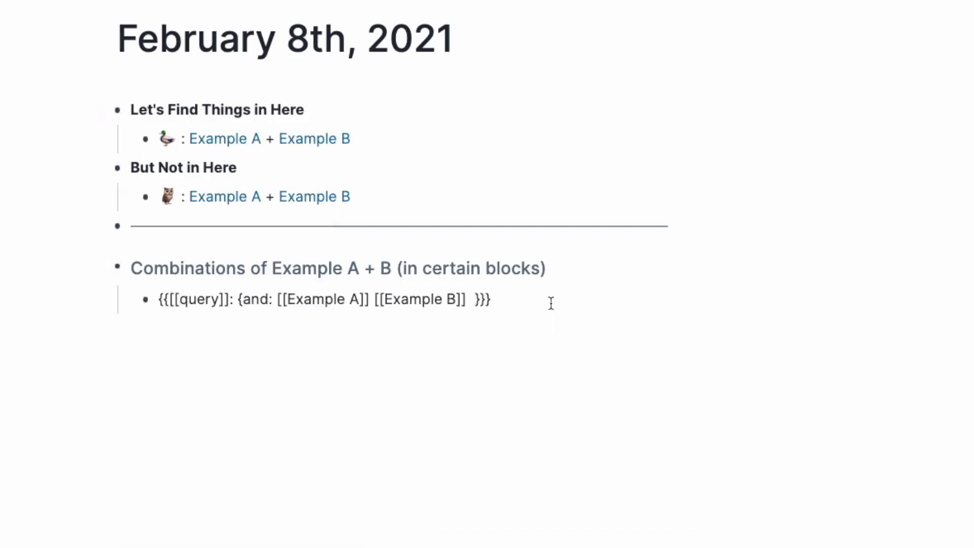
key(ctrl+v)
click(913, 366)
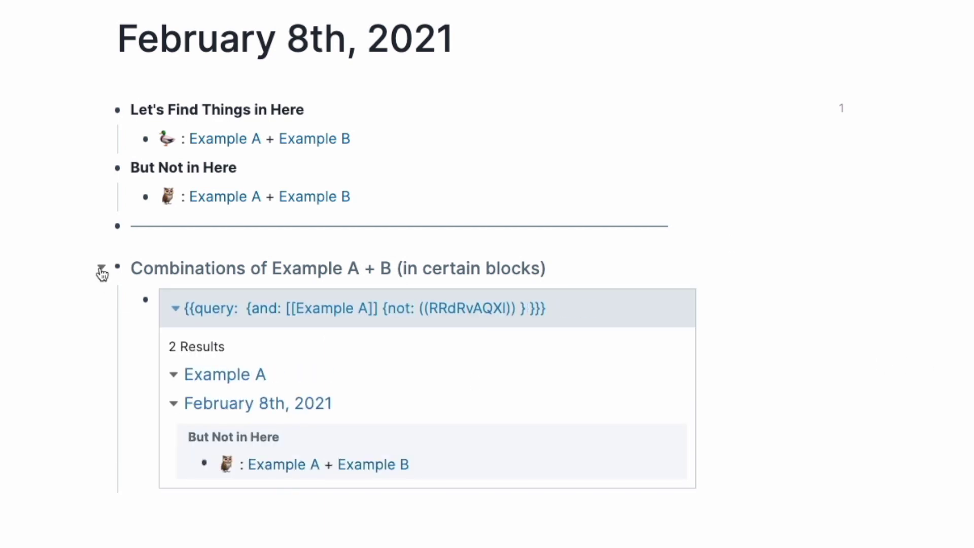
click(100, 270)
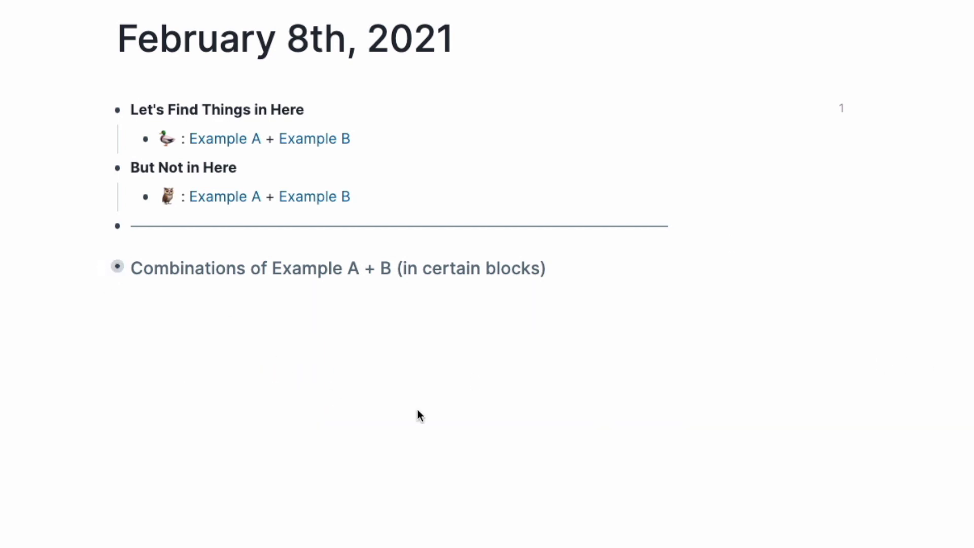
click(102, 269)
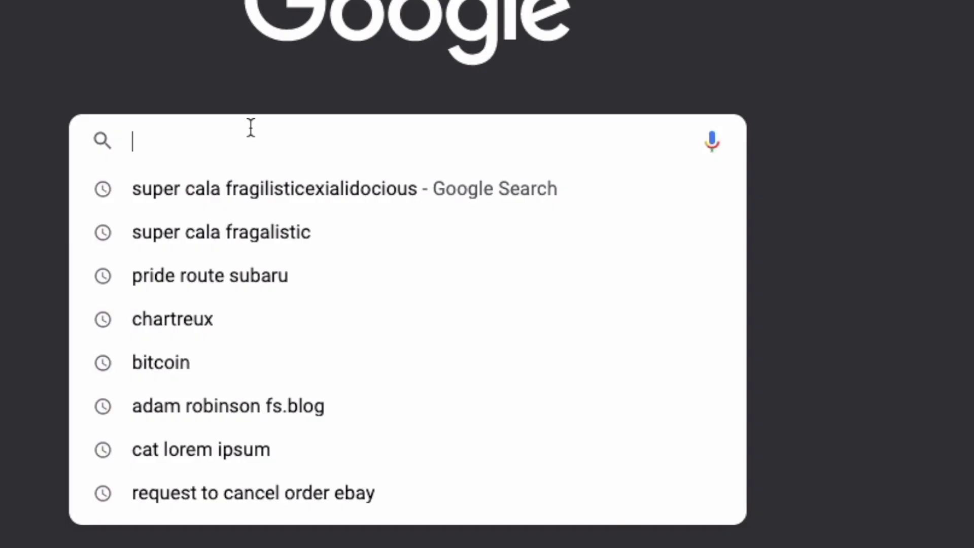
- Search Google for 'create text replacements Mac OS'
text(create text replacements Mac OS)
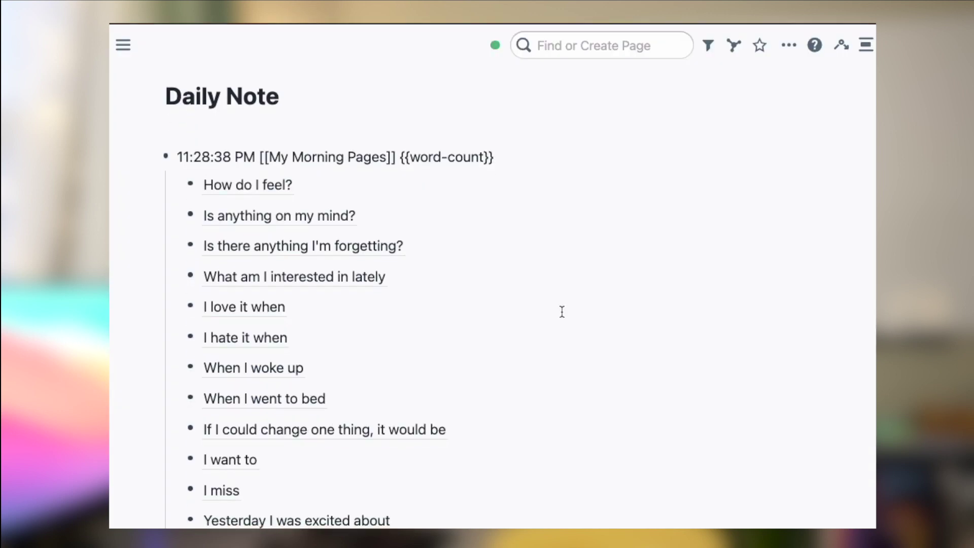
- Open a prompt block on the page to view its reference
scroll(562, 310, down, 5)
click(563, 311)
scroll(538, 167, up, 5)
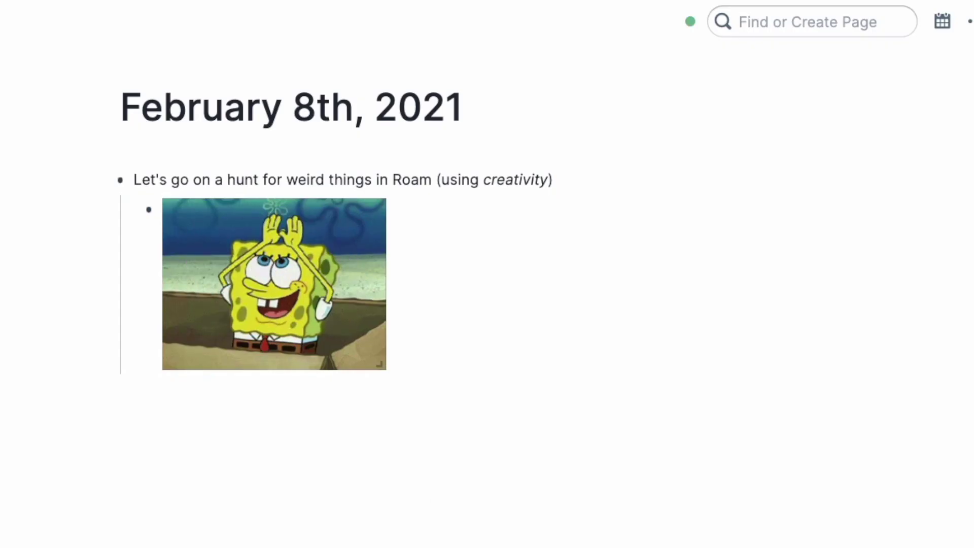
- Create a page named '![' describing that its unlinked references list every tagged image
click(801, 21)
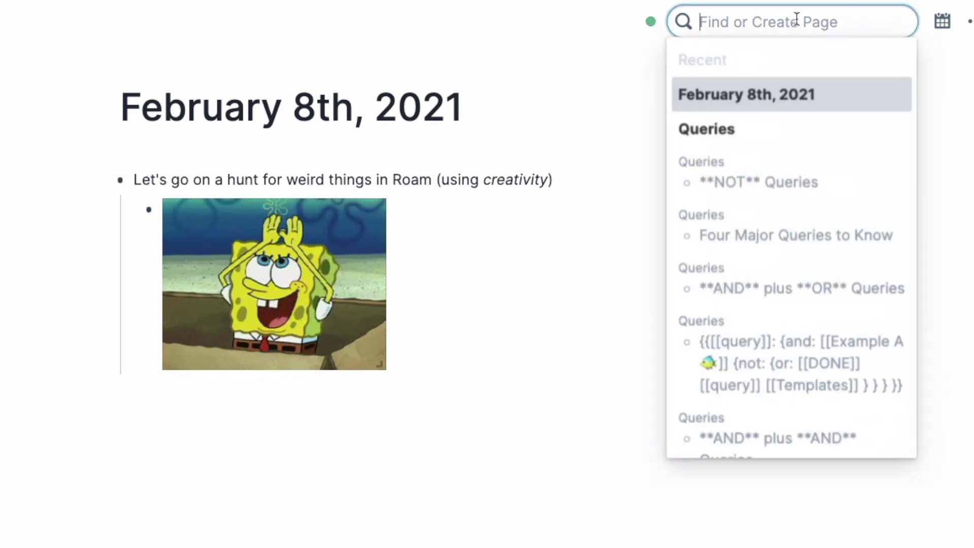
text(![)
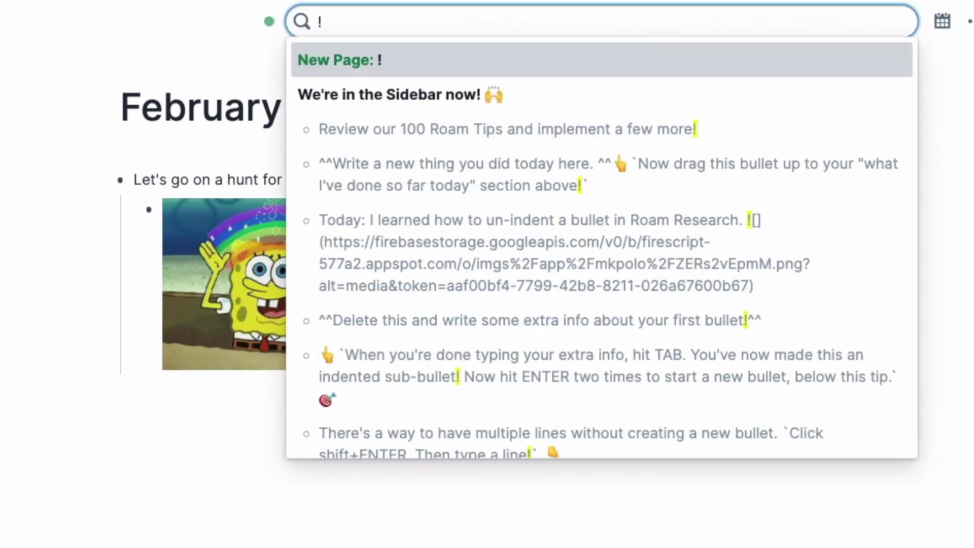
key(Return)
click(110, 245)
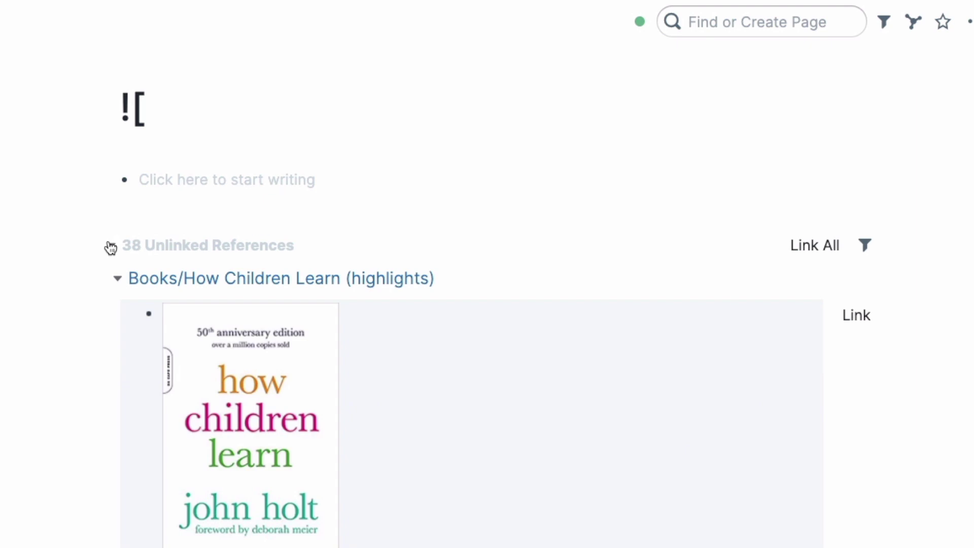
click(227, 185)
text(This page has a link to __every image you've tagged in Roam__ in the unlinked references. 👇)
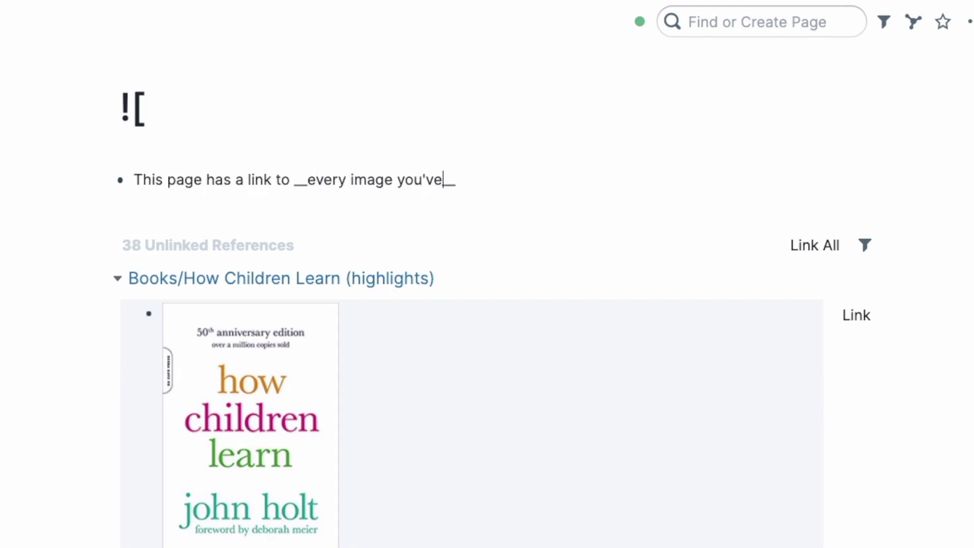
click(544, 231)
- Expand and scroll through the unlinked references for en.wikipedia.org
scroll(544, 333, down, 15)
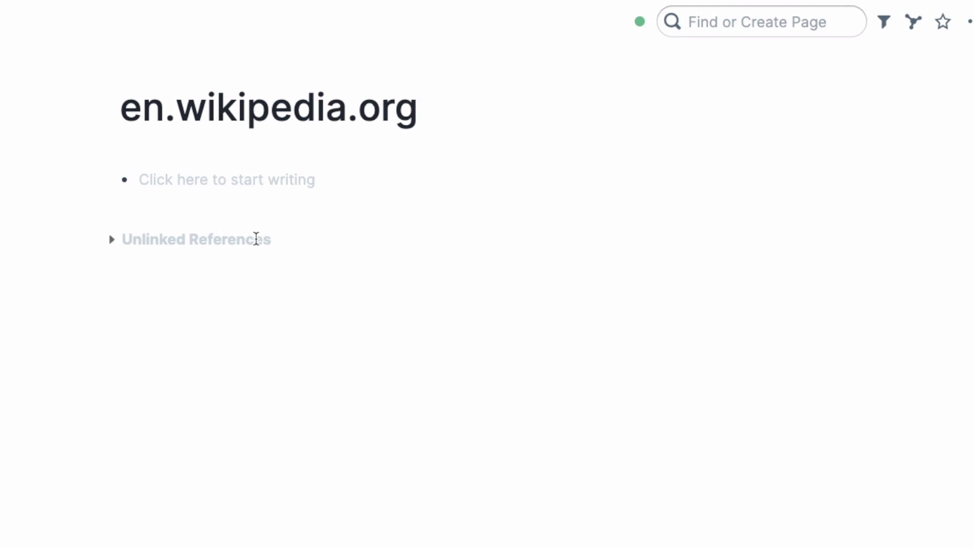
click(127, 239)
scroll(379, 347, down, 2)
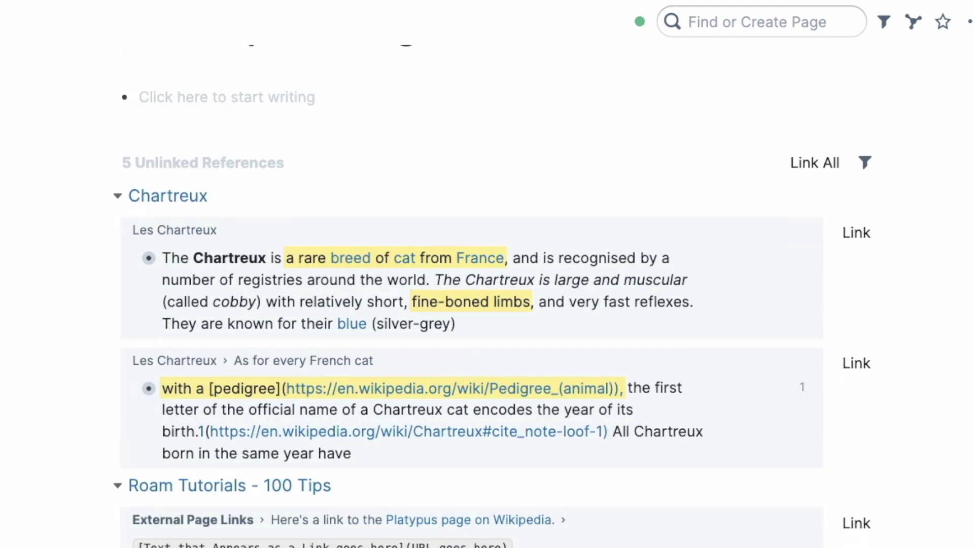
scroll(474, 516, up, 2)
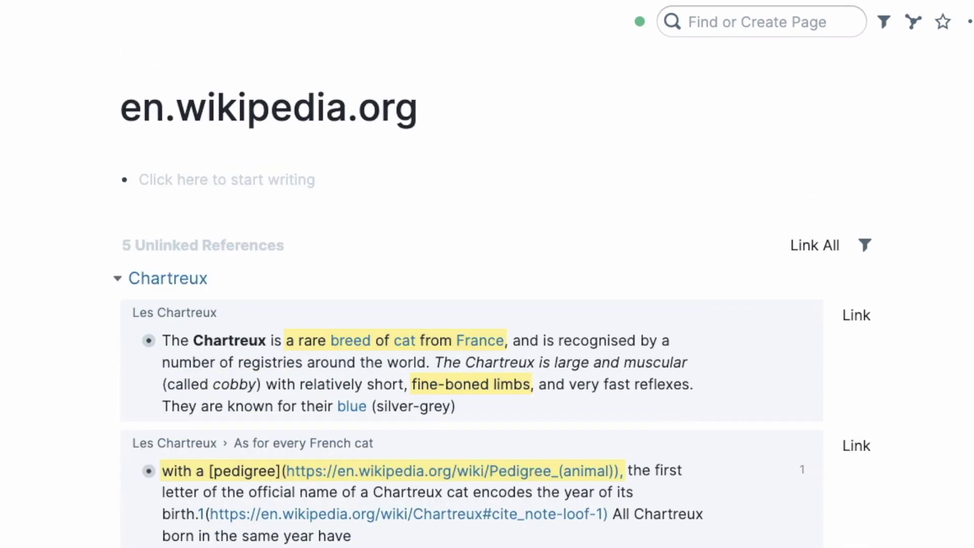
- Search for the person's name and open their page at its Roam Tutorials mentions
key(ctrl+u)
text(Marc)
key(Return)
scroll(191, 474, down, 10)
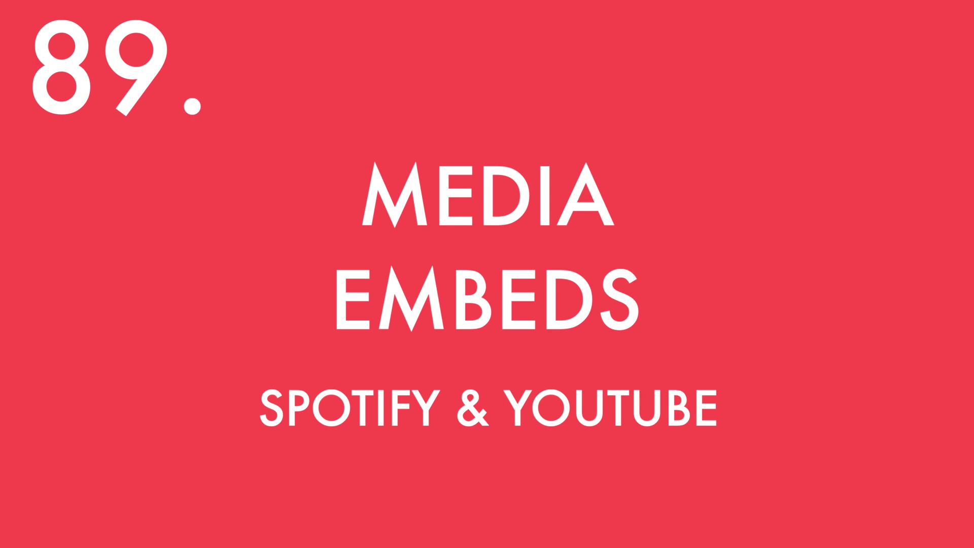
- Embed the copied YouTube video and Spotify playlist links using {{youtube:}} and {{spotify:}} blocks
click(459, 59)
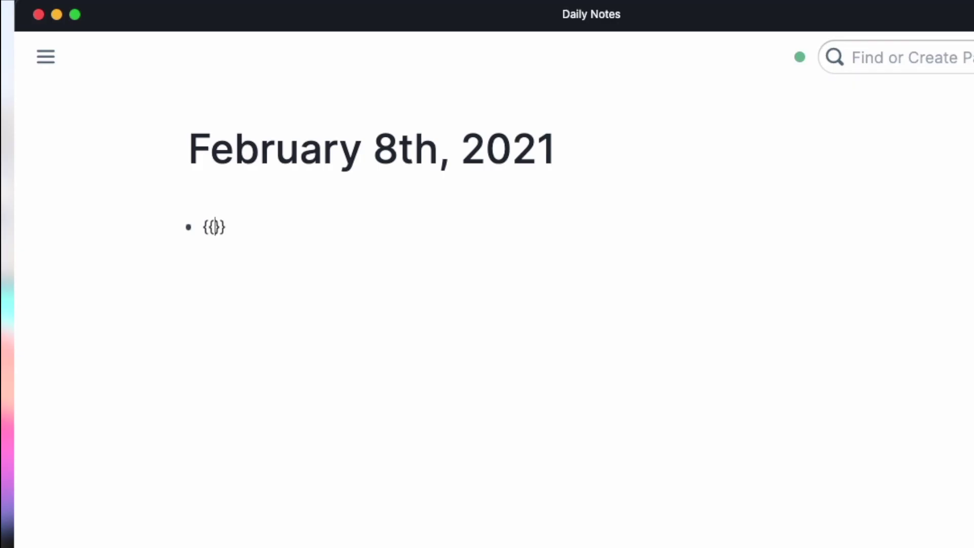
text(youtu)
text(be:)
key(super+v)
click(416, 413)
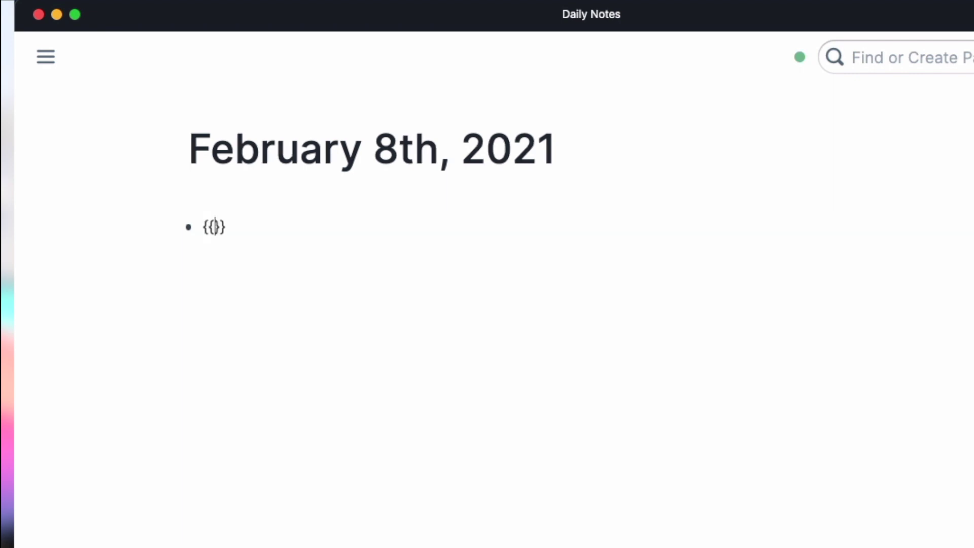
text(spotify:)
key(super+v)
click(597, 352)
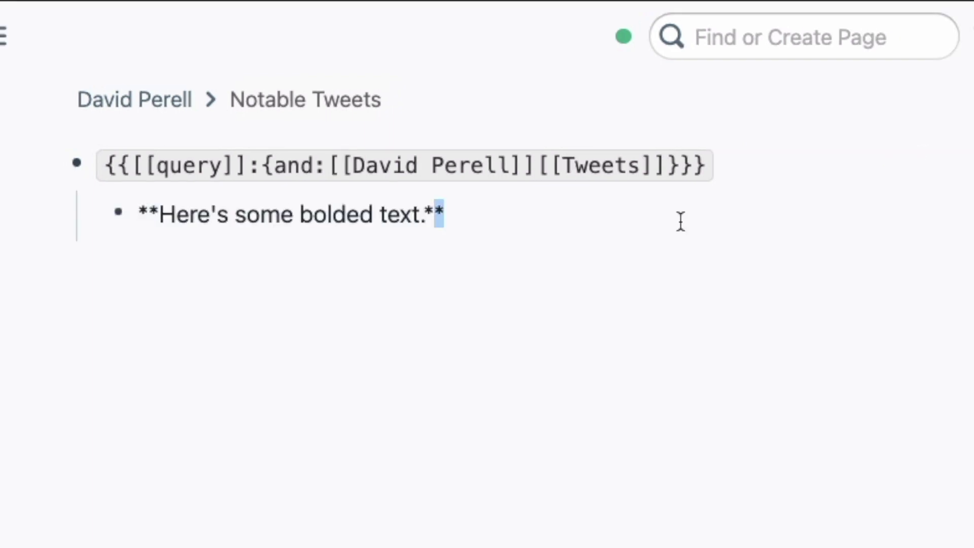
- Wrap the bolded sentence in backticks as inline code, then start a ``` CSS code block
key(shift+super+Left)
text(`**Here's some bolded text.**)
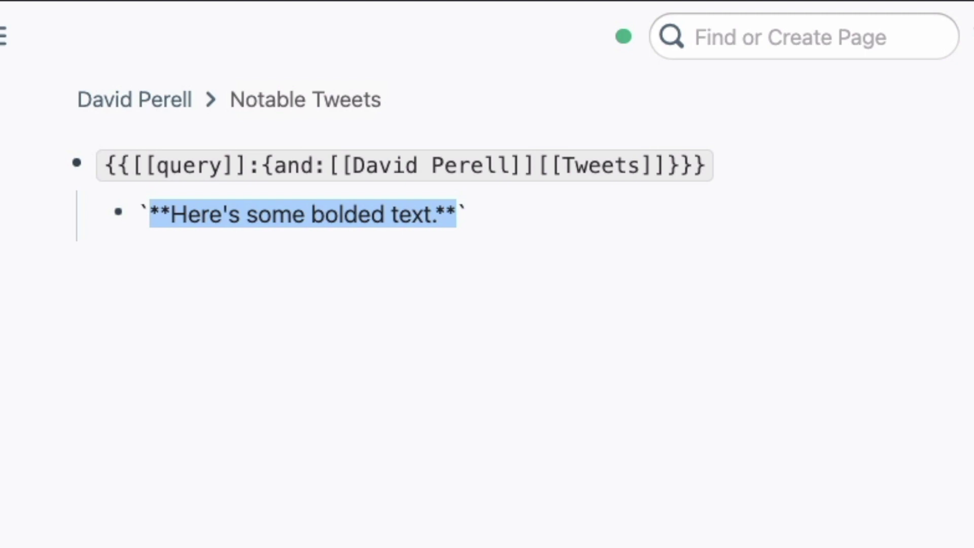
key(Escape)
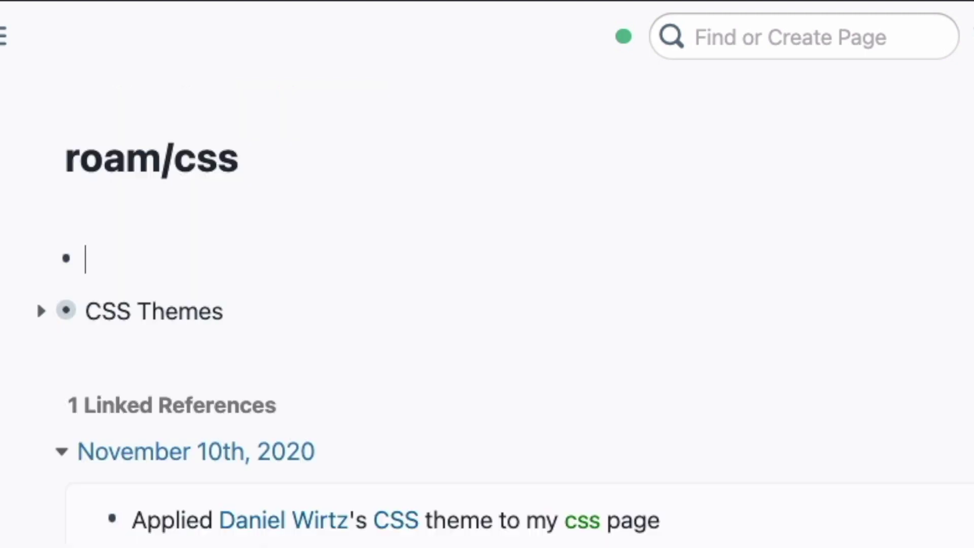
text(```)
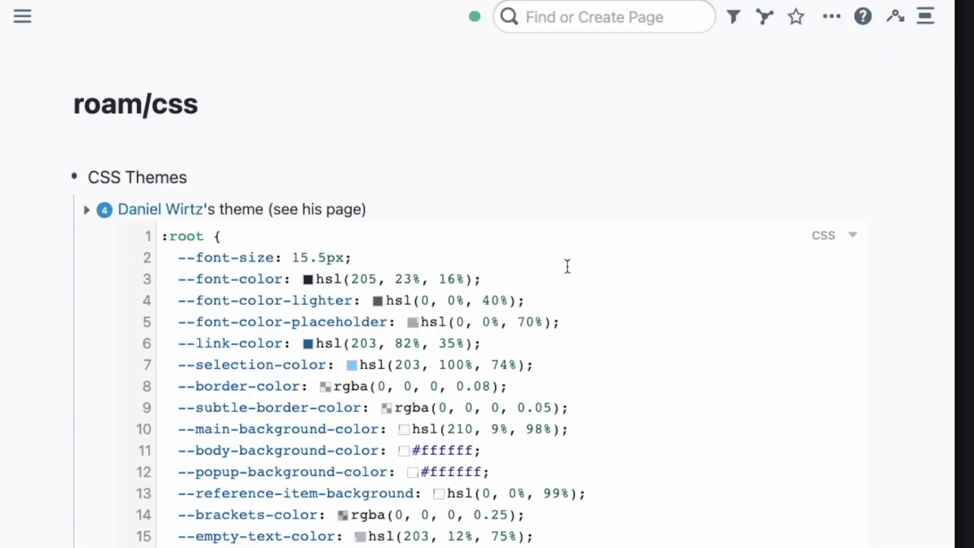
drag(566, 266, 565, 545)
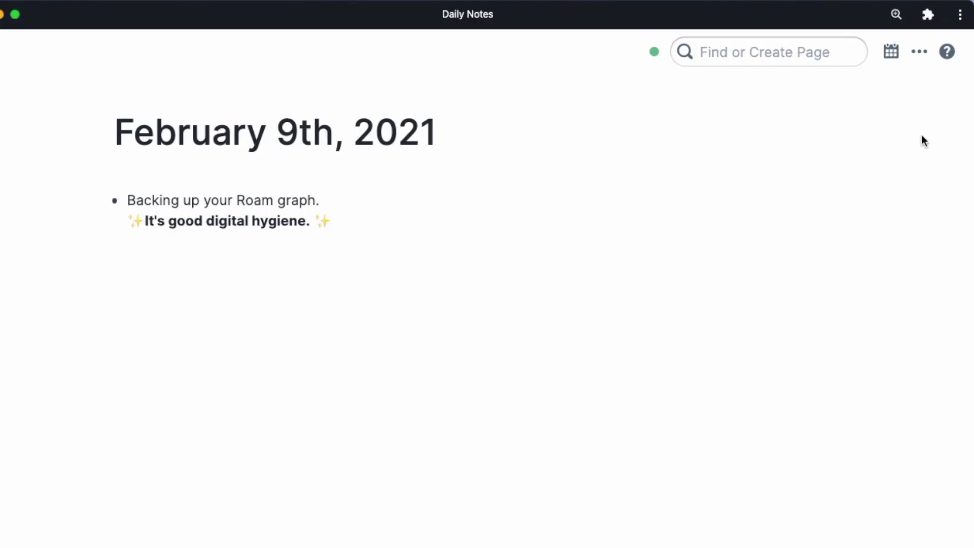
- Export all pages in the graph as Markdown
click(920, 51)
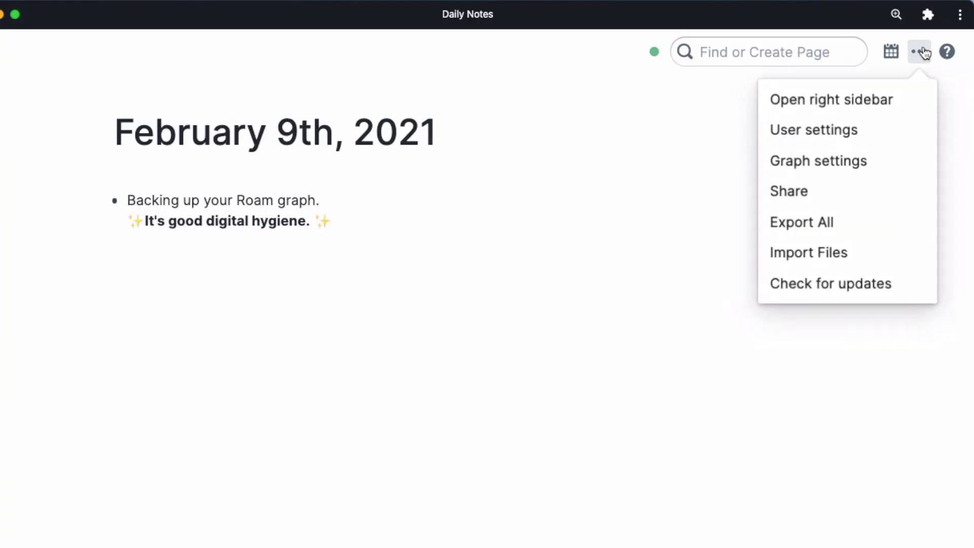
click(870, 224)
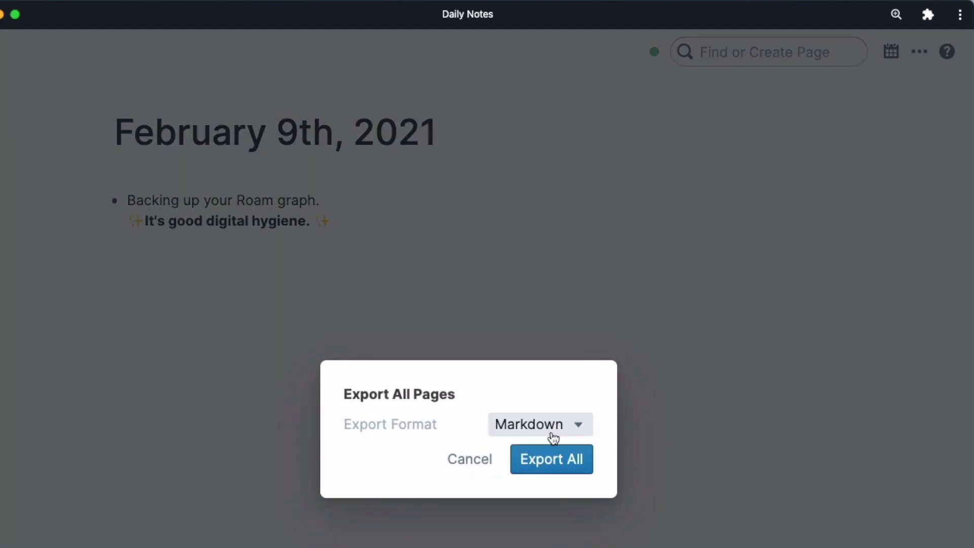
click(548, 456)
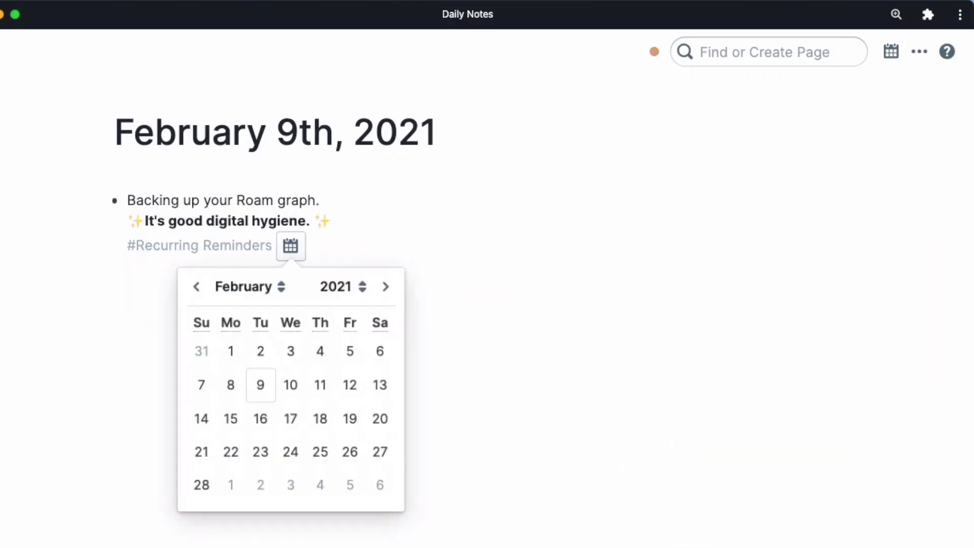
- Pick March 1st, 2021 as the reminder date and open that daily page
click(392, 288)
click(233, 361)
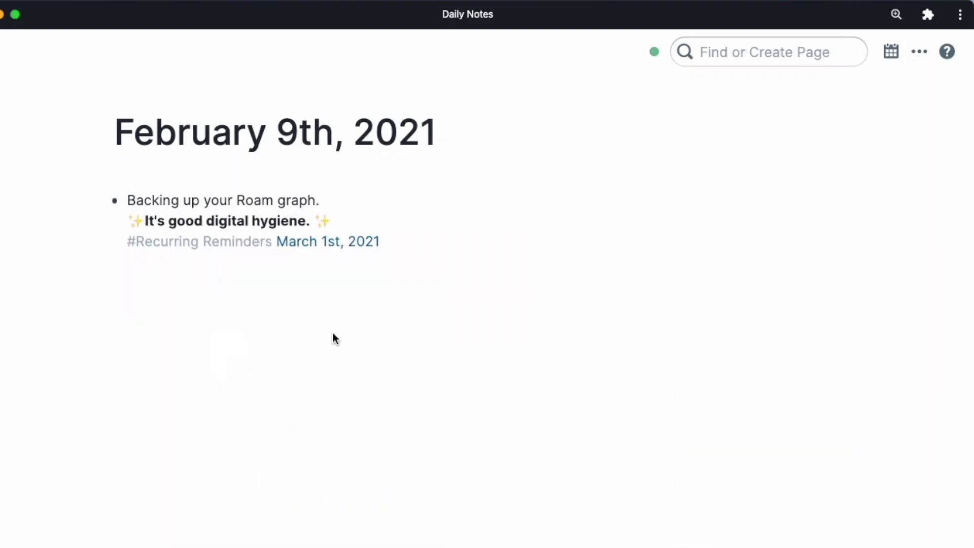
click(326, 242)
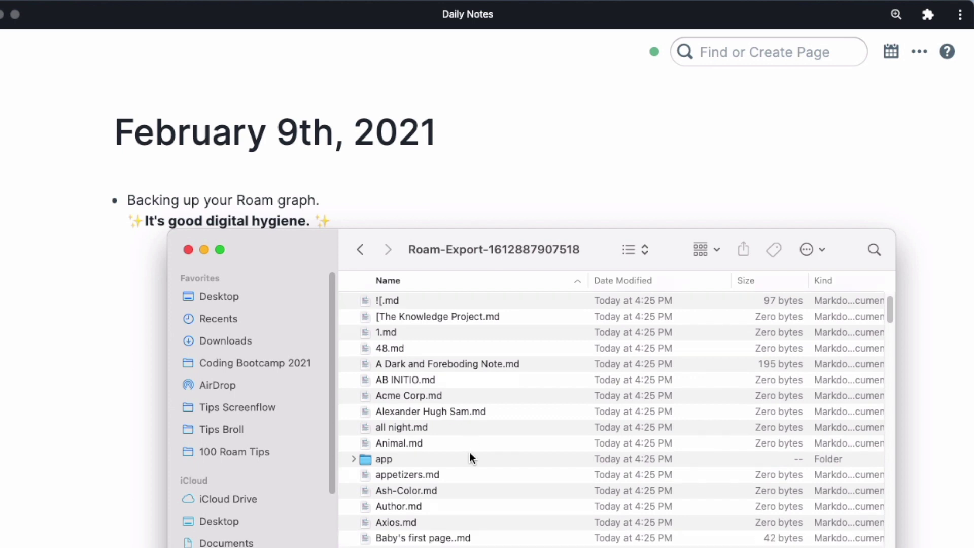
scroll(480, 468, down, 15)
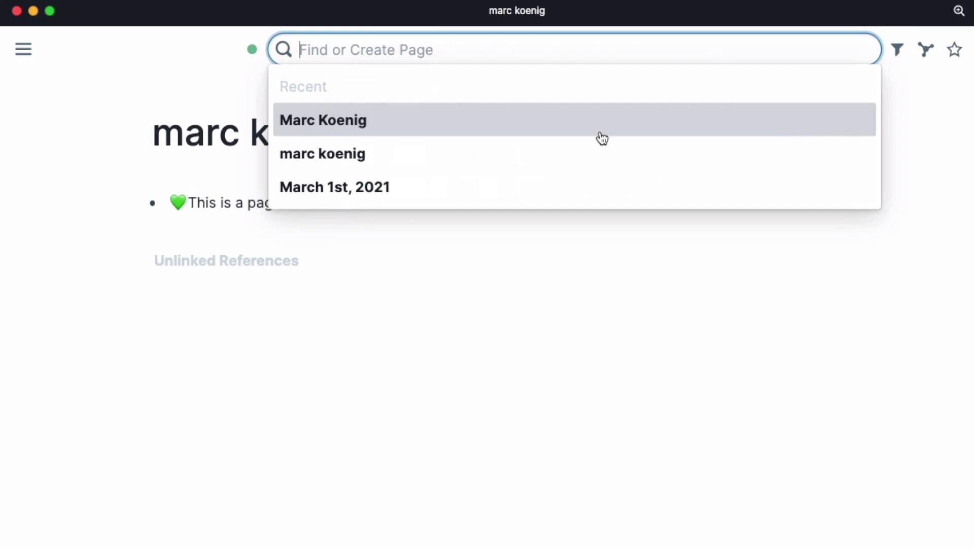
- Capitalise the duplicate lowercase name page's title and accept merging it into the existing page
click(599, 132)
click(746, 49)
click(411, 124)
click(175, 133)
key(BackSpace)
text(M)
click(235, 133)
key(BackSpace)
text(K)
key(Return)
click(662, 67)
- Describe the namespaced page as for **my writing** specifically, not writing as a concept, with italics
drag(305, 203, 351, 230)
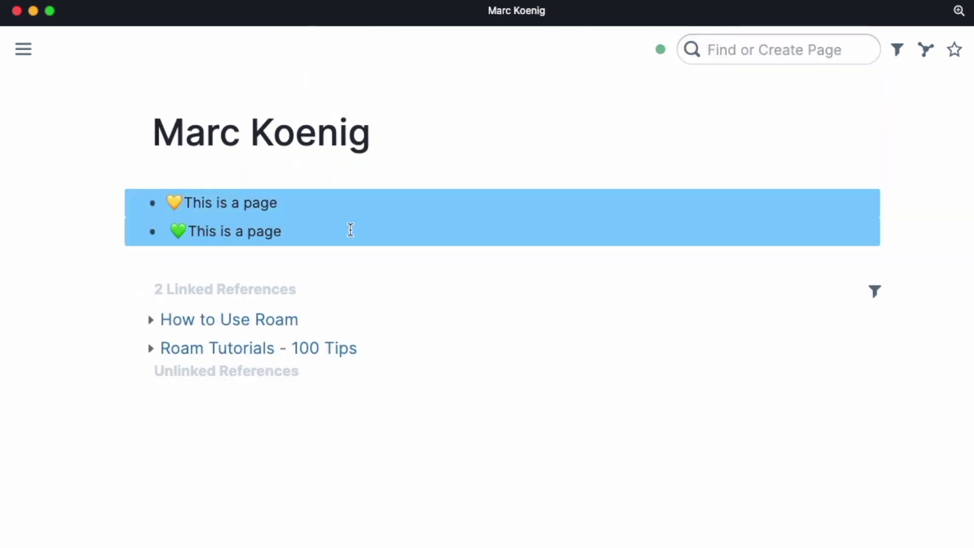
key(Escape)
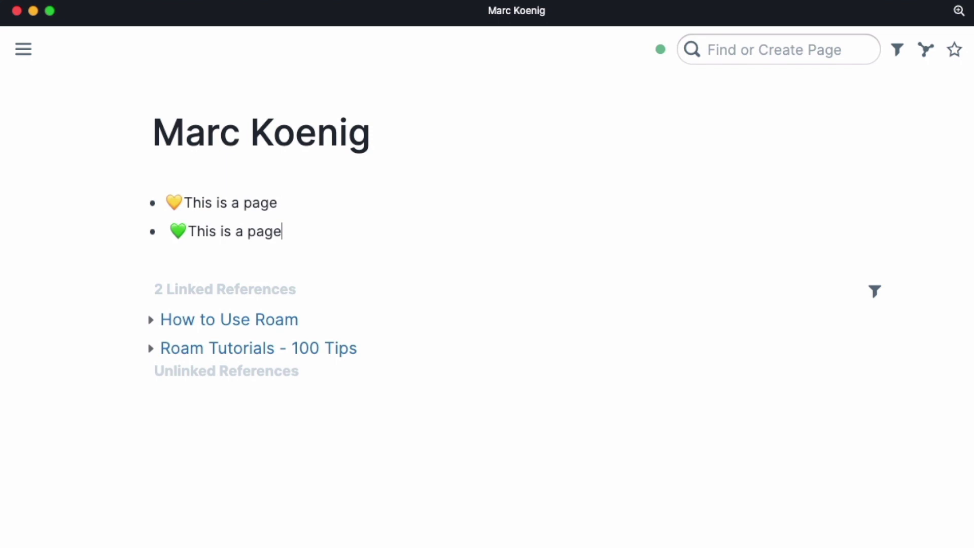
text(**my writing** specifically, not ALL writin)
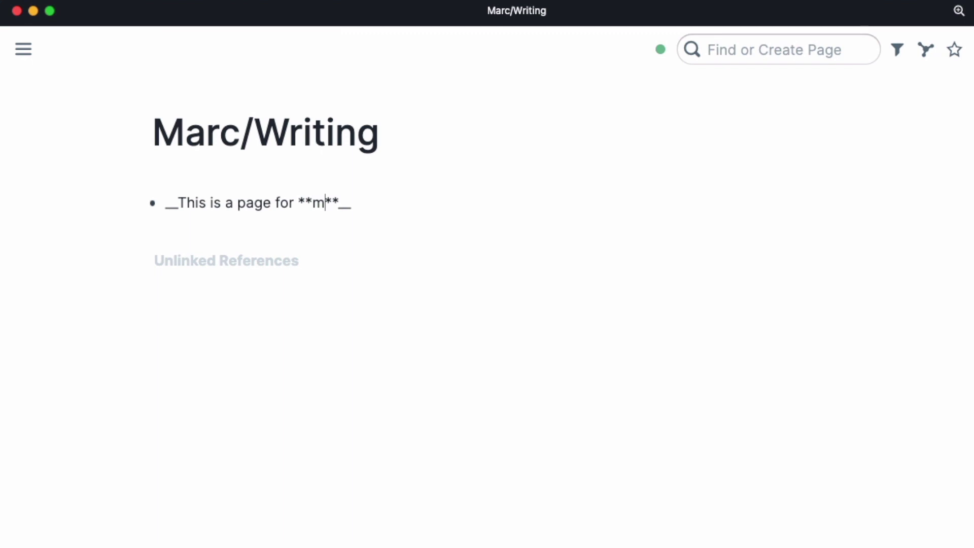
text(g i)
key(BackSpace)
key(BackSpace)
key(BackSpace)
key(BackSpace)
key(BackSpace)
key(BackSpace)
key(BackSpace)
key(BackSpace)
key(BackSpace)
key(BackSpace)
key(BackSpace)
key(BackSpace)
key(BackSpace)
text(writing as a concept.)
key(Right)
key(Right)
key(Return)
key(BackSpace)
double_click(296, 203)
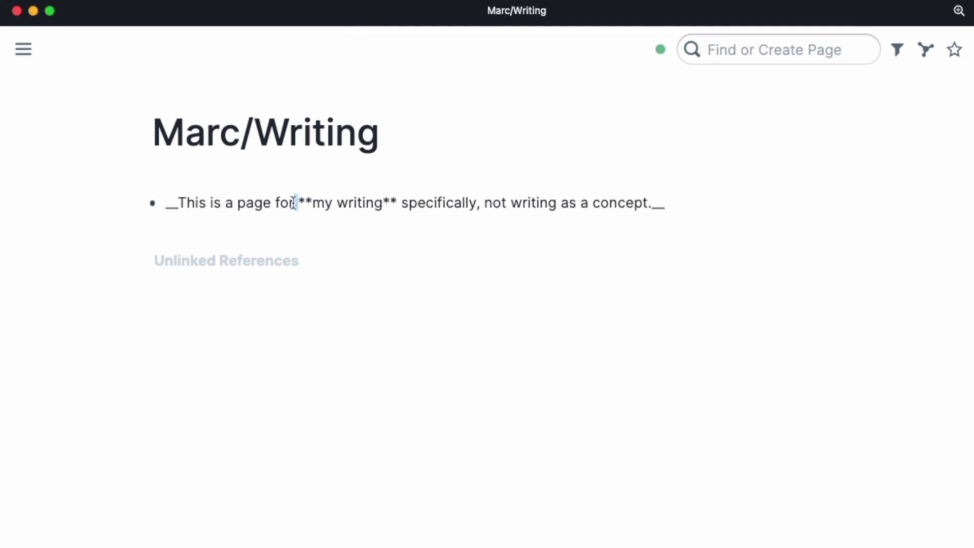
text(__)
click(641, 168)
click(729, 199)
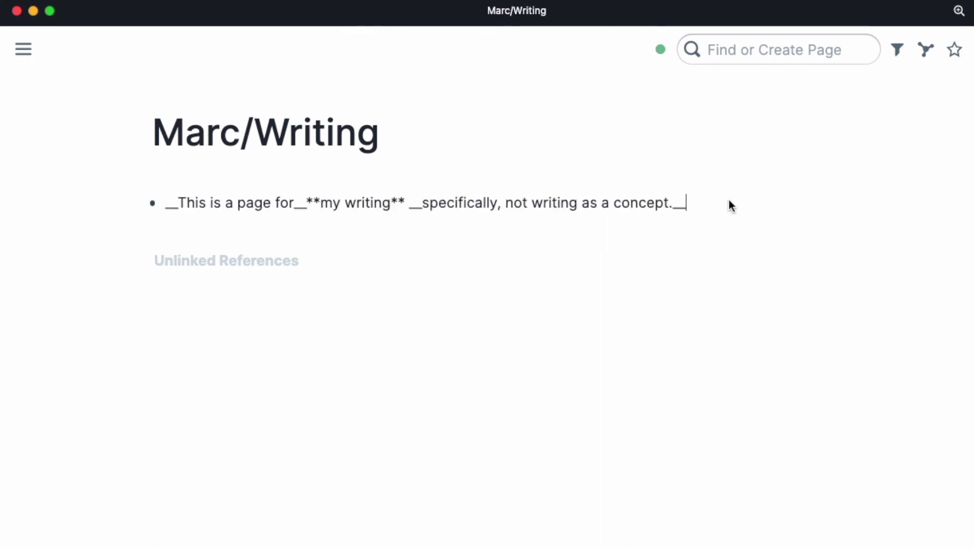
- Add the bullet 'The page for writing as a concept would be [[Writing]].'
key(Return)
text(The page for wri)
text(ting as a concept would be [[Writing]].)
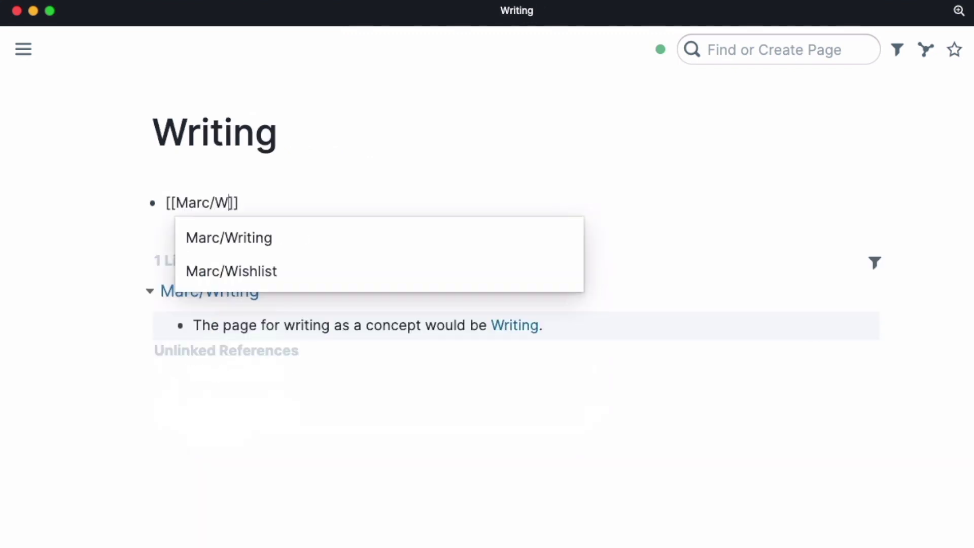
key(Return)
click(327, 478)
- In User settings, show only the last part of namespaced page names
click(968, 51)
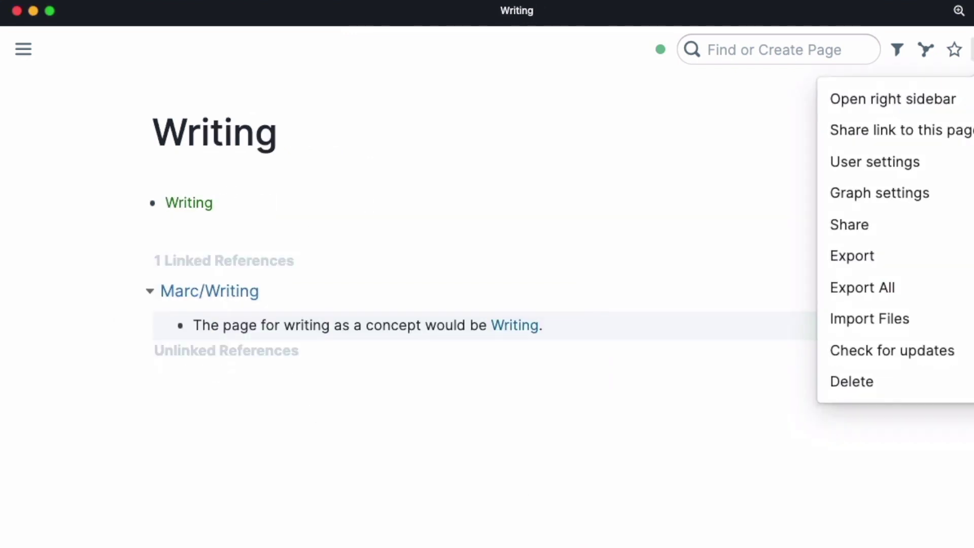
click(907, 166)
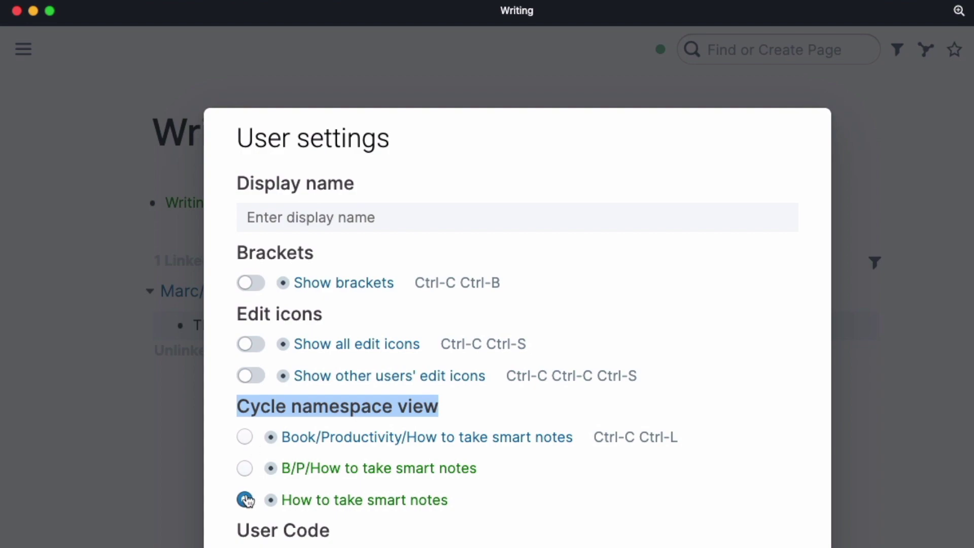
click(881, 513)
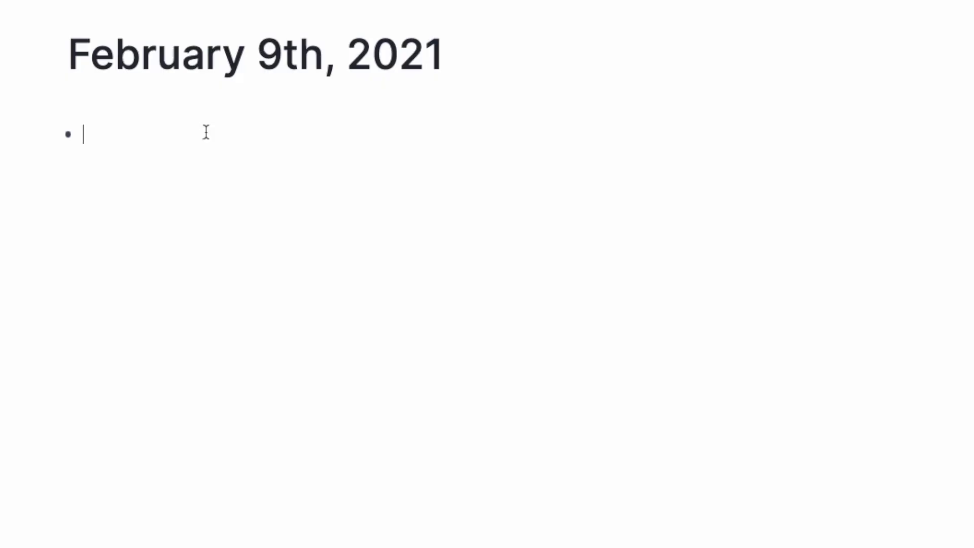
- Insert a table under Kinds of Tables with Table Picture and Table Color headings
text(/ta)
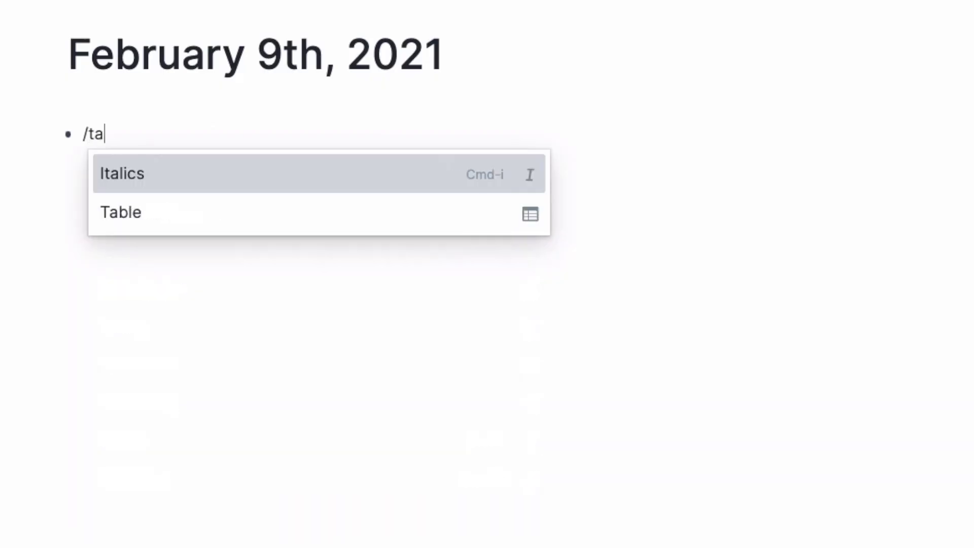
text(bl)
key(Return)
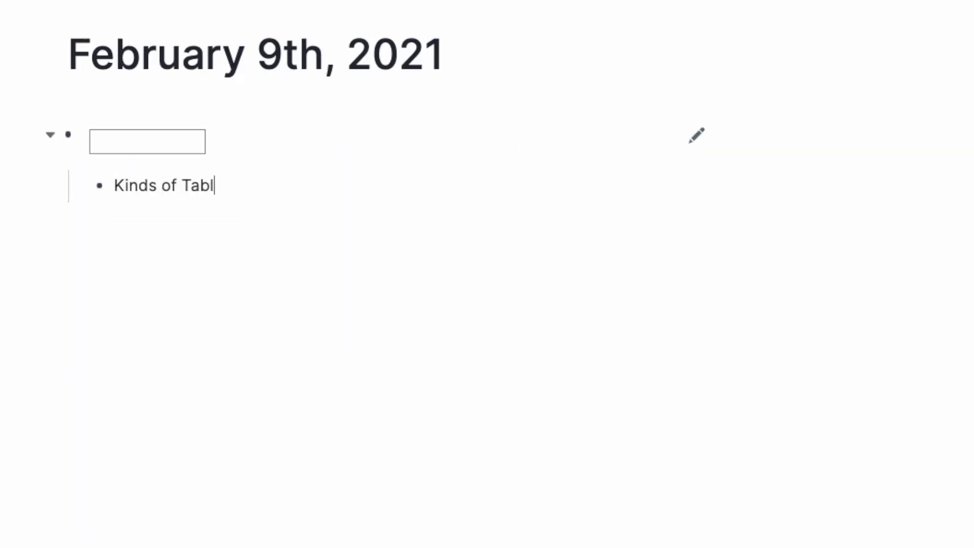
text(es)
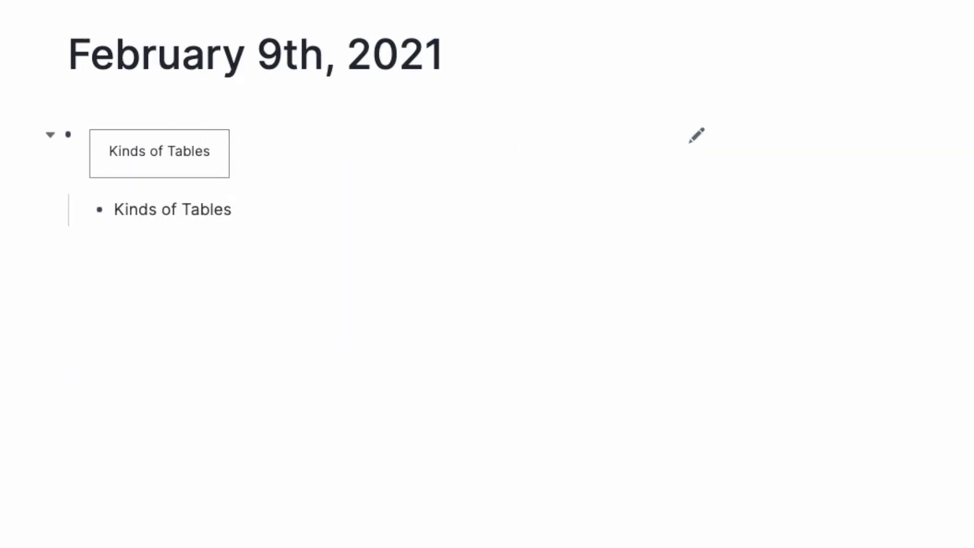
key(Return)
key(Tab)
text(Table Picture)
key(Return)
key(Tab)
text(Table Color)
- Add Coffee, Console, End and Slate rows to the table
key(Return)
key(shift+Tab)
key(shift+Tab)
text(Coffee)
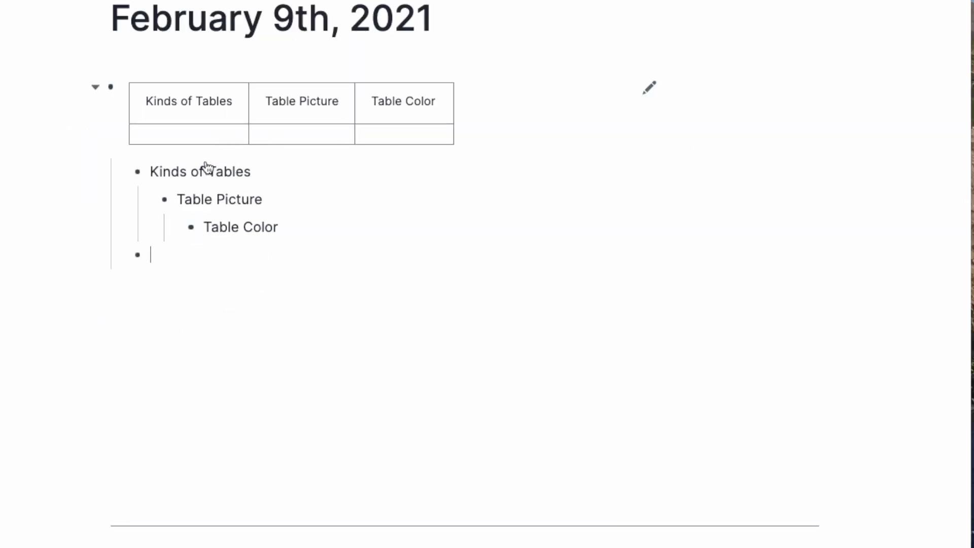
key(Return)
text(Console)
key(Return)
text(End)
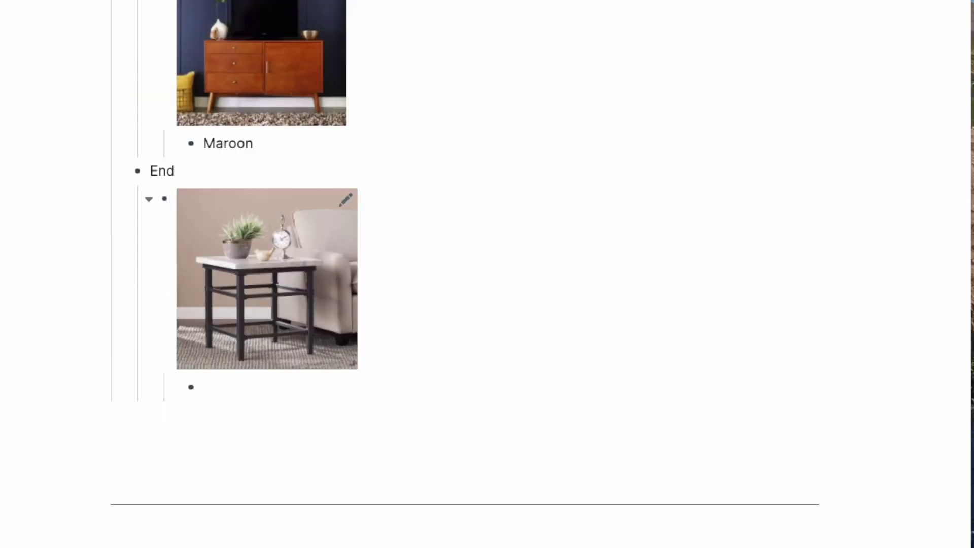
text(Slate)
click(96, 74)
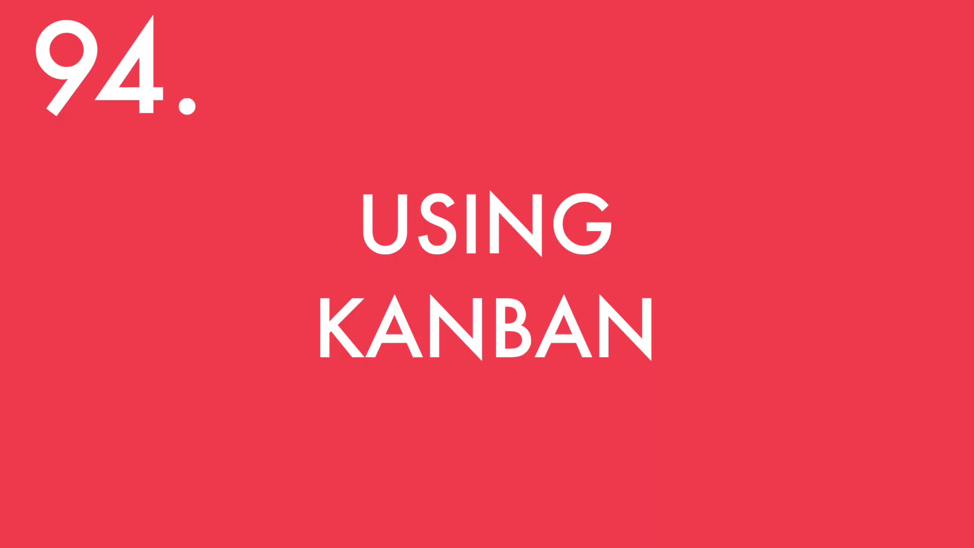
- Insert a /kanban board with nested Glassy and Slate Tables column bullets
text(/)
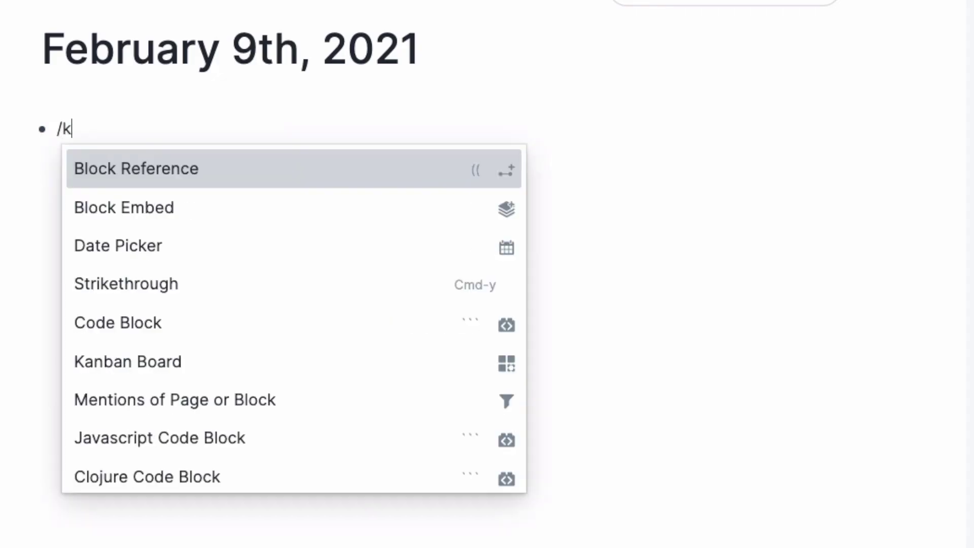
text(kan)
key(Return)
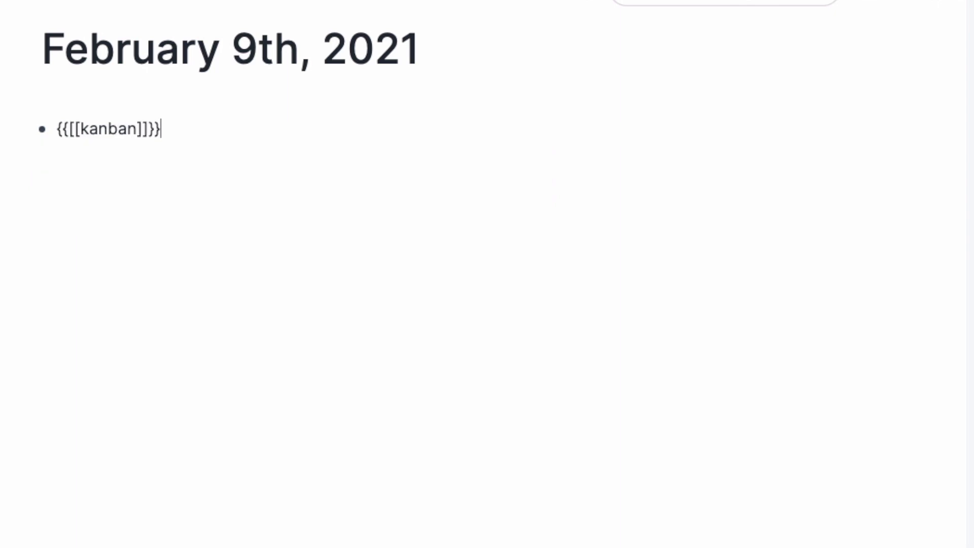
key(Return)
key(Tab)
text(Glassy)
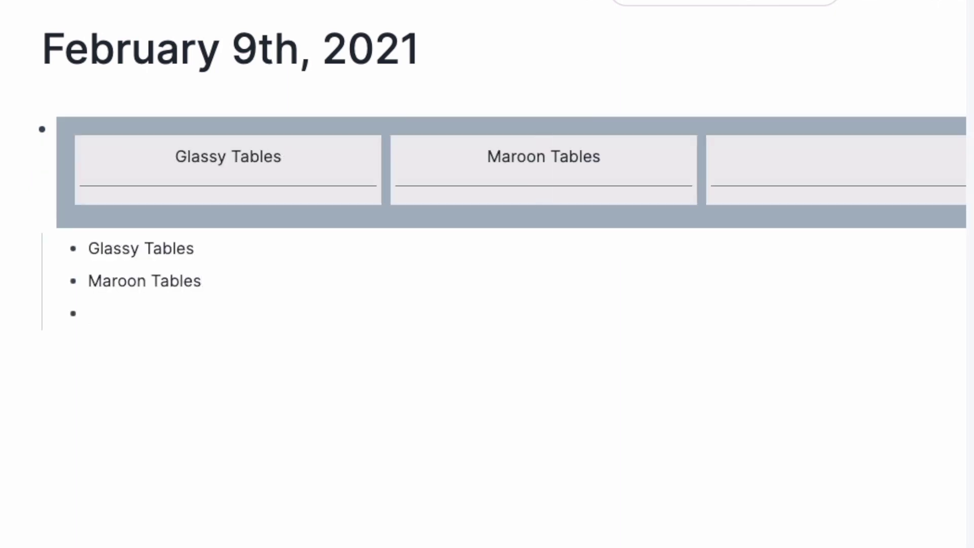
text(Slate Tables)
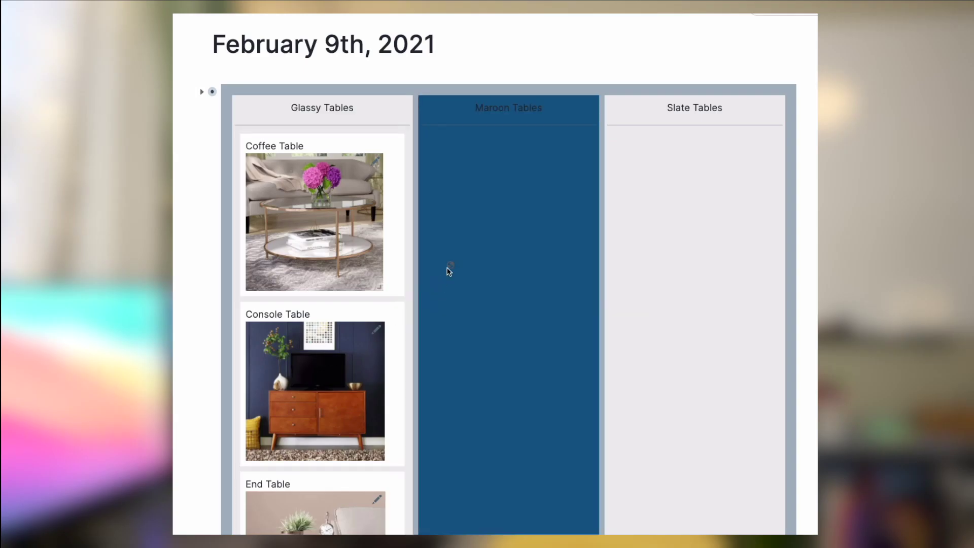
- Move the cards between columns: Coffee and Console into Glassy Tables, End into Maroon Tables
drag(449, 271, 465, 263)
drag(322, 361, 648, 287)
drag(396, 185, 486, 205)
drag(517, 359, 366, 317)
drag(534, 244, 355, 365)
drag(716, 251, 459, 227)
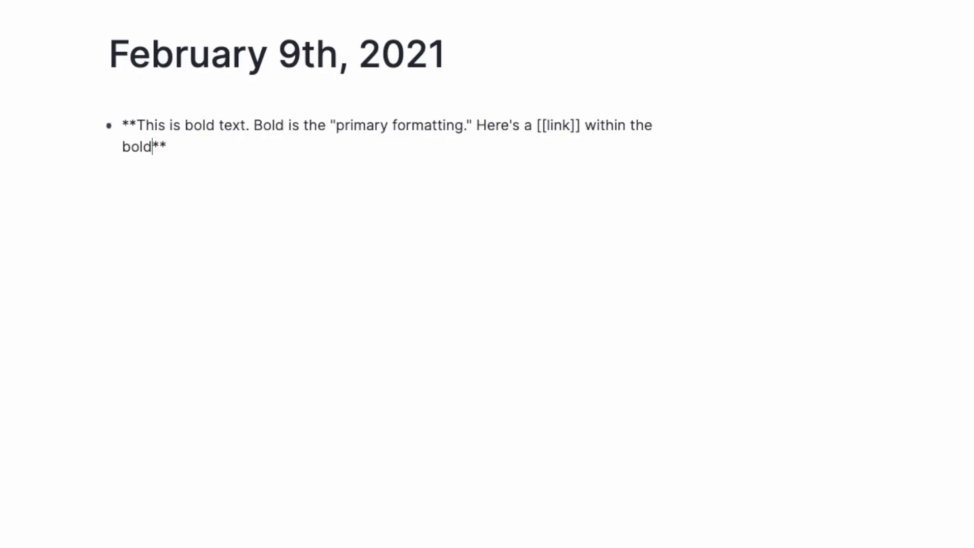
- Bold the [[link]] text inside the bolded sample sentence
text(en text.**)
click(583, 179)
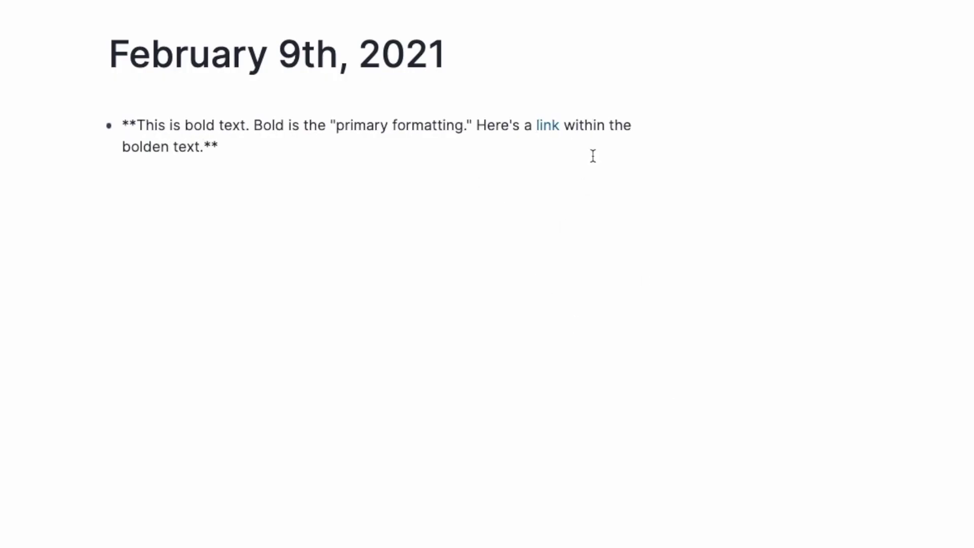
click(556, 149)
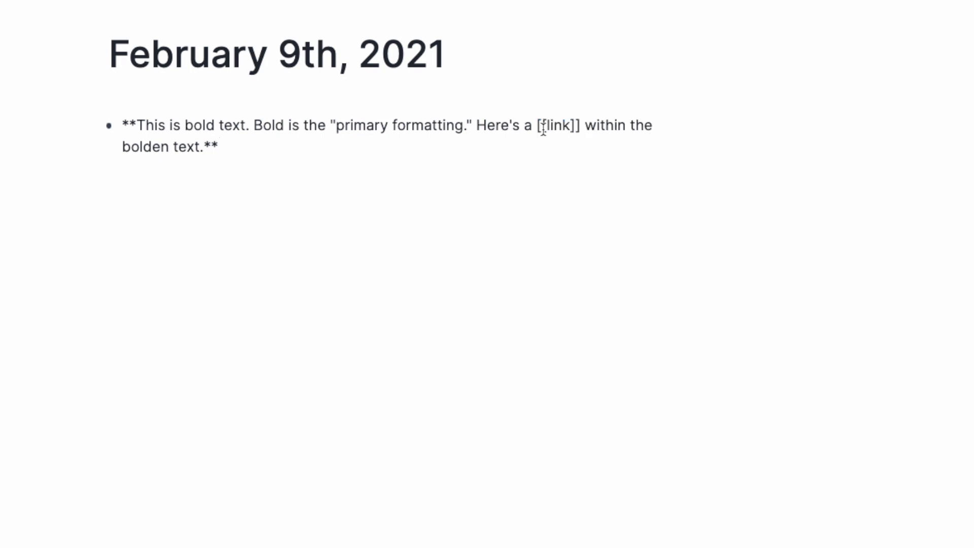
drag(537, 127, 583, 128)
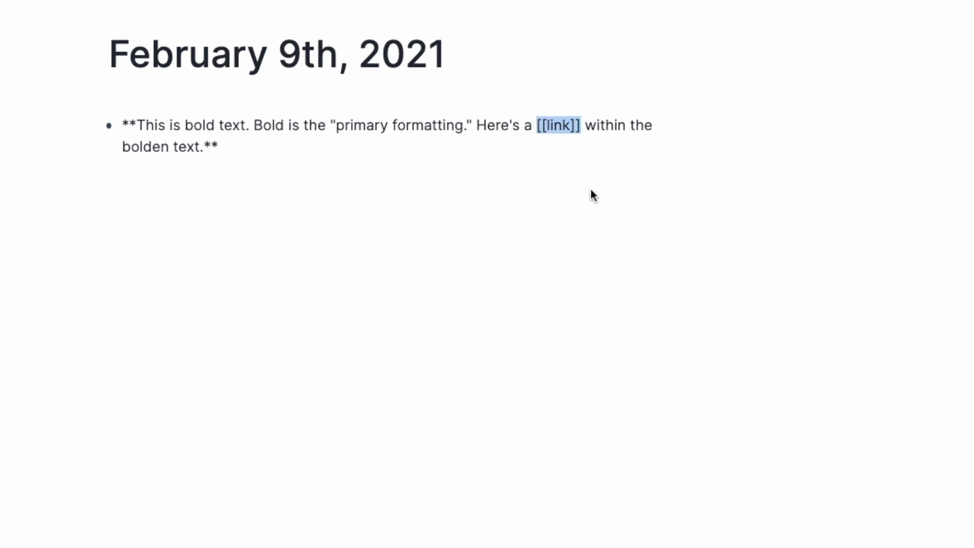
key(ctrl+b)
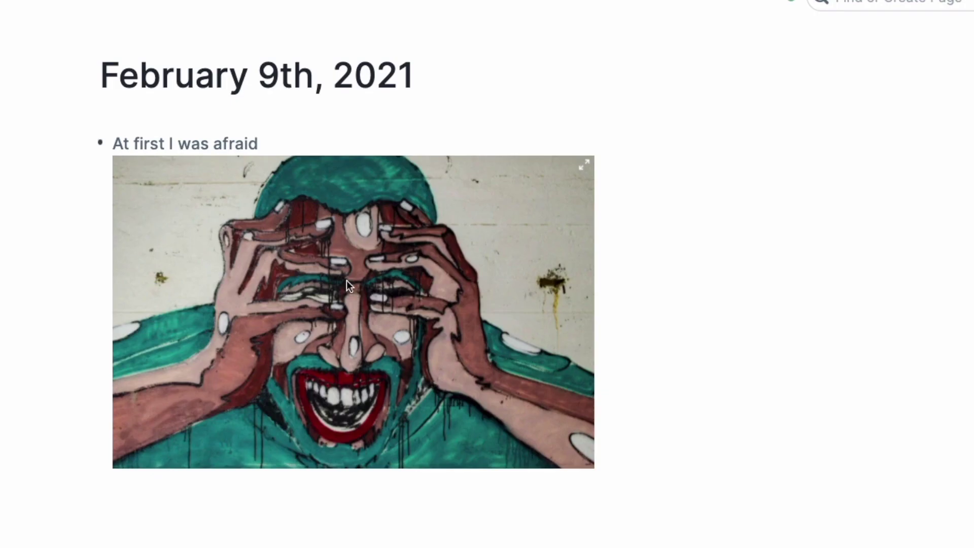
- Zoom into the 'At first I was afraid' image block and step through the following lyric bullets
click(298, 137)
key(ctrl+period)
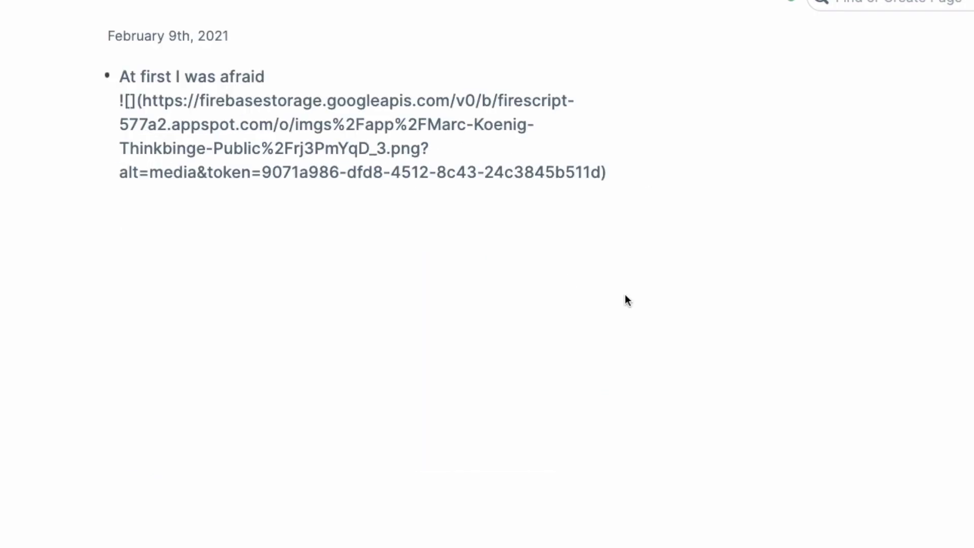
key(Escape)
key(Right)
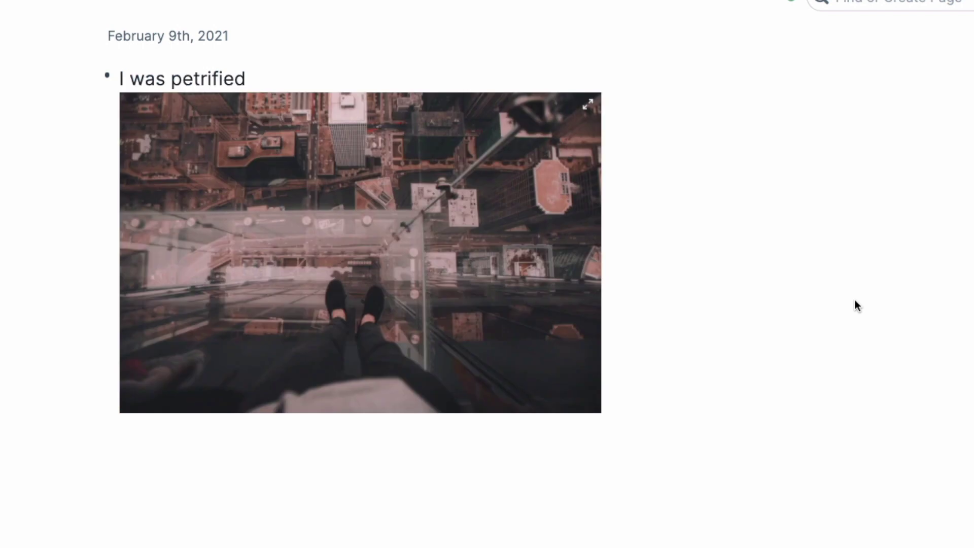
key(Right)
key(Right)
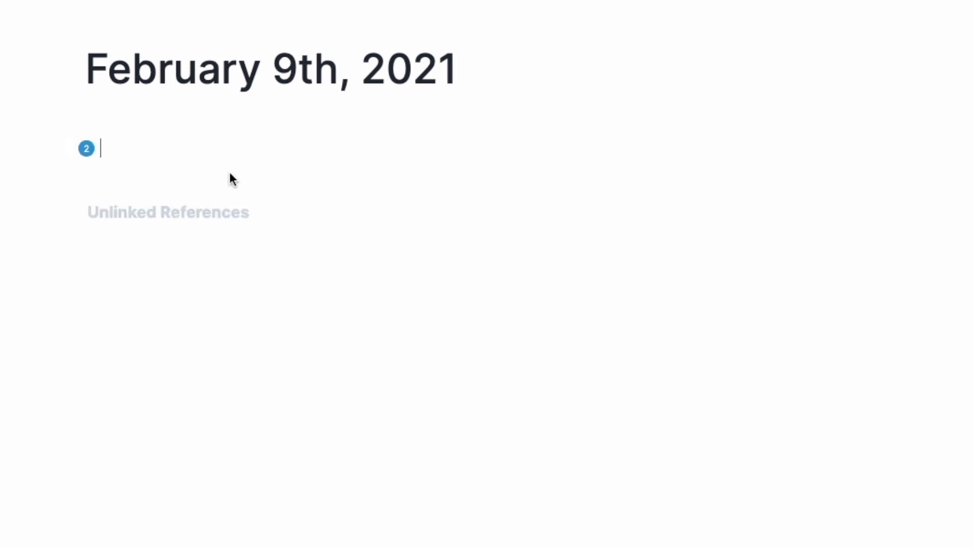
- Add a **Version 2** bullet with the nested child 'My second idea.'
text(**Version 2**)
key(Return)
key(Tab)
text(My second idea.)
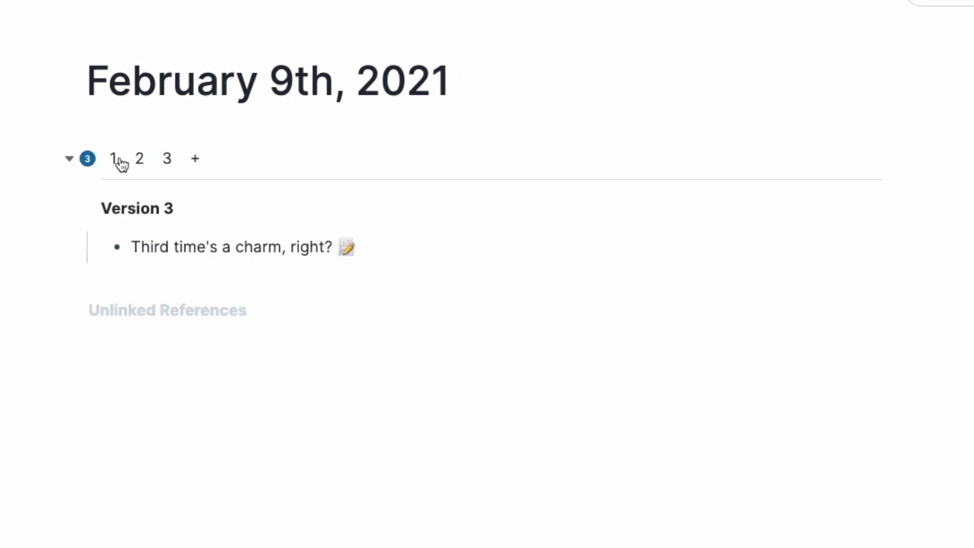
- Switch between block versions 1–3, add extra empty versions, then undo them
click(114, 159)
click(140, 159)
click(168, 160)
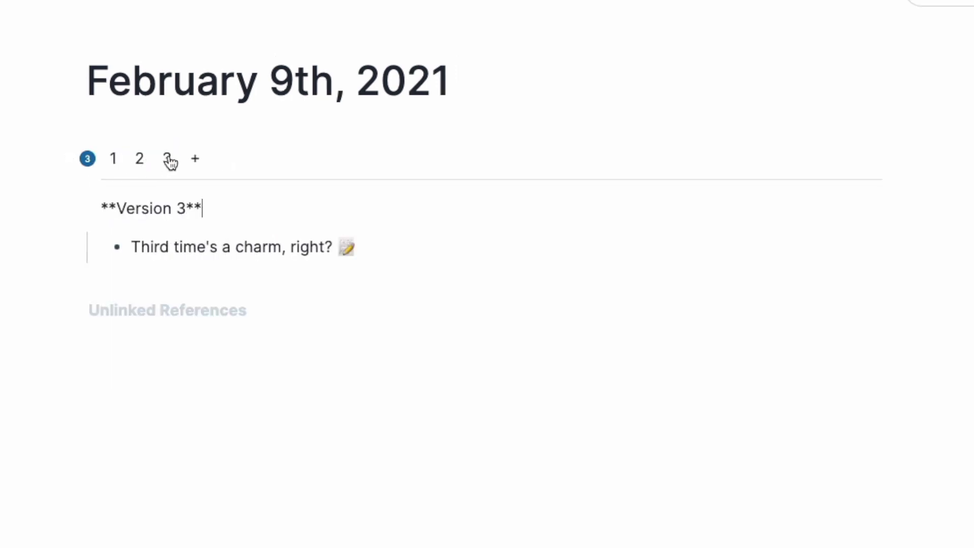
click(197, 162)
click(223, 161)
click(250, 161)
click(279, 161)
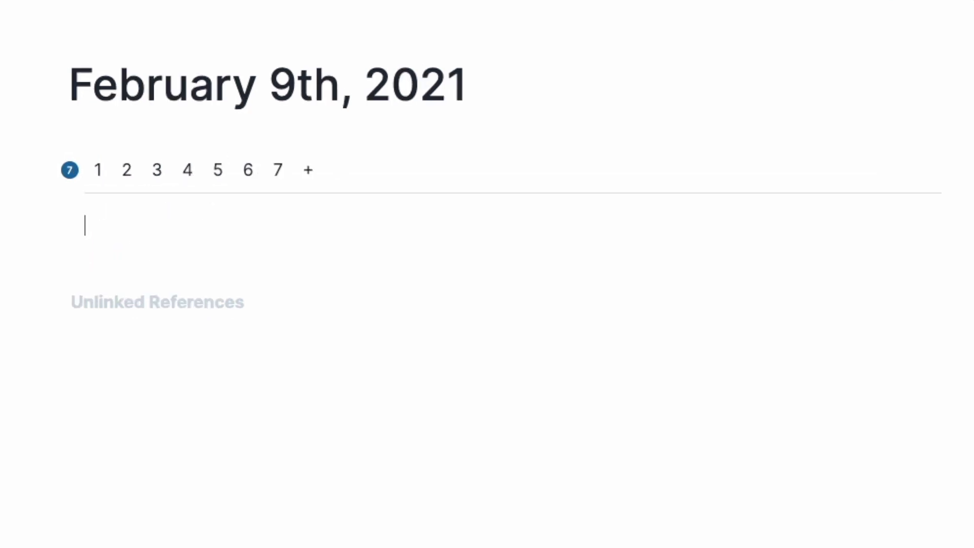
key(ctrl+z)
key(ctrl+z)
key(ctrl+z)
key(ctrl+z)
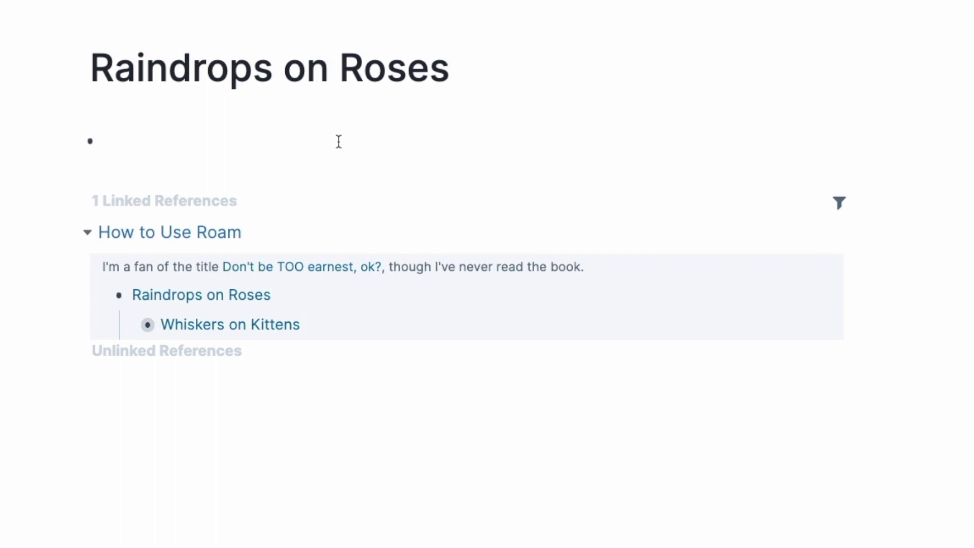
- Encrypt a bullet with {{encrypt}}, entering a hint and passphrase
text({{encrypt)
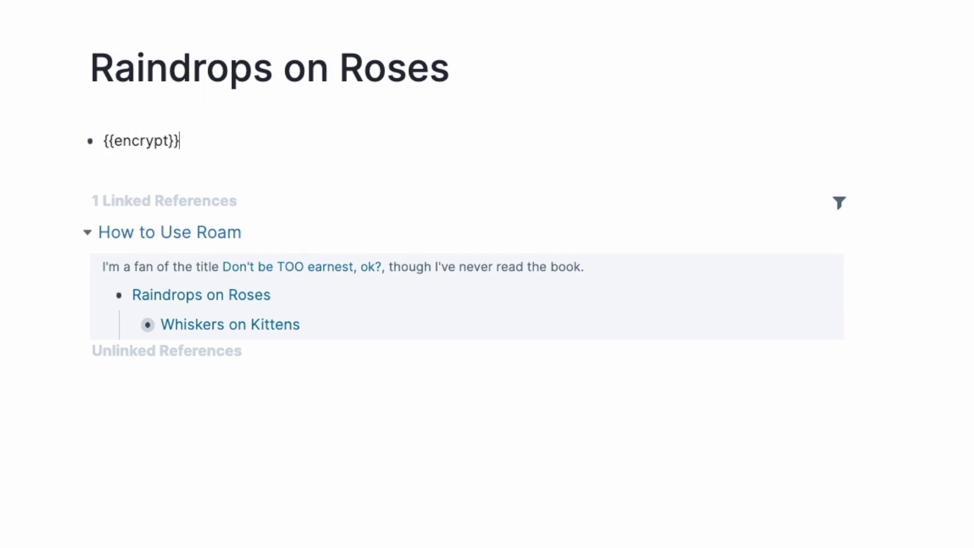
click(89, 102)
click(474, 174)
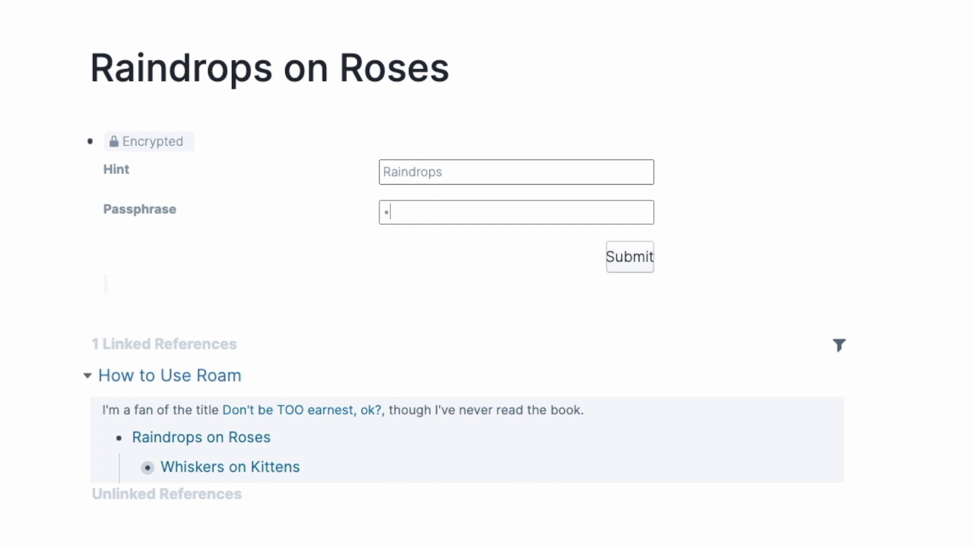
key(Return)
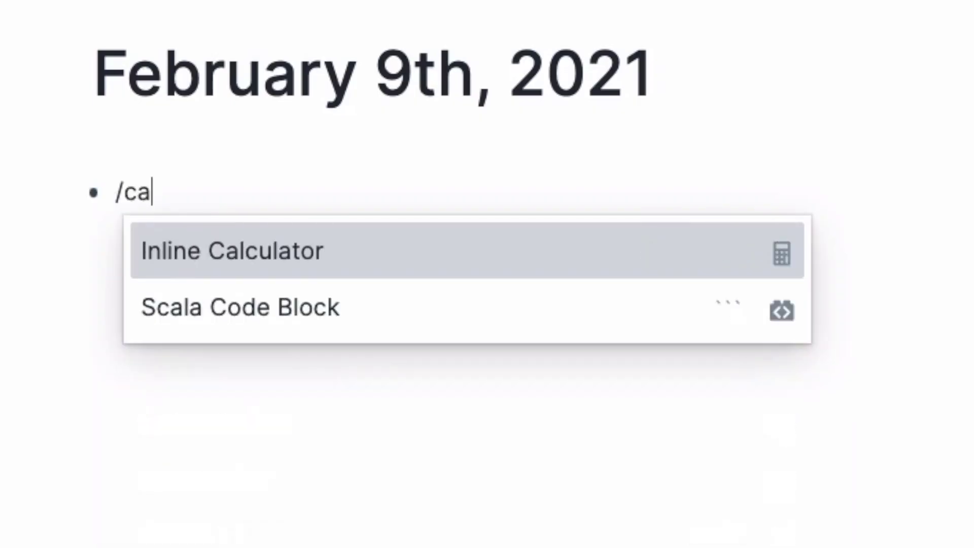
- Add an inline calculator computing 2+2, showing 4
key(Return)
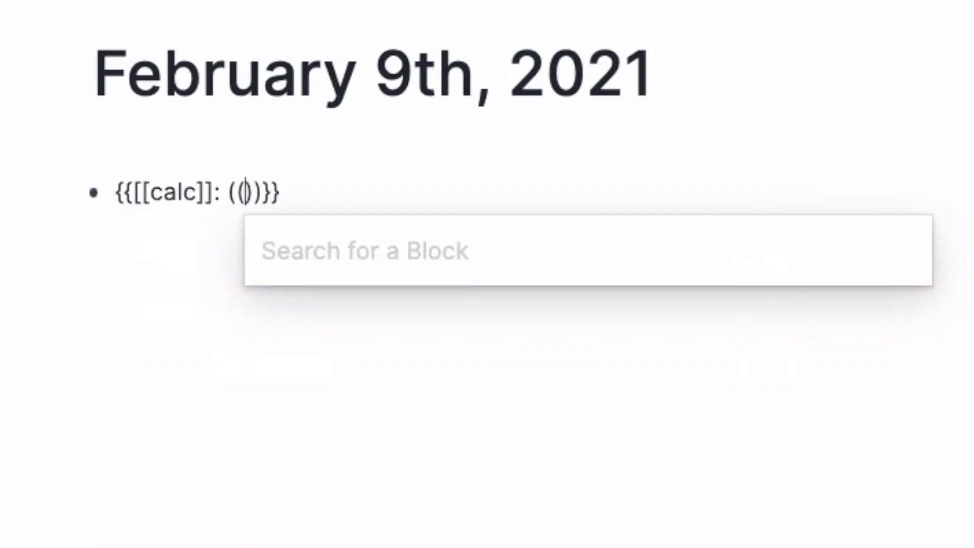
text(2+2)
click(543, 440)
click(122, 204)
click(355, 253)
- Add a second calculator adding the referenced 4 and 2 blocks to give 6
right_click(94, 193)
click(152, 222)
text(/ca)
key(Return)
text(((mMKWh_xHS)))
text(+)
text(((iX_r8SeJ6)))
click(172, 333)
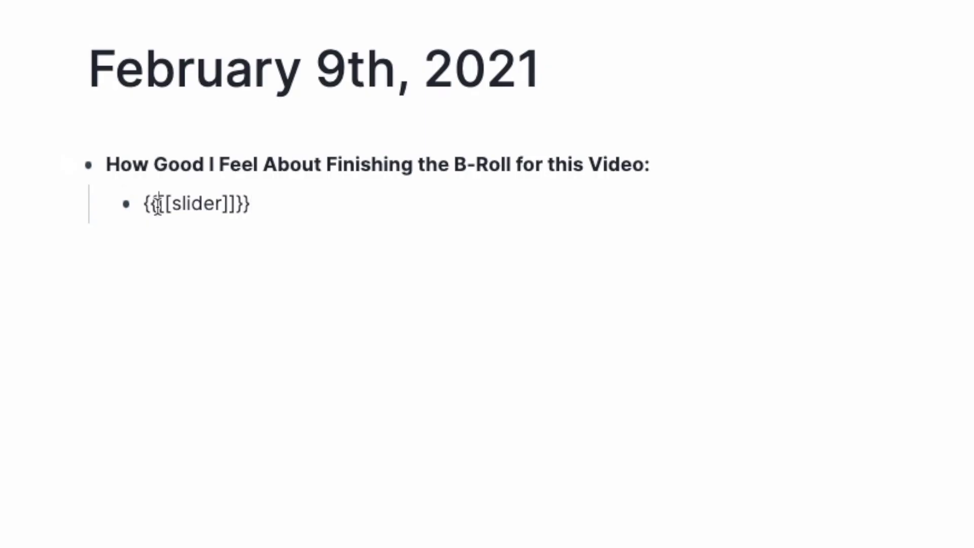
- Insert a /slider into the block and drag the second slider down to 0
triple_click(157, 205)
text(/slid)
key(Return)
key(Escape)
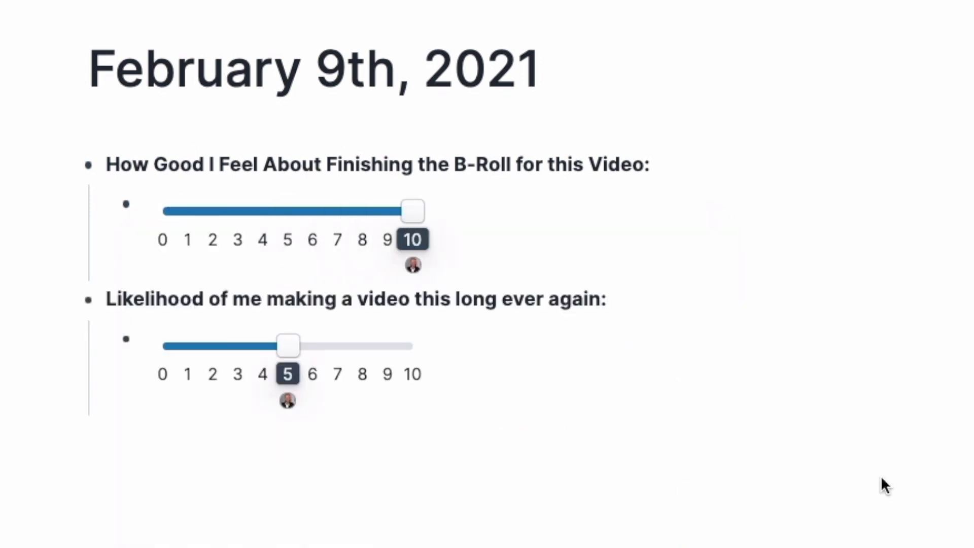
drag(287, 346, 163, 346)
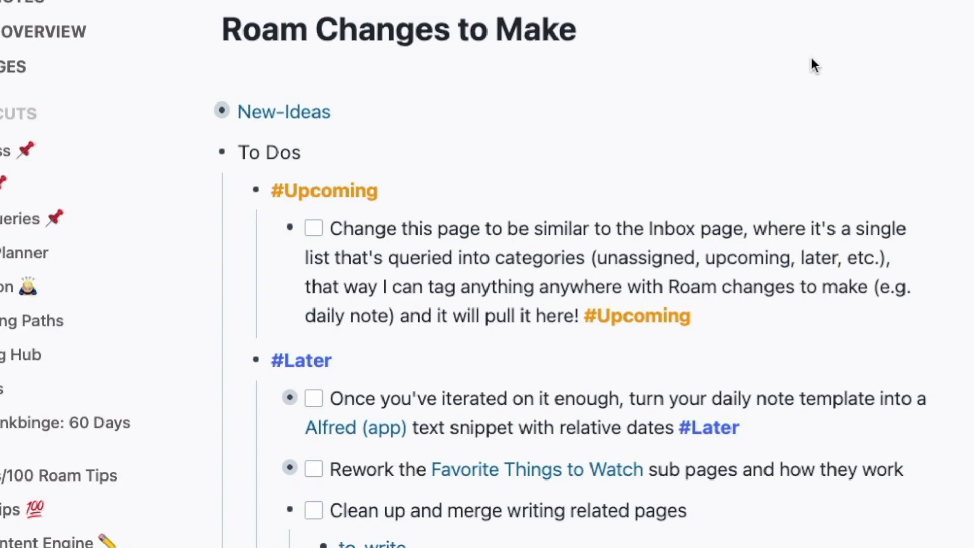
scroll(446, 366, down, 1)
scroll(446, 366, down, 10)
scroll(448, 376, down, 9)
scroll(447, 369, down, 2)
click(315, 367)
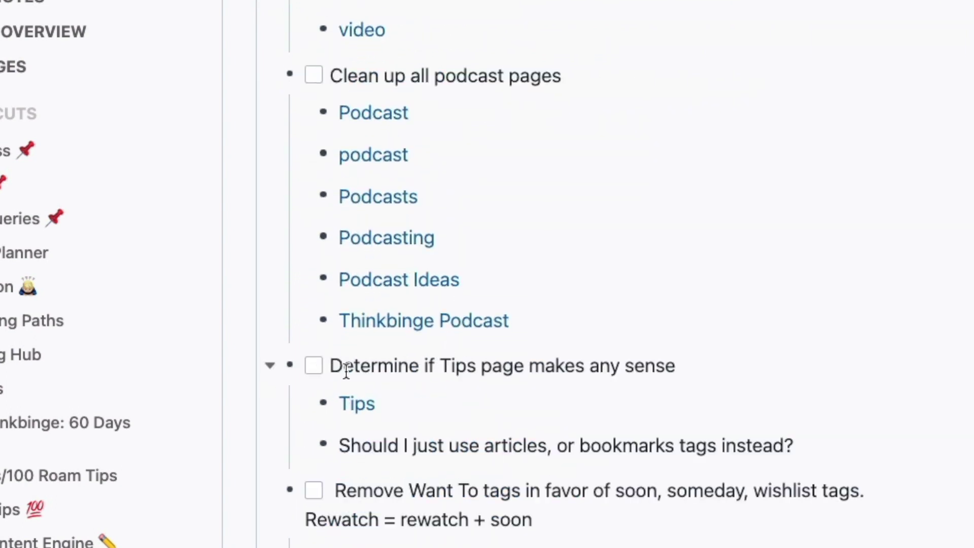
click(314, 366)
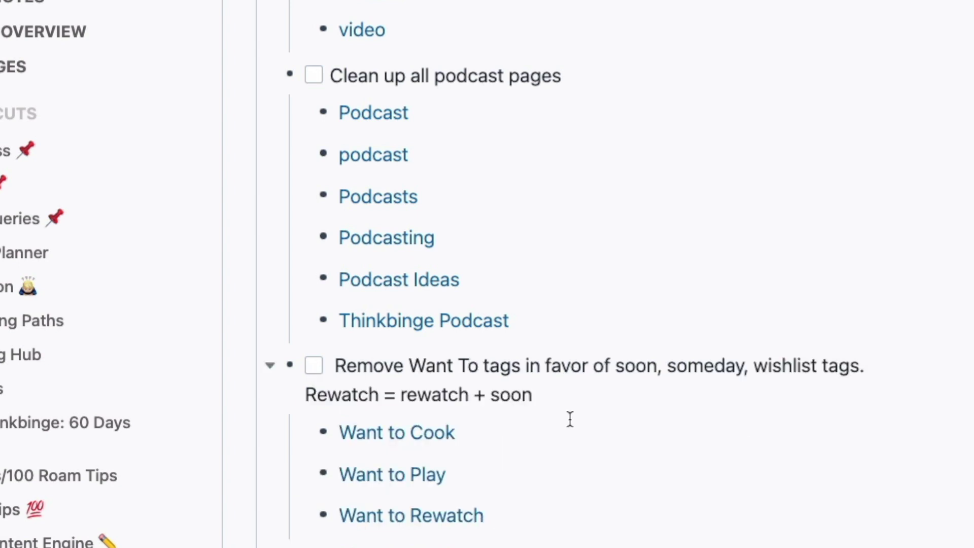
key(super+z)
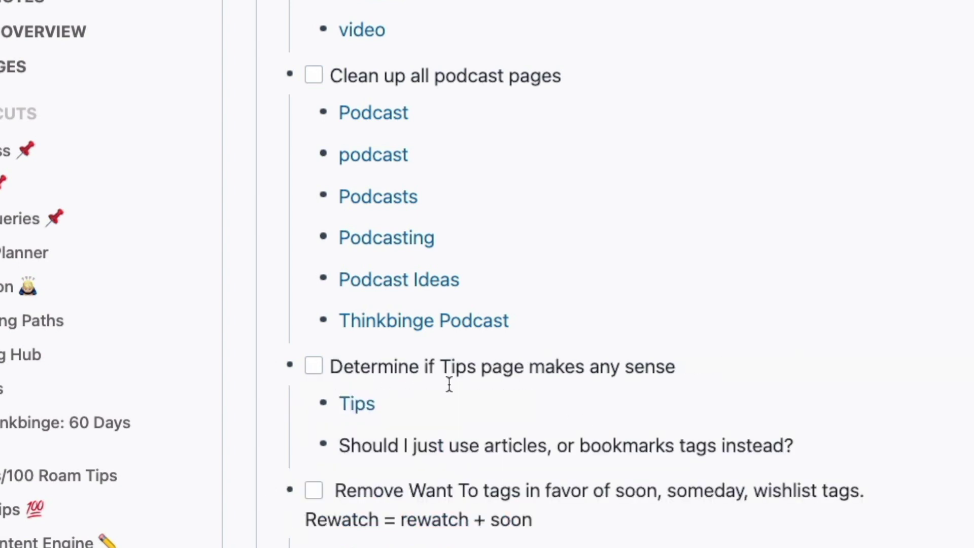
key(super+z)
scroll(640, 396, up, 15)
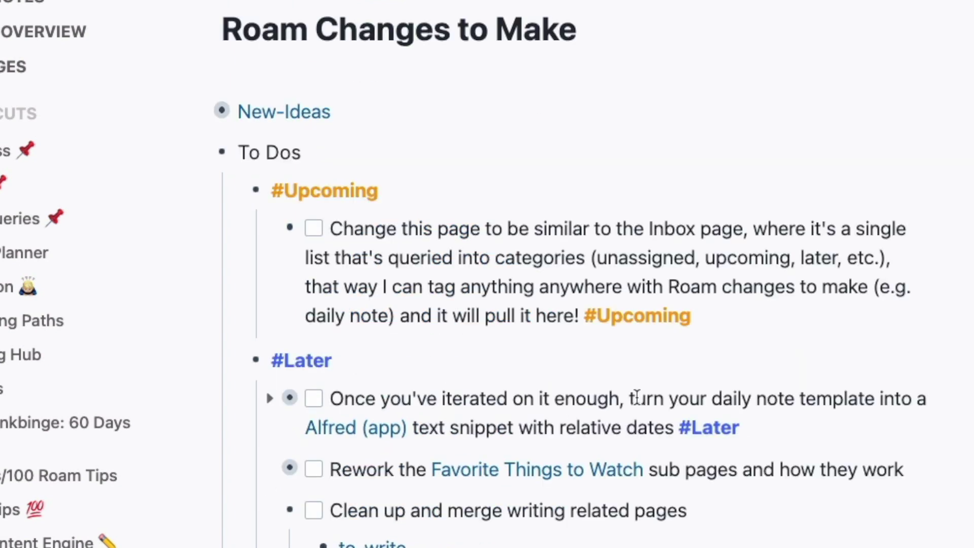